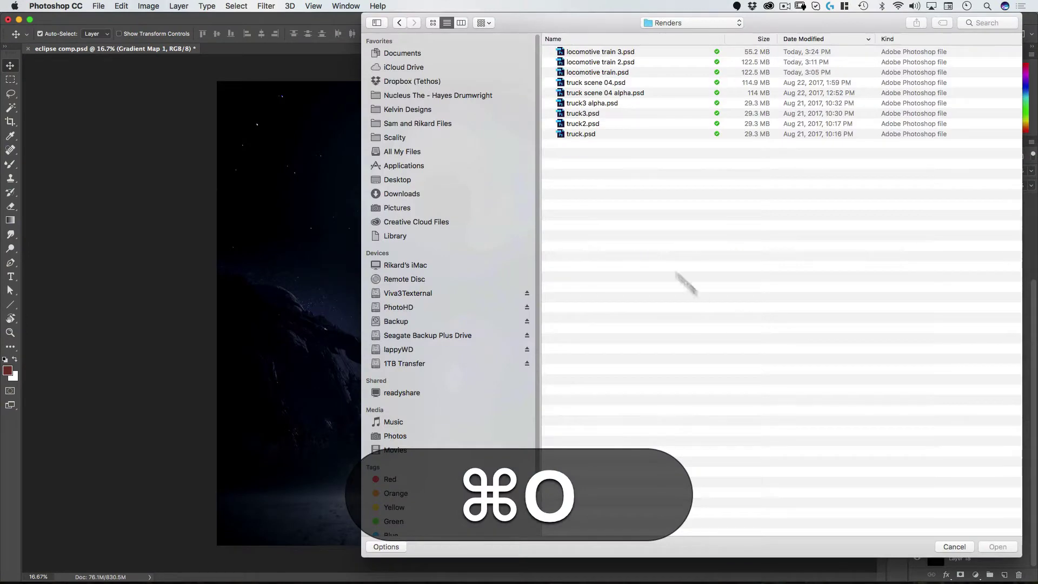
Browse to the assets folder of the Eclipse project in the file-opening dialog
{"action": "left_click", "coordinate": [679, 22]}
{"action": "left_click", "coordinate": [671, 114]}
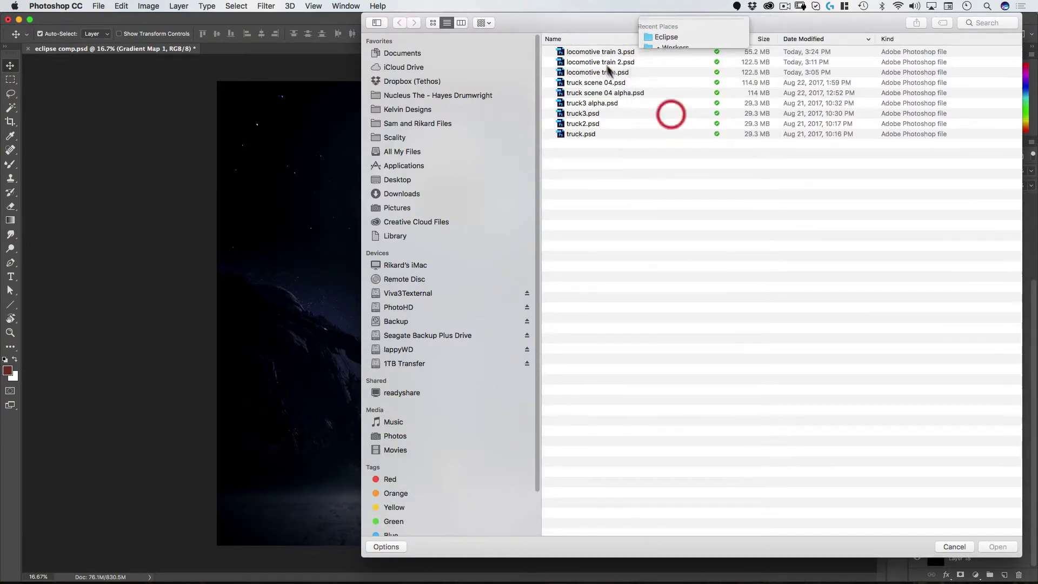
{"action": "double_click", "coordinate": [580, 60]}
{"action": "left_click_drag", "start_coordinate": [598, 33], "coordinate": [390, 33]}
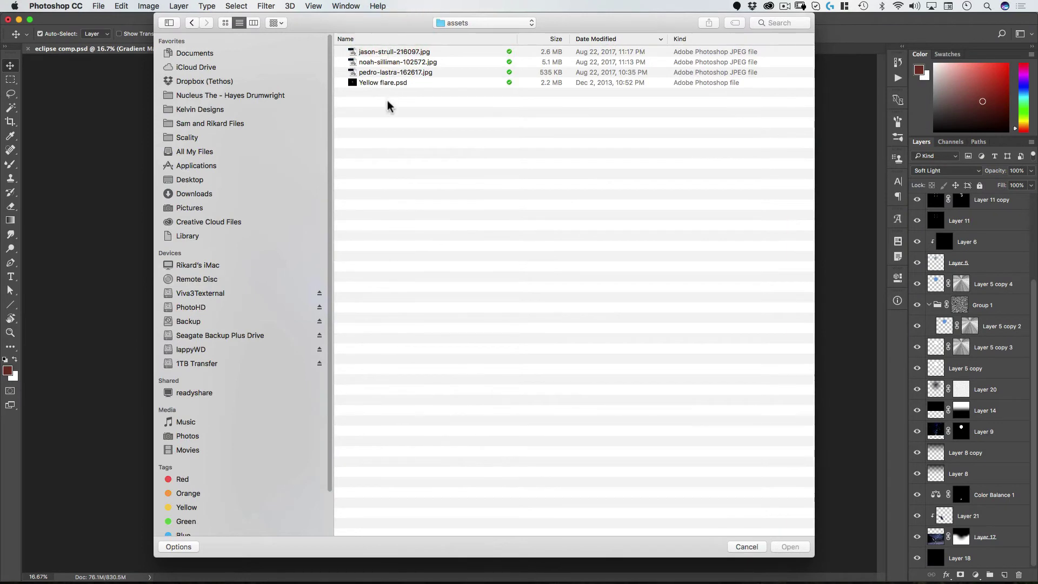
{"action": "left_click_drag", "start_coordinate": [396, 25], "coordinate": [417, 25]}
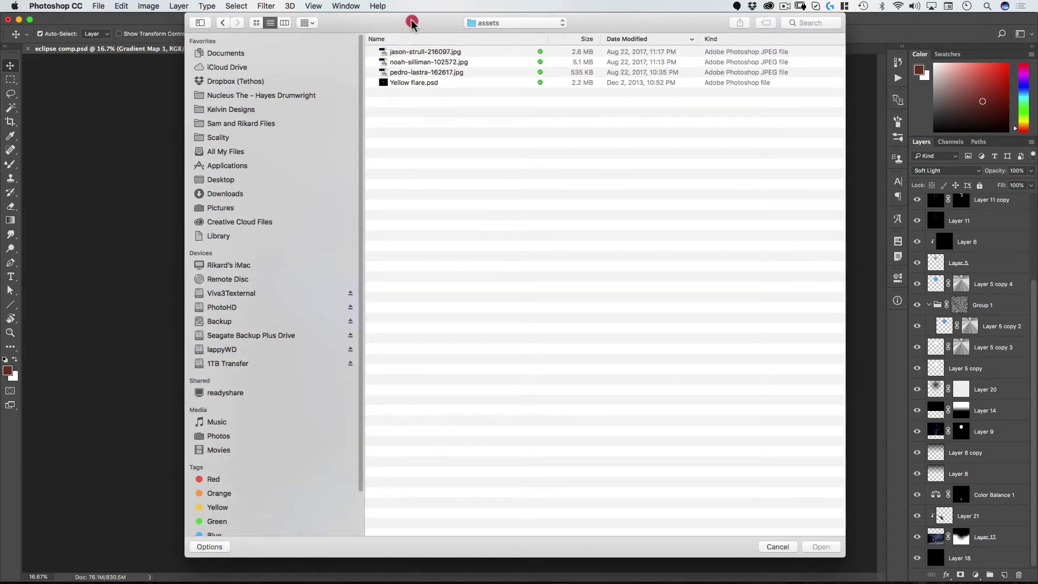
Preview the first two JPEGs in the assets folder and open the starry mountain valley photo ending in 216097.jpg
{"action": "left_click", "coordinate": [429, 55]}
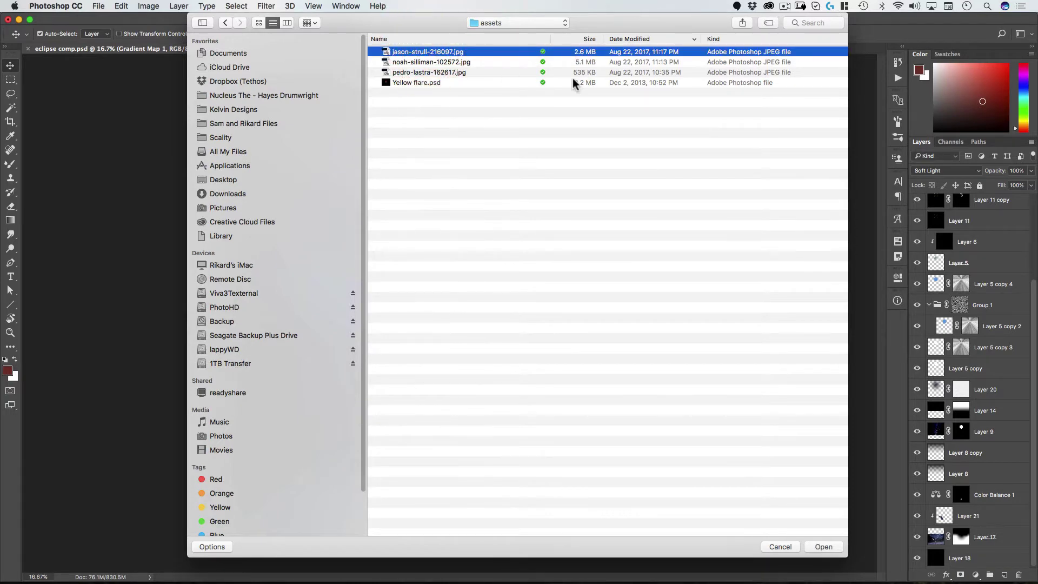
{"action": "key", "text": "space"}
{"action": "key", "text": "Down"}
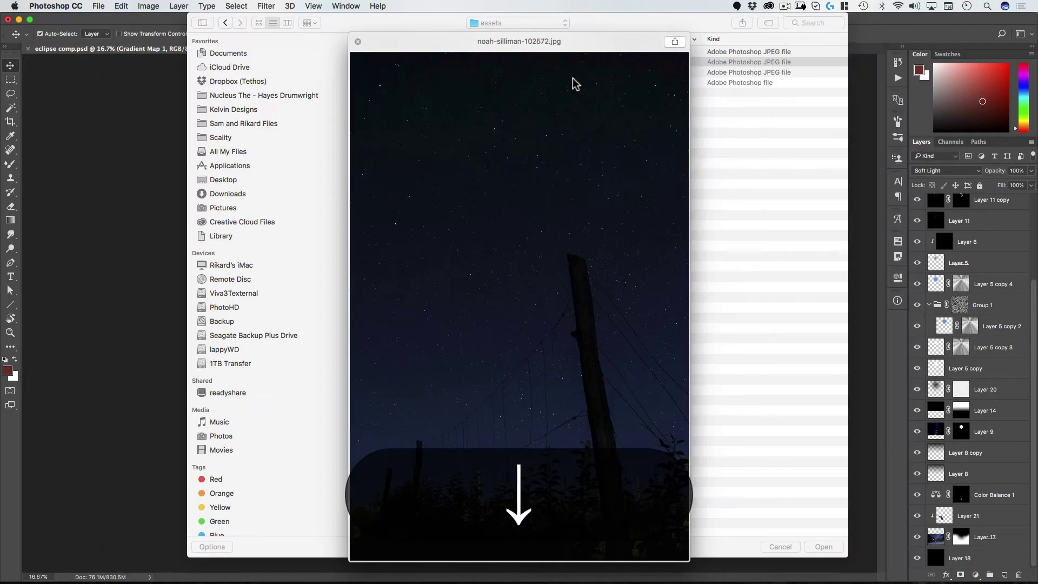
{"action": "key", "text": "Up"}
{"action": "key", "text": "space"}
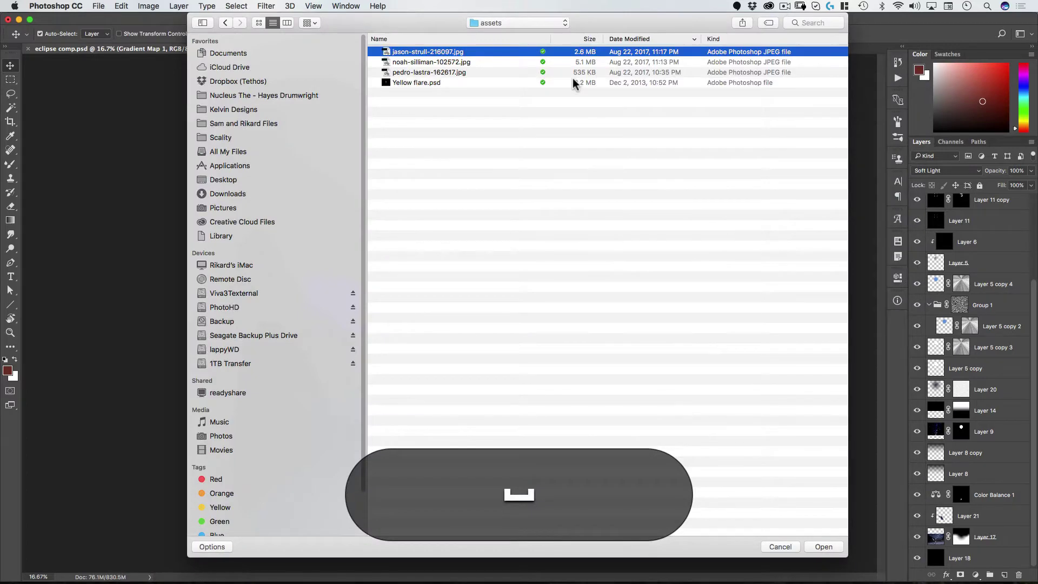
{"action": "key", "text": "super+o"}
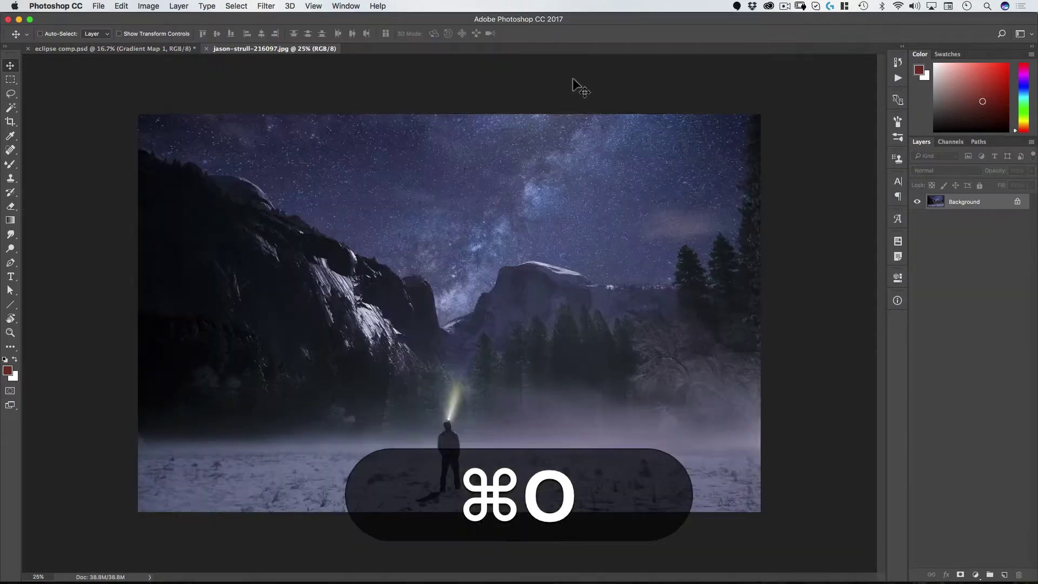
Extend the canvas with a 1:1 (Square) crop spanning the photo's full width, leaving empty space above the sky
{"action": "left_click", "coordinate": [383, 269], "text": "alt"}
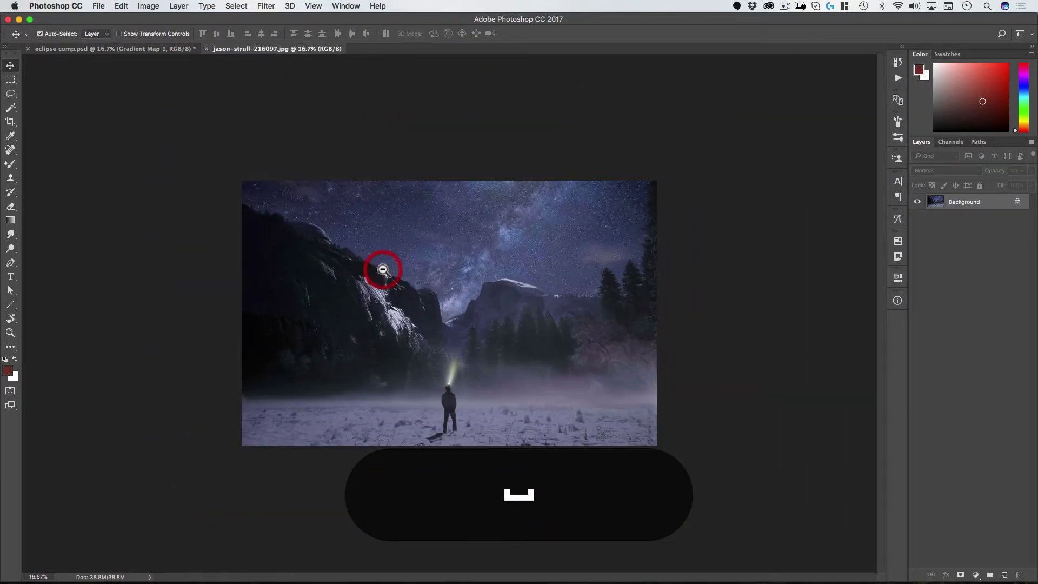
{"action": "left_click", "coordinate": [440, 268]}
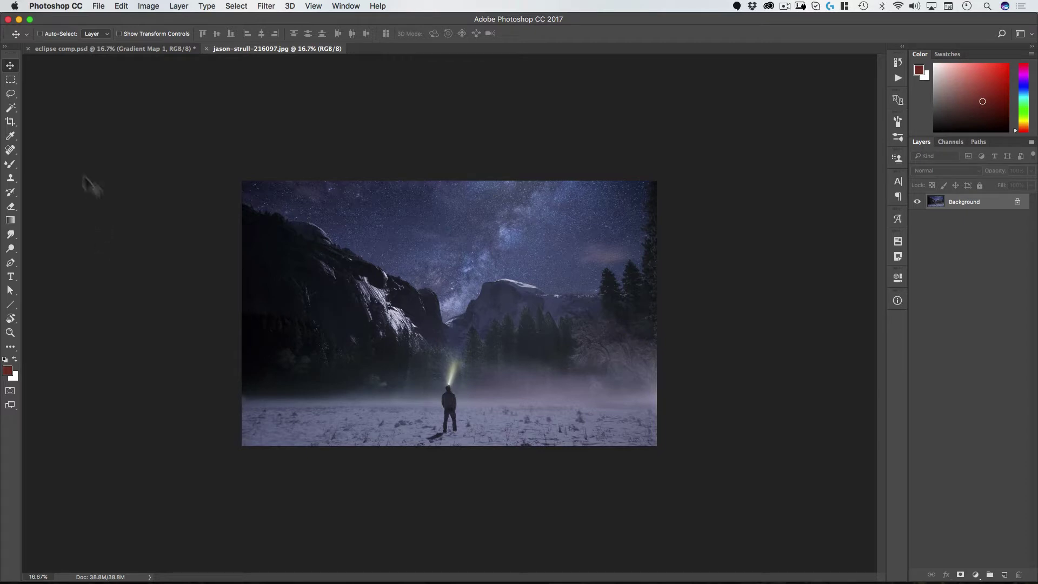
{"action": "key", "text": "c"}
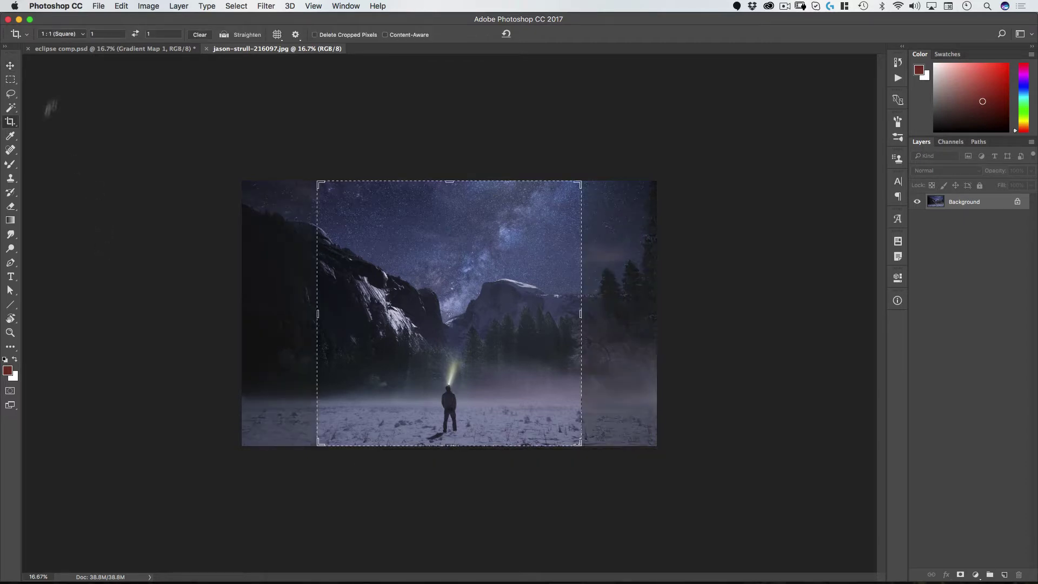
{"action": "left_click", "coordinate": [61, 34]}
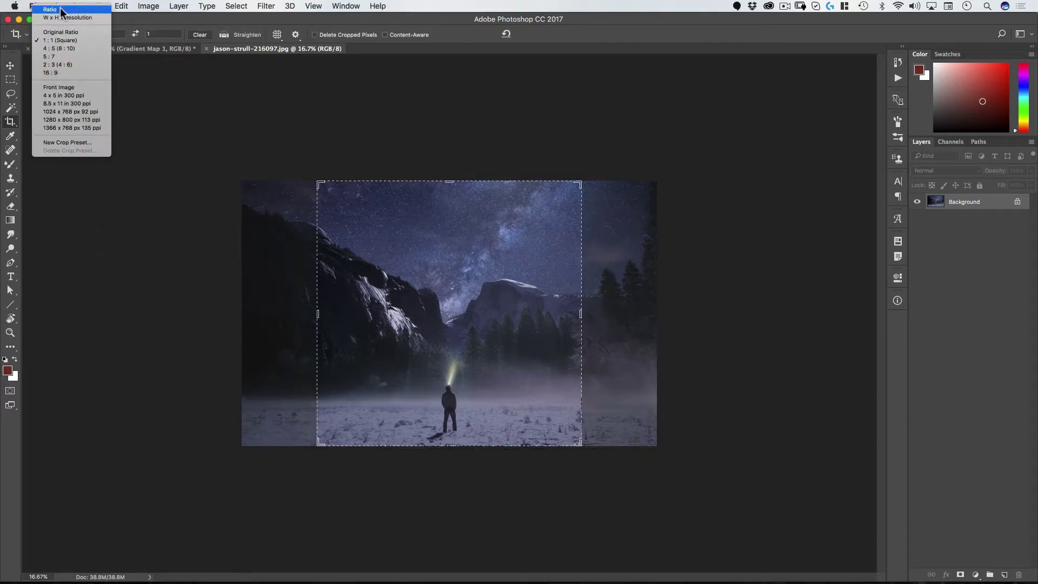
{"action": "left_click", "coordinate": [63, 41]}
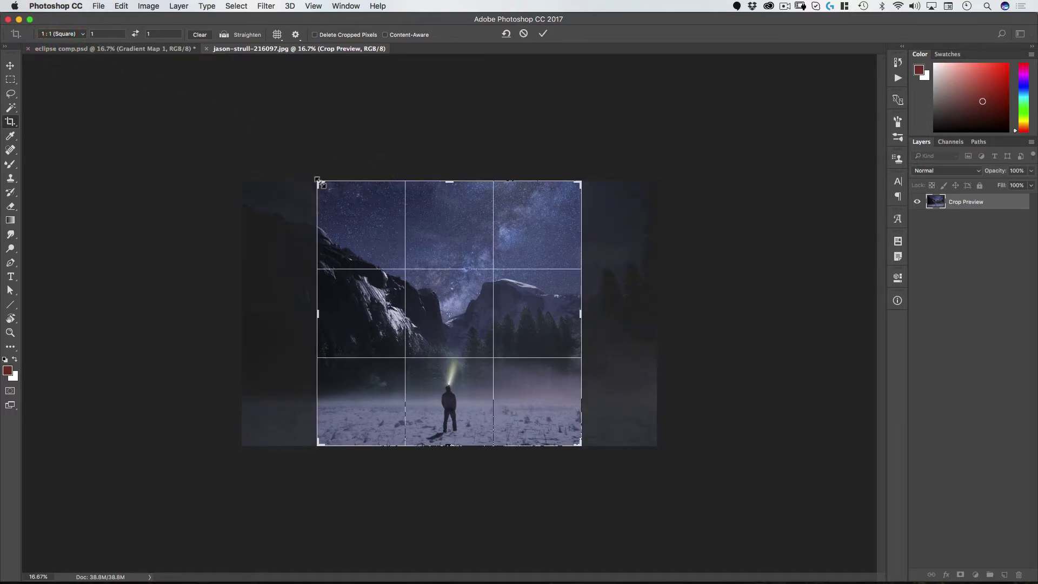
{"action": "left_click_drag", "start_coordinate": [317, 180], "coordinate": [281, 144]}
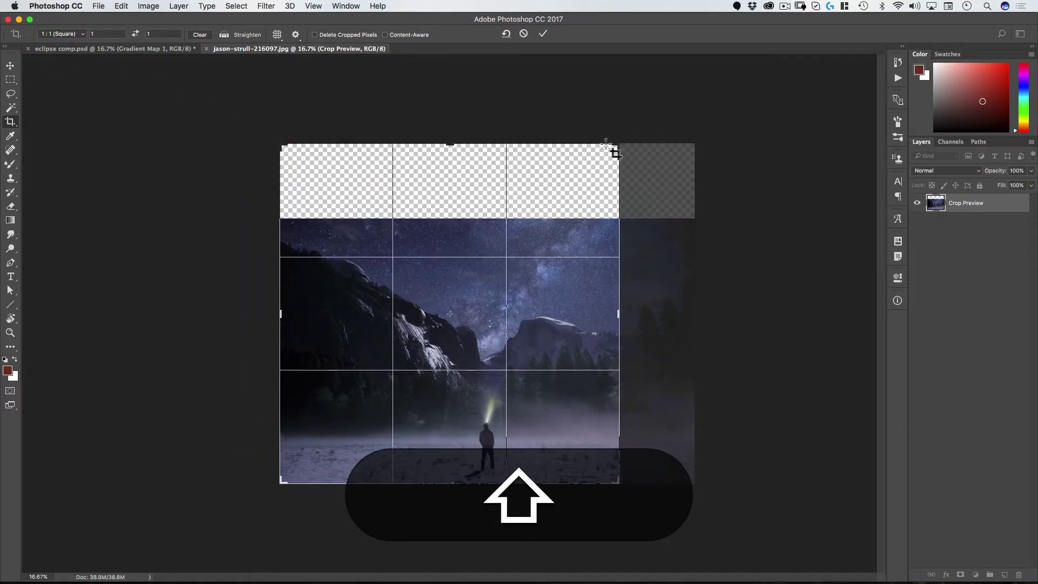
{"action": "left_click_drag", "start_coordinate": [617, 145], "coordinate": [656, 107]}
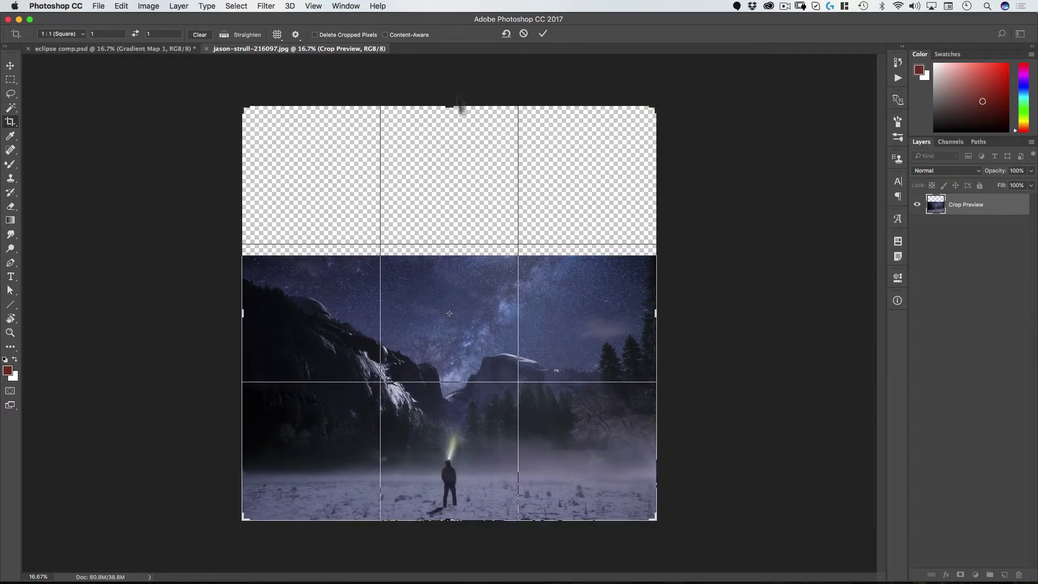
{"action": "left_click", "coordinate": [542, 34]}
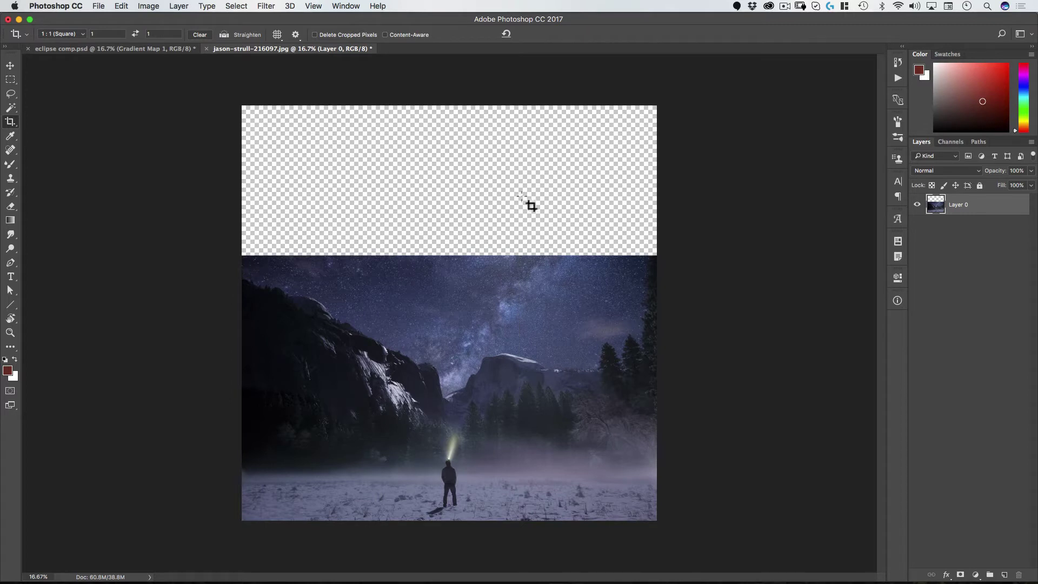
{"action": "key", "text": "v"}
{"action": "key", "text": "super+v"}
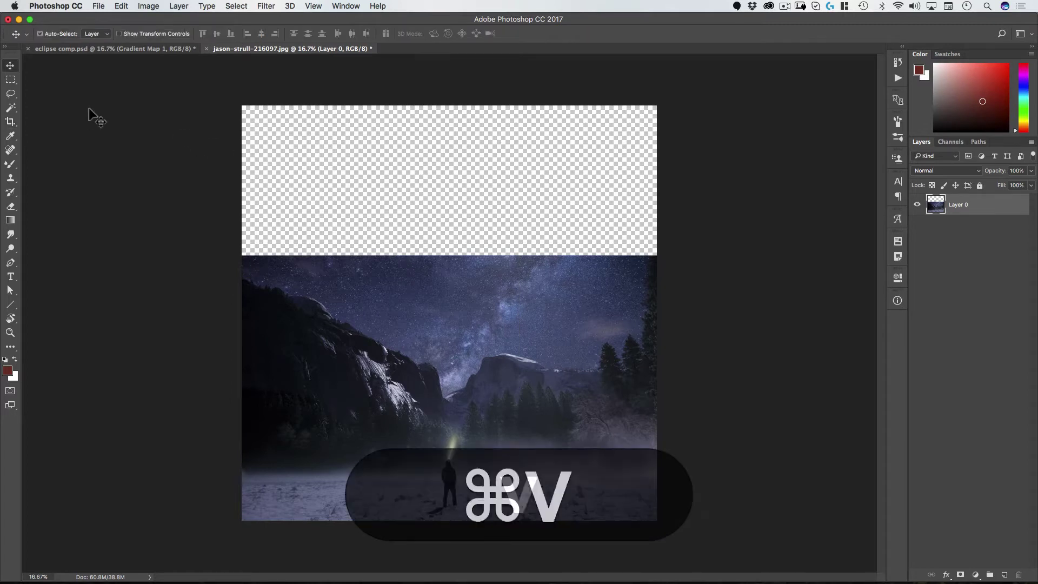
Preview the JPEGs in the assets folder and open the dark starry sky photo ending in 102572.jpg
{"action": "key", "text": "super+o"}
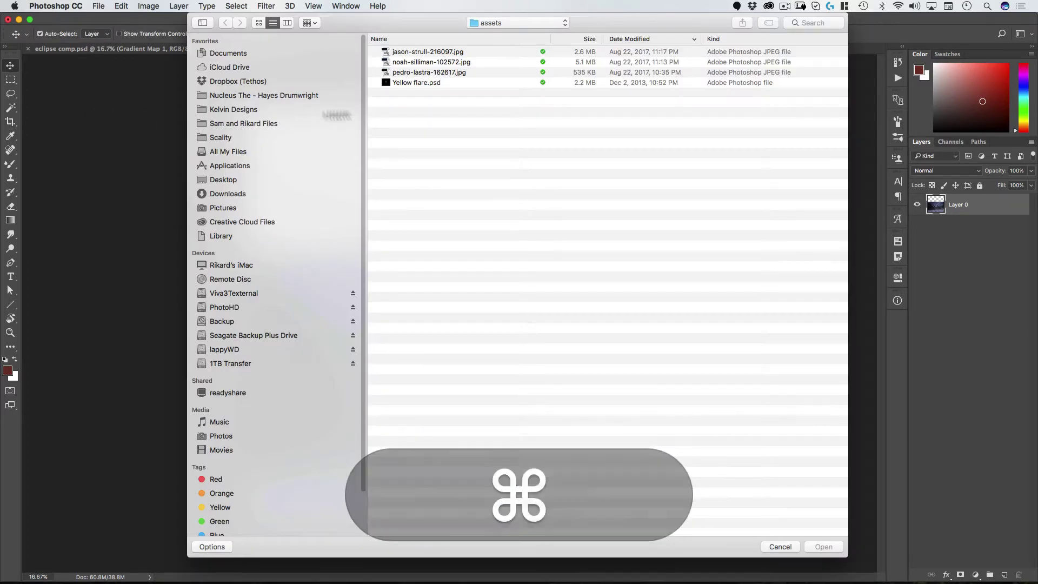
{"action": "left_click", "coordinate": [403, 74]}
{"action": "key", "text": "space"}
{"action": "key", "text": "space"}
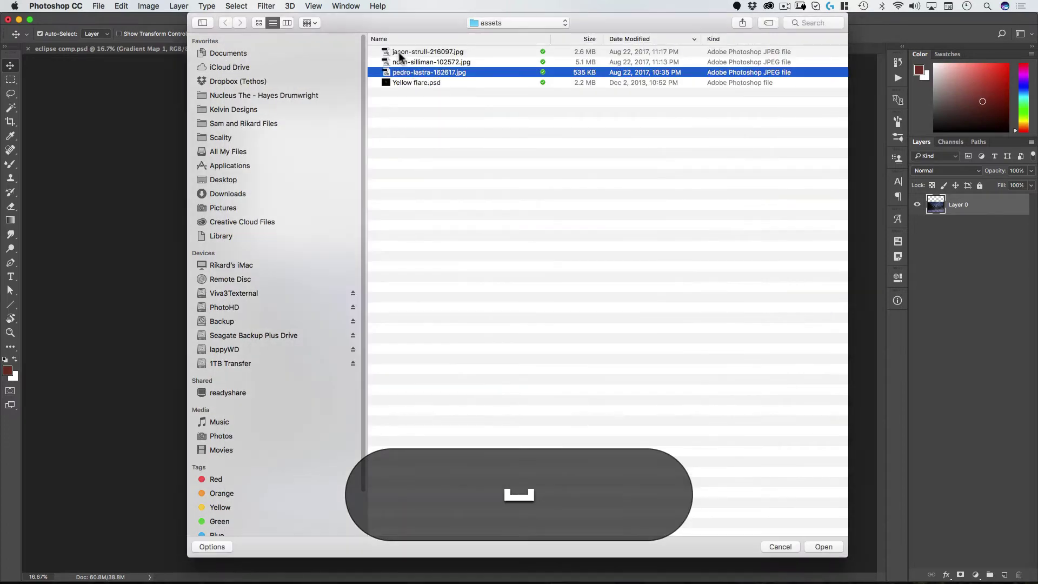
{"action": "left_click", "coordinate": [398, 53]}
{"action": "key", "text": "space"}
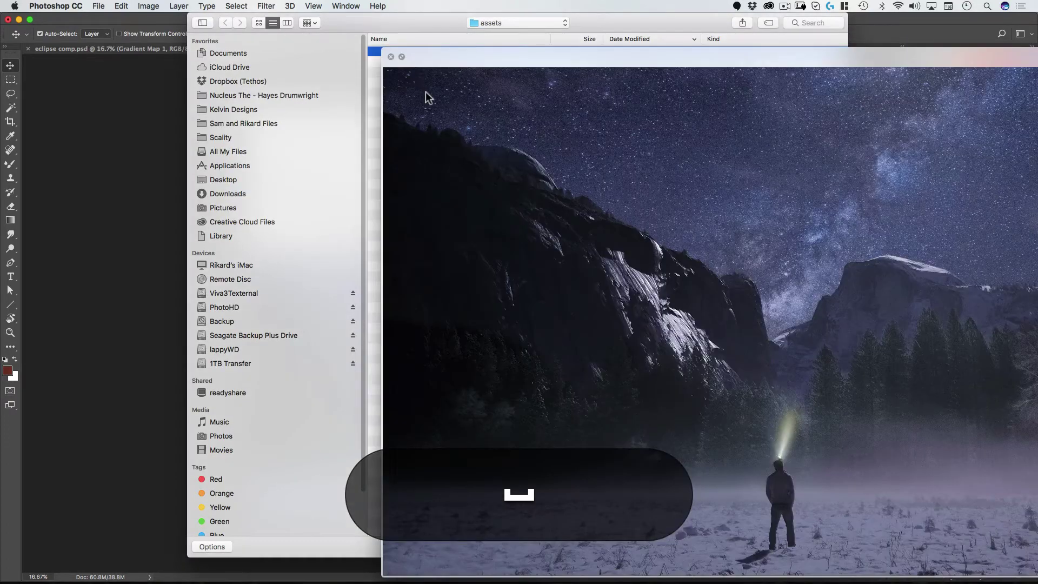
{"action": "key", "text": "space"}
{"action": "left_click", "coordinate": [416, 62]}
{"action": "key", "text": "space"}
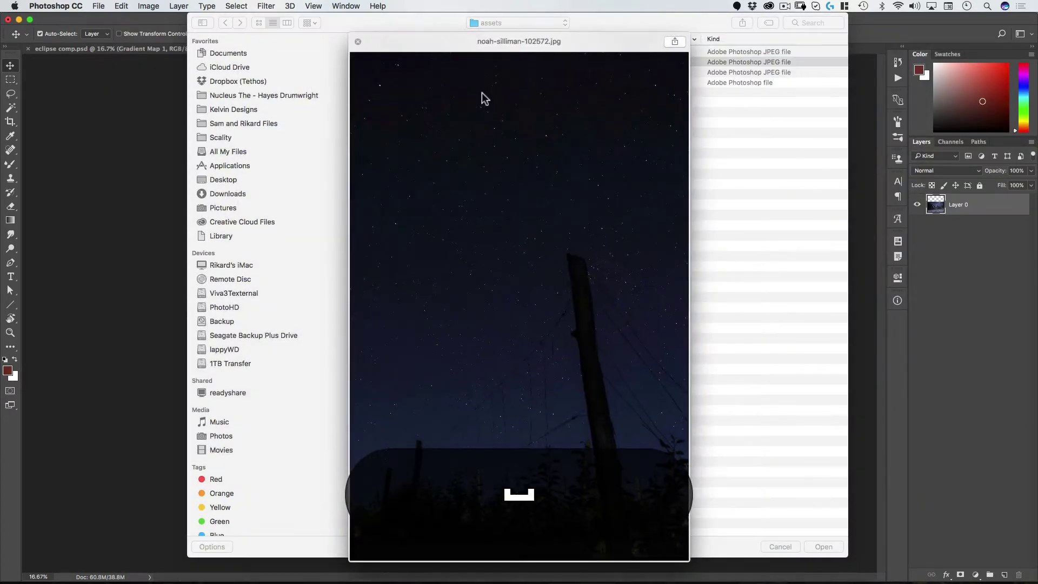
{"action": "key", "text": "space"}
{"action": "key", "text": "Return"}
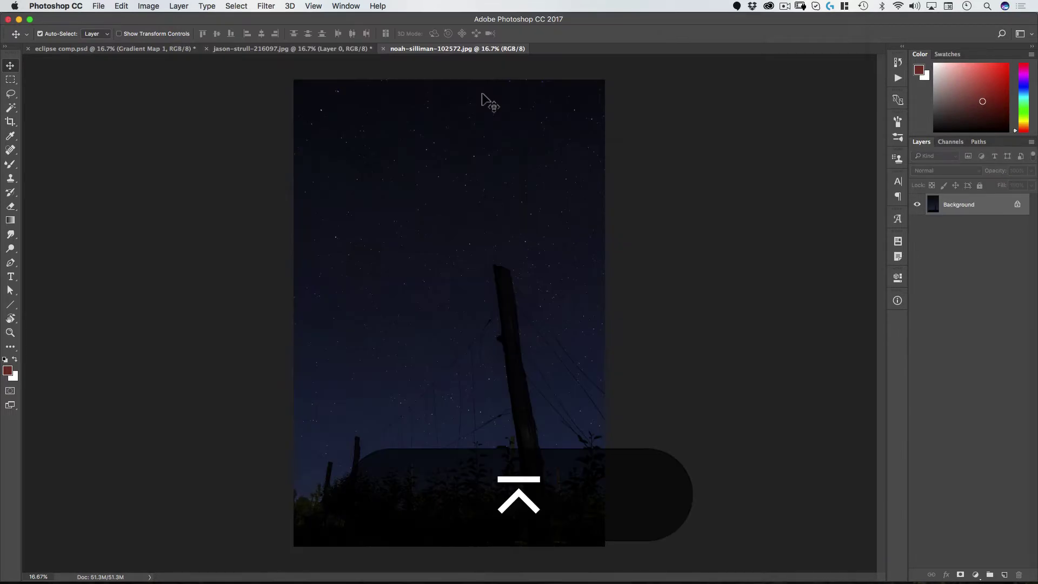
Copy a full-width rectangle of starry sky above the wooden pole and paste it into the mountain valley document
{"action": "left_click", "coordinate": [10, 80]}
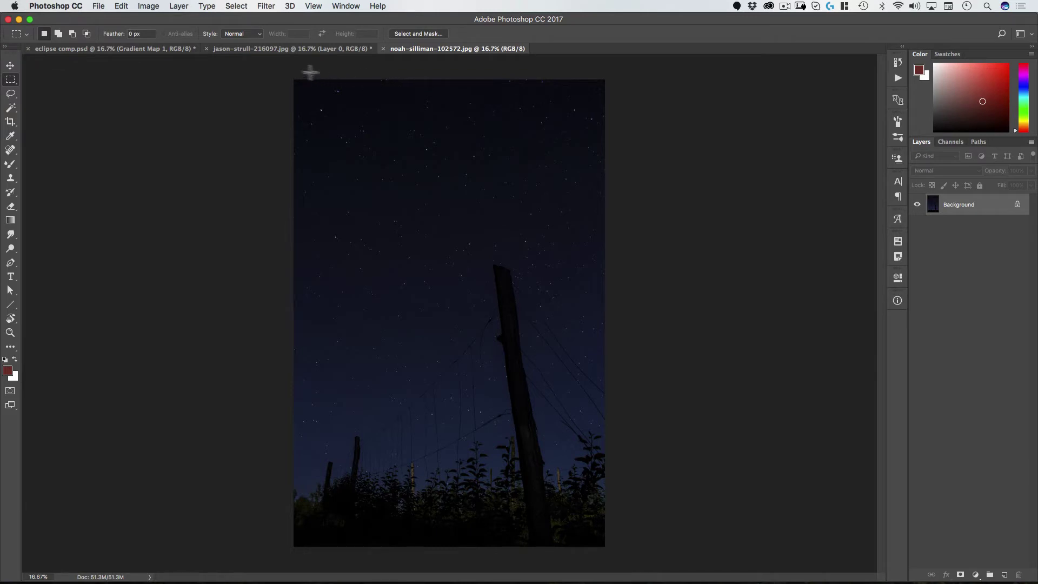
{"action": "left_click_drag", "start_coordinate": [293, 79], "coordinate": [760, 260]}
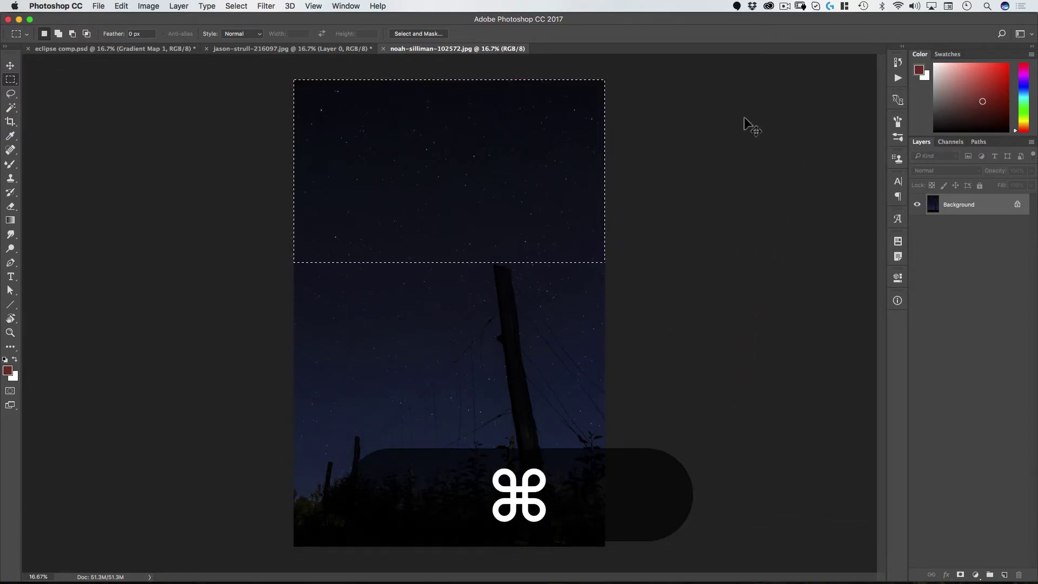
{"action": "key", "text": "super+c"}
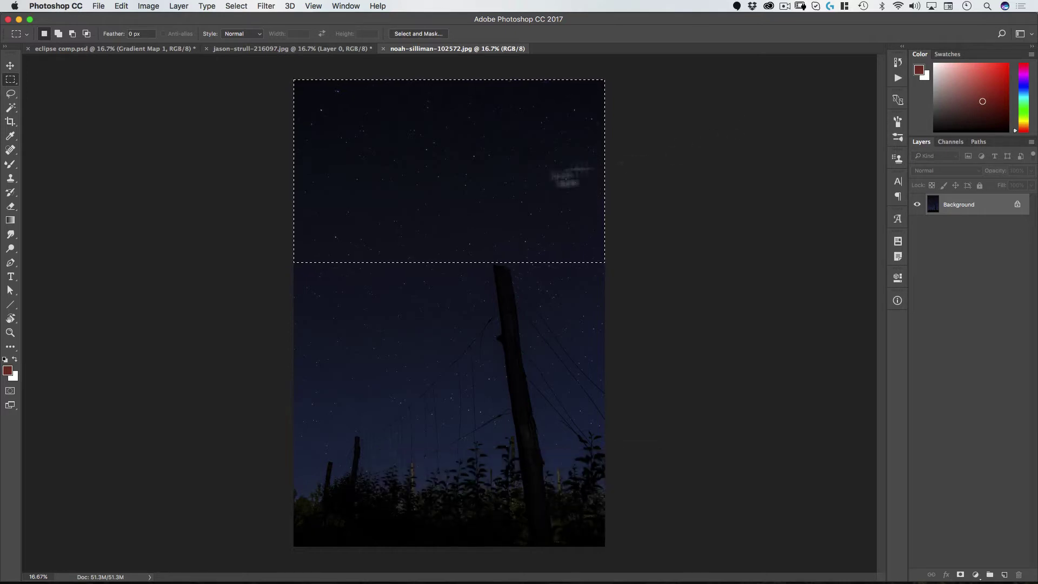
{"action": "left_click", "coordinate": [247, 49]}
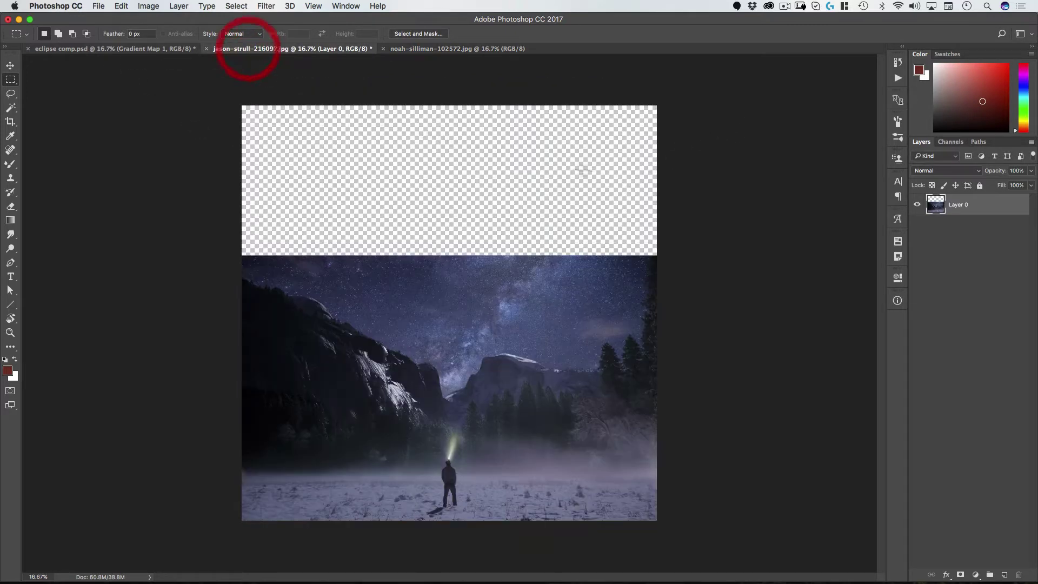
{"action": "key", "text": "super+v"}
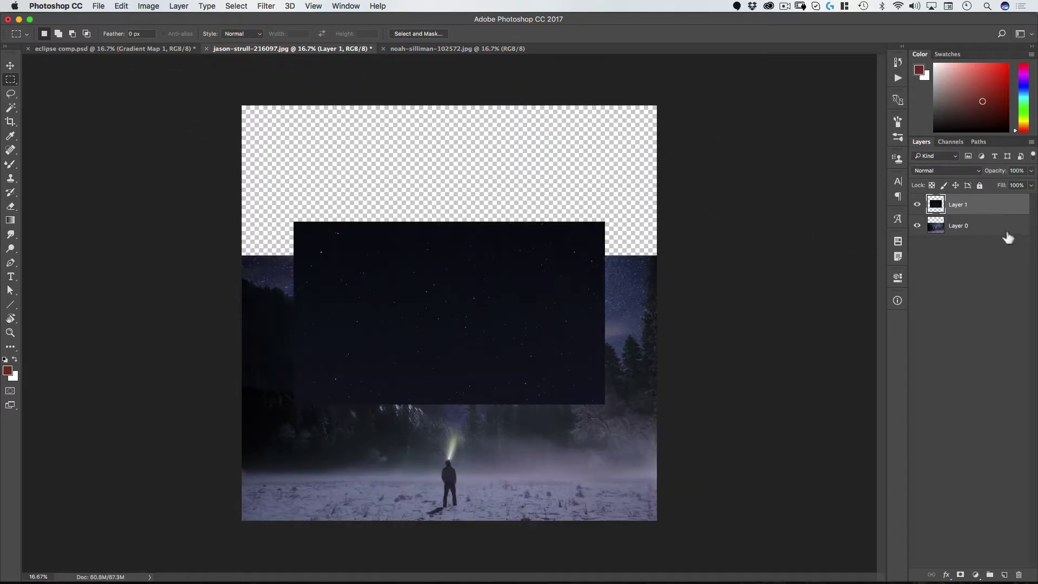
Move the pasted sky layer below Layer 0 and rename it "stars"
{"action": "left_click_drag", "start_coordinate": [975, 211], "coordinate": [971, 230]}
{"action": "double_click", "coordinate": [959, 225]}
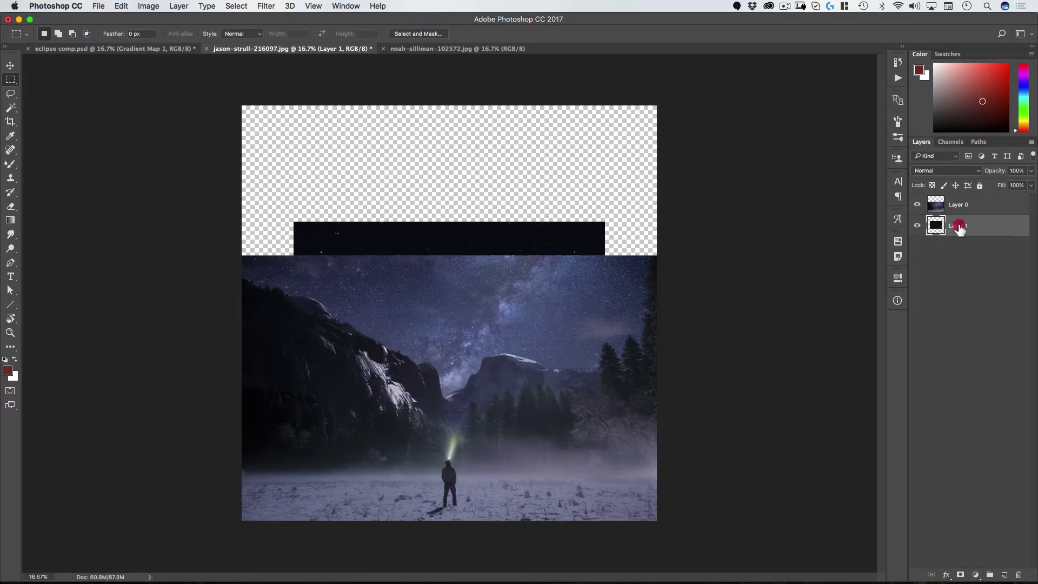
{"action": "type", "text": "stars"}
{"action": "key", "text": "Return"}
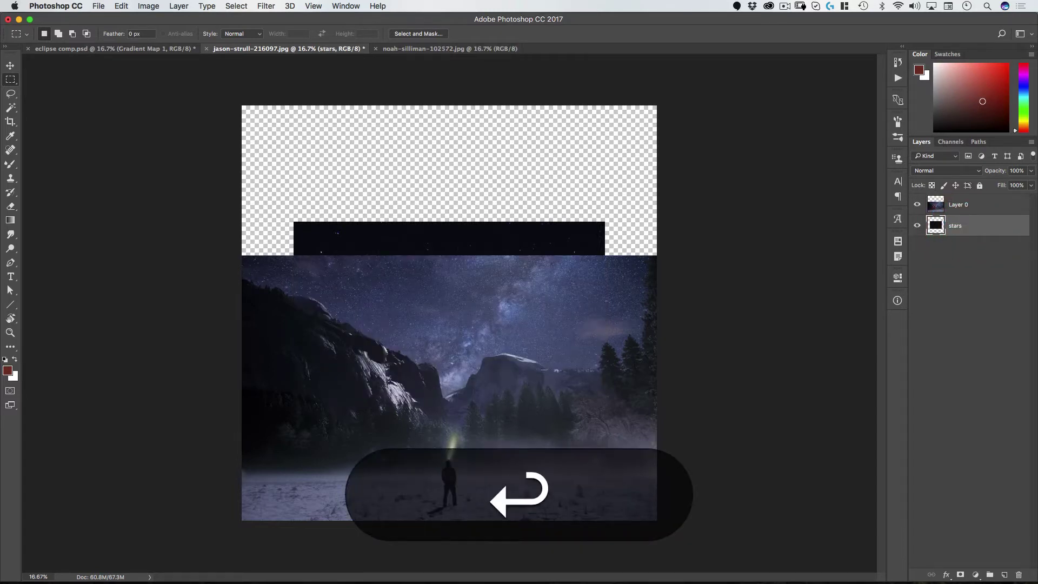
Scale the stars layer proportionally to about 134% with Free Transform so it spans the canvas width, and align it with the top edge
{"action": "key", "text": "v"}
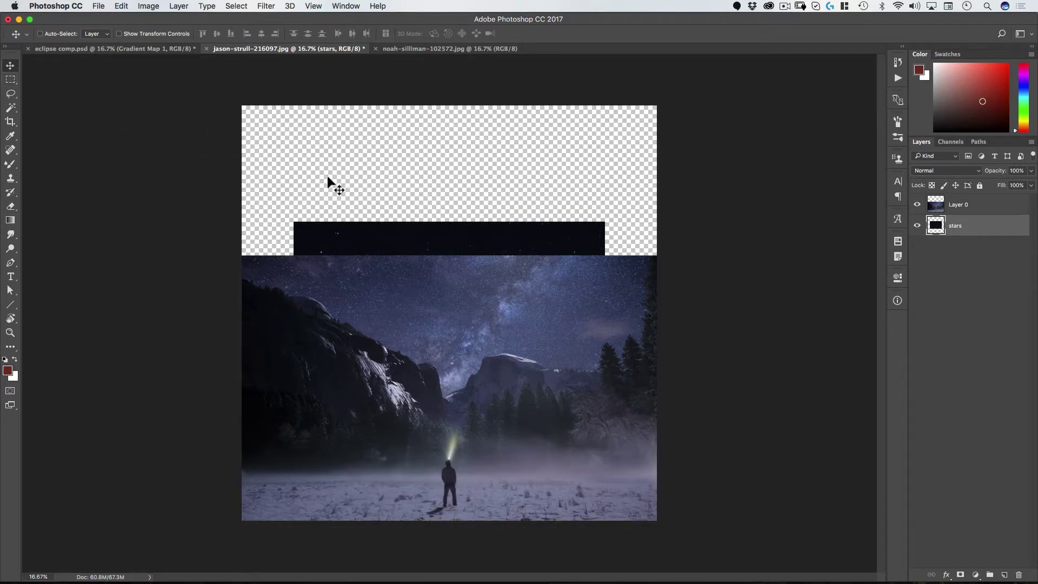
{"action": "left_click", "coordinate": [121, 6]}
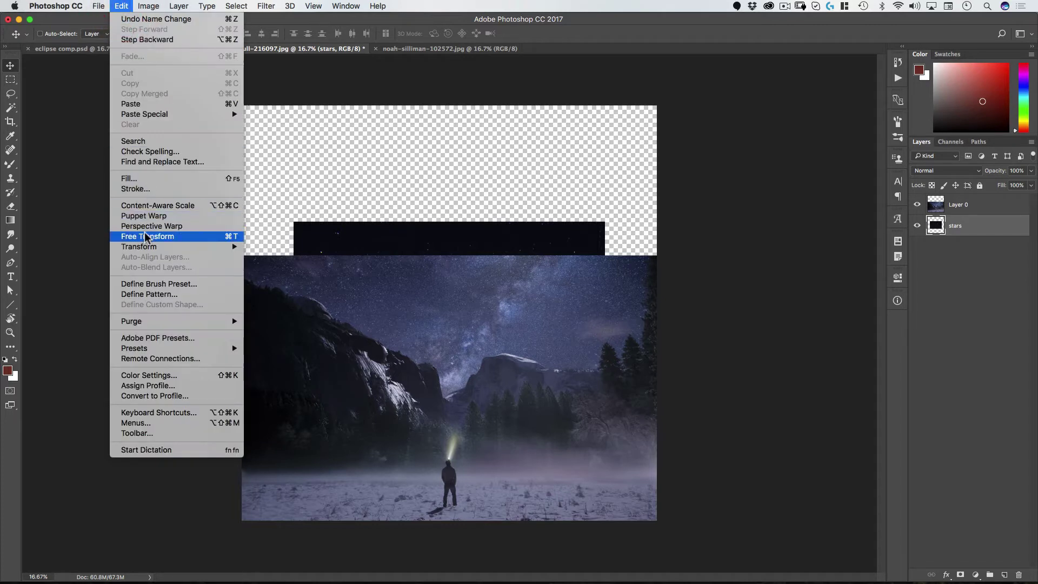
{"action": "left_click", "coordinate": [232, 237]}
{"action": "left_click_drag", "start_coordinate": [605, 220], "coordinate": [655, 185]}
{"action": "left_click_drag", "start_coordinate": [293, 191], "coordinate": [242, 155]}
{"action": "left_click_drag", "start_coordinate": [384, 185], "coordinate": [387, 132]}
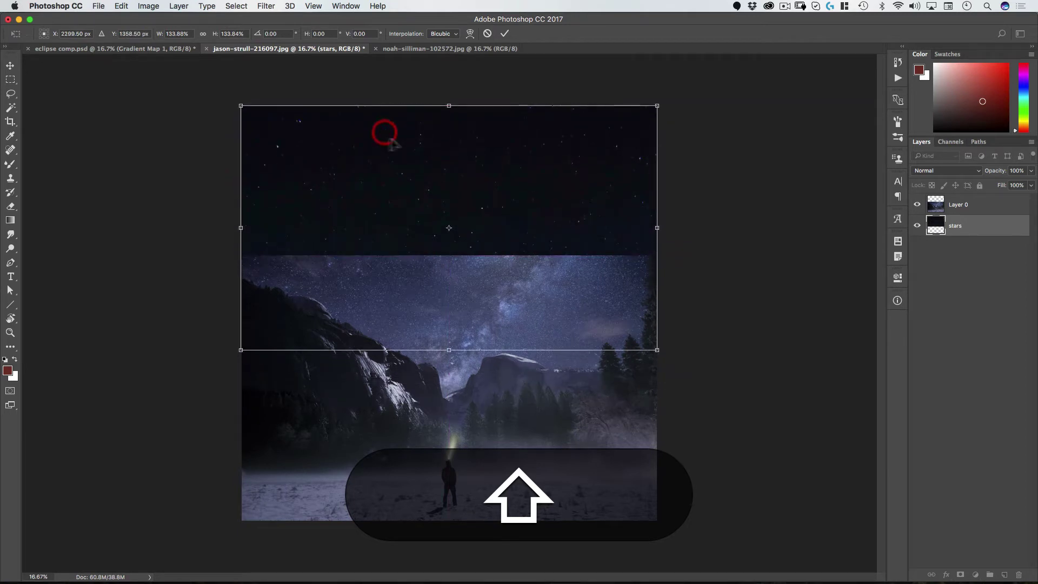
{"action": "left_click", "coordinate": [504, 33]}
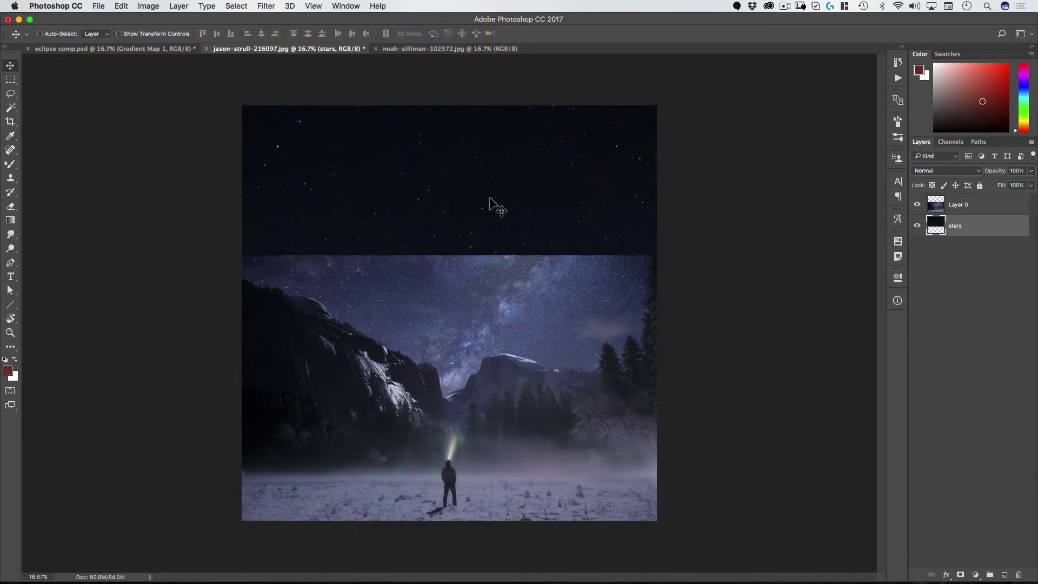
Add a layer mask to Layer 0 and draw a short vertical gradient on it to fade the photo's upper edge
{"action": "left_click", "coordinate": [960, 209]}
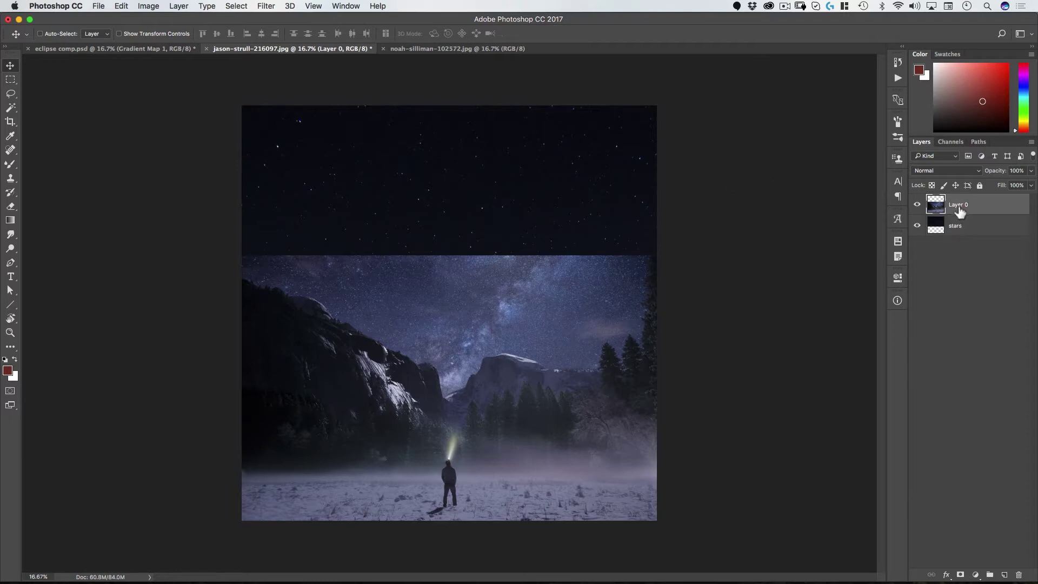
{"action": "left_click", "coordinate": [960, 575]}
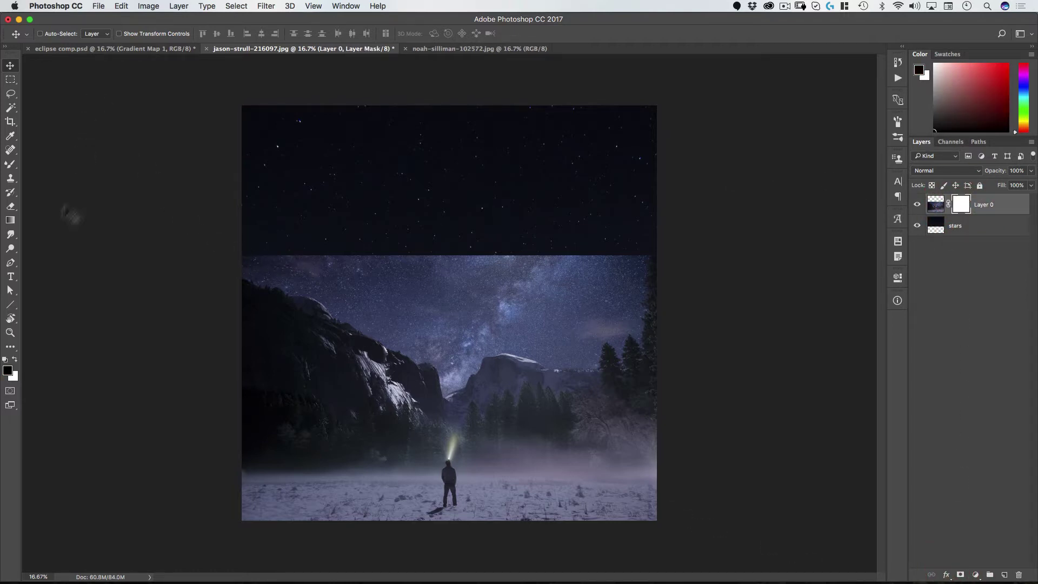
{"action": "left_click", "coordinate": [10, 220]}
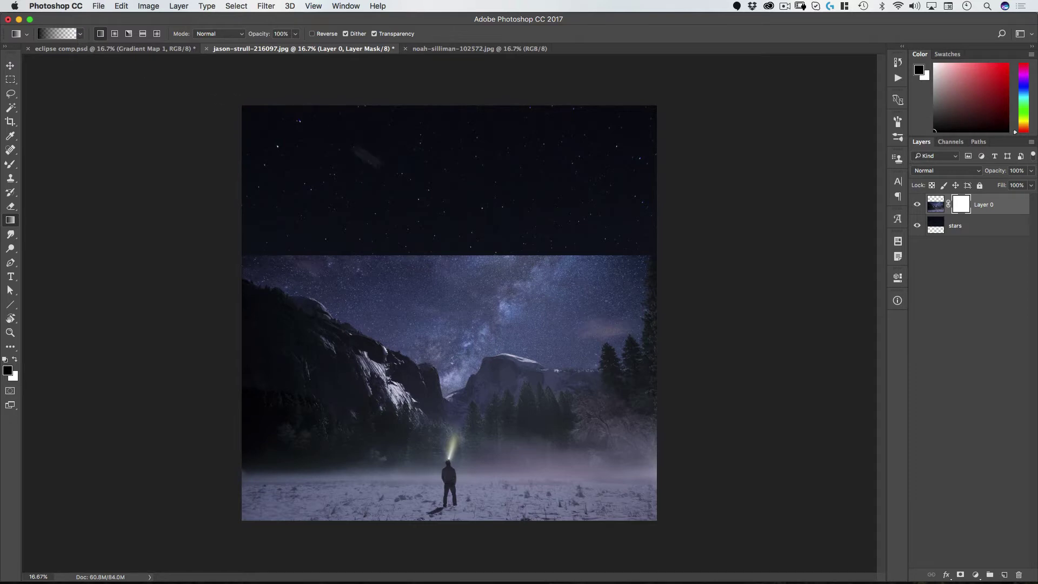
{"action": "key", "text": "shift"}
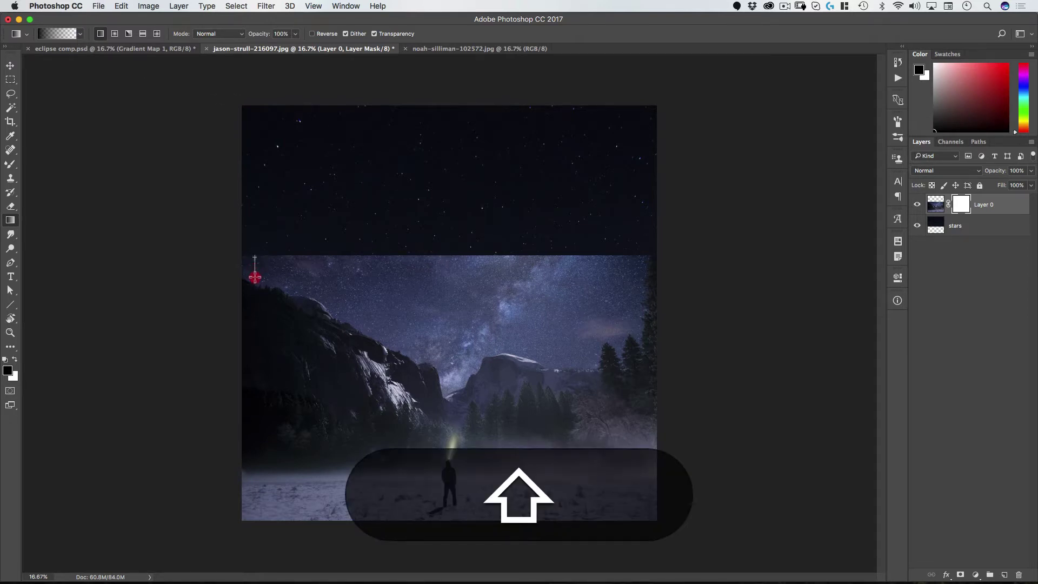
{"action": "left_click_drag", "start_coordinate": [250, 280], "coordinate": [251, 279]}
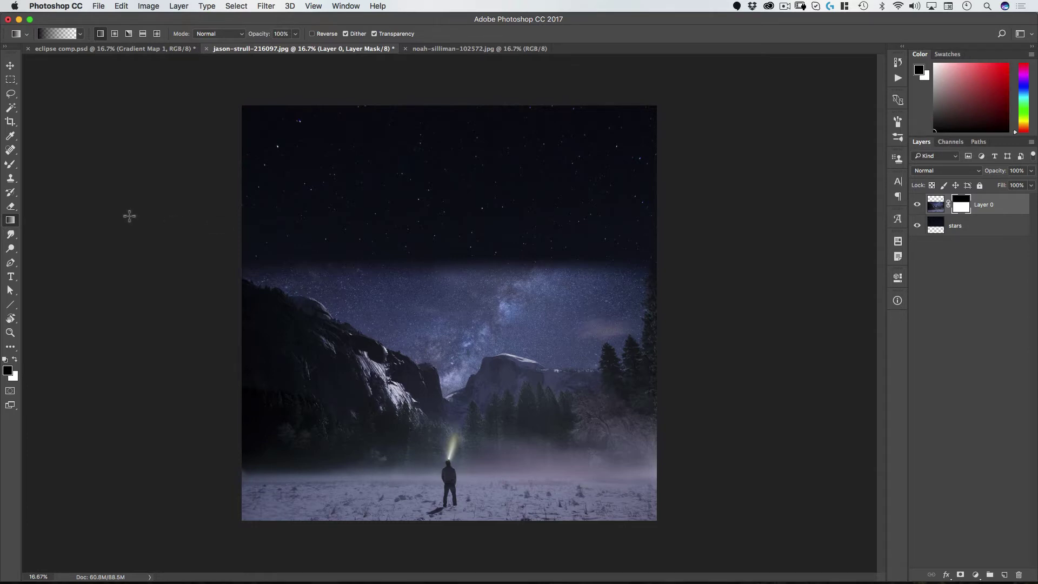
Set up a soft round brush with a size of 1000 px, 0% hardness and 100% opacity
{"action": "left_click_drag", "start_coordinate": [8, 166], "coordinate": [37, 165]}
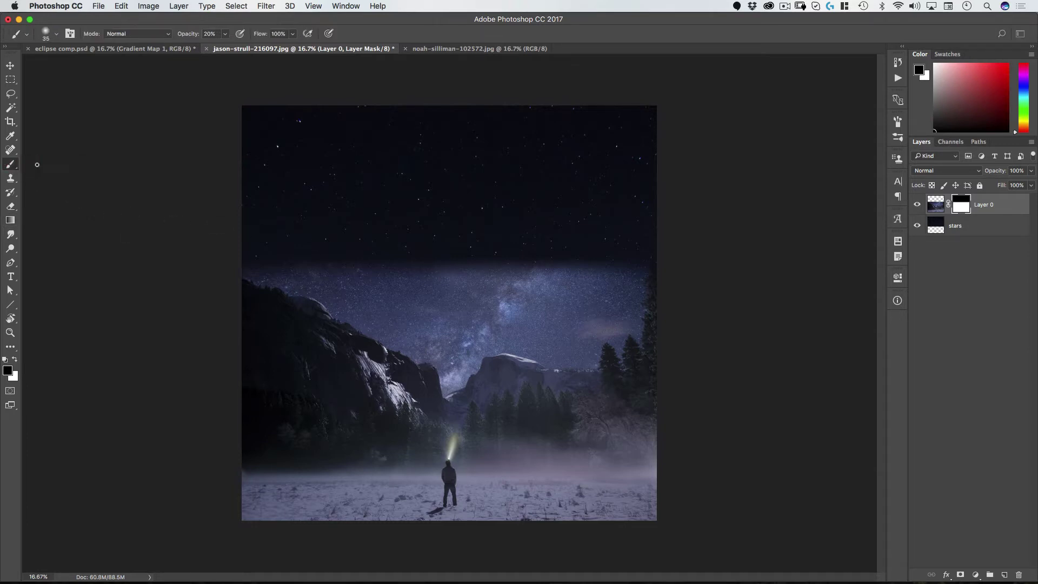
{"action": "right_click", "coordinate": [448, 248]}
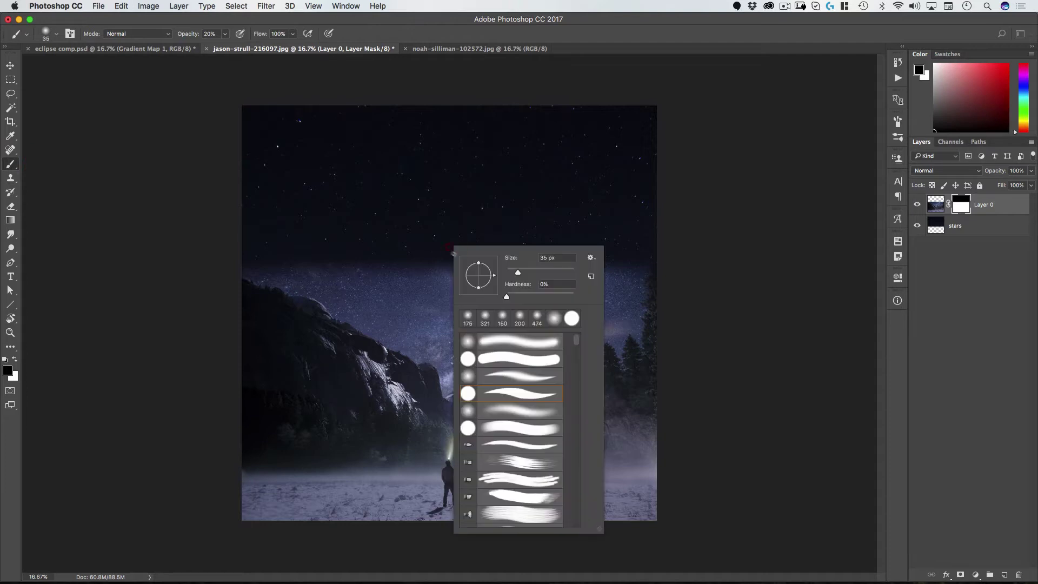
{"action": "left_click", "coordinate": [494, 412]}
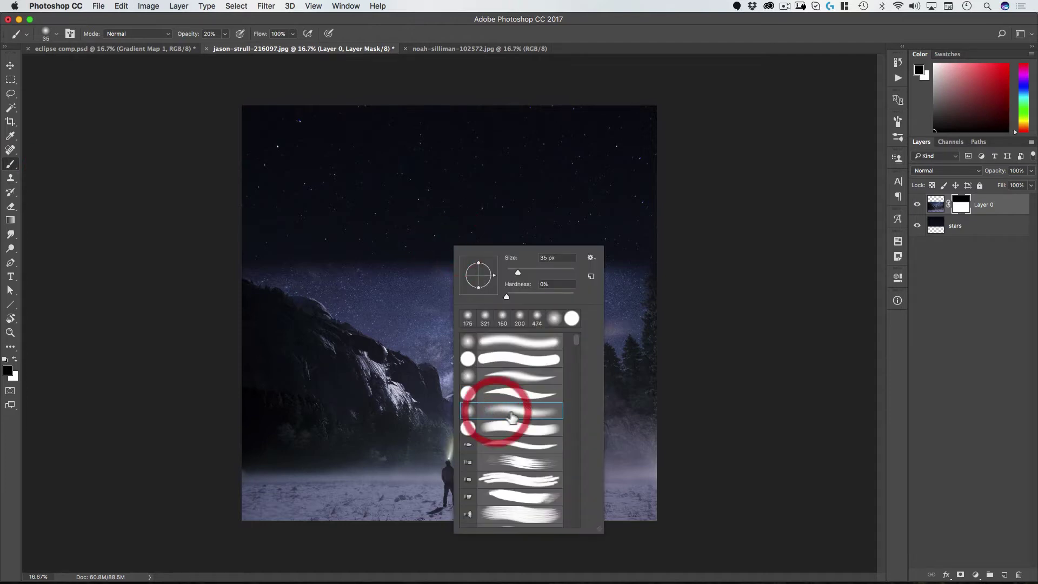
{"action": "left_click_drag", "start_coordinate": [524, 270], "coordinate": [561, 270]}
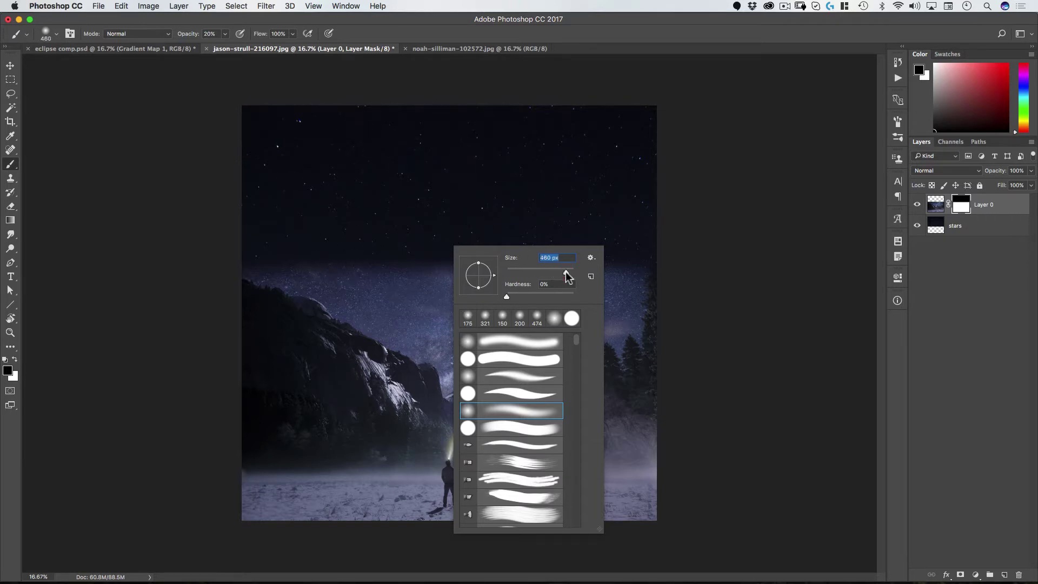
{"action": "left_click_drag", "start_coordinate": [565, 275], "coordinate": [567, 276]}
{"action": "type", "text": "1000"}
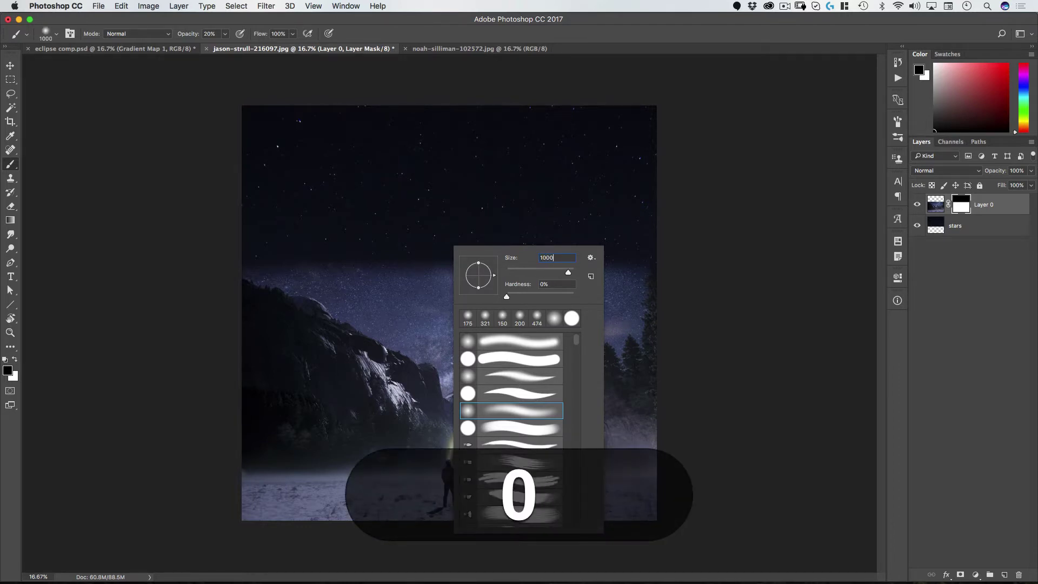
{"action": "left_click", "coordinate": [489, 85]}
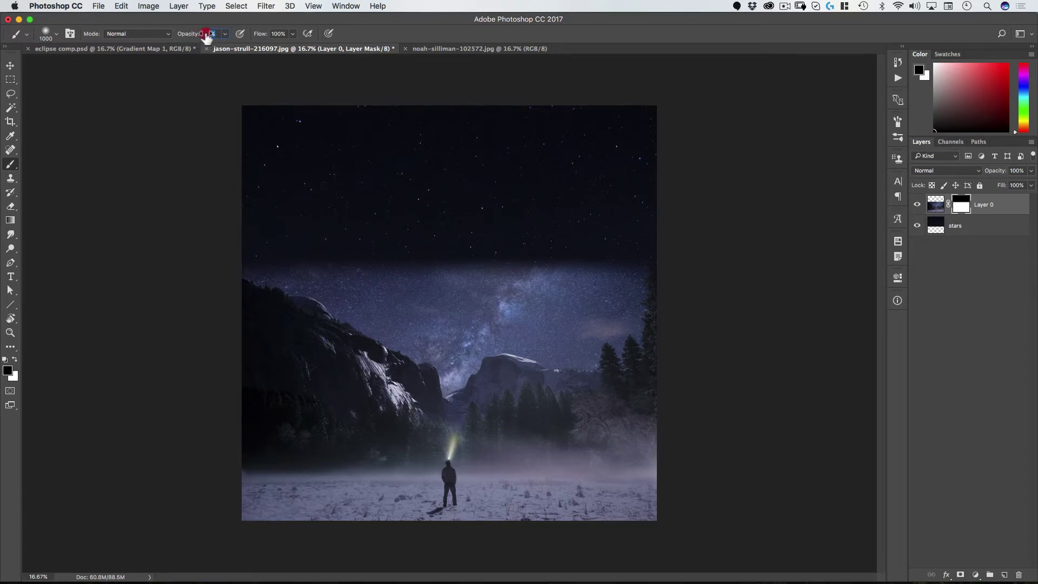
{"action": "left_click_drag", "start_coordinate": [207, 35], "coordinate": [245, 37]}
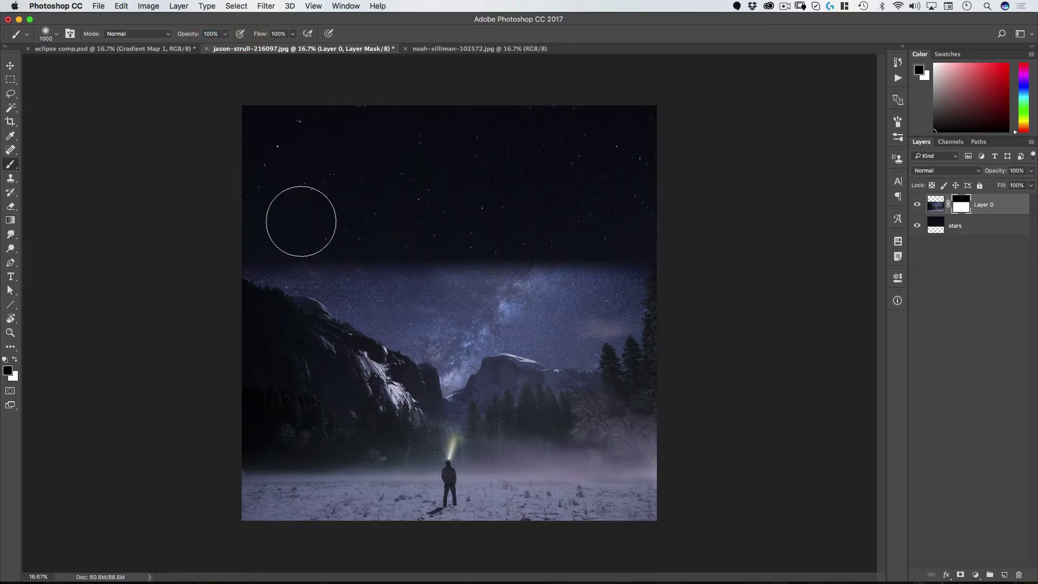
Paint black on Layer 0's mask across the upper part of the valley's sky to blend it into the dark stars
{"action": "mouse_move", "coordinate": [431, 246]}
{"action": "left_mouse_down"}
{"action": "mouse_move", "coordinate": [570, 244]}
{"action": "mouse_move", "coordinate": [670, 205]}
{"action": "mouse_move", "coordinate": [605, 243]}
{"action": "mouse_move", "coordinate": [471, 265]}
{"action": "left_mouse_up"}
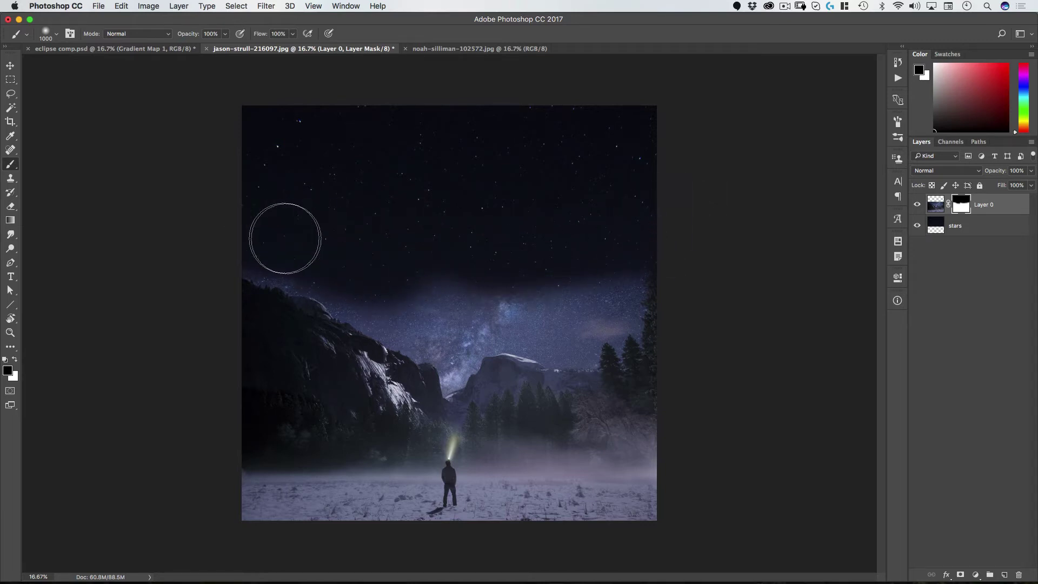
{"action": "left_click_drag", "start_coordinate": [407, 262], "coordinate": [381, 289]}
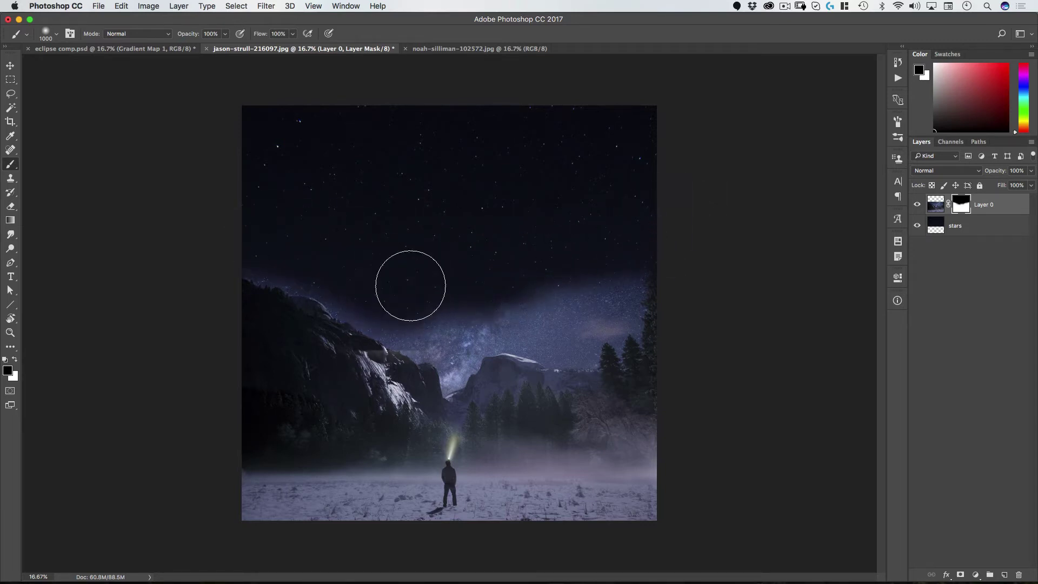
{"action": "key", "text": "super+z"}
{"action": "mouse_move", "coordinate": [451, 266]}
{"action": "left_mouse_down"}
{"action": "mouse_move", "coordinate": [468, 294]}
{"action": "mouse_move", "coordinate": [600, 252]}
{"action": "left_mouse_up"}
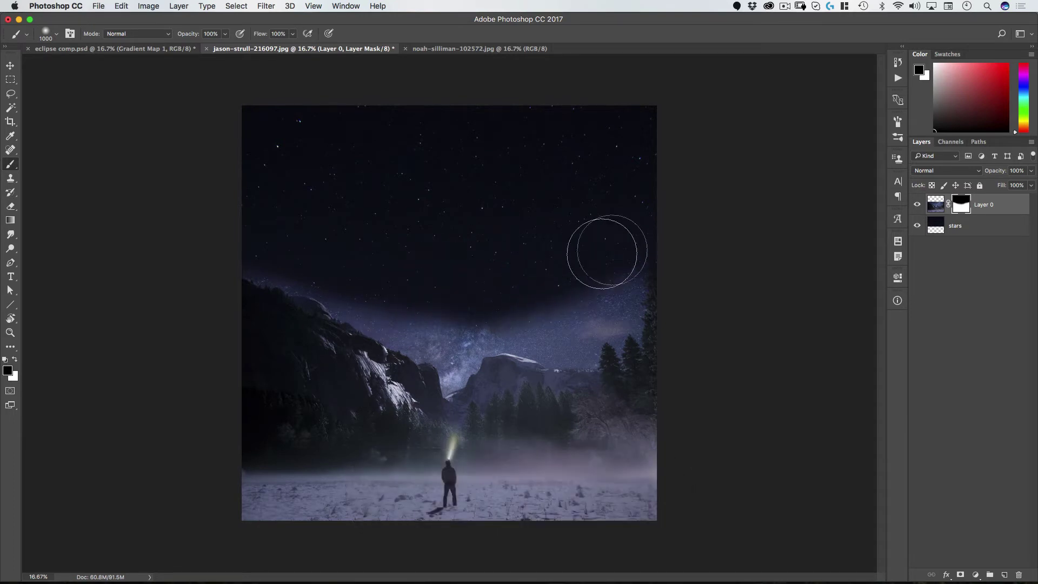
Create a new empty layer and move it below the stars layer
{"action": "left_click", "coordinate": [965, 227]}
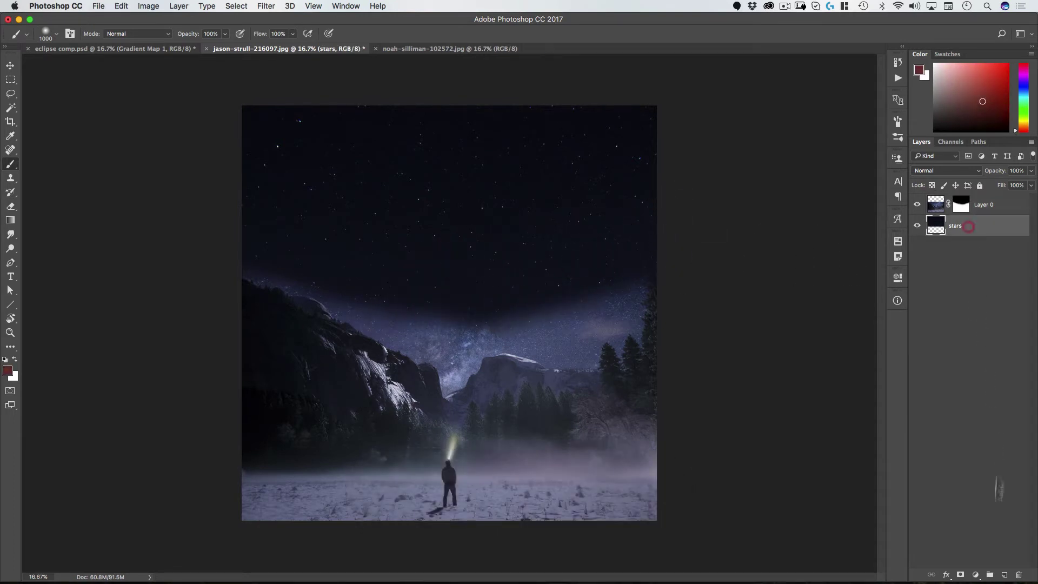
{"action": "left_click", "coordinate": [1004, 575]}
{"action": "left_click_drag", "start_coordinate": [968, 227], "coordinate": [938, 252]}
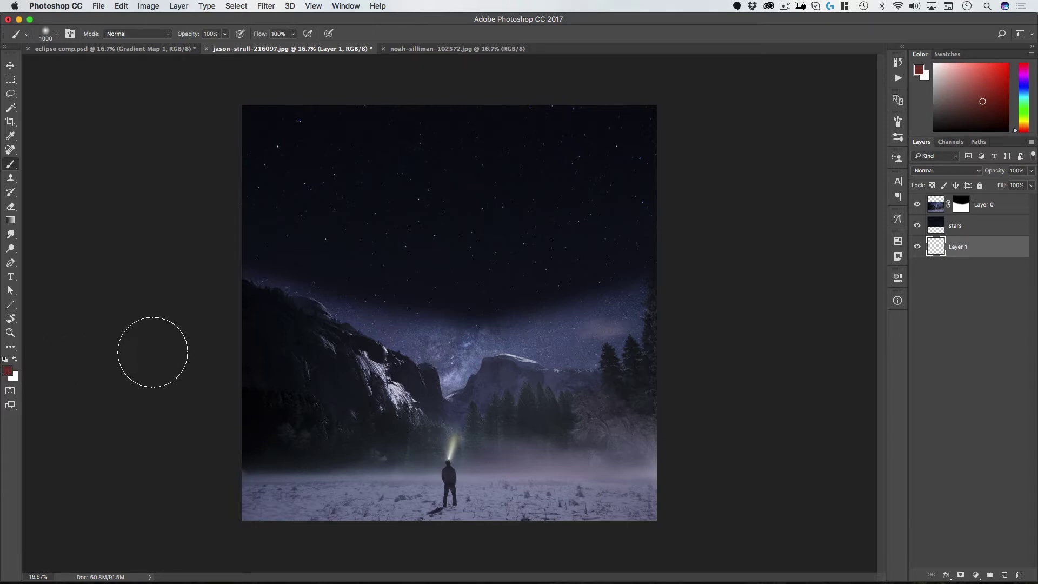
Reset the colours to default and fill the new bottom layer with the black foreground color at 100% opacity
{"action": "key", "text": "d"}
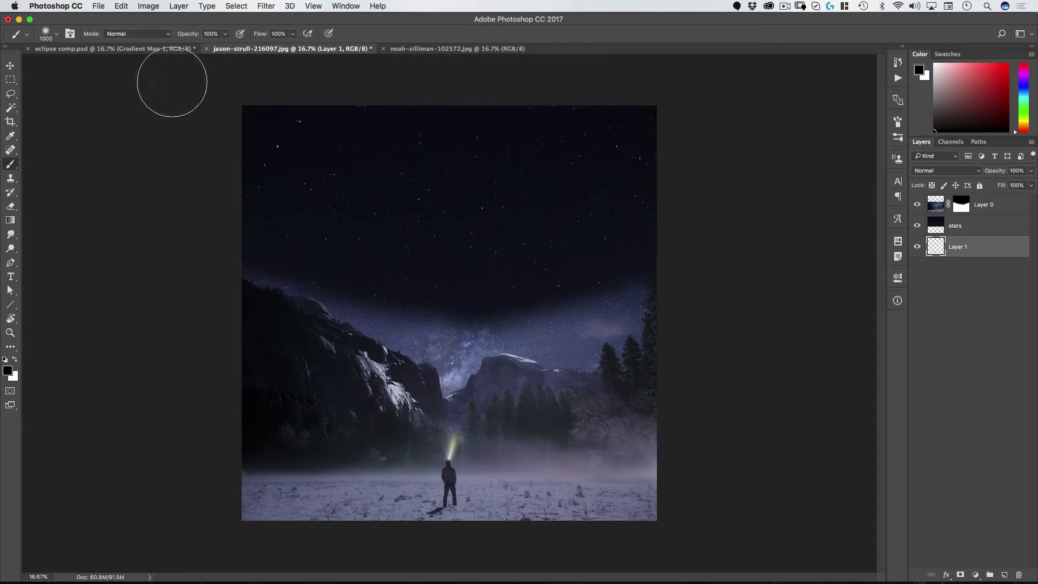
{"action": "left_click", "coordinate": [121, 6]}
{"action": "left_click", "coordinate": [128, 178]}
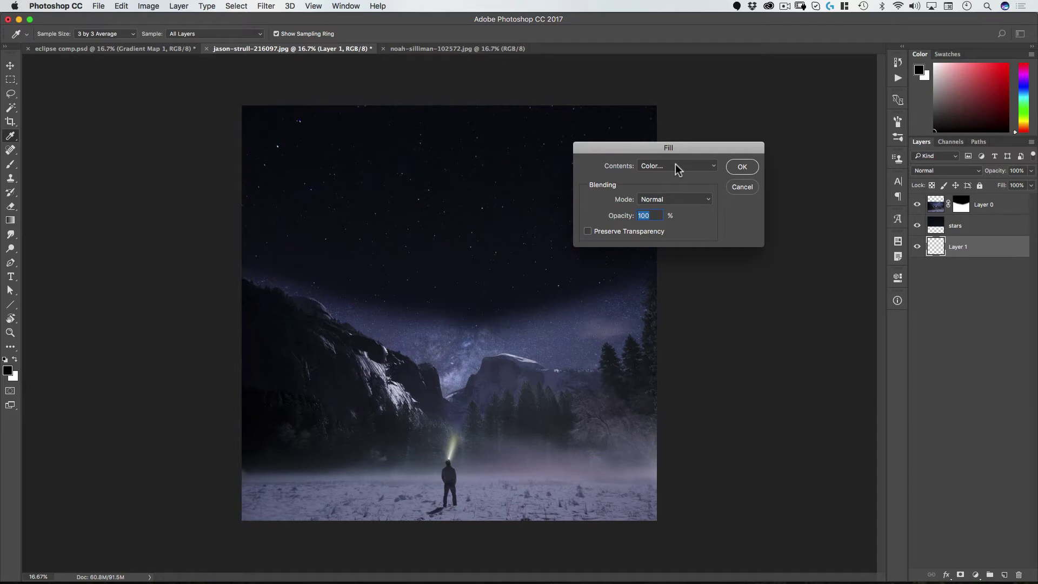
{"action": "left_click", "coordinate": [671, 166]}
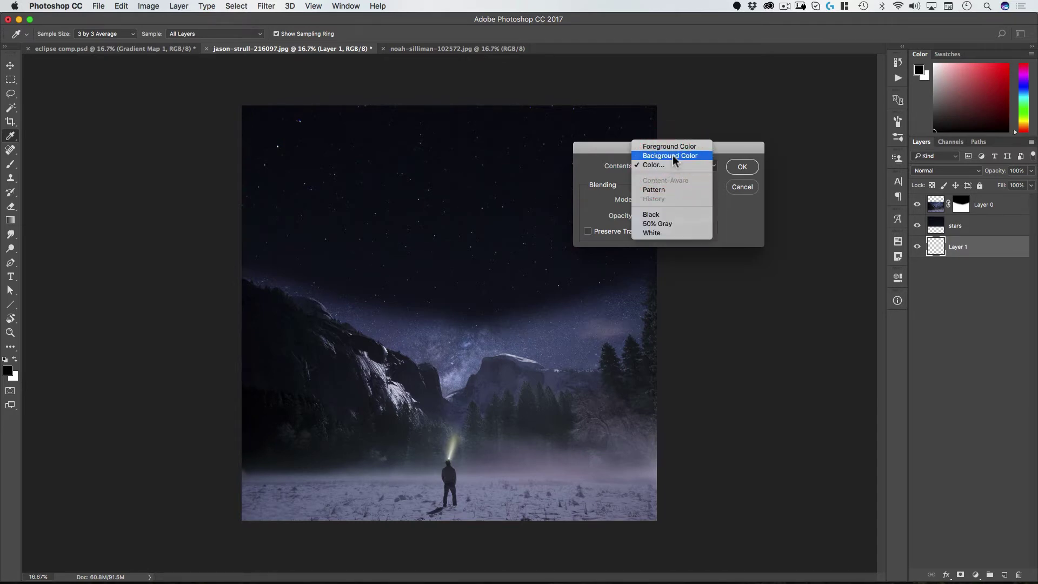
{"action": "left_click", "coordinate": [673, 147]}
{"action": "left_click", "coordinate": [742, 167]}
Brush black on Layer 0's mask to hide more of the blue sky down toward the mountain peaks and trees
{"action": "key", "text": "b"}
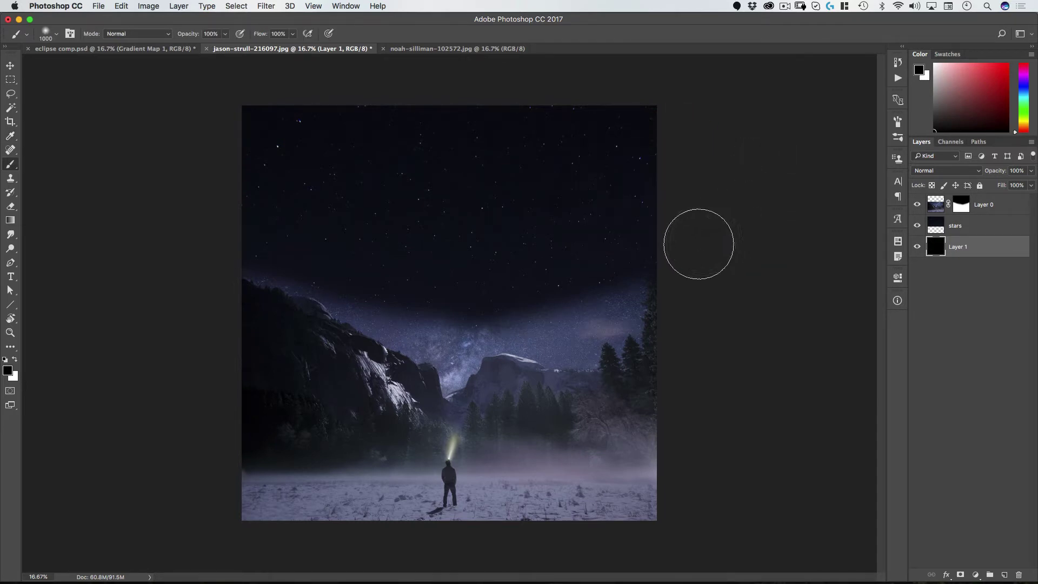
{"action": "left_click", "coordinate": [962, 206]}
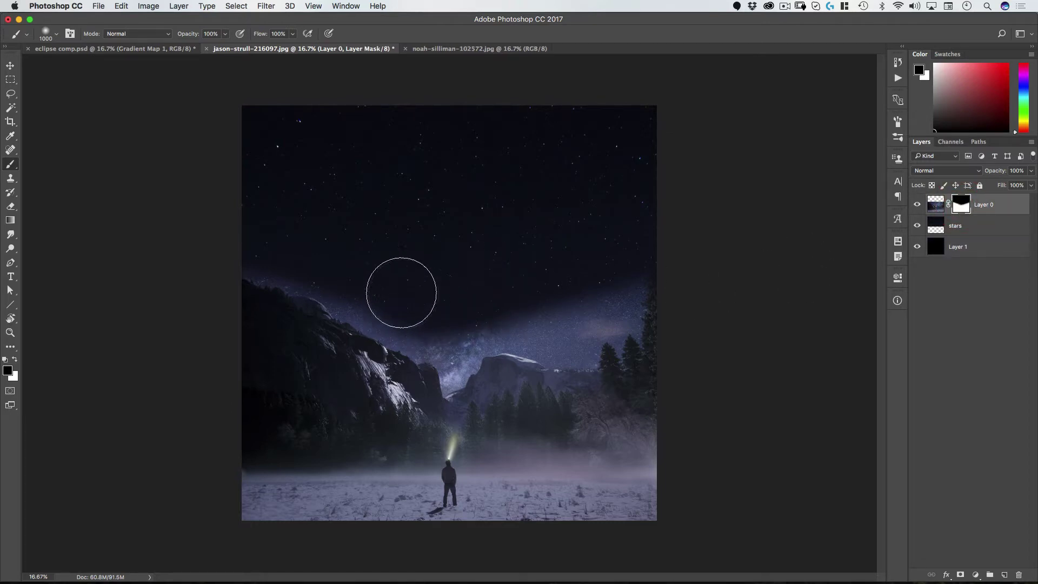
{"action": "mouse_move", "coordinate": [464, 311]}
{"action": "left_mouse_down"}
{"action": "mouse_move", "coordinate": [535, 288]}
{"action": "mouse_move", "coordinate": [526, 300]}
{"action": "mouse_move", "coordinate": [565, 298]}
{"action": "mouse_move", "coordinate": [586, 281]}
{"action": "mouse_move", "coordinate": [575, 307]}
{"action": "left_mouse_up"}
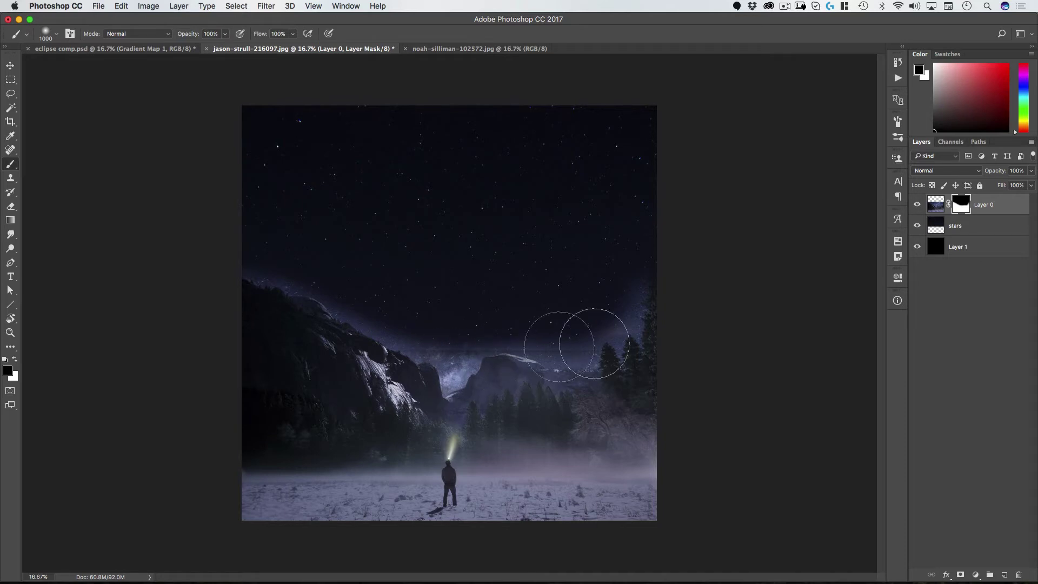
Duplicate the stars layer and move the copy straight down to fill the starless sky above the mountains
{"action": "left_click", "coordinate": [976, 231]}
{"action": "key", "text": "v"}
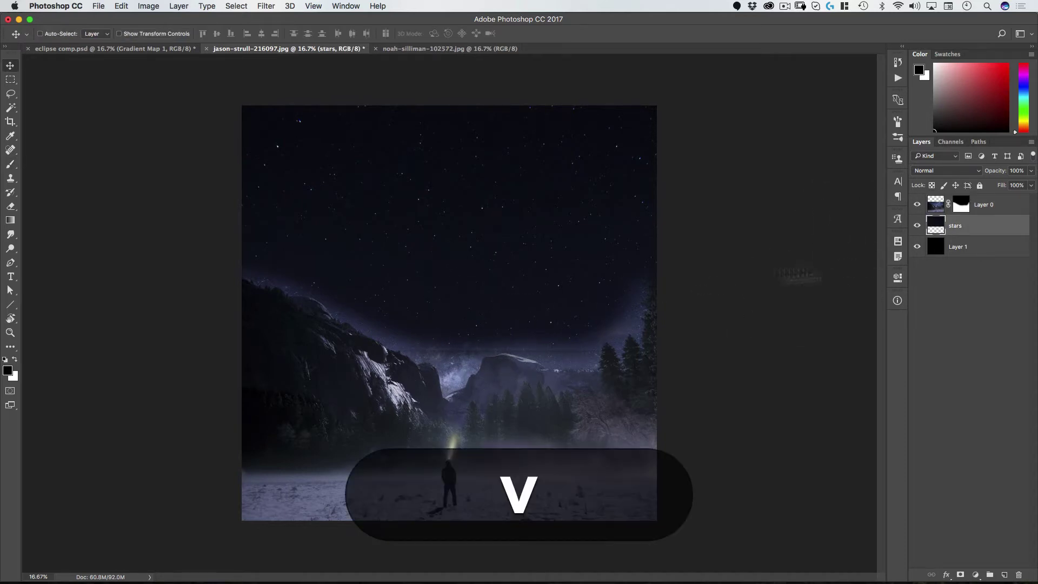
{"action": "key", "text": "alt"}
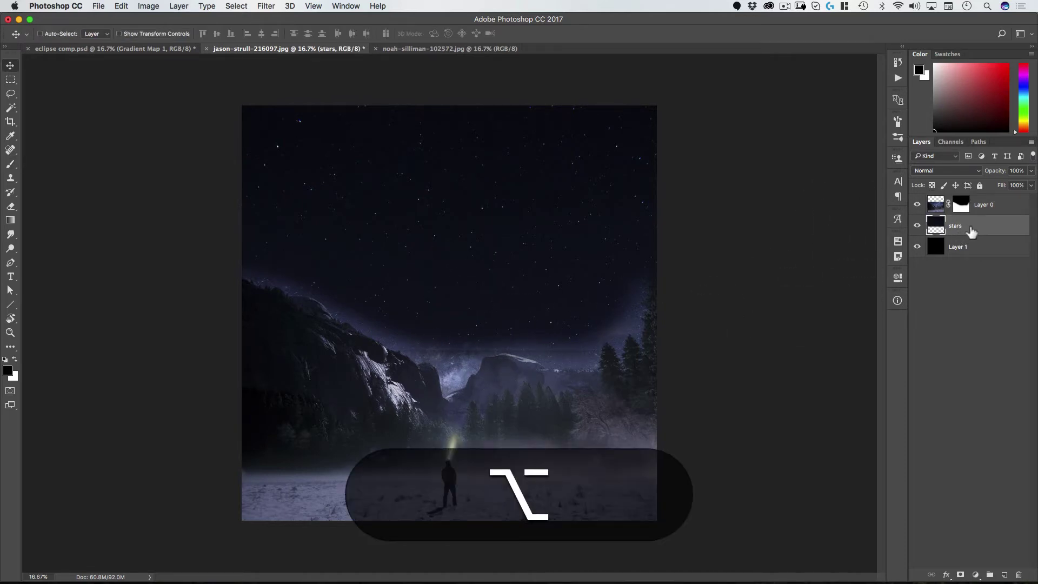
{"action": "key", "text": "super+j"}
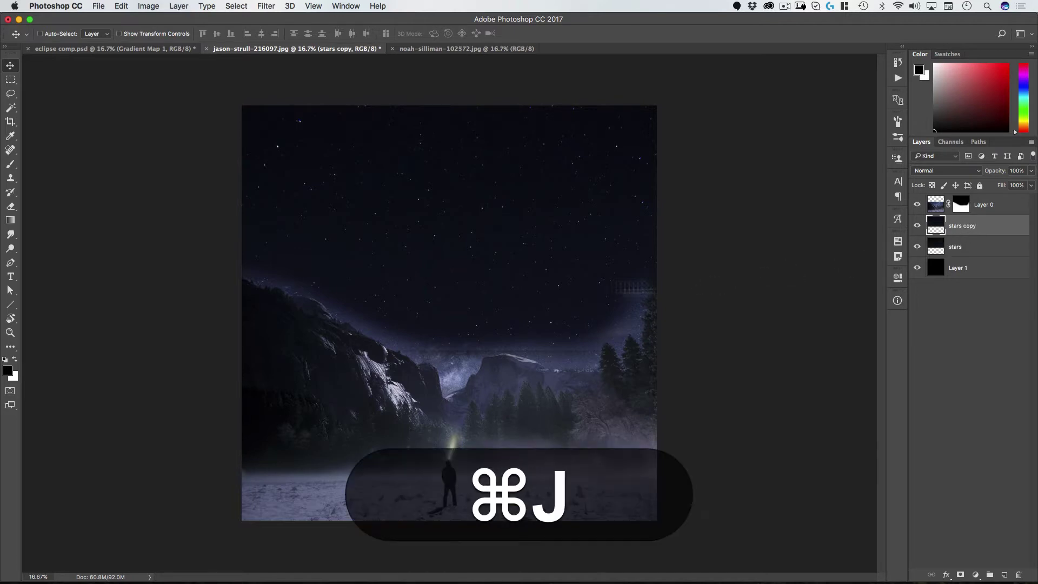
{"action": "left_click_drag", "start_coordinate": [473, 243], "coordinate": [466, 313]}
{"action": "key", "text": "shift"}
{"action": "left_click_drag", "start_coordinate": [465, 328], "coordinate": [464, 365]}
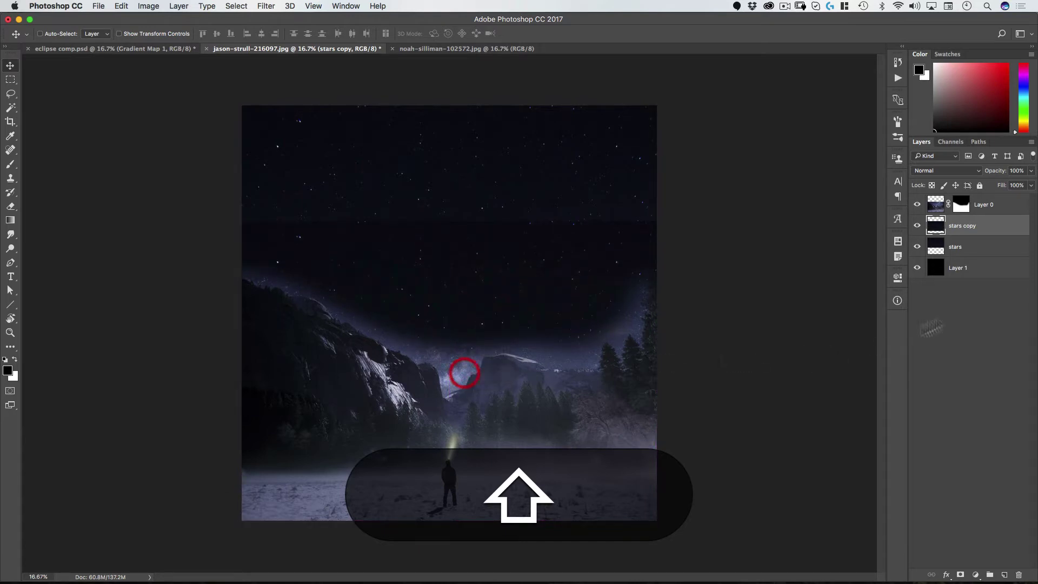
Add a layer mask to the stars copy layer and draw a vertical gradient on it to fade its upper edge
{"action": "left_click", "coordinate": [960, 575]}
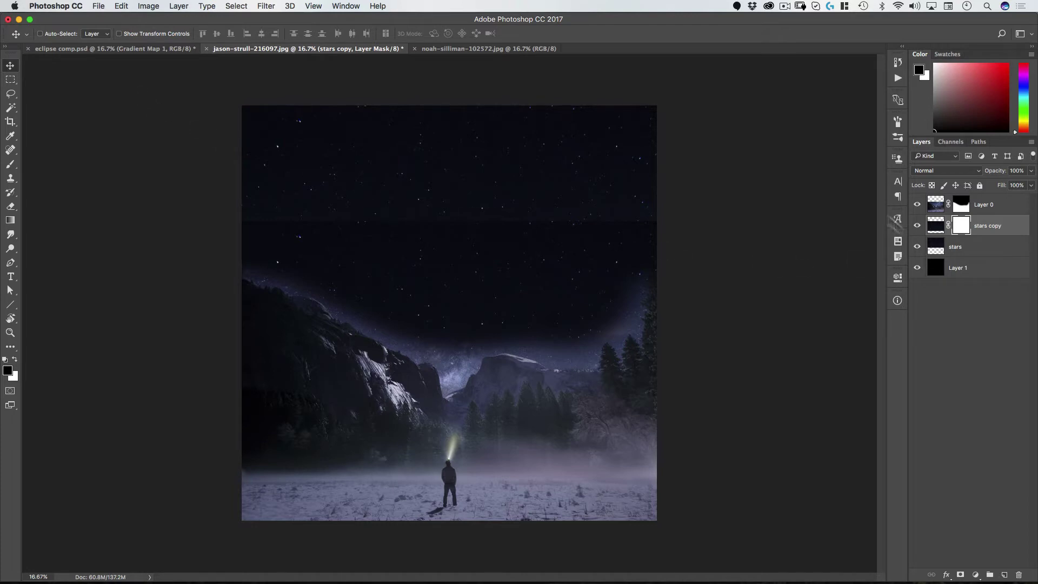
{"action": "key", "text": "g"}
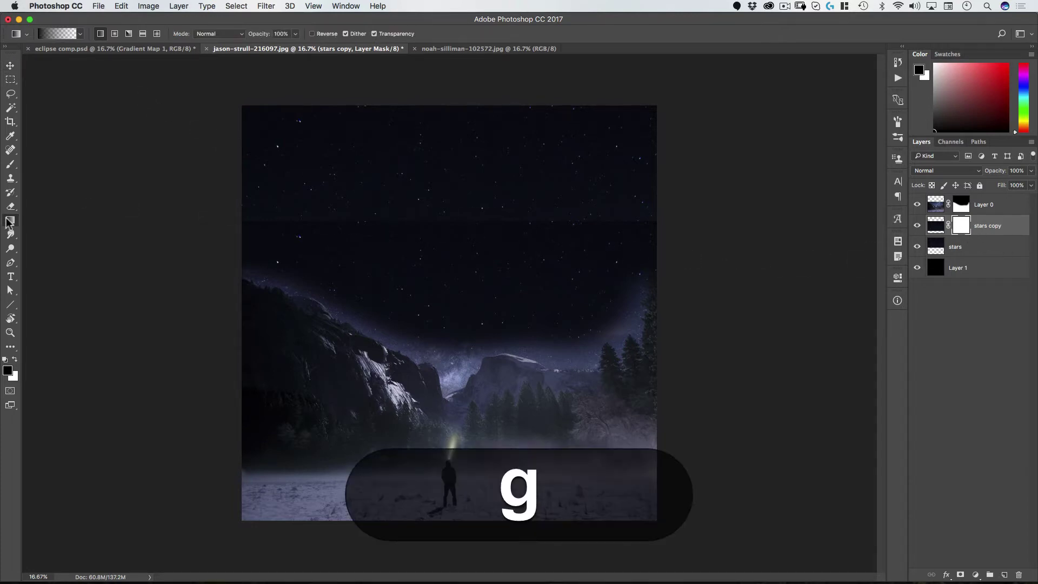
{"action": "key", "text": "shift"}
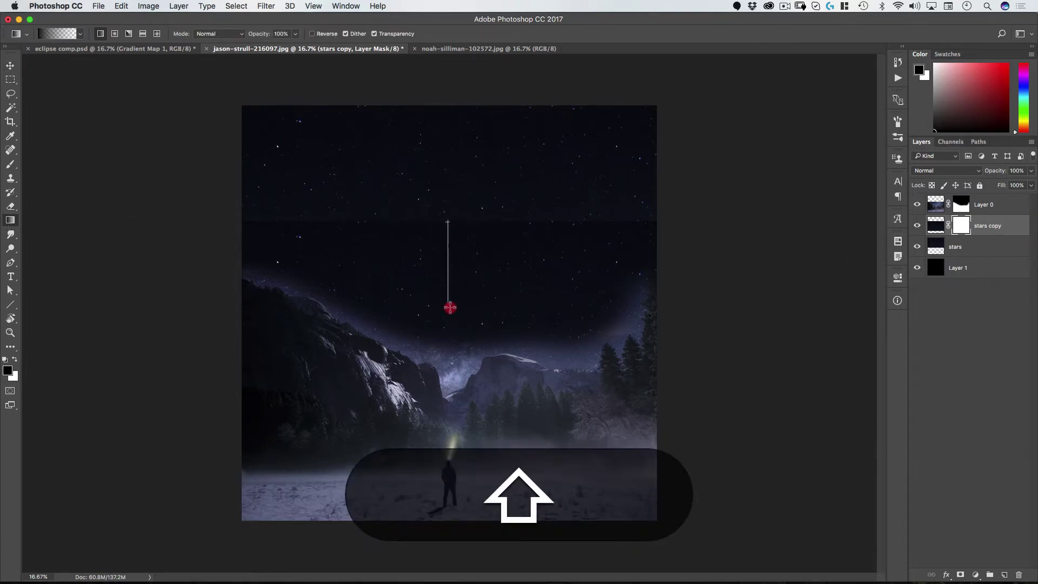
{"action": "left_click_drag", "start_coordinate": [450, 308], "coordinate": [448, 324]}
{"action": "key", "text": "v"}
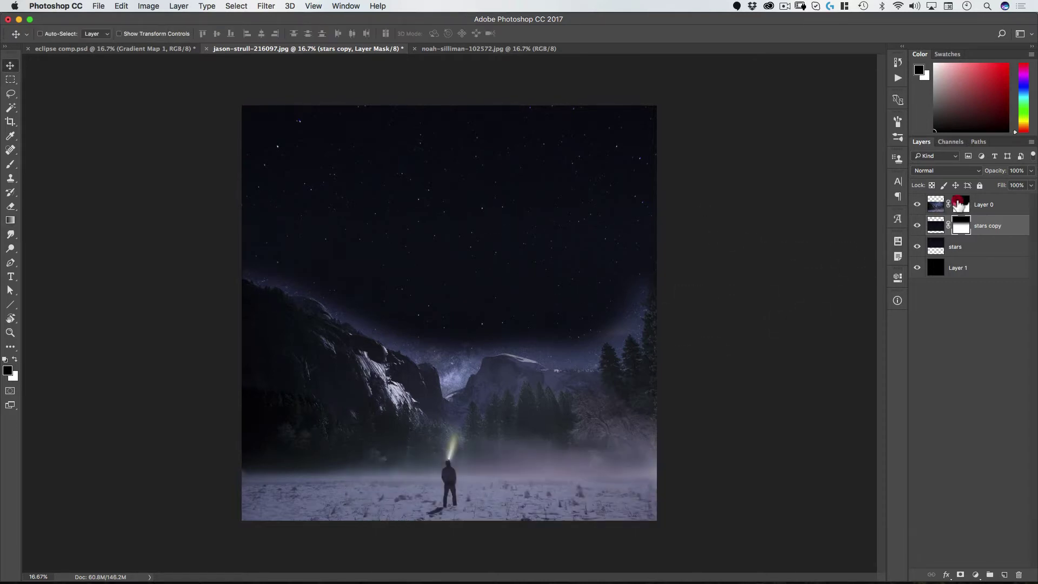
Paint black on Layer 0's mask to remove the blue glow above the trees along the photo's right edge
{"action": "left_click", "coordinate": [958, 204]}
{"action": "key", "text": "b"}
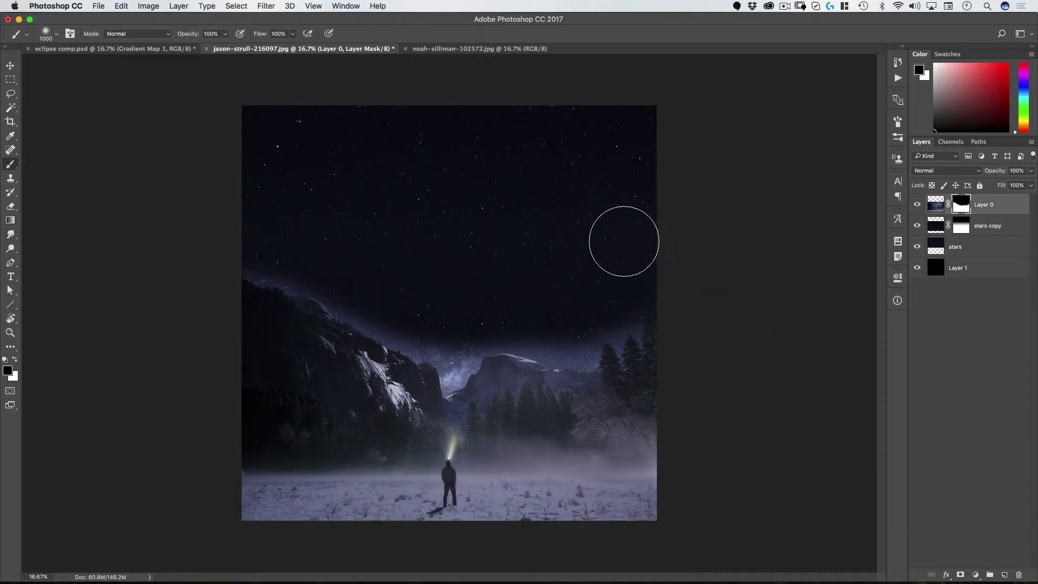
{"action": "key", "text": "v"}
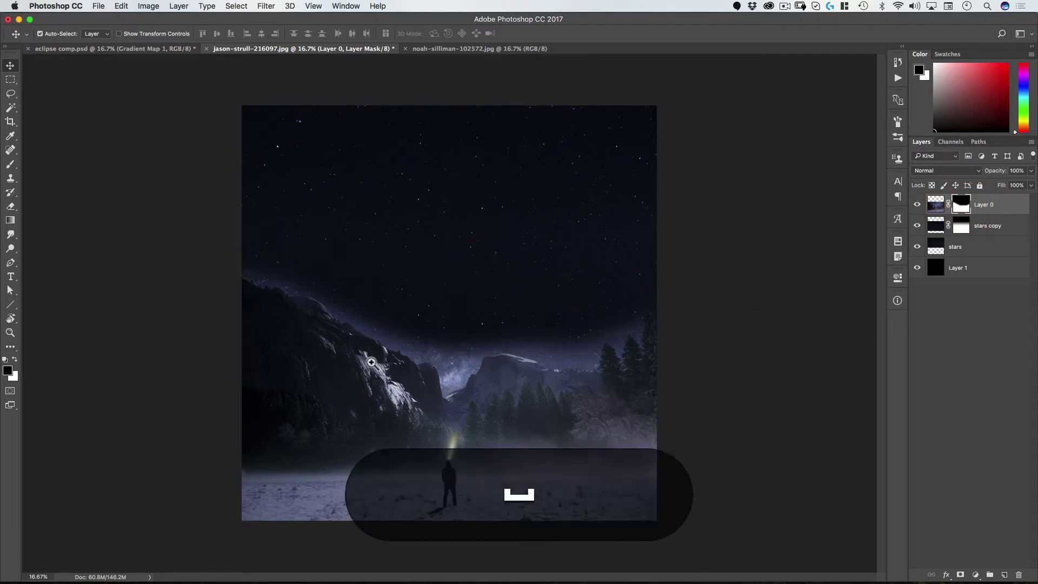
Paint black with a smaller soft brush, about 293 px, on Layer 0's mask to remove the blue glow along the dark left mountain ridge
{"action": "left_click_drag", "start_coordinate": [399, 343], "coordinate": [478, 322]}
{"action": "key", "text": "super+space"}
{"action": "key", "text": "b"}
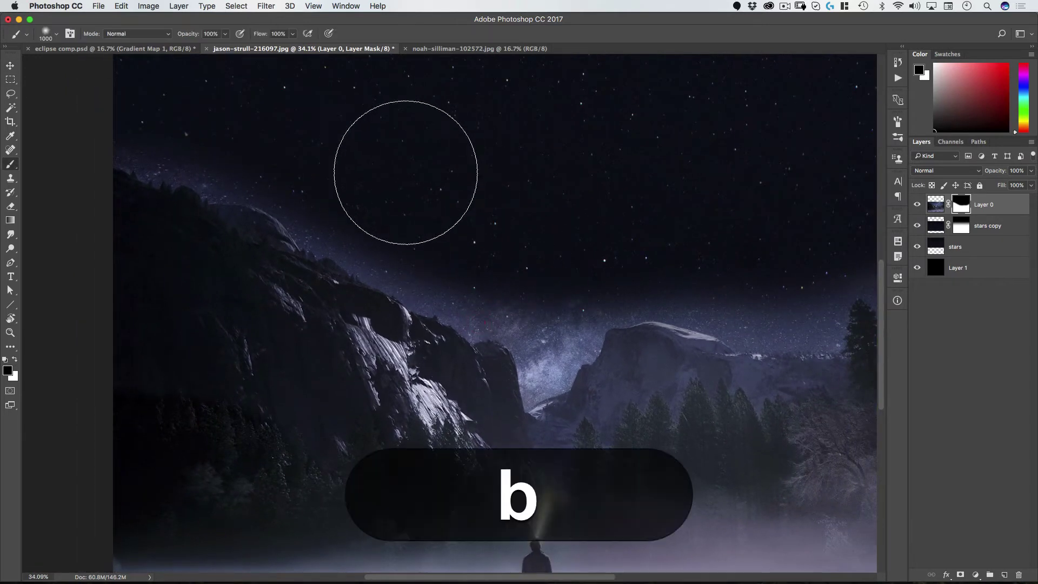
{"action": "mouse_move", "coordinate": [416, 172]}
{"action": "left_mouse_down"}
{"action": "mouse_move", "coordinate": [362, 184]}
{"action": "mouse_move", "coordinate": [388, 181]}
{"action": "mouse_move", "coordinate": [378, 172]}
{"action": "mouse_move", "coordinate": [368, 191]}
{"action": "mouse_move", "coordinate": [392, 222]}
{"action": "mouse_move", "coordinate": [364, 225]}
{"action": "mouse_move", "coordinate": [357, 213]}
{"action": "left_mouse_up"}
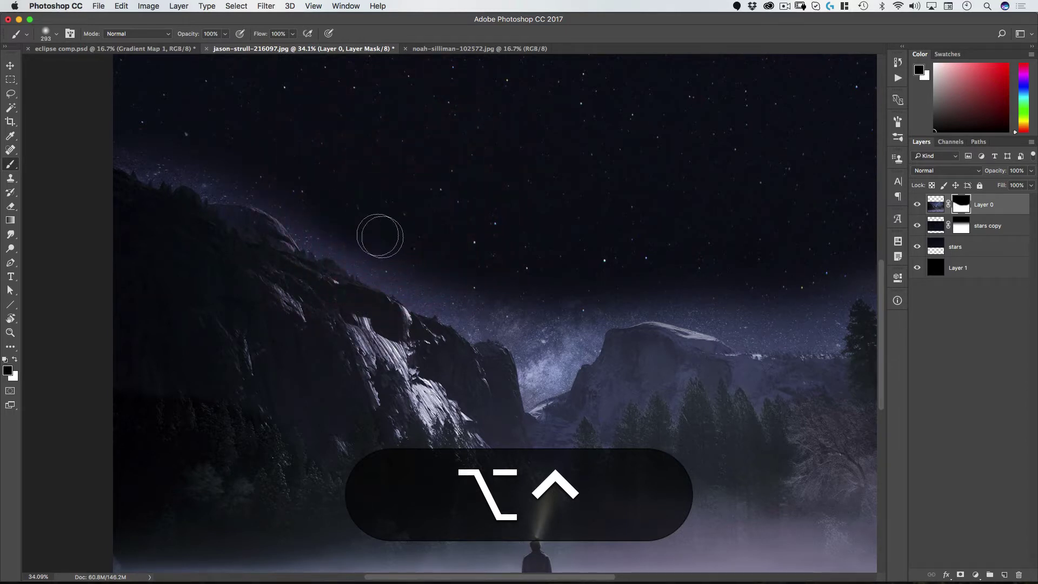
{"action": "mouse_move", "coordinate": [497, 288]}
{"action": "left_mouse_down"}
{"action": "mouse_move", "coordinate": [447, 280]}
{"action": "mouse_move", "coordinate": [489, 300]}
{"action": "mouse_move", "coordinate": [402, 276]}
{"action": "mouse_move", "coordinate": [288, 187]}
{"action": "mouse_move", "coordinate": [124, 127]}
{"action": "left_mouse_up"}
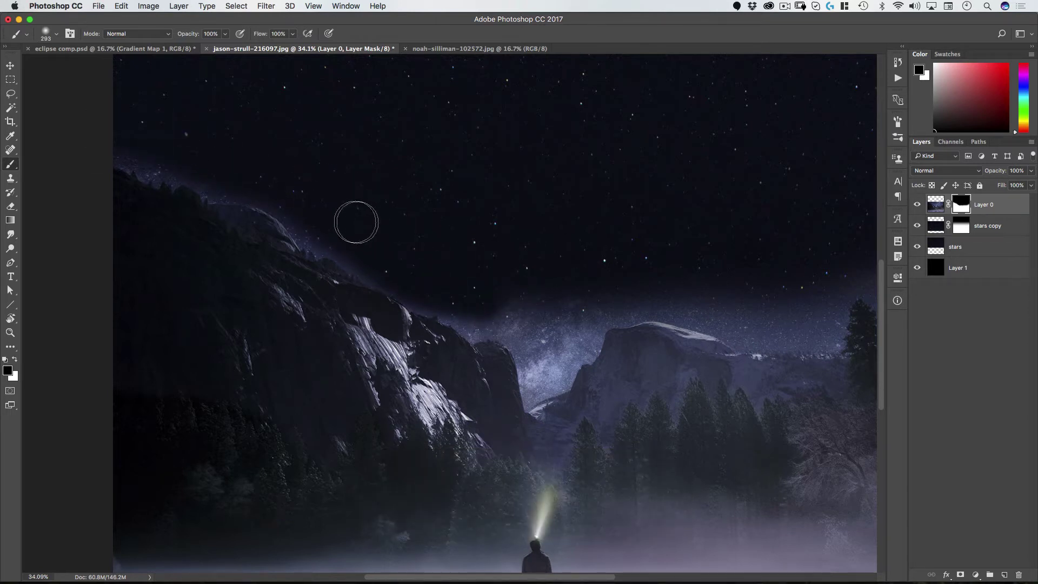
Continue painting black on Layer 0's mask to hide the remaining sky in the valley gap, over the central dome and above the right-hand trees
{"action": "mouse_move", "coordinate": [475, 283]}
{"action": "left_mouse_down"}
{"action": "mouse_move", "coordinate": [538, 335]}
{"action": "mouse_move", "coordinate": [538, 381]}
{"action": "mouse_move", "coordinate": [578, 317]}
{"action": "mouse_move", "coordinate": [546, 349]}
{"action": "mouse_move", "coordinate": [553, 293]}
{"action": "mouse_move", "coordinate": [511, 285]}
{"action": "mouse_move", "coordinate": [599, 294]}
{"action": "mouse_move", "coordinate": [588, 313]}
{"action": "mouse_move", "coordinate": [665, 295]}
{"action": "mouse_move", "coordinate": [757, 320]}
{"action": "mouse_move", "coordinate": [627, 295]}
{"action": "mouse_move", "coordinate": [668, 324]}
{"action": "left_mouse_up"}
{"action": "key", "text": "space"}
{"action": "left_click_drag", "start_coordinate": [666, 296], "coordinate": [406, 282]}
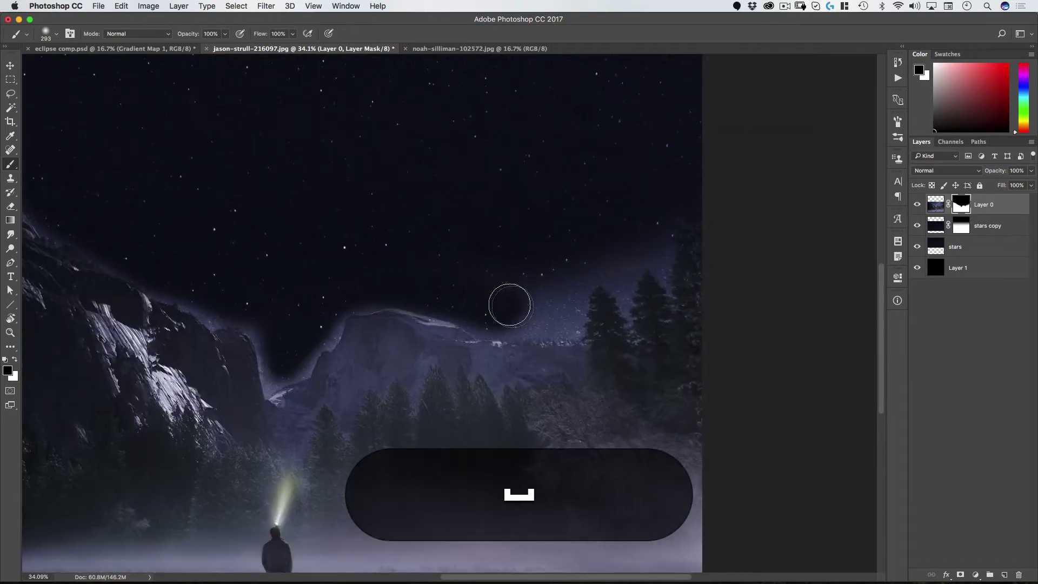
{"action": "mouse_move", "coordinate": [510, 303]}
{"action": "left_mouse_down"}
{"action": "mouse_move", "coordinate": [543, 310]}
{"action": "mouse_move", "coordinate": [584, 259]}
{"action": "mouse_move", "coordinate": [628, 266]}
{"action": "mouse_move", "coordinate": [643, 240]}
{"action": "mouse_move", "coordinate": [655, 251]}
{"action": "mouse_move", "coordinate": [550, 256]}
{"action": "mouse_move", "coordinate": [508, 270]}
{"action": "mouse_move", "coordinate": [631, 226]}
{"action": "mouse_move", "coordinate": [646, 263]}
{"action": "mouse_move", "coordinate": [623, 295]}
{"action": "mouse_move", "coordinate": [612, 203]}
{"action": "mouse_move", "coordinate": [568, 310]}
{"action": "mouse_move", "coordinate": [491, 311]}
{"action": "left_mouse_up"}
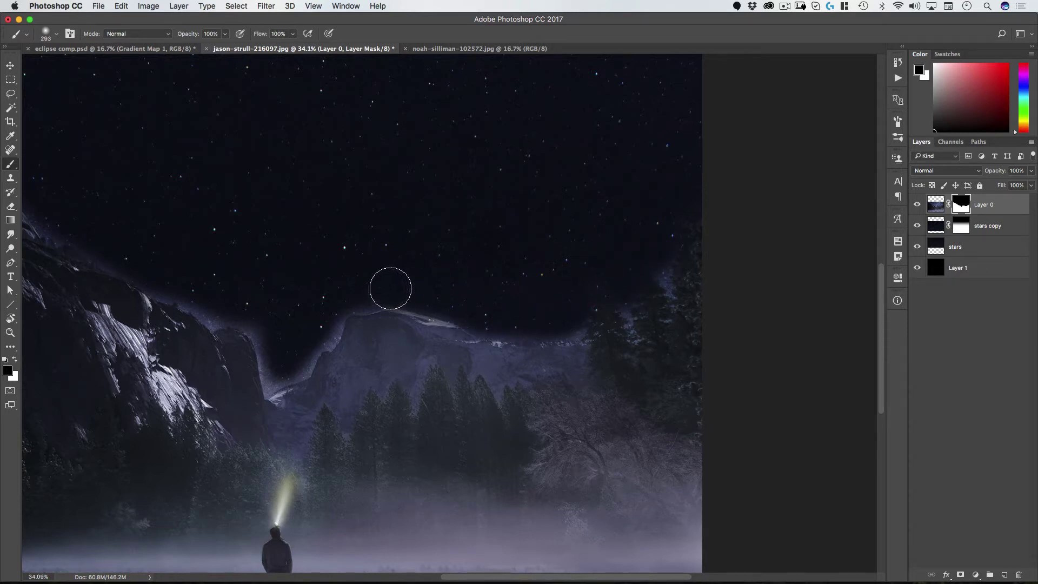
{"action": "mouse_move", "coordinate": [349, 291]}
{"action": "left_mouse_down"}
{"action": "mouse_move", "coordinate": [311, 289]}
{"action": "mouse_move", "coordinate": [323, 289]}
{"action": "mouse_move", "coordinate": [269, 324]}
{"action": "mouse_move", "coordinate": [146, 262]}
{"action": "left_mouse_up"}
{"action": "key", "text": "super+space"}
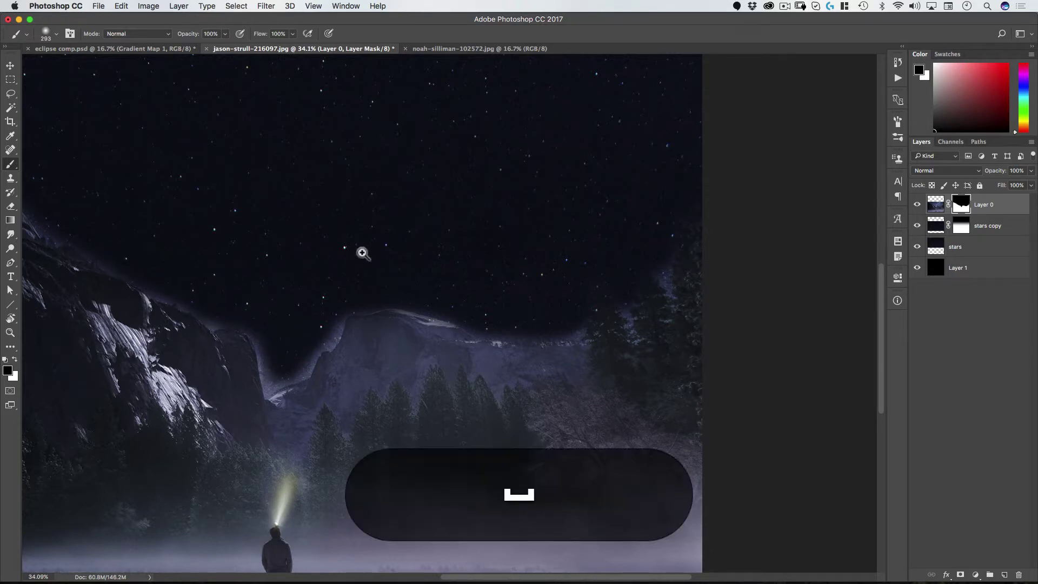
{"action": "left_click_drag", "start_coordinate": [362, 252], "coordinate": [334, 266]}
{"action": "left_click_drag", "start_coordinate": [407, 247], "coordinate": [382, 256]}
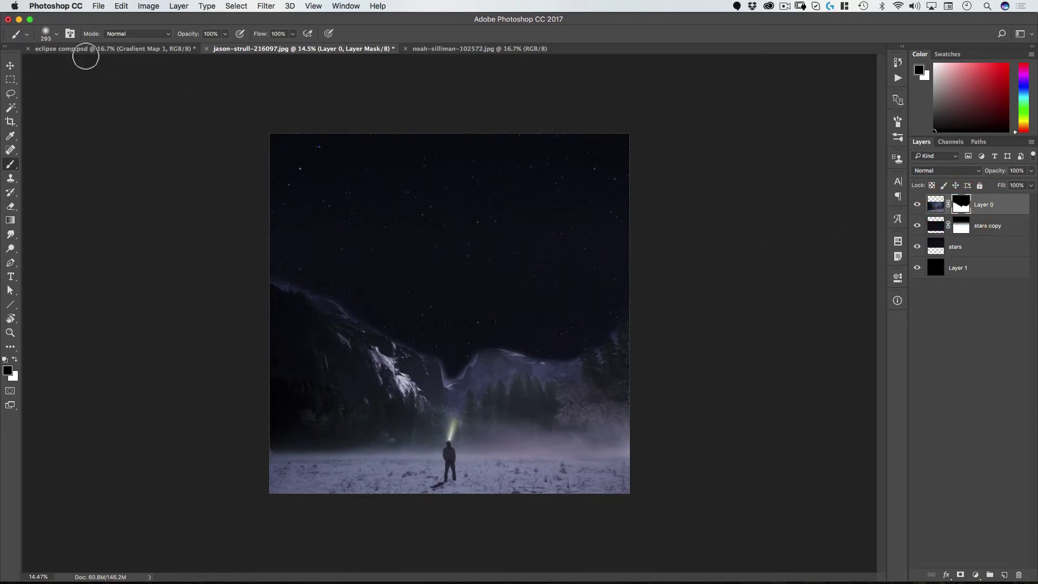
Draw a white-to-transparent radial gradient upward from the standing man on Layer 0's mask to restore a soft glow over the valley
{"action": "key", "text": "g"}
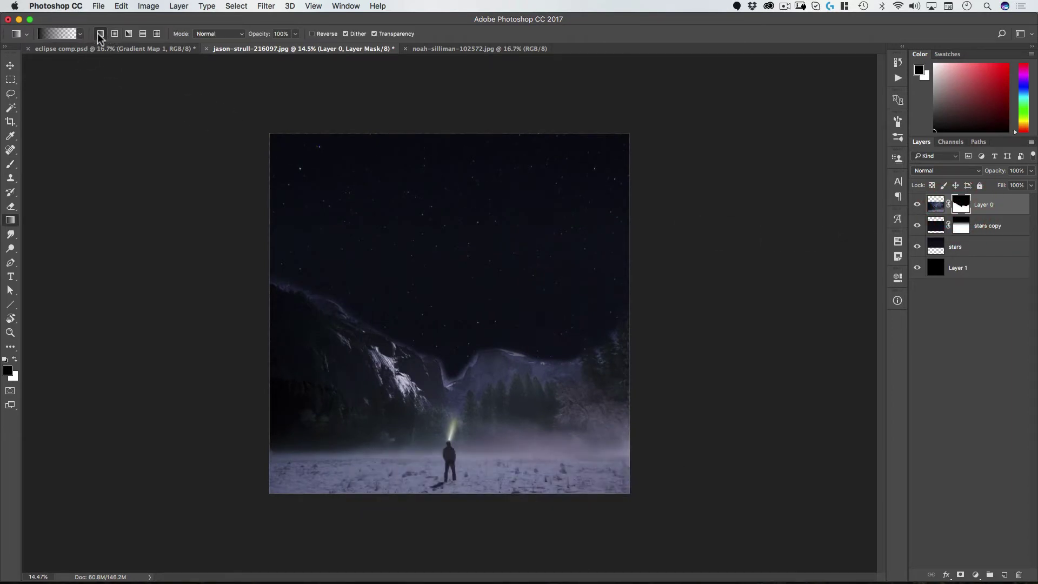
{"action": "left_click", "coordinate": [14, 360]}
{"action": "left_click", "coordinate": [113, 33]}
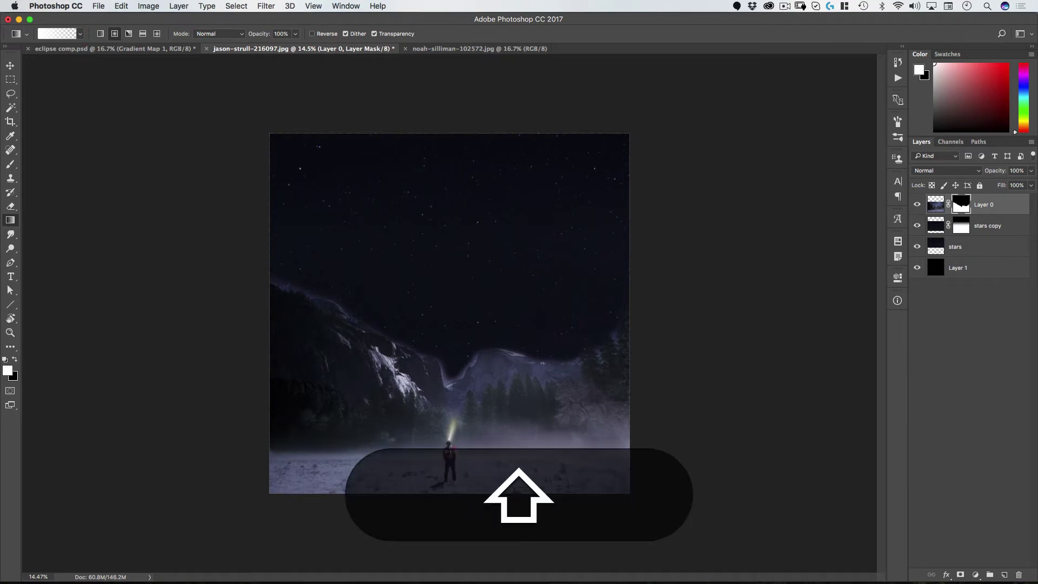
{"action": "left_click_drag", "start_coordinate": [450, 439], "coordinate": [479, 277]}
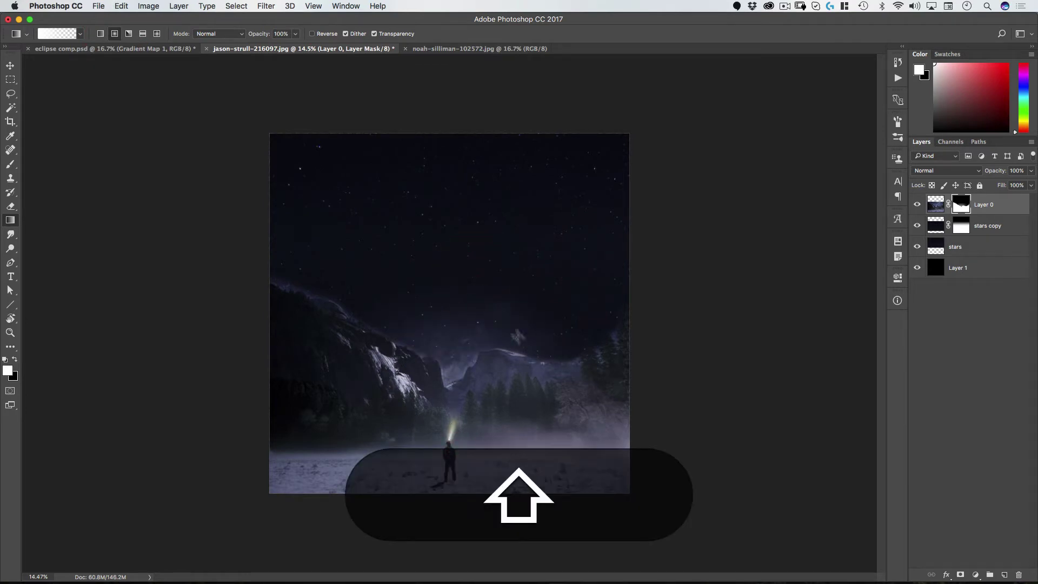
Add more white radial gradients on Layer 0's mask near the left mountain slope and the right-hand trees to soften the horizon
{"action": "left_click_drag", "start_coordinate": [576, 348], "coordinate": [577, 348]}
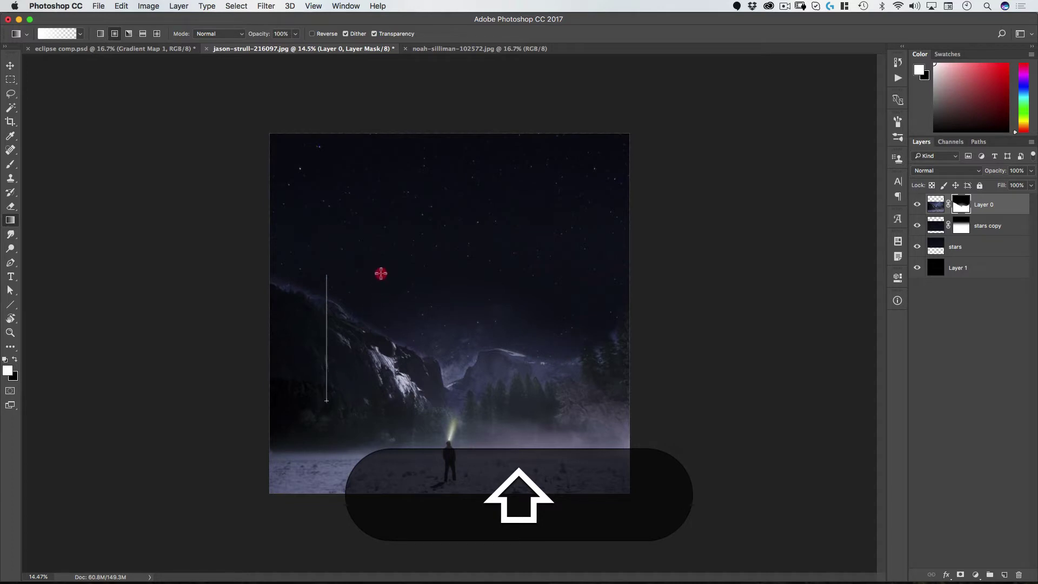
{"action": "left_click_drag", "start_coordinate": [381, 274], "coordinate": [382, 268]}
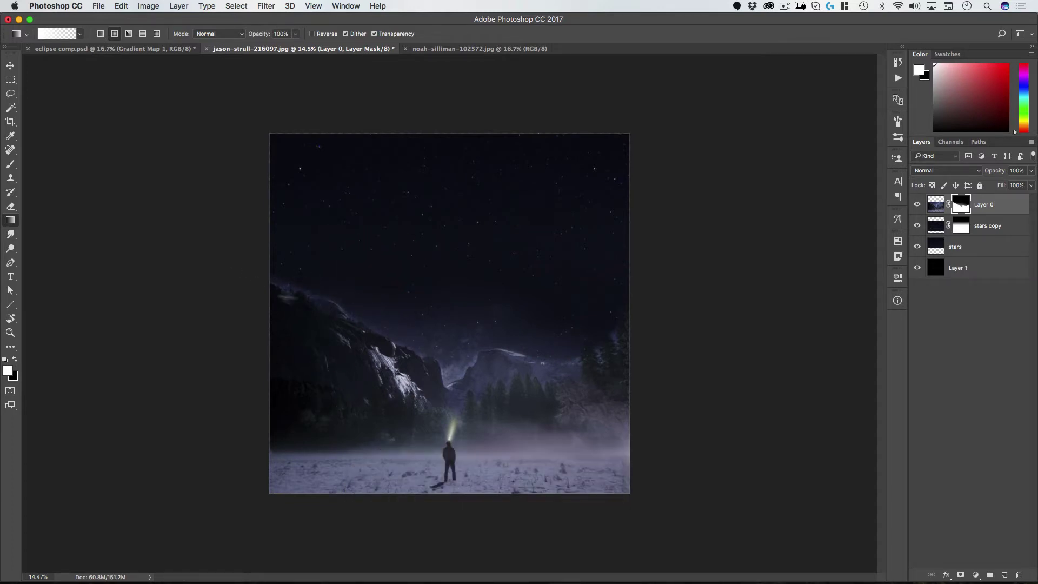
{"action": "left_click_drag", "start_coordinate": [611, 396], "coordinate": [612, 417]}
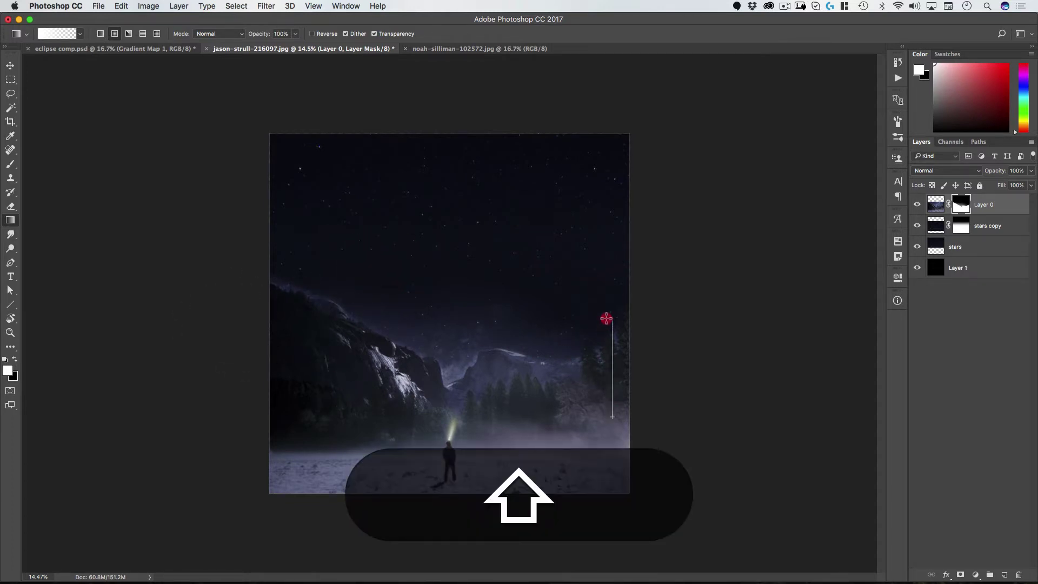
{"action": "left_click_drag", "start_coordinate": [606, 318], "coordinate": [605, 313]}
{"action": "key", "text": "v"}
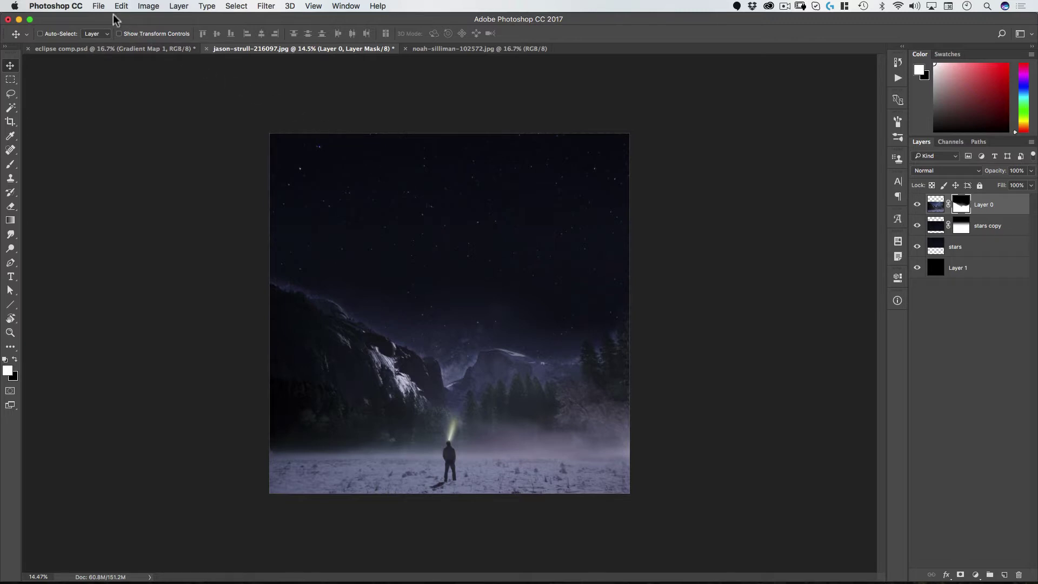
Preview and open the full-moon JPEG whose name ends in 162617 from the assets folder
{"action": "left_click", "coordinate": [99, 6]}
{"action": "left_click", "coordinate": [109, 31]}
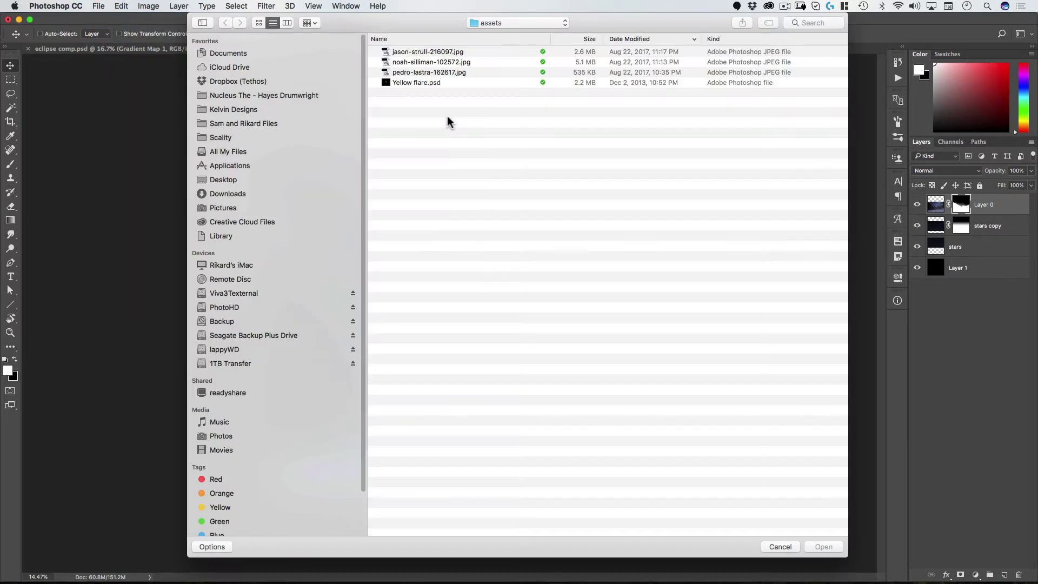
{"action": "left_click", "coordinate": [424, 73]}
{"action": "key", "text": "space"}
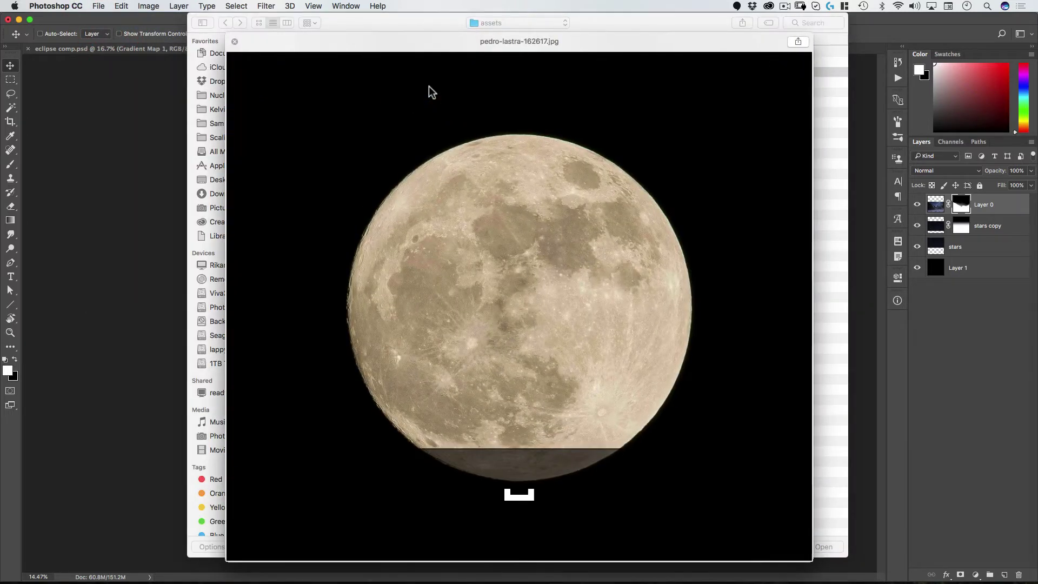
{"action": "key", "text": "space"}
{"action": "left_click", "coordinate": [824, 546]}
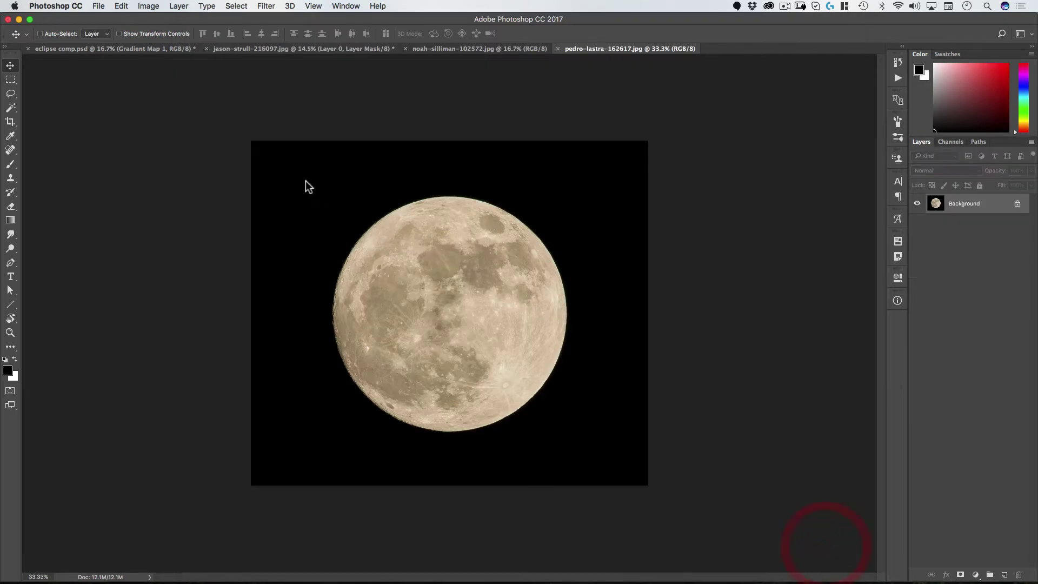
Draw a circular marquee selection about 1329 px wide outward from the moon's centre
{"action": "left_click_drag", "start_coordinate": [12, 81], "coordinate": [60, 91]}
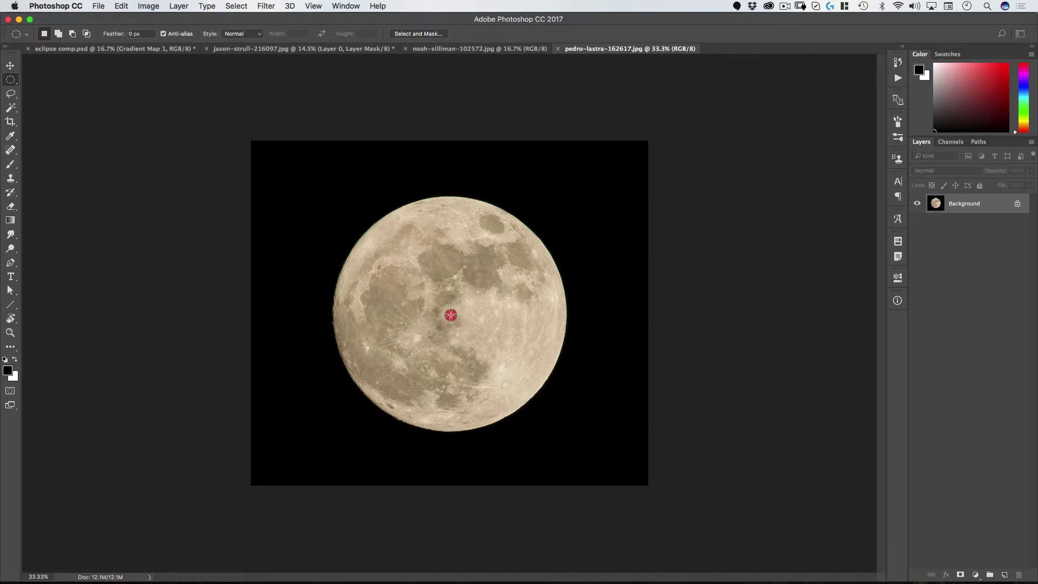
{"action": "left_click_drag", "start_coordinate": [450, 315], "coordinate": [570, 200]}
{"action": "key", "text": "alt"}
{"action": "key", "text": "shift"}
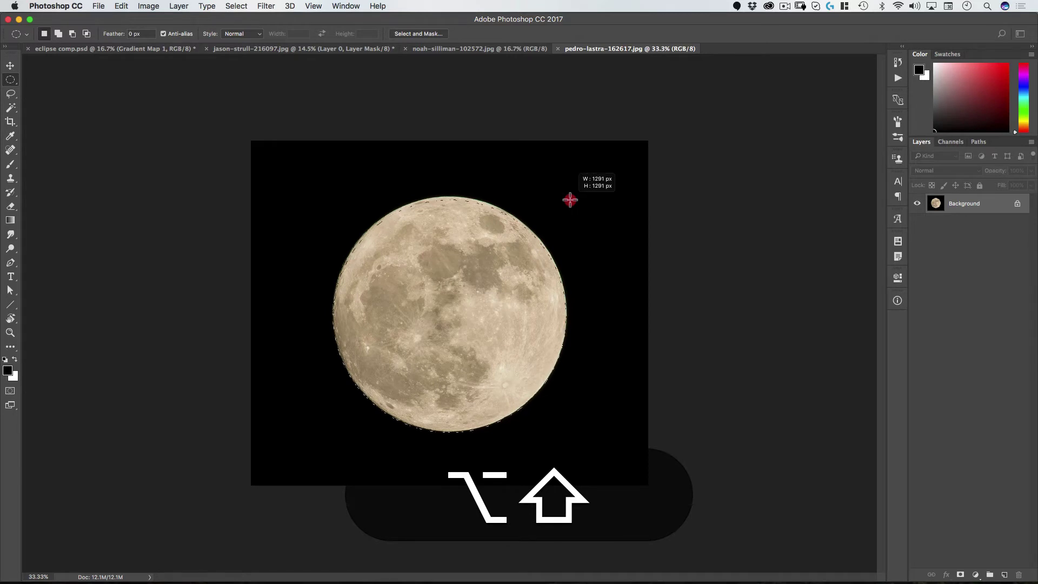
{"action": "left_click_drag", "start_coordinate": [570, 200], "coordinate": [572, 197]}
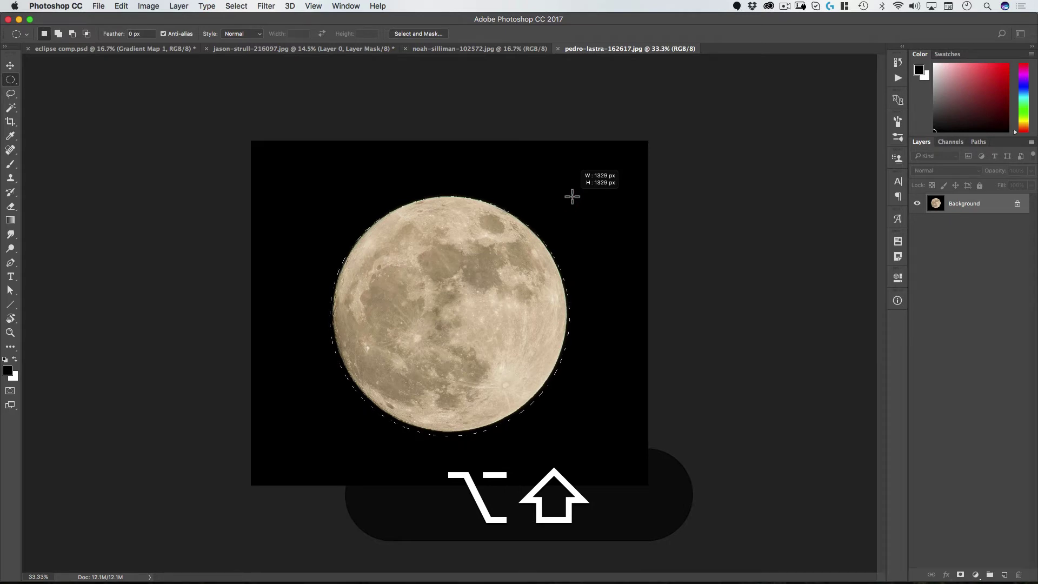
{"action": "left_click_drag", "start_coordinate": [572, 196], "coordinate": [570, 197]}
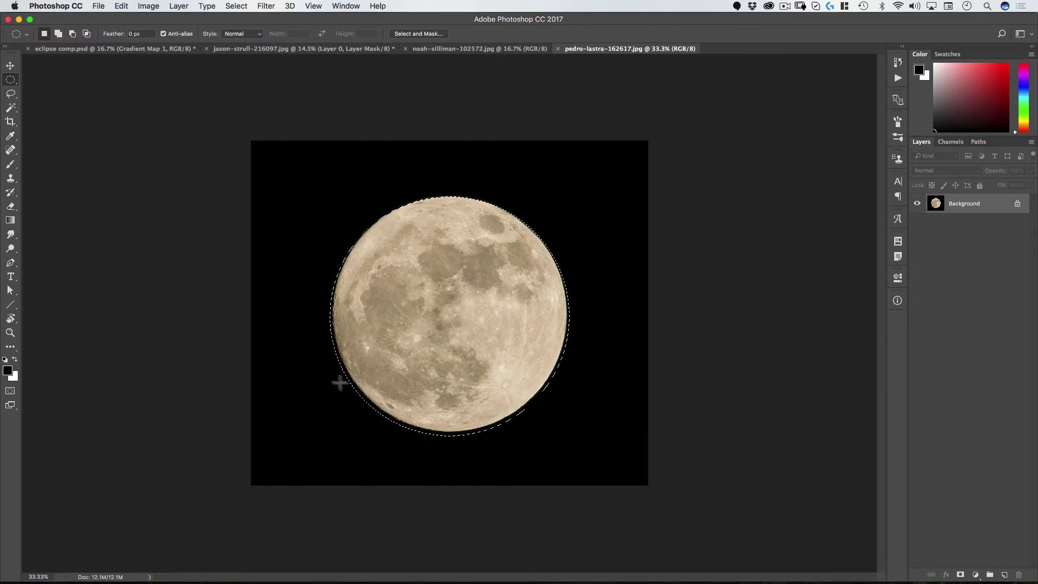
Transform the circular selection to about 97.59% and nudge it down so it fits the moon's edge
{"action": "right_click", "coordinate": [427, 252]}
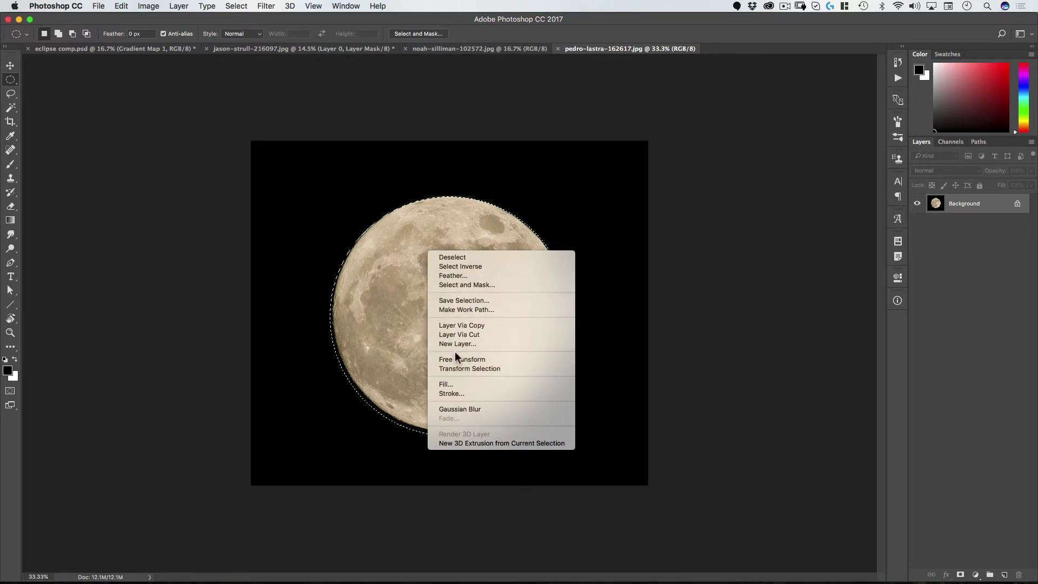
{"action": "left_click", "coordinate": [485, 369]}
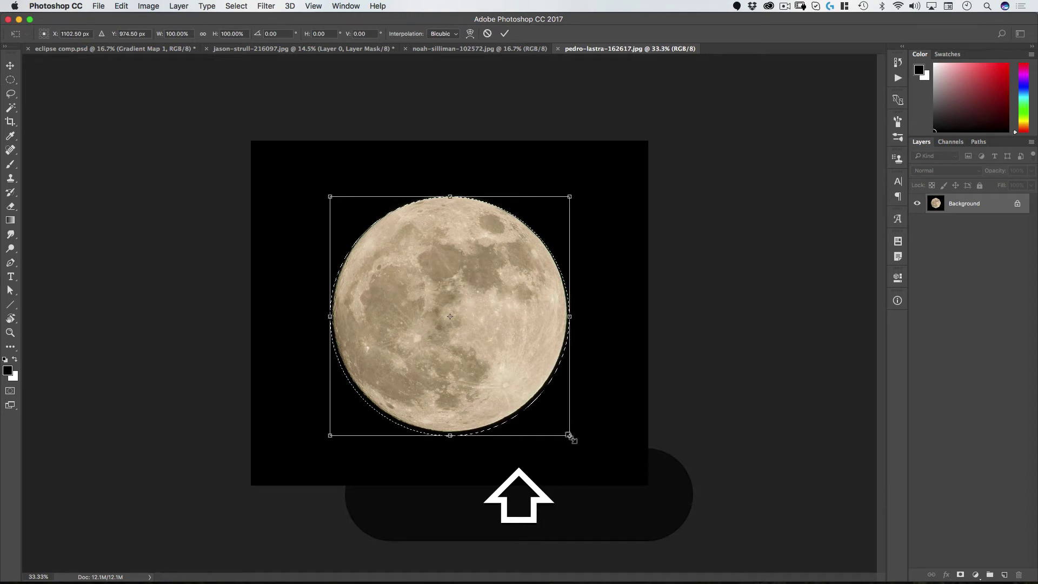
{"action": "left_click_drag", "start_coordinate": [571, 436], "coordinate": [566, 433]}
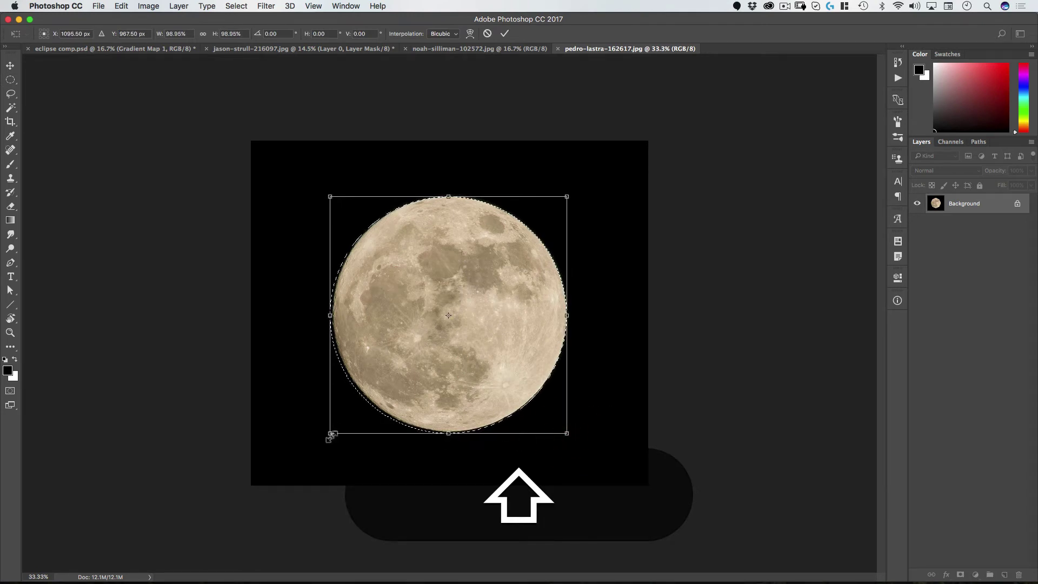
{"action": "left_click_drag", "start_coordinate": [330, 433], "coordinate": [334, 432]}
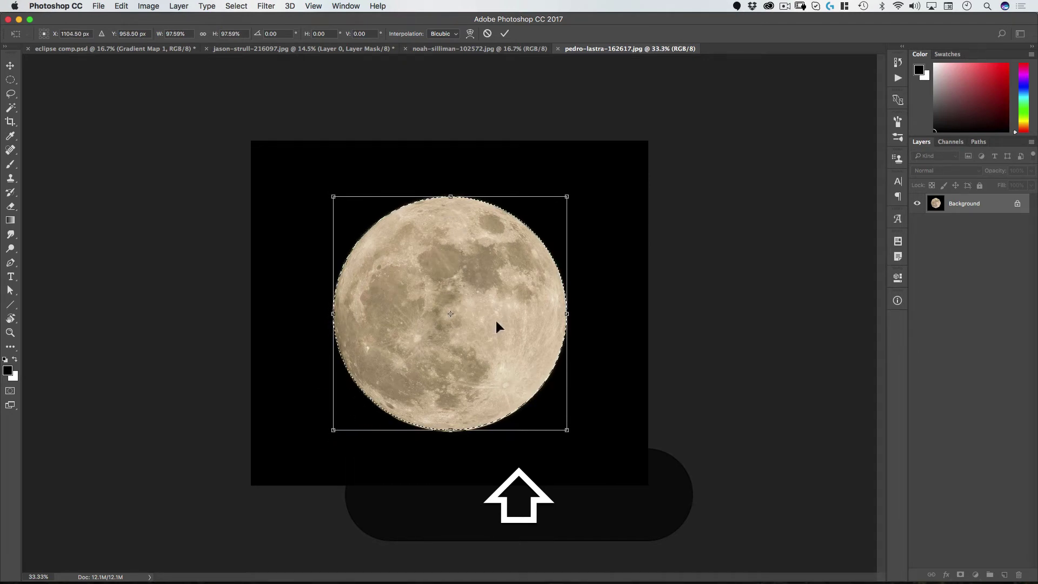
{"action": "key", "text": "Down"}
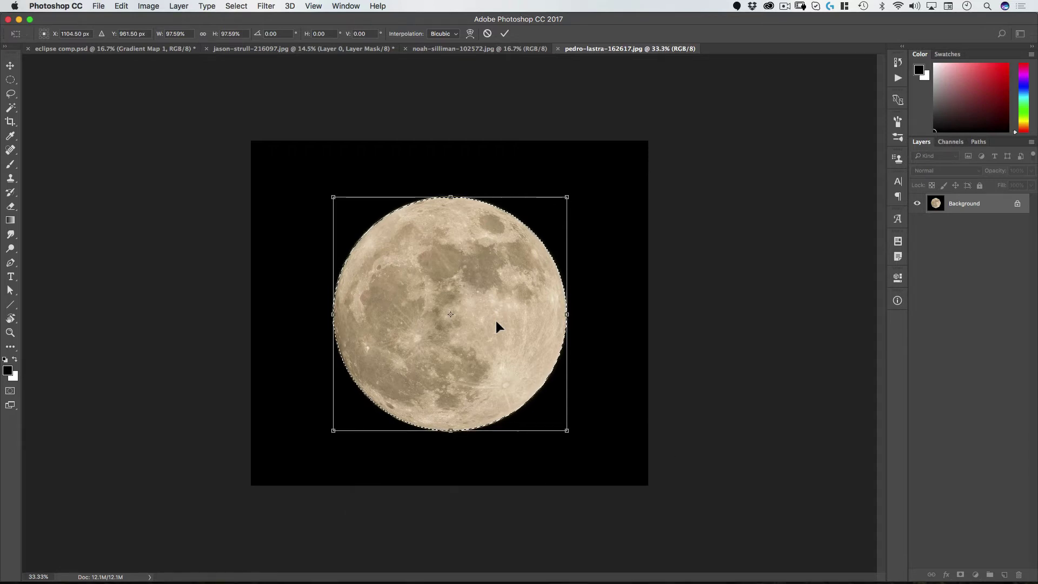
{"action": "key", "text": "Return"}
Copy the selected moon, then close the moon document without saving and the source photo ending in 102572
{"action": "key", "text": "super+c"}
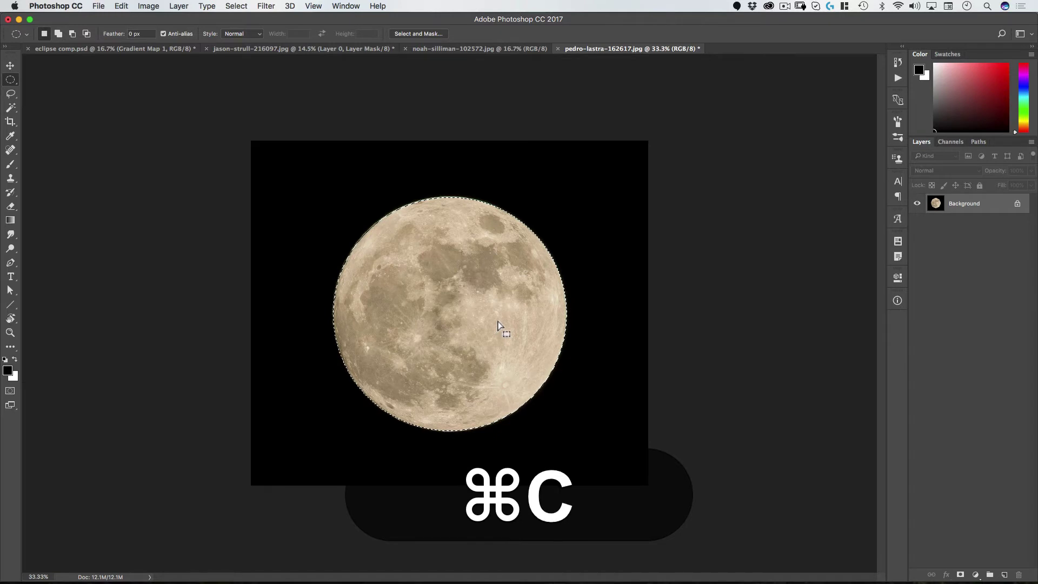
{"action": "left_click", "coordinate": [558, 49]}
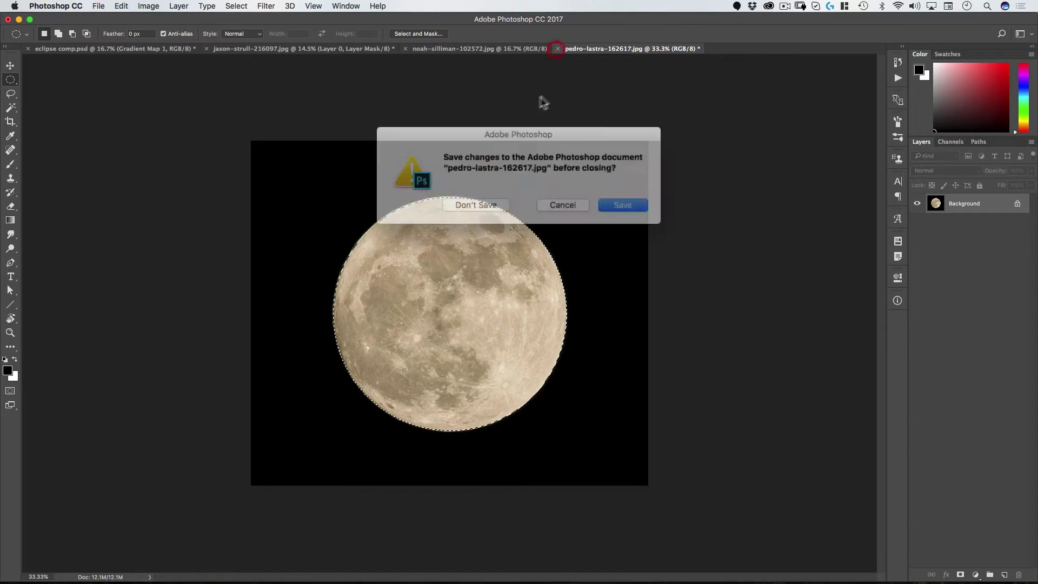
{"action": "left_click", "coordinate": [477, 200]}
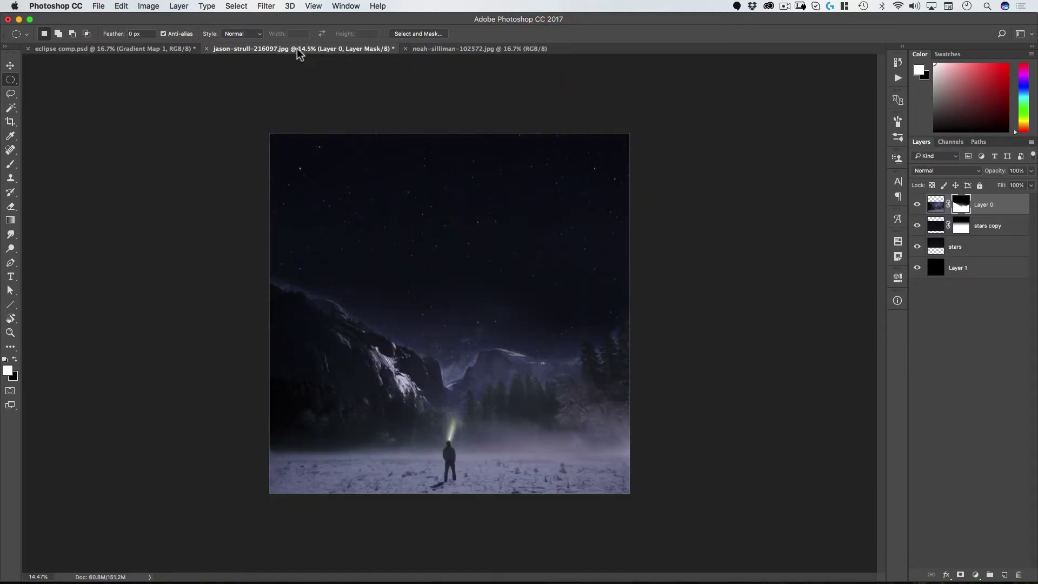
{"action": "left_click", "coordinate": [437, 50]}
{"action": "left_click", "coordinate": [405, 48]}
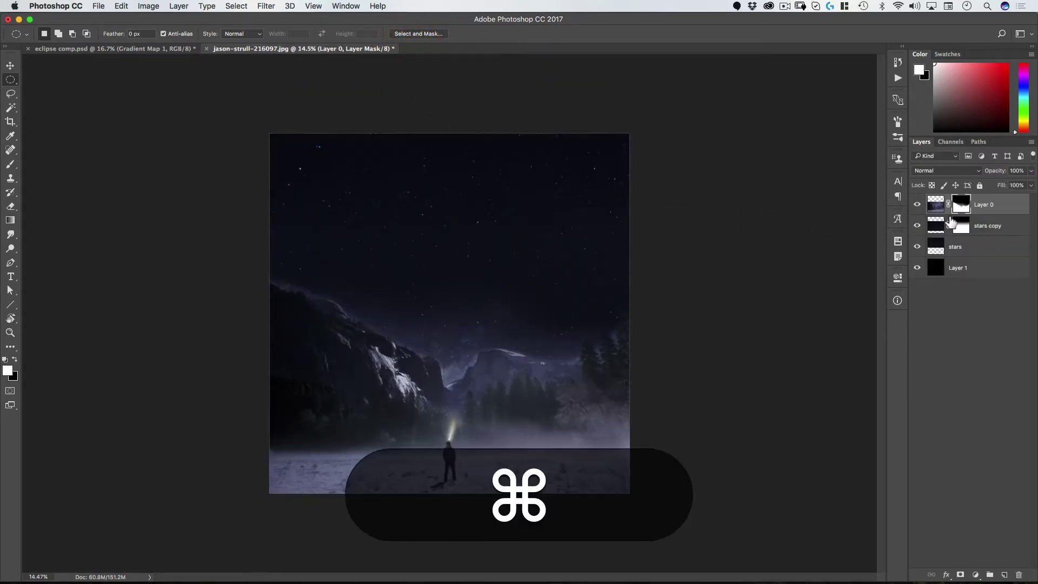
Paste the moon above Layer 0 in the valley composite and move it into the upper sky, centred above the standing man
{"action": "key", "text": "super+v"}
{"action": "key", "text": "v"}
{"action": "left_click_drag", "start_coordinate": [465, 319], "coordinate": [448, 220]}
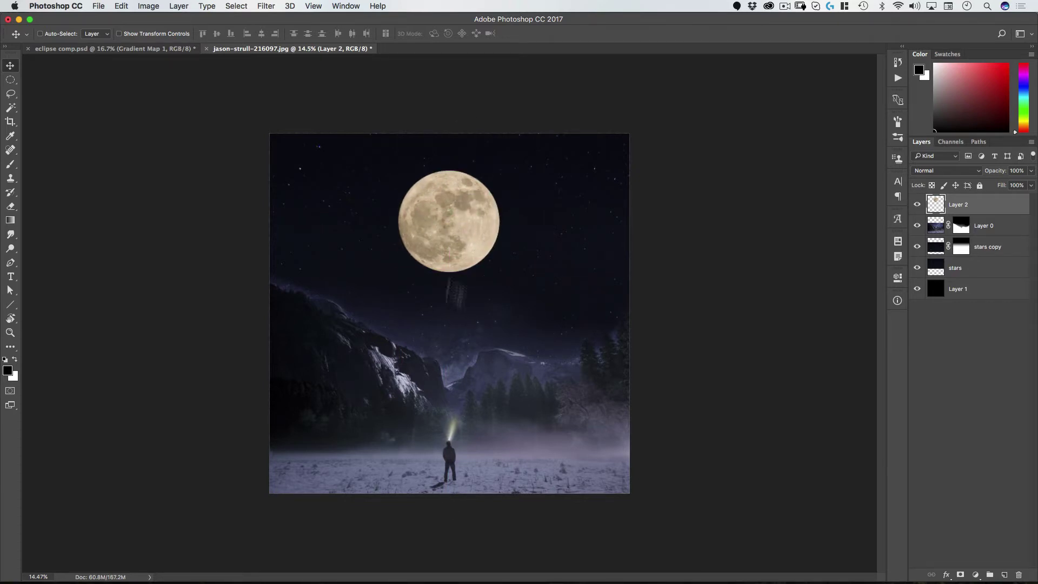
Scale the pasted moon down slightly and proportionally about its centre, and rename its layer moon
{"action": "key", "text": "super+t"}
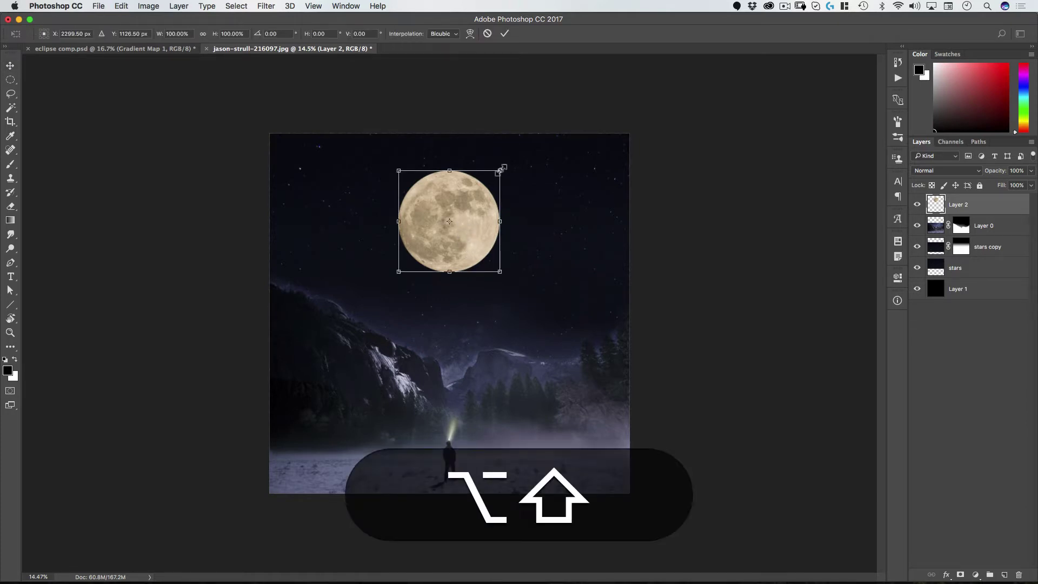
{"action": "left_click_drag", "start_coordinate": [500, 171], "coordinate": [491, 182]}
{"action": "left_click", "coordinate": [504, 34]}
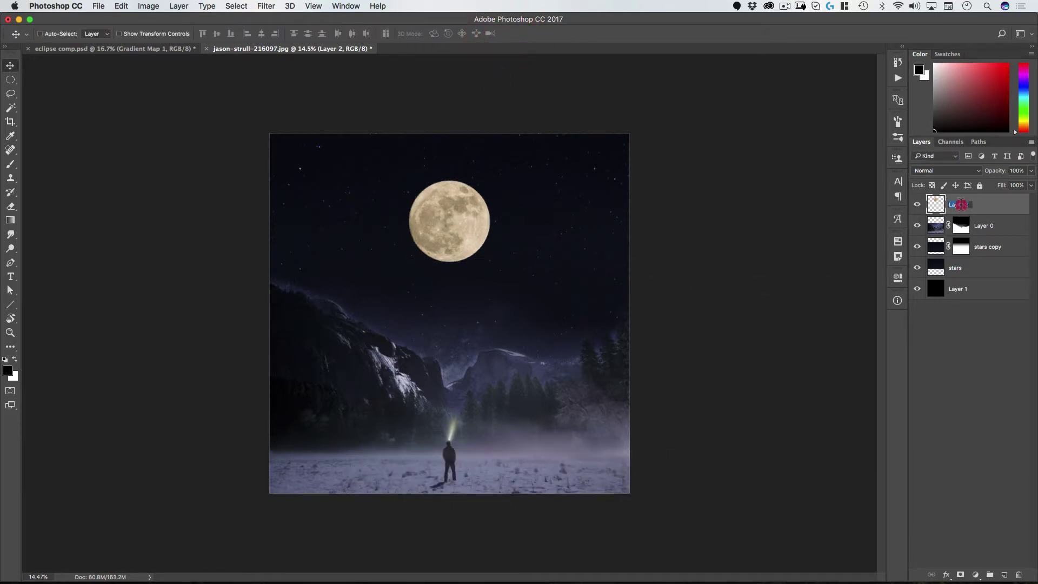
{"action": "type", "text": "moon"}
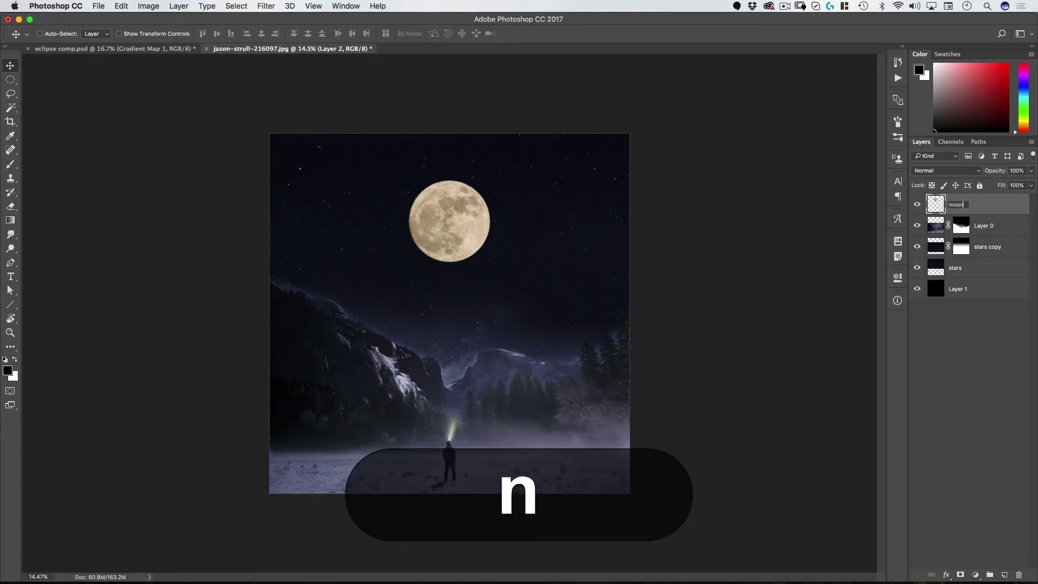
{"action": "key", "text": "Return"}
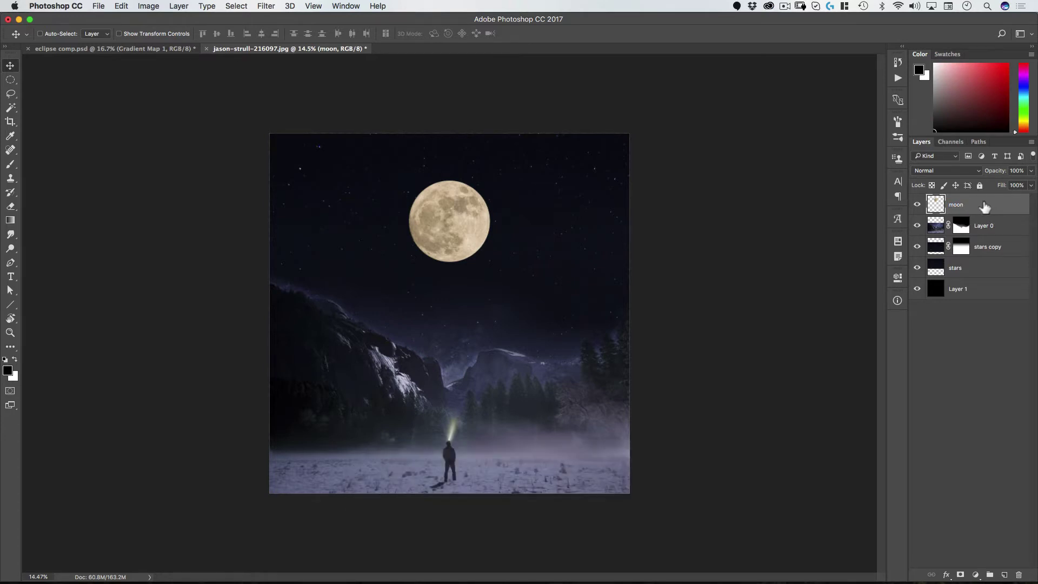
Duplicate the moon layer, place the copy directly beneath the original and rename it sun
{"action": "left_click_drag", "start_coordinate": [984, 209], "coordinate": [1003, 574]}
{"action": "left_click_drag", "start_coordinate": [964, 207], "coordinate": [964, 231]}
{"action": "double_click", "coordinate": [963, 226]}
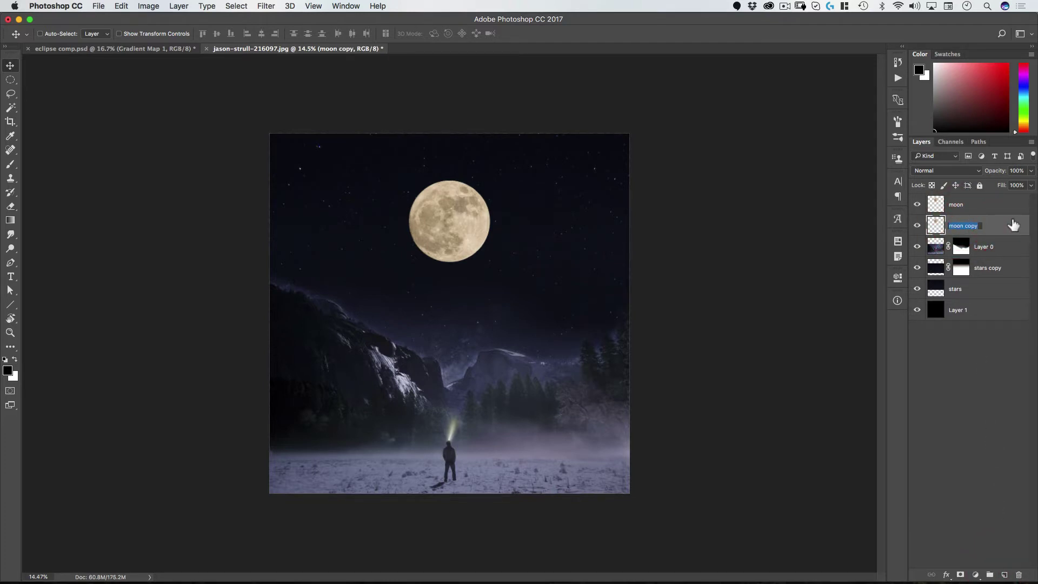
{"action": "type", "text": "sun"}
{"action": "key", "text": "Return"}
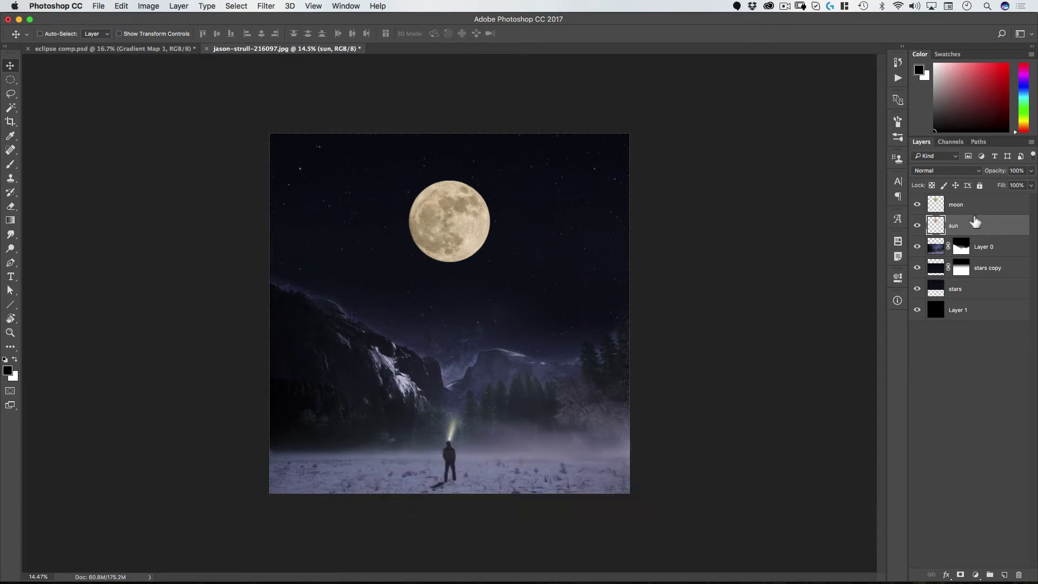
Hide the moon layer and fill the sun layer's disc with white at 100% opacity, preserving its transparent pixels
{"action": "left_click", "coordinate": [917, 205]}
{"action": "left_click", "coordinate": [14, 360]}
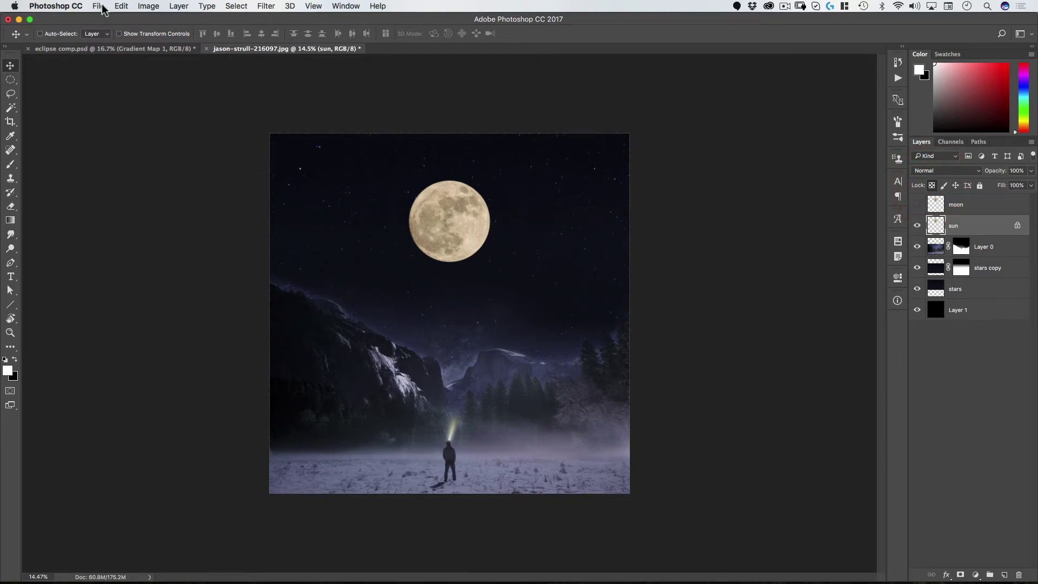
{"action": "left_click", "coordinate": [120, 6]}
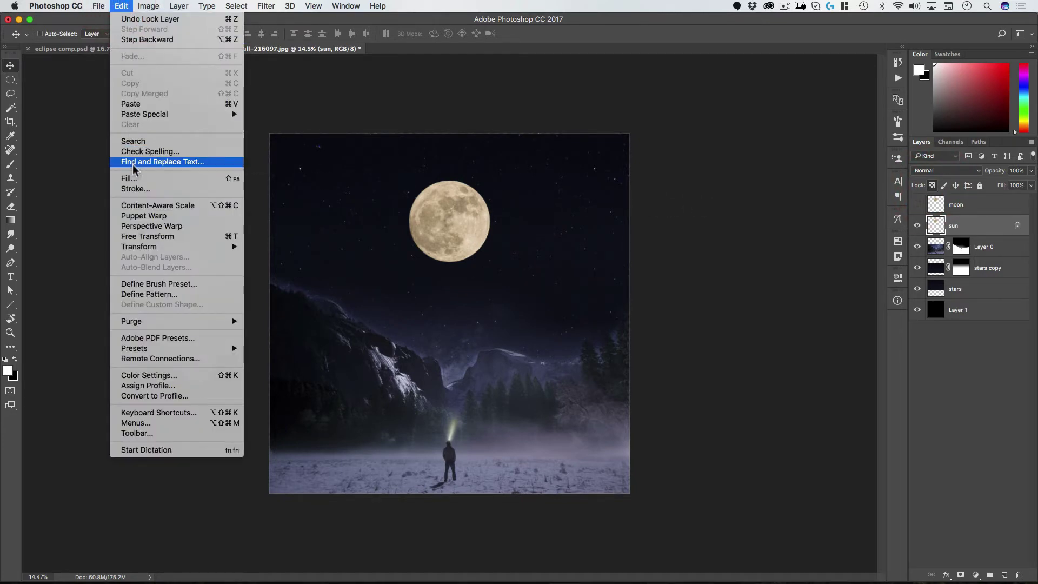
{"action": "left_click", "coordinate": [129, 178]}
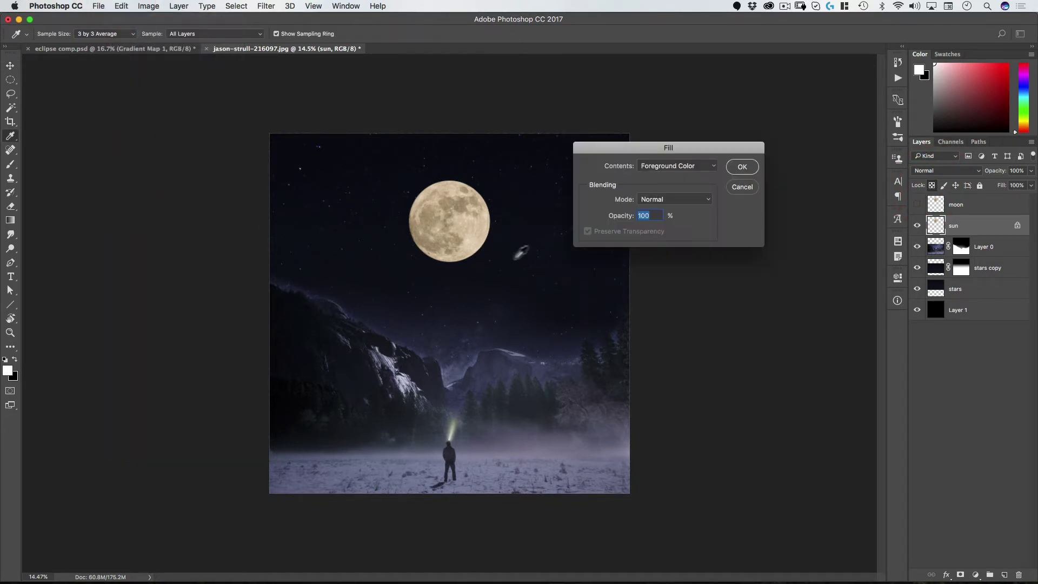
{"action": "left_click", "coordinate": [756, 169]}
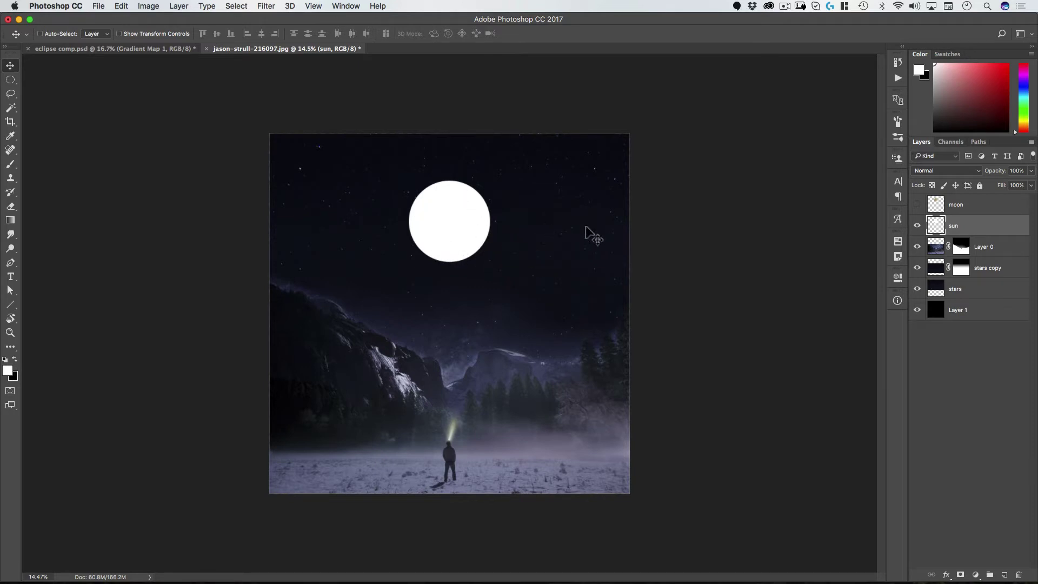
Duplicate the white sun layer and apply a Gaussian Blur with a 10-pixel radius to the copy
{"action": "key", "text": "super+space"}
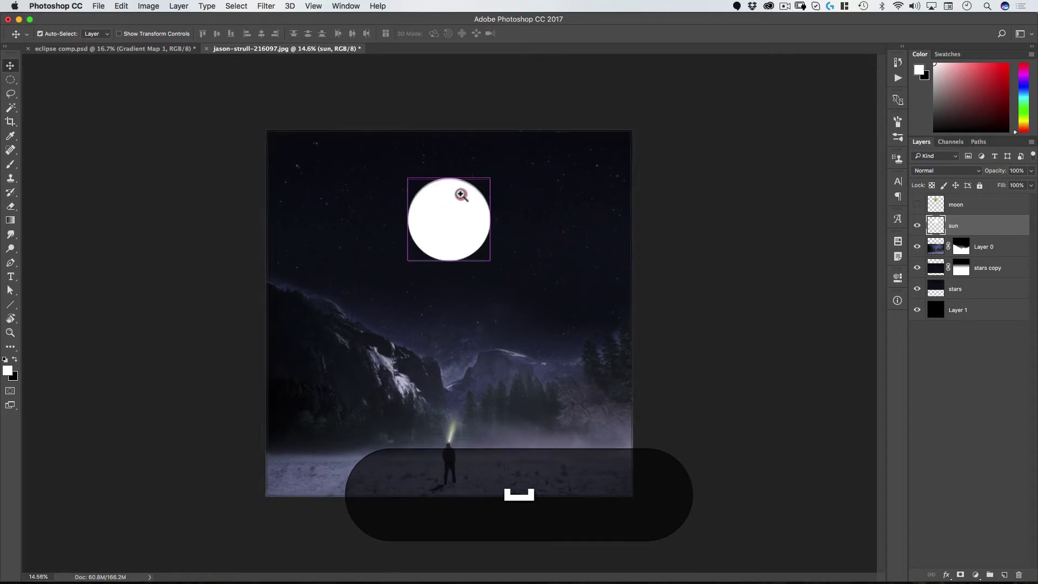
{"action": "left_click", "coordinate": [465, 193], "text": "super"}
{"action": "left_click", "coordinate": [482, 182], "text": "super"}
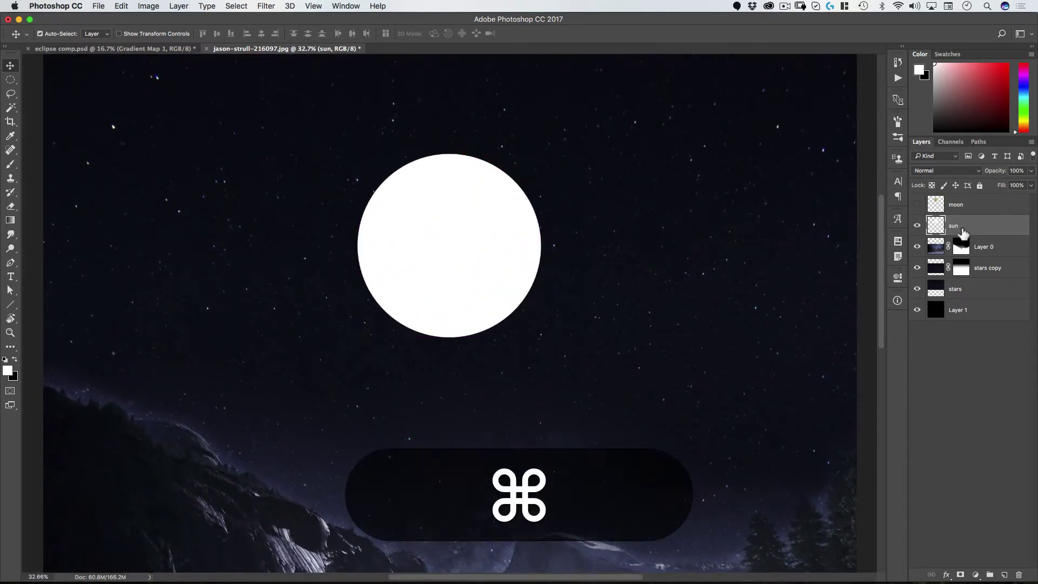
{"action": "key", "text": "super+j"}
{"action": "left_click", "coordinate": [264, 6]}
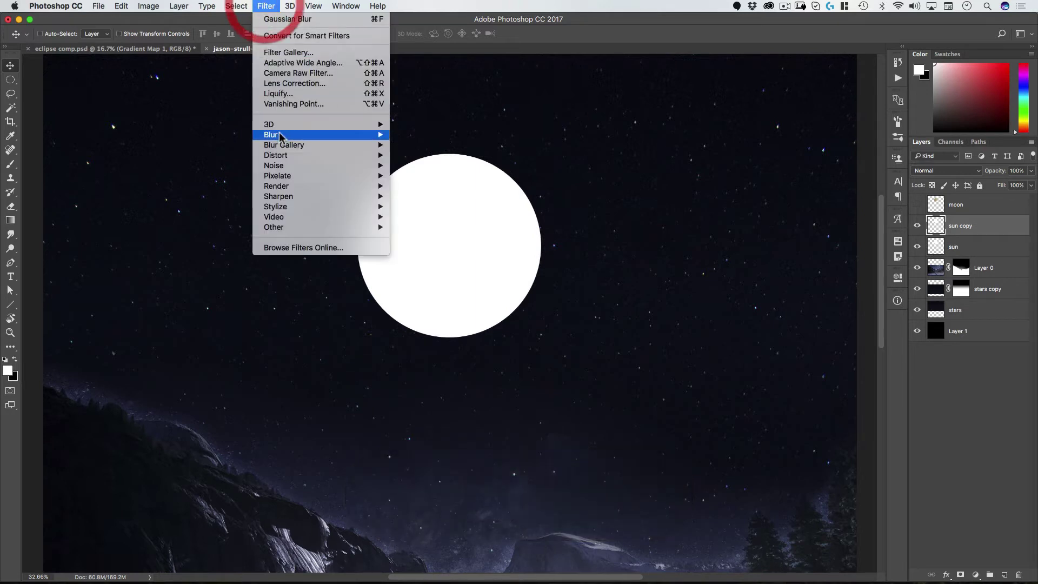
{"action": "mouse_move", "coordinate": [351, 135]}
{"action": "left_click", "coordinate": [433, 175]}
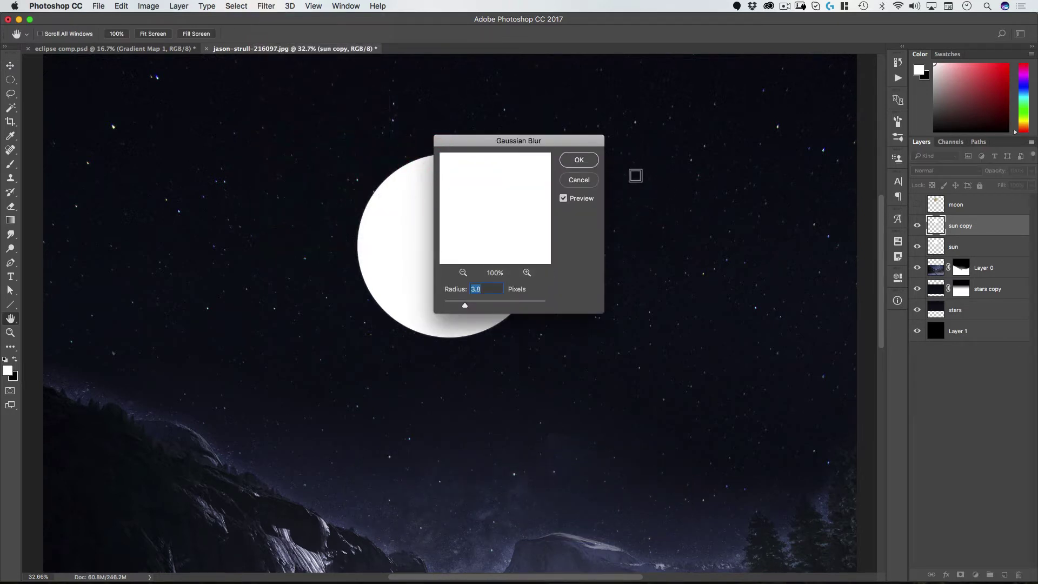
{"action": "type", "text": "10"}
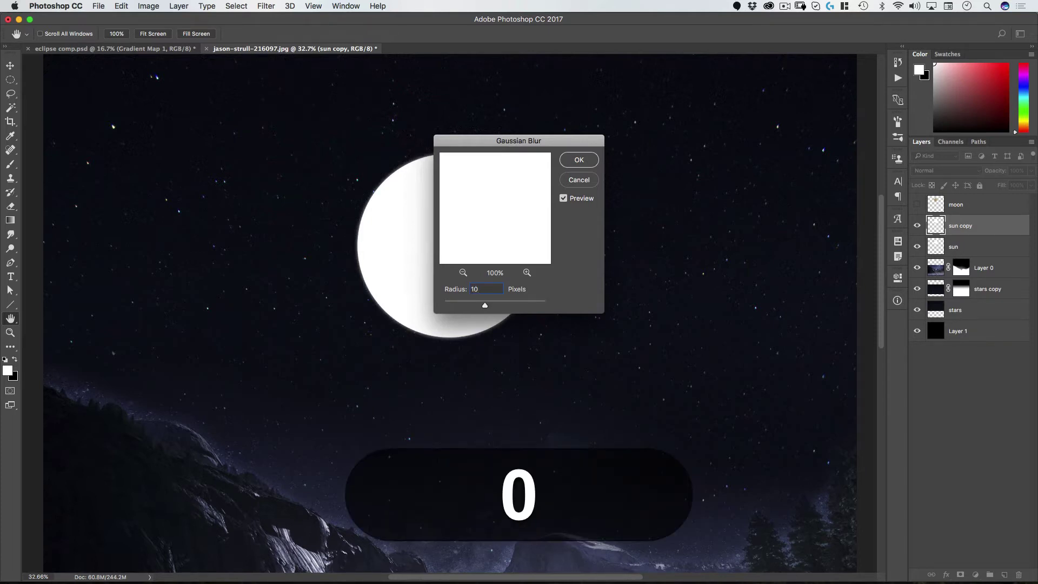
{"action": "left_click", "coordinate": [578, 160]}
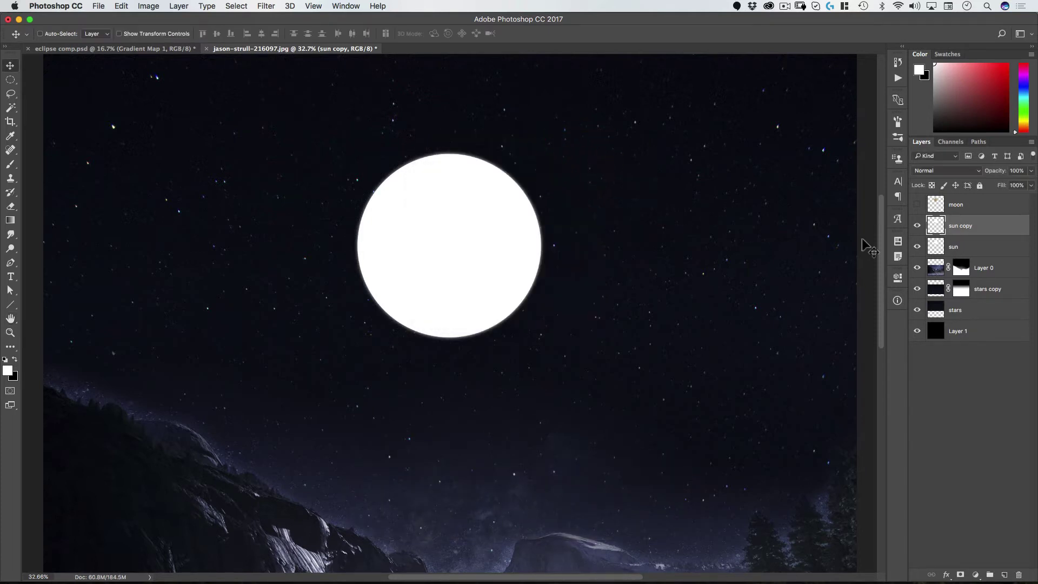
Duplicate the blurred sun copy and apply a 20-pixel Gaussian Blur to the new layer
{"action": "key", "text": "super+j"}
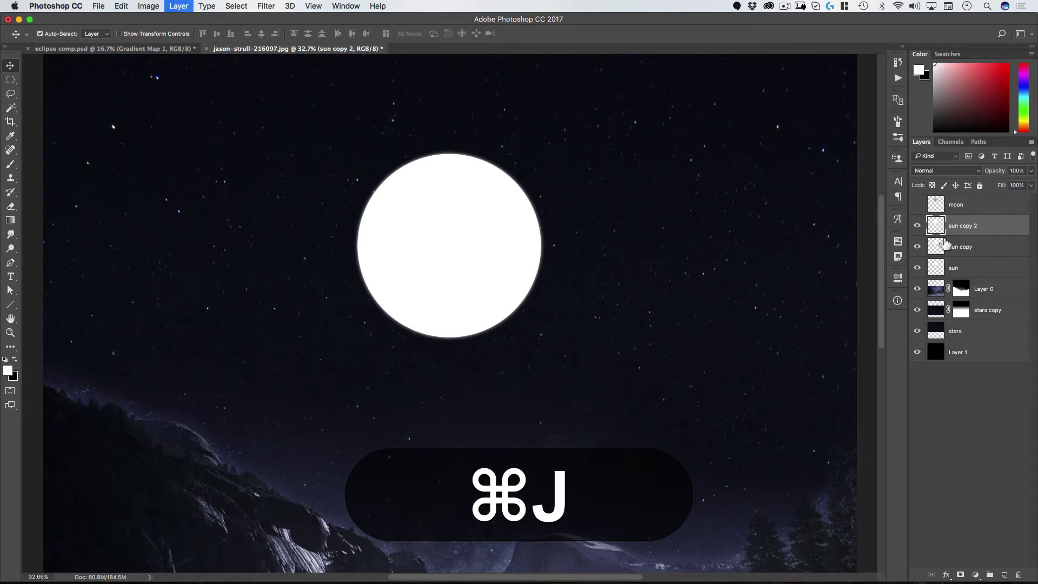
{"action": "left_click", "coordinate": [264, 7]}
{"action": "mouse_move", "coordinate": [348, 147]}
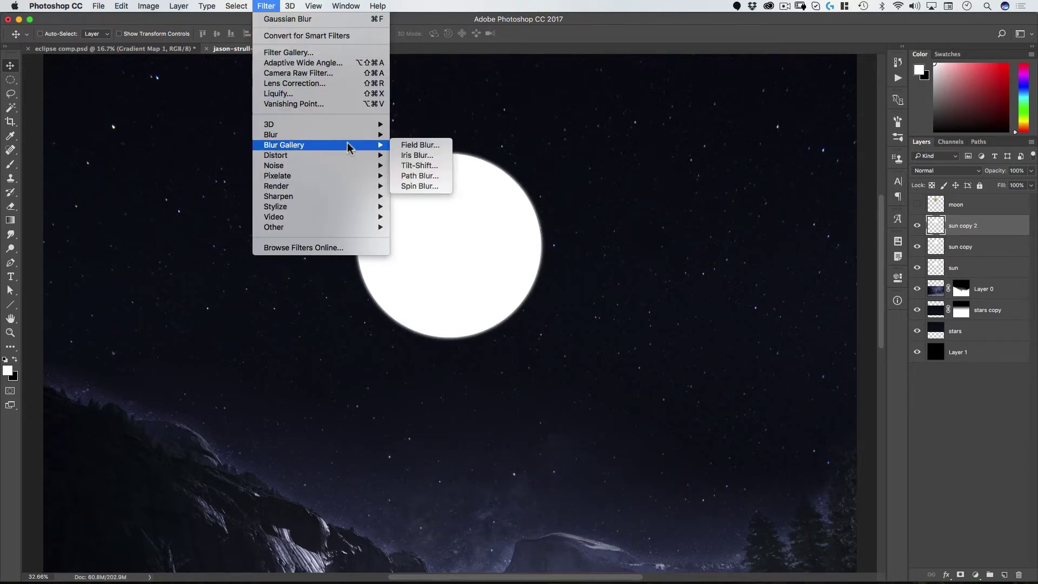
{"action": "left_click", "coordinate": [413, 176]}
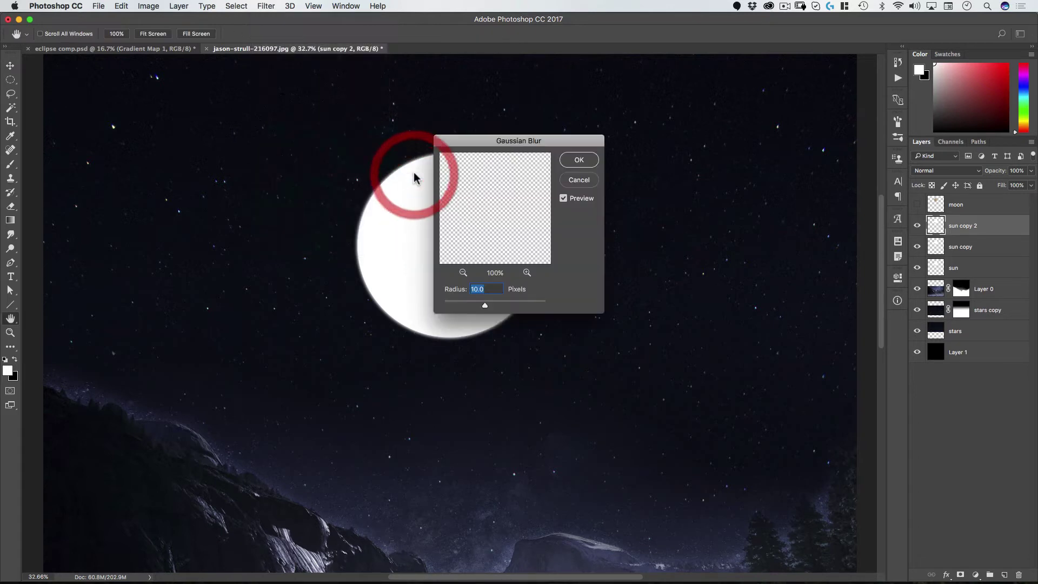
{"action": "type", "text": "20"}
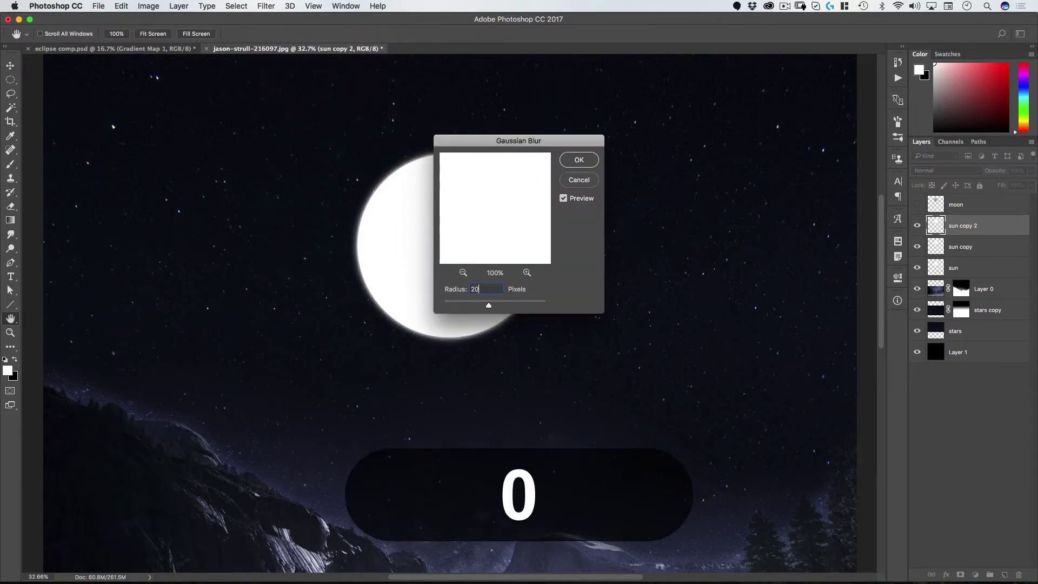
{"action": "key", "text": "Return"}
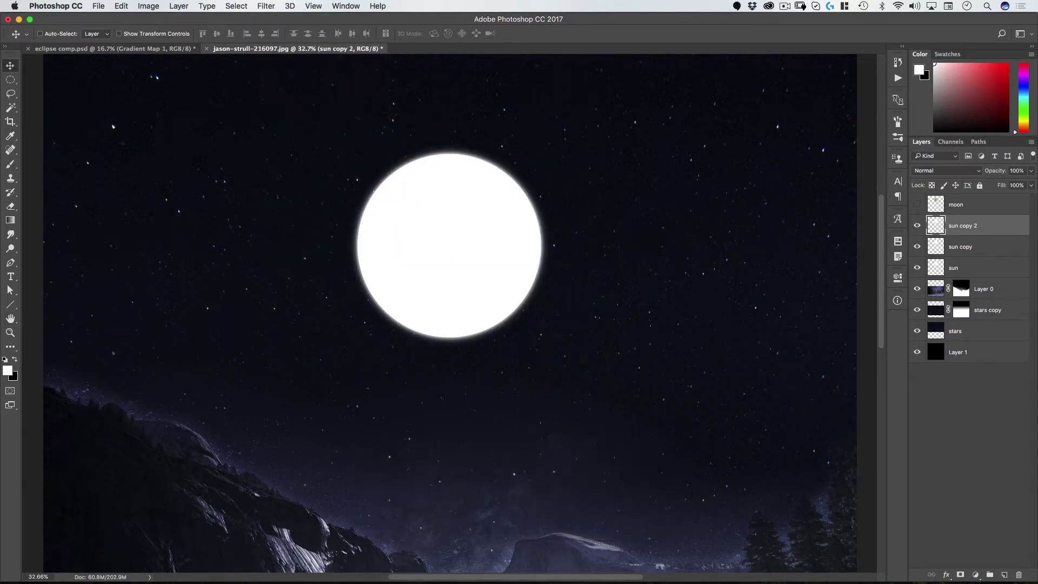
Duplicate the topmost sun copy again and give the new layer a 40-pixel Gaussian Blur
{"action": "key", "text": "super+j"}
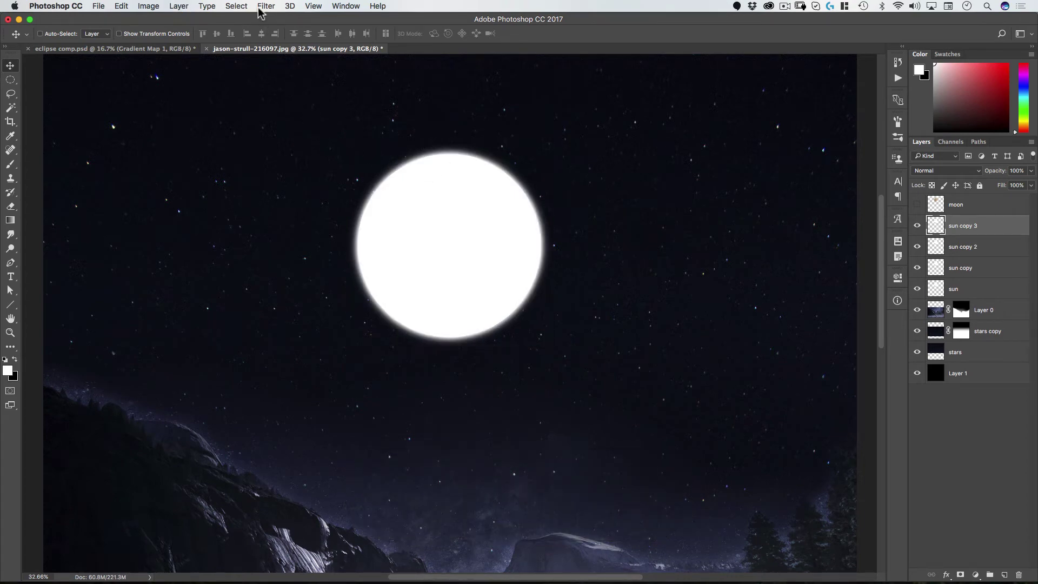
{"action": "left_click", "coordinate": [260, 7]}
{"action": "mouse_move", "coordinate": [278, 135]}
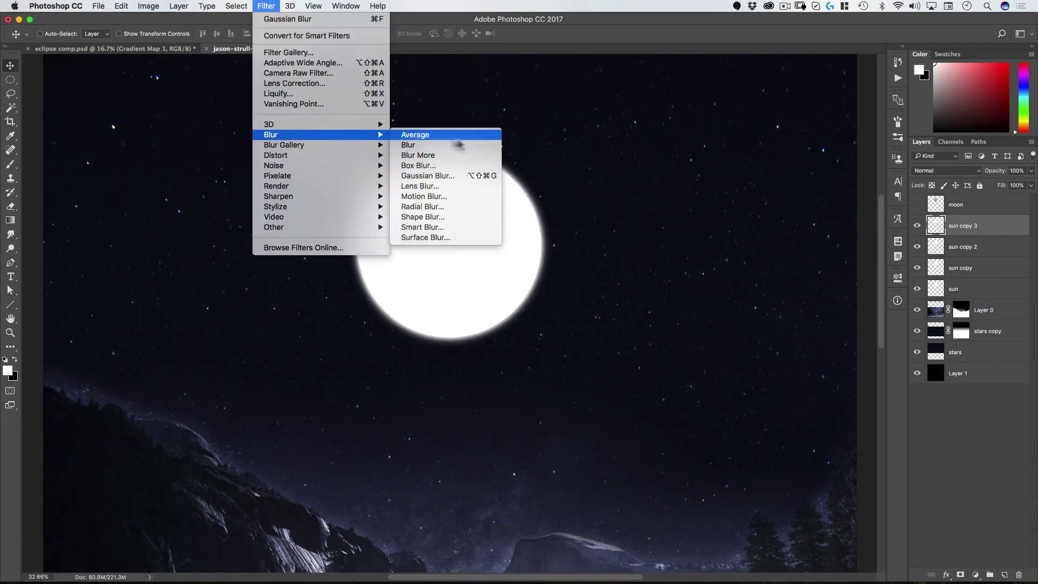
{"action": "left_click", "coordinate": [460, 177]}
{"action": "type", "text": "40"}
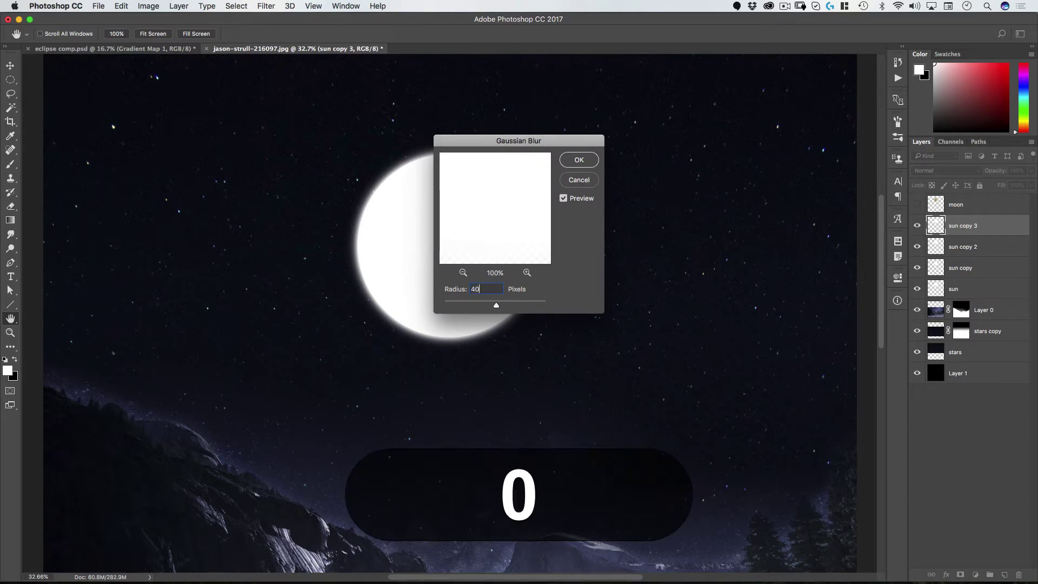
{"action": "key", "text": "Return"}
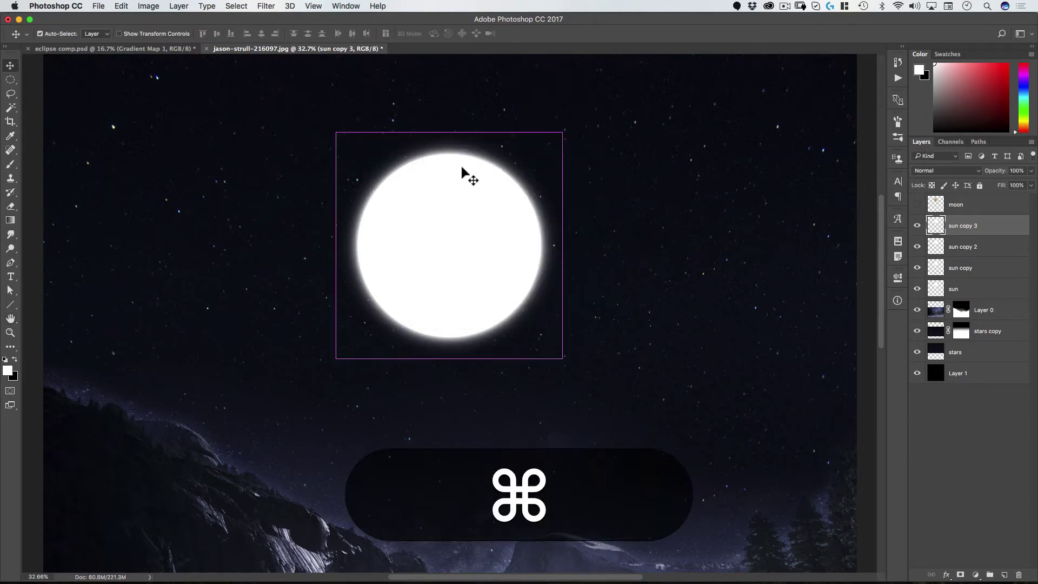
Add another duplicate of the topmost sun copy and blur it with an 80-pixel Gaussian Blur
{"action": "key", "text": "super+j"}
{"action": "left_click", "coordinate": [266, 6]}
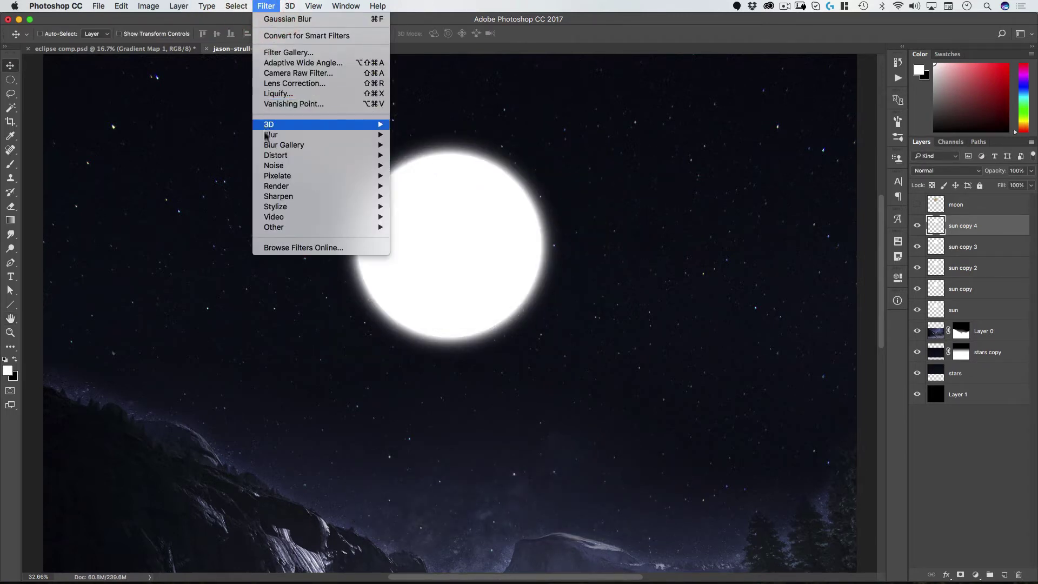
{"action": "mouse_move", "coordinate": [268, 138]}
{"action": "left_click", "coordinate": [444, 175]}
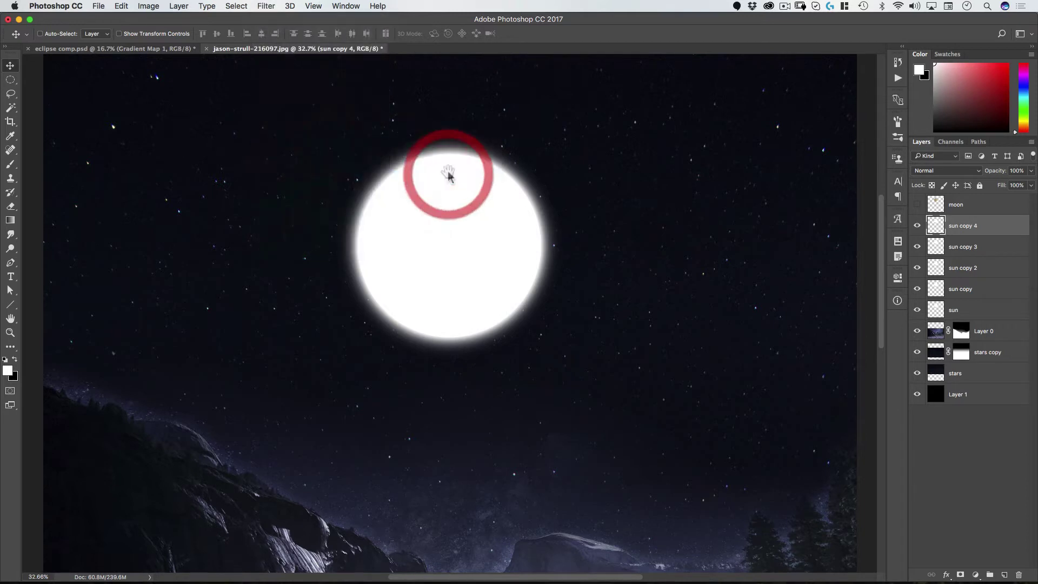
{"action": "type", "text": "0"}
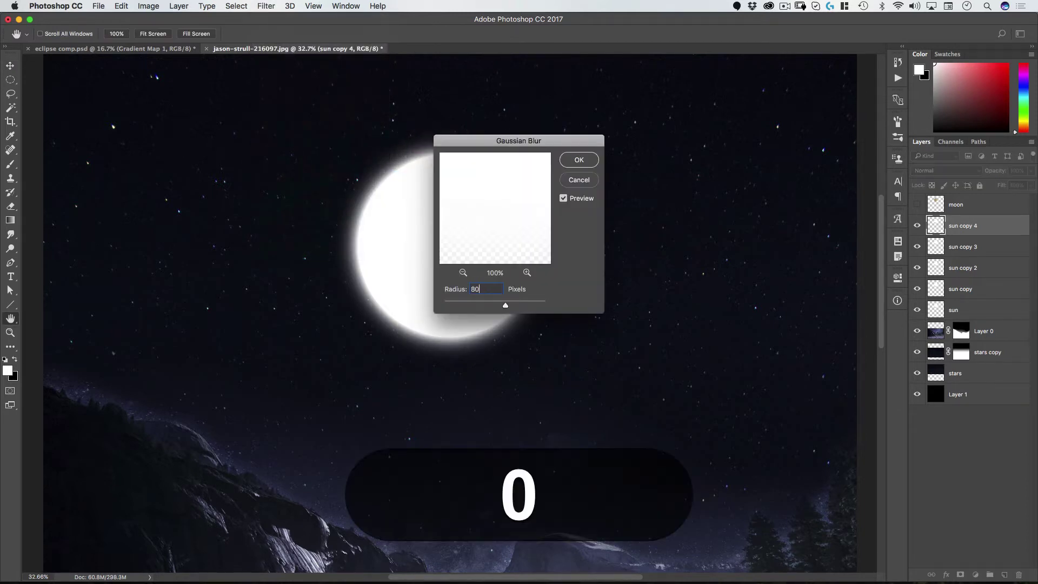
{"action": "key", "text": "Return"}
{"action": "left_click", "coordinate": [263, 6]}
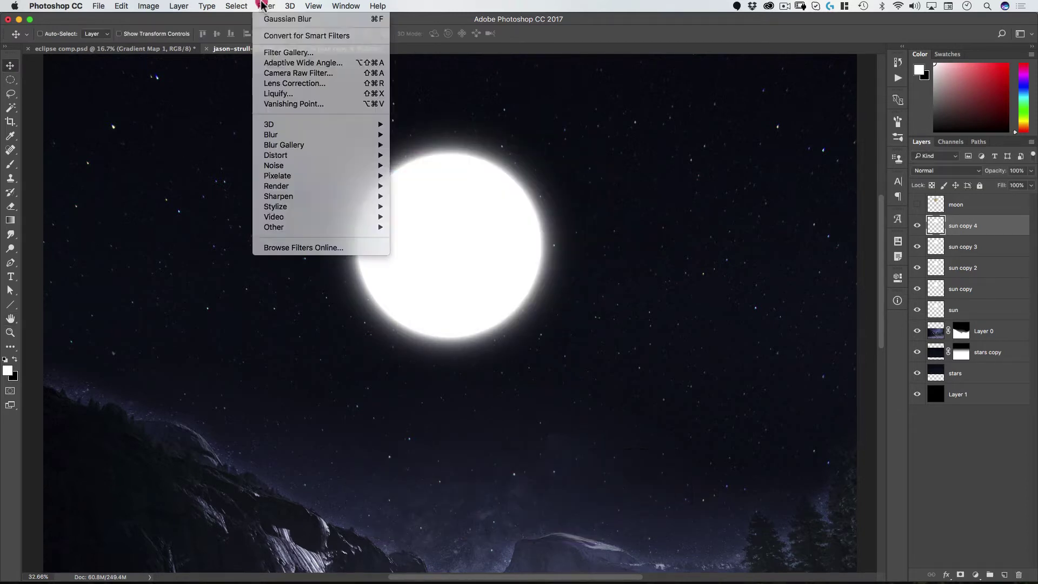
{"action": "left_click", "coordinate": [261, 5]}
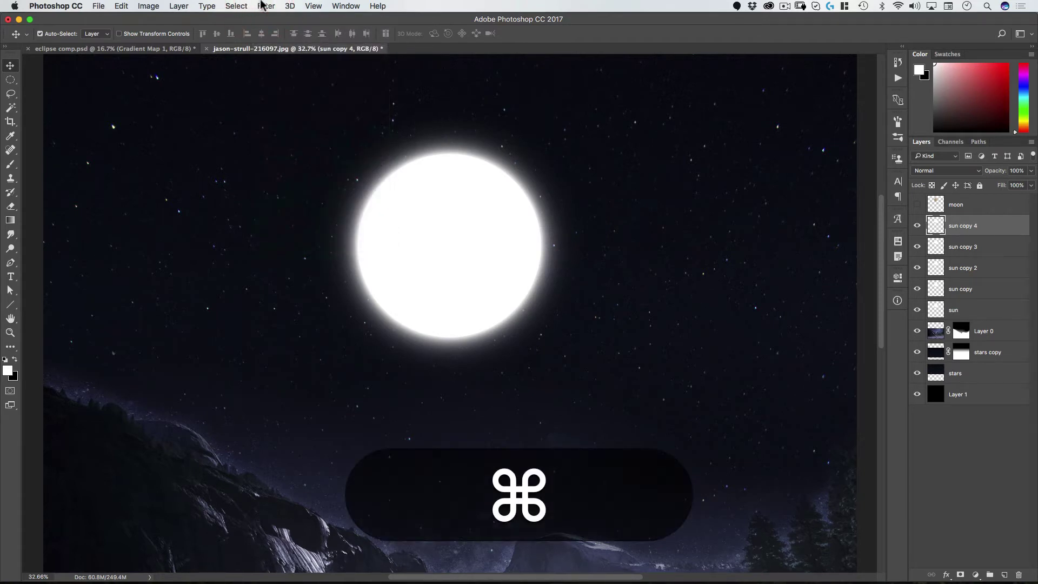
Duplicate the 80-pixel glow layer and apply a Gaussian Blur with a 160-pixel radius to the copy
{"action": "key", "text": "super+j"}
{"action": "left_click", "coordinate": [263, 6]}
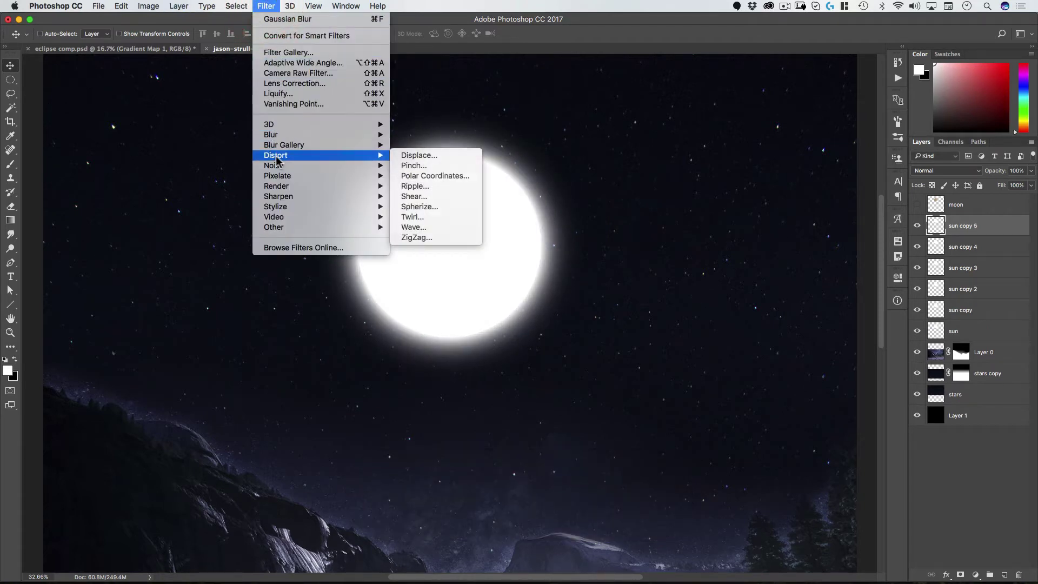
{"action": "mouse_move", "coordinate": [306, 137]}
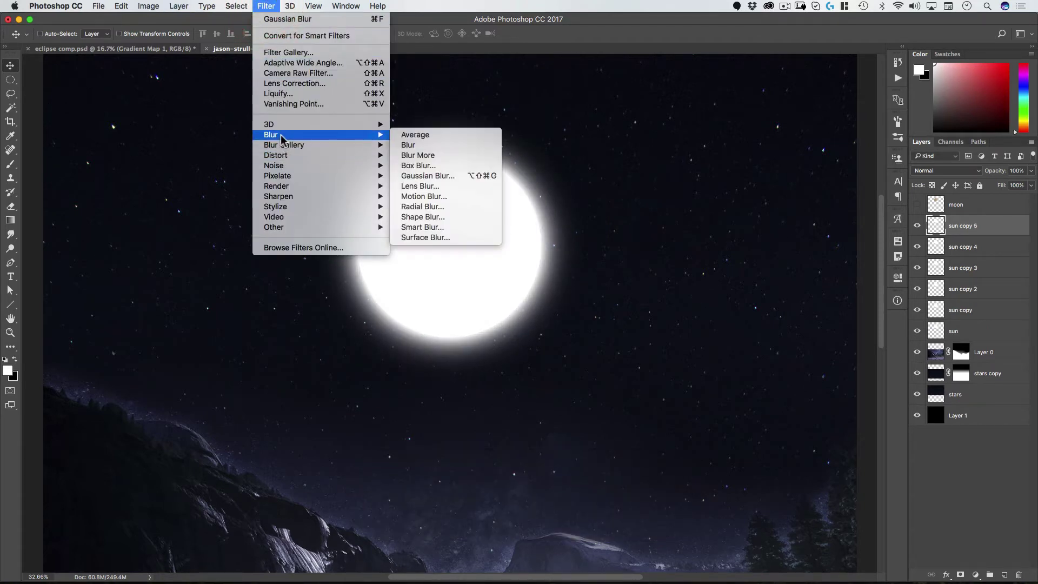
{"action": "left_click", "coordinate": [478, 175]}
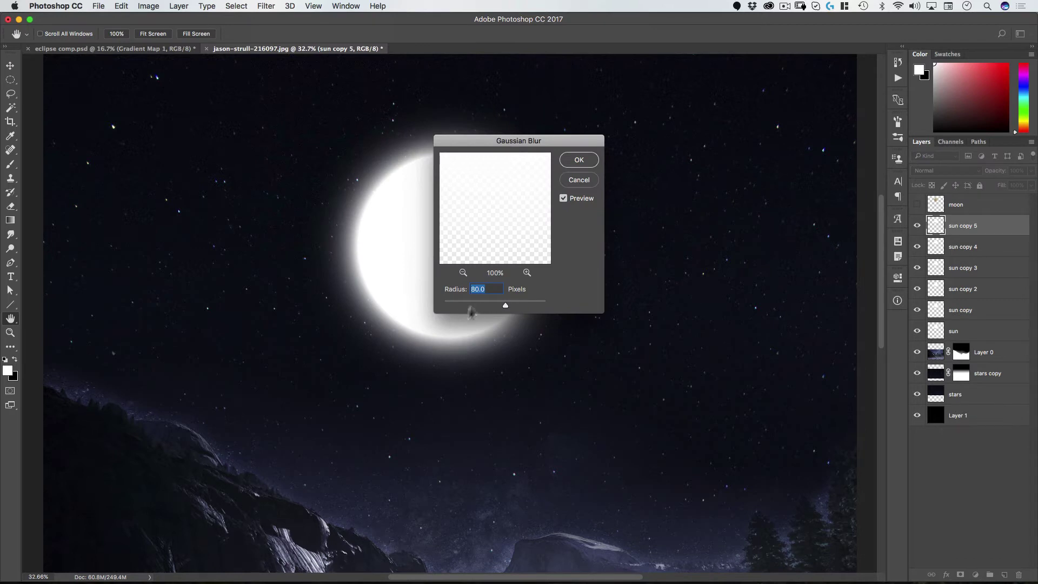
{"action": "type", "text": "160"}
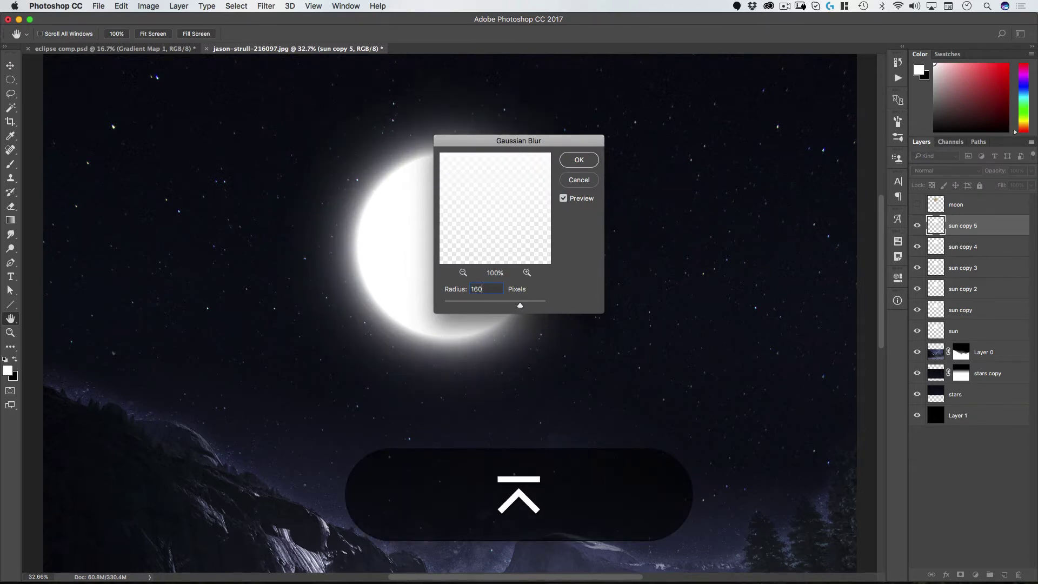
{"action": "key", "text": "Return"}
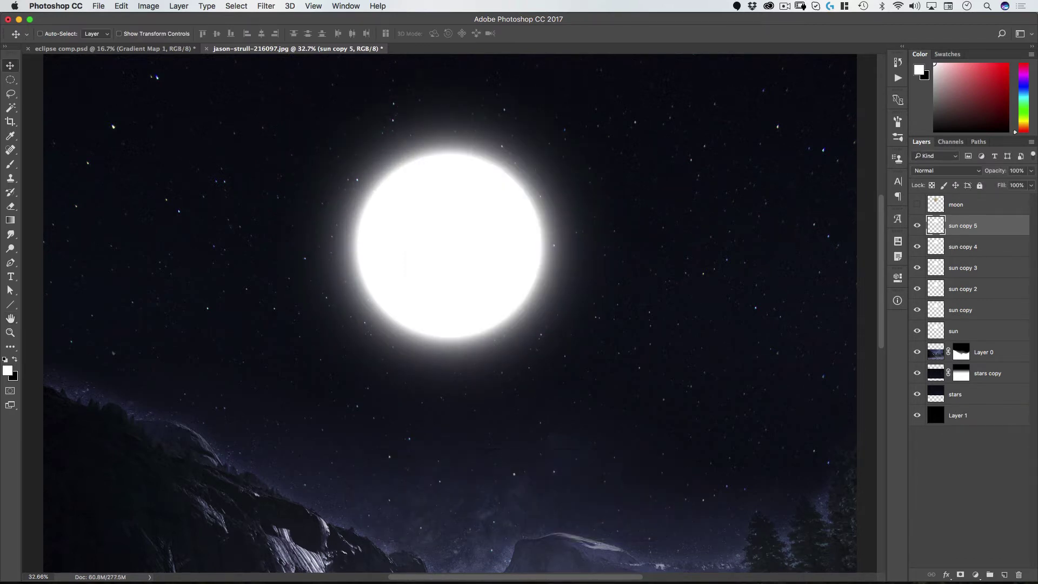
Duplicate the 160-pixel glow layer and apply a Gaussian Blur with a 320-pixel radius to the copy
{"action": "key", "text": "super+j"}
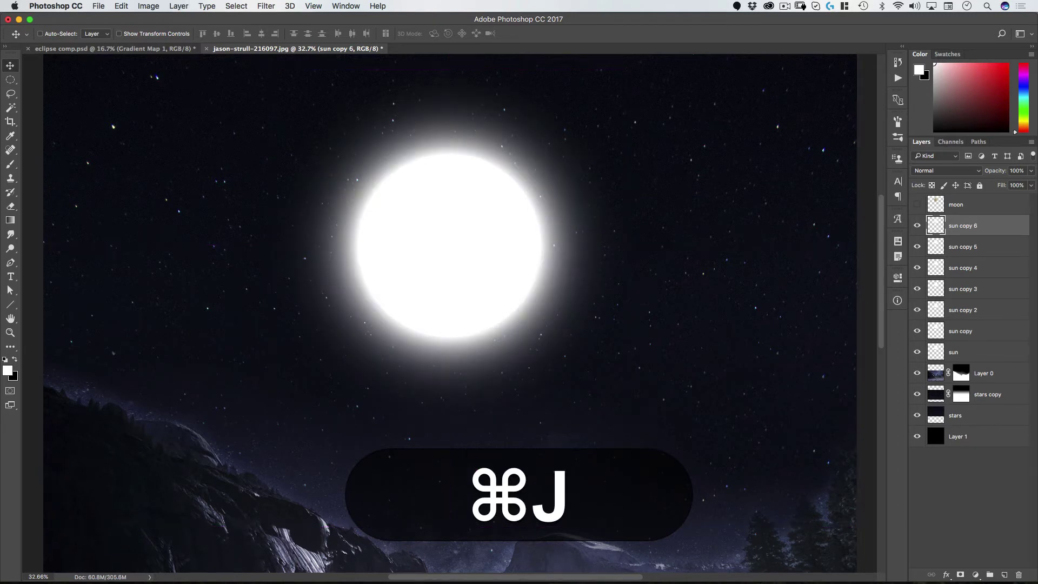
{"action": "key", "text": "alt+shift+super+g"}
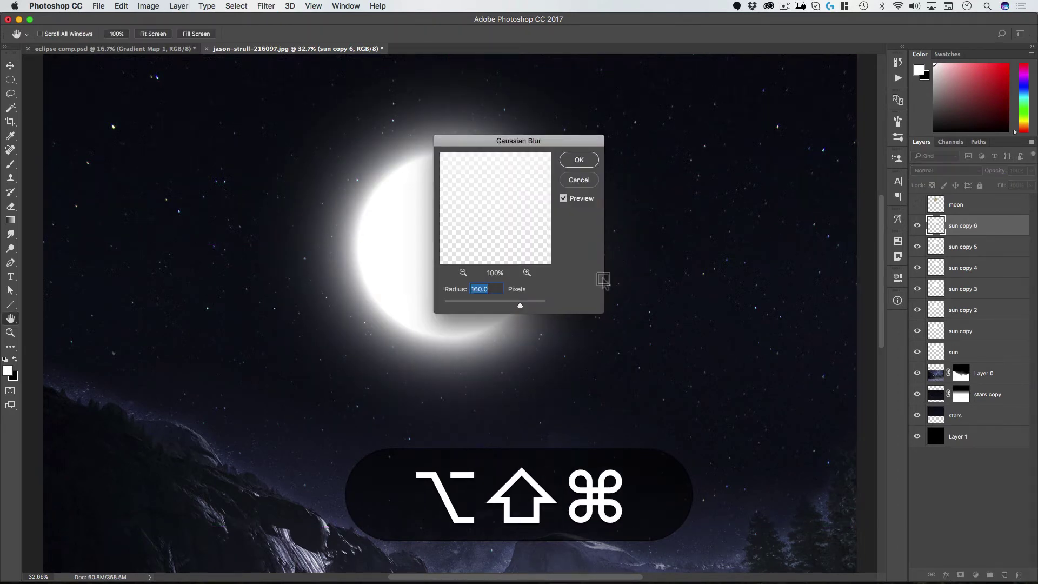
{"action": "left_click_drag", "start_coordinate": [527, 145], "coordinate": [636, 138]}
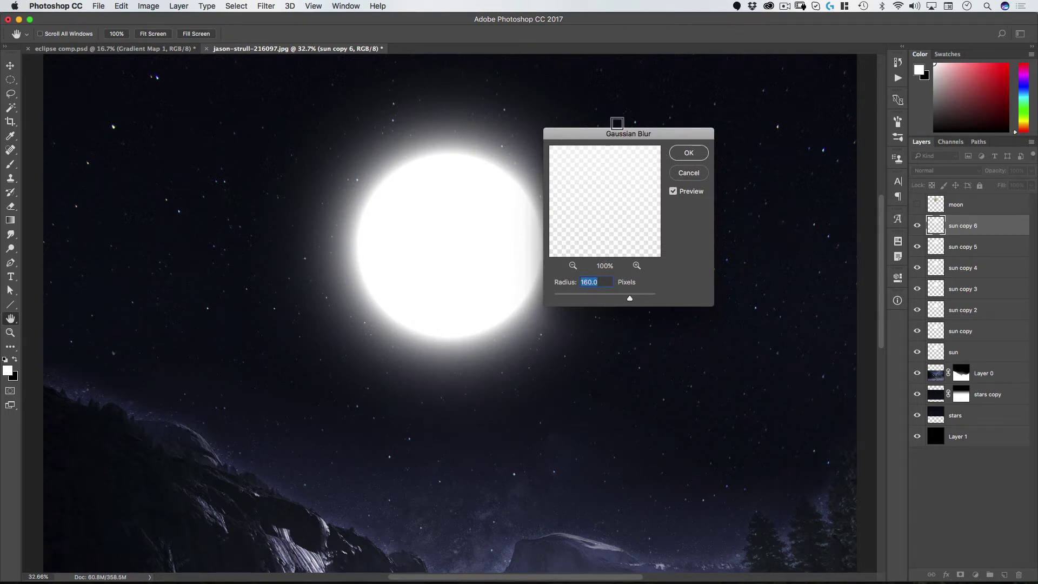
{"action": "left_click_drag", "start_coordinate": [620, 136], "coordinate": [647, 127]}
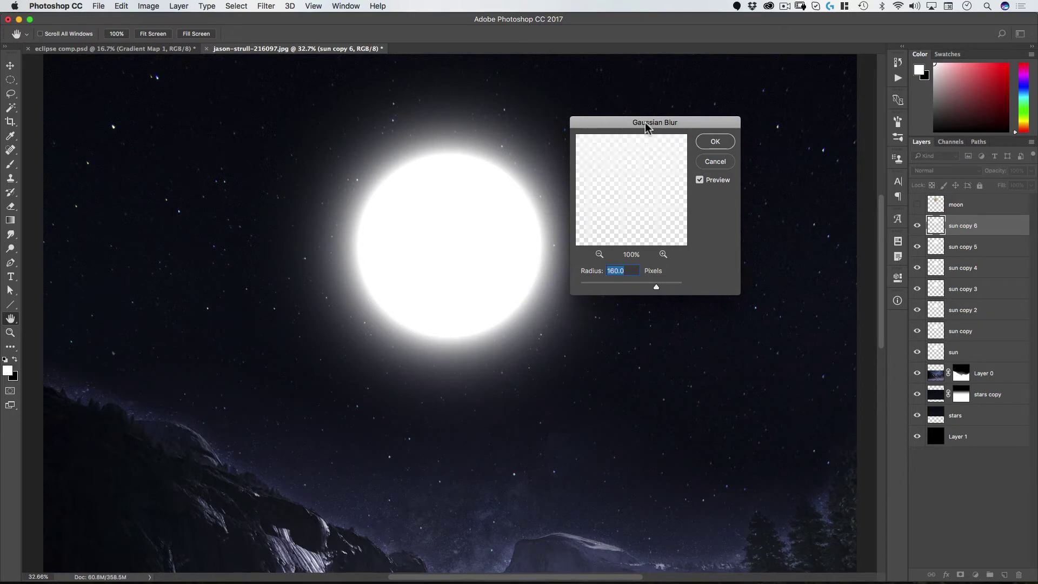
{"action": "type", "text": "320"}
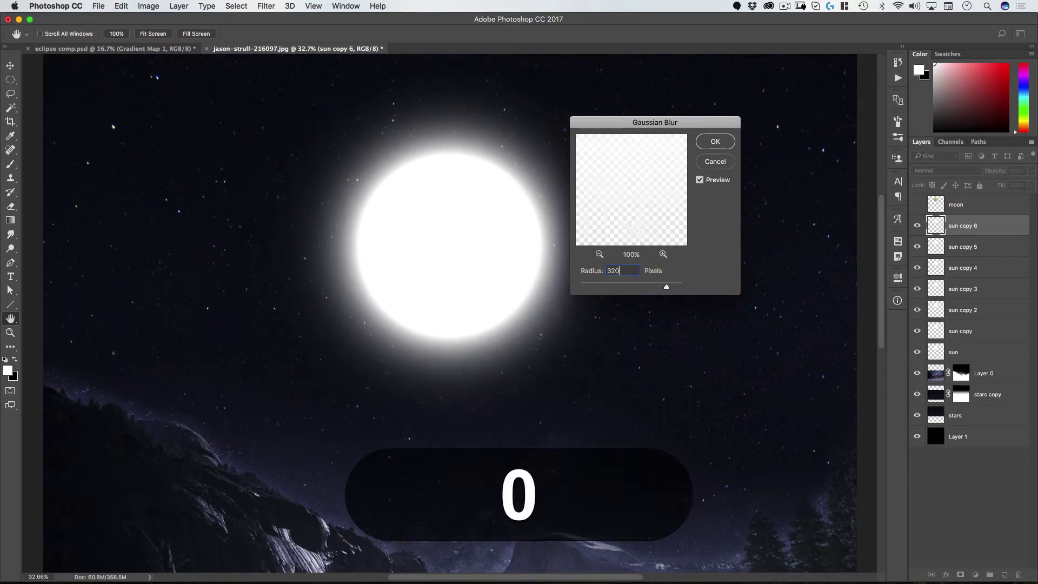
{"action": "left_click", "coordinate": [715, 142]}
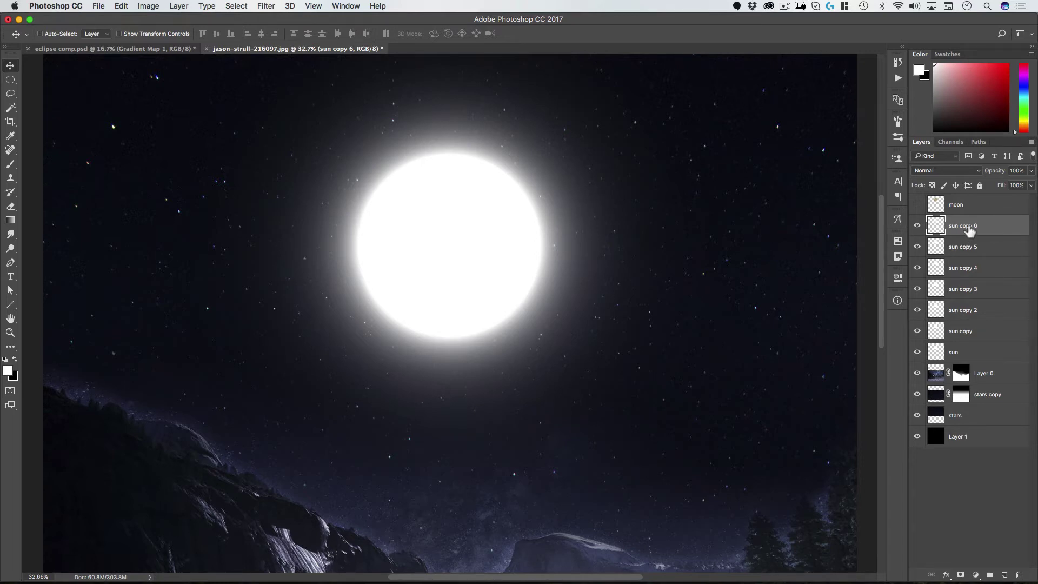
Merge the five blurred layers from sun copy 2 through sun copy 6 into a single layer
{"action": "left_click", "coordinate": [964, 313], "text": "shift"}
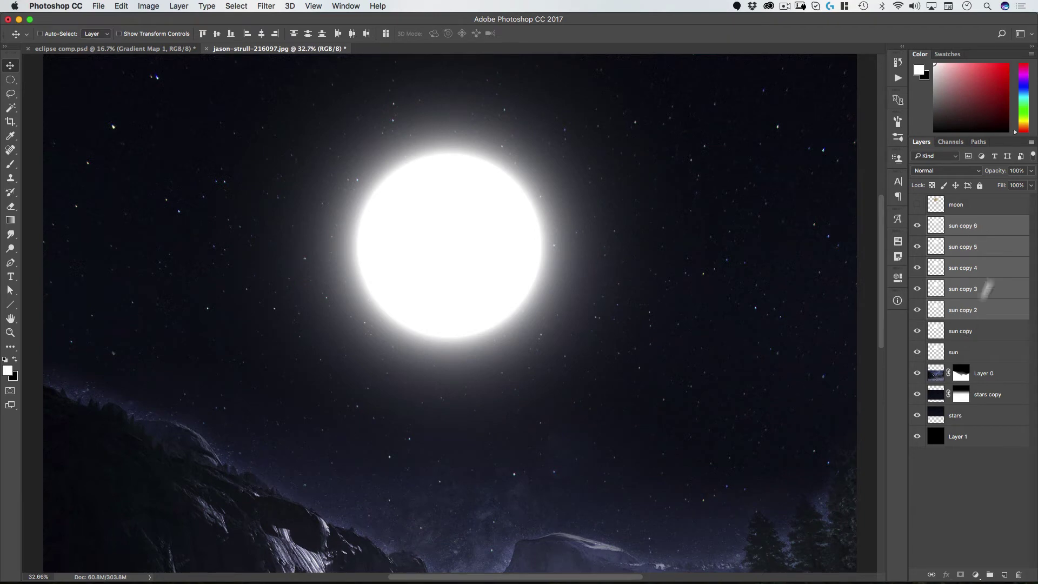
{"action": "left_click", "coordinate": [1030, 142]}
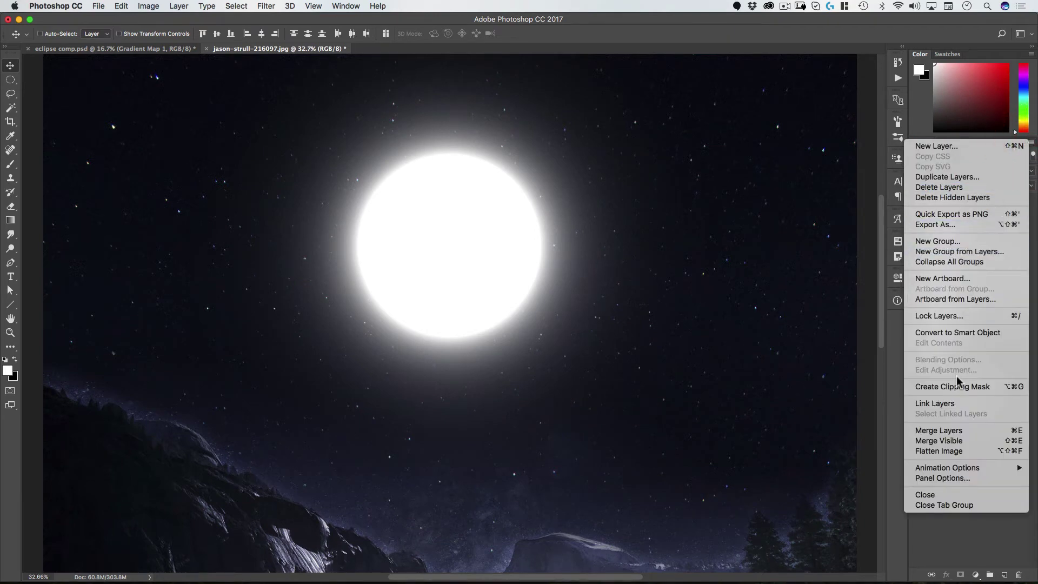
{"action": "left_click", "coordinate": [959, 429]}
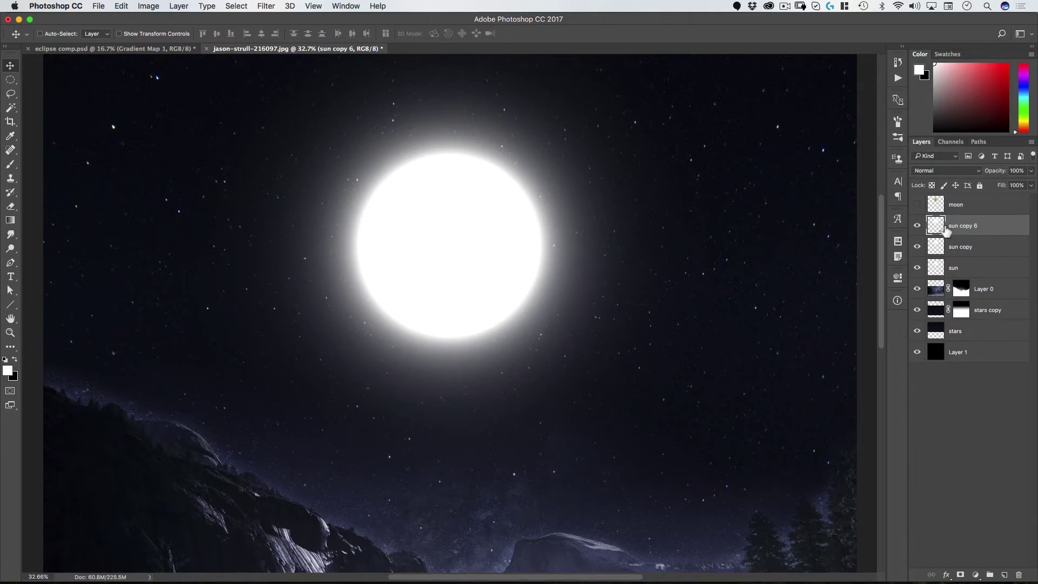
Rename the merged glow layer "big blur" and the sun copy layer below it "small blur"
{"action": "double_click", "coordinate": [962, 226]}
{"action": "type", "text": "big"}
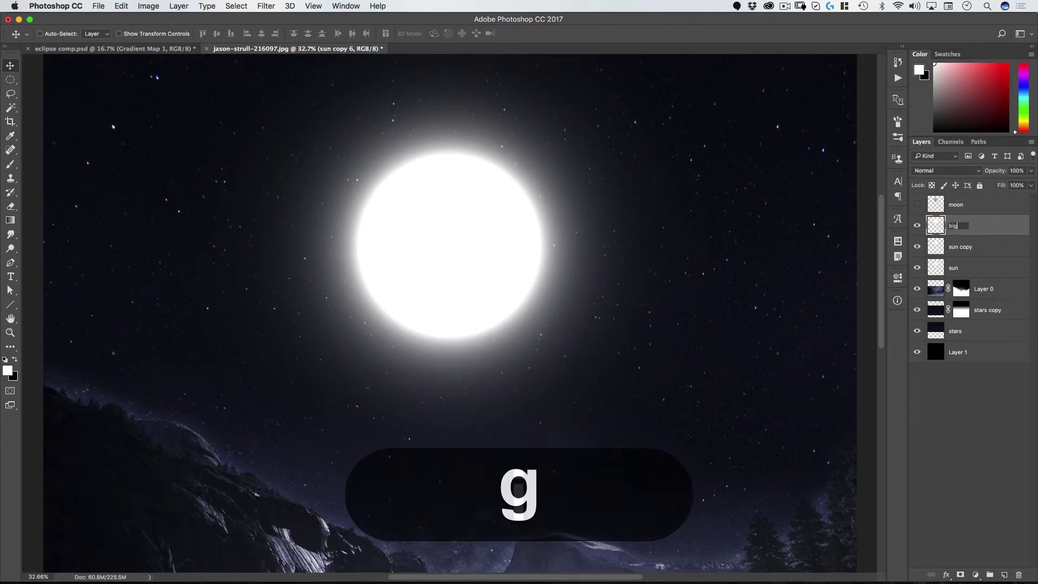
{"action": "type", "text": " blur"}
{"action": "key", "text": "Return"}
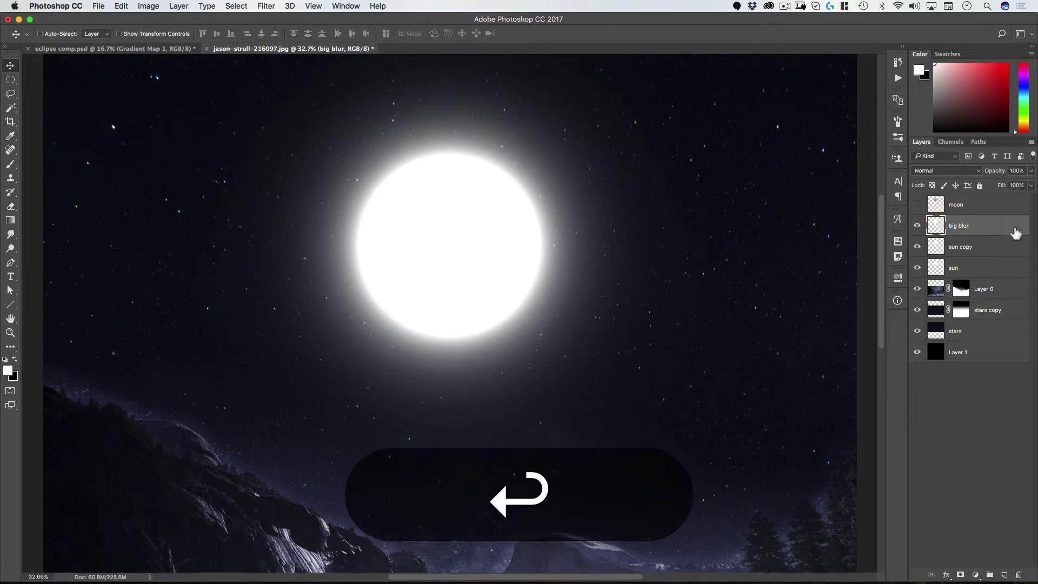
{"action": "double_click", "coordinate": [962, 246]}
{"action": "type", "text": "small blur"}
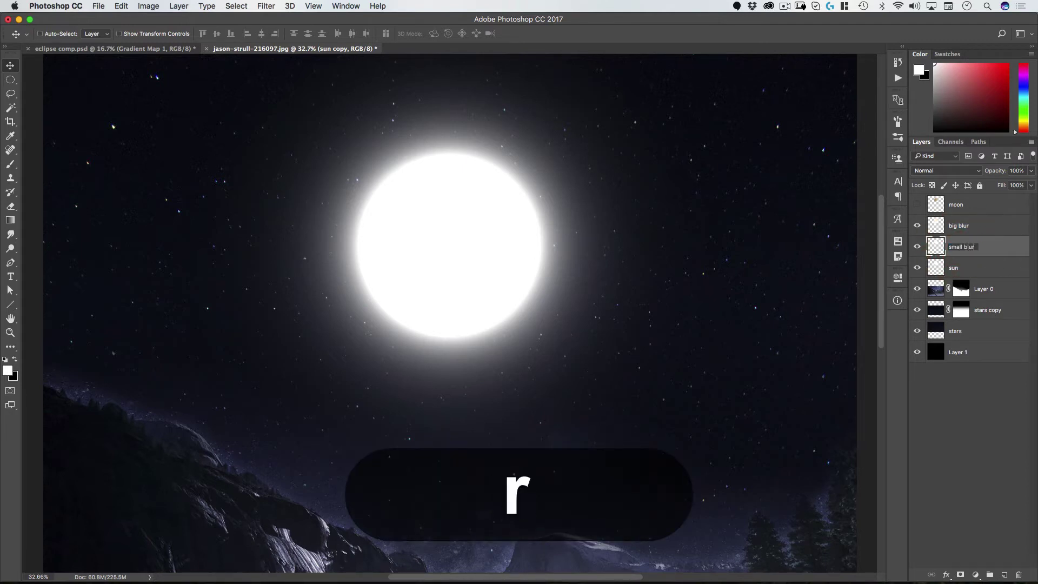
{"action": "key", "text": "Return"}
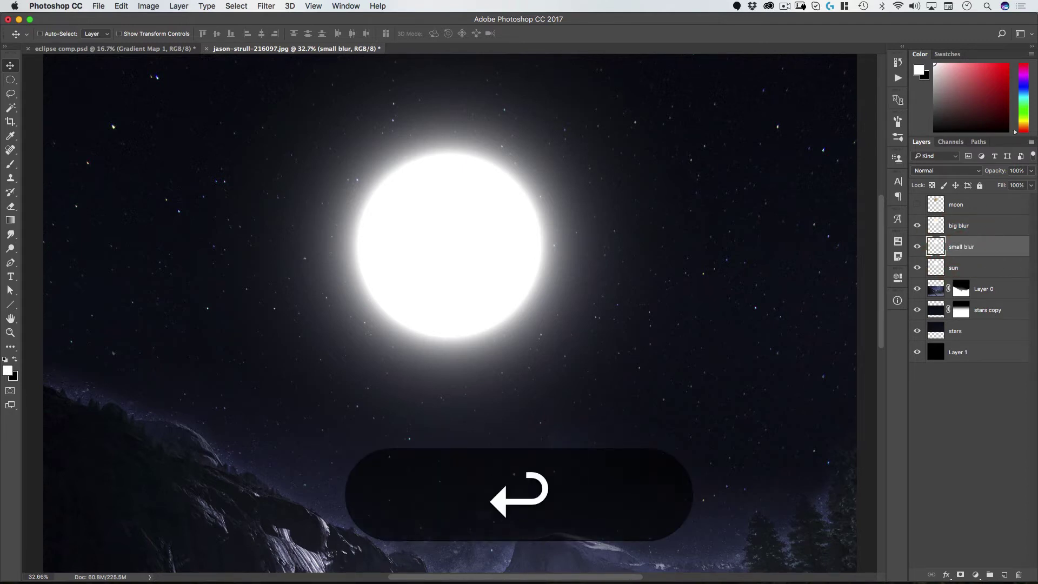
Colorize the big blur layer with hue 223, saturation 82 and lightness -29, and set its blend mode to Screen
{"action": "left_click", "coordinate": [973, 227]}
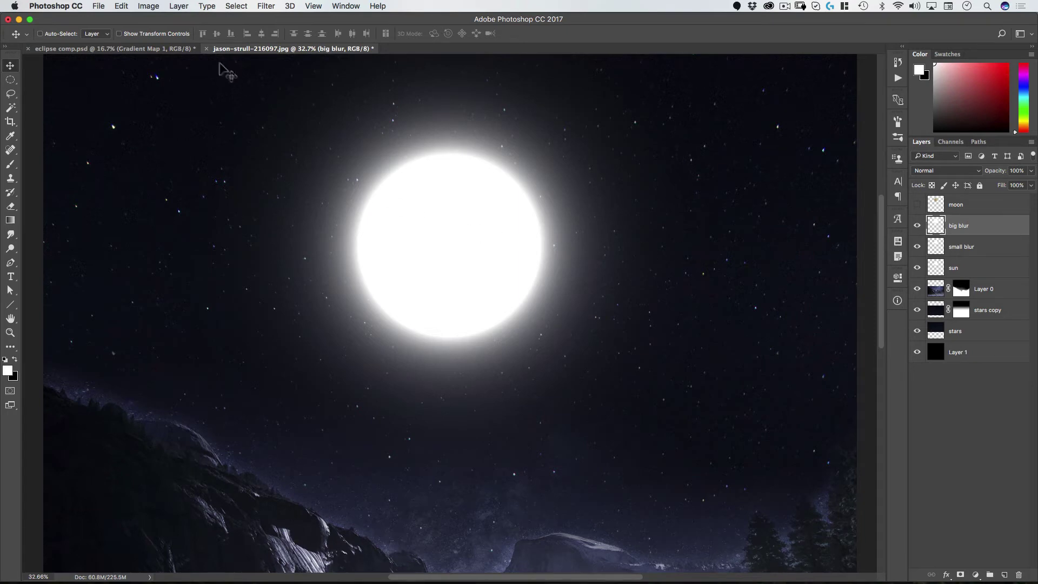
{"action": "left_click", "coordinate": [151, 6]}
{"action": "mouse_move", "coordinate": [149, 37]}
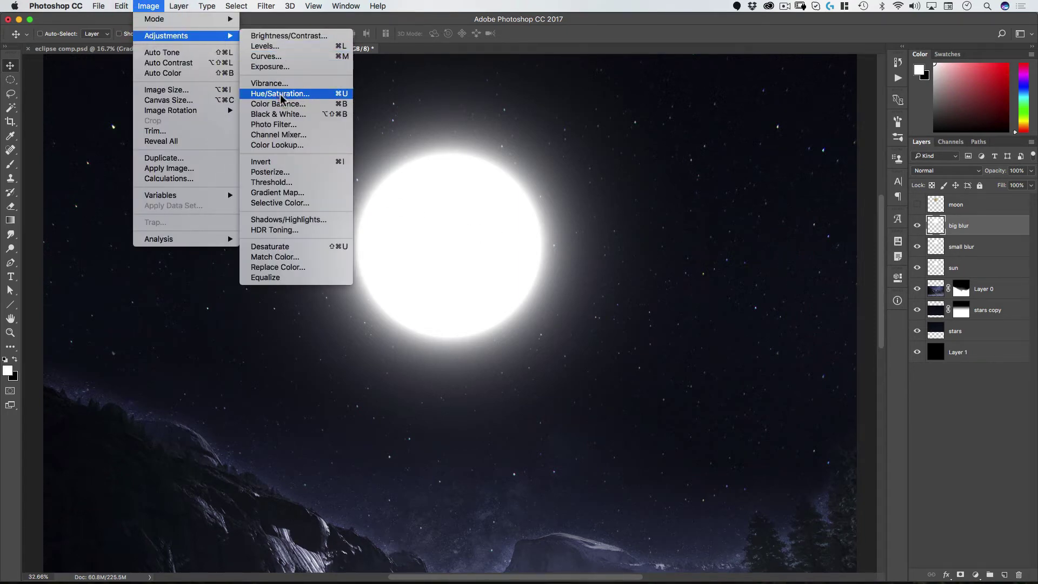
{"action": "left_click", "coordinate": [280, 93]}
{"action": "left_click_drag", "start_coordinate": [755, 129], "coordinate": [674, 103]}
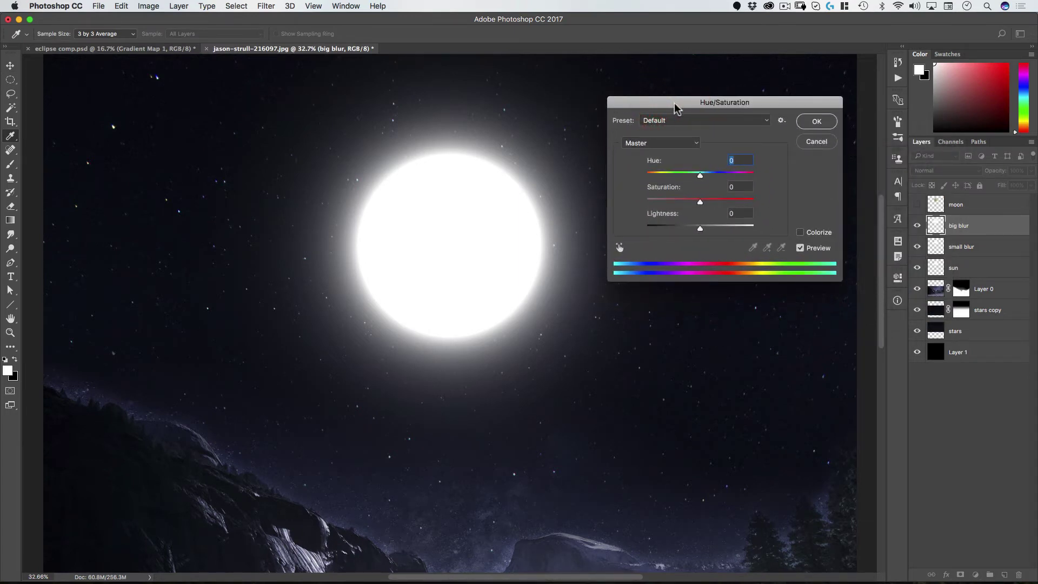
{"action": "left_click", "coordinate": [799, 231]}
{"action": "left_click_drag", "start_coordinate": [679, 172], "coordinate": [684, 229]}
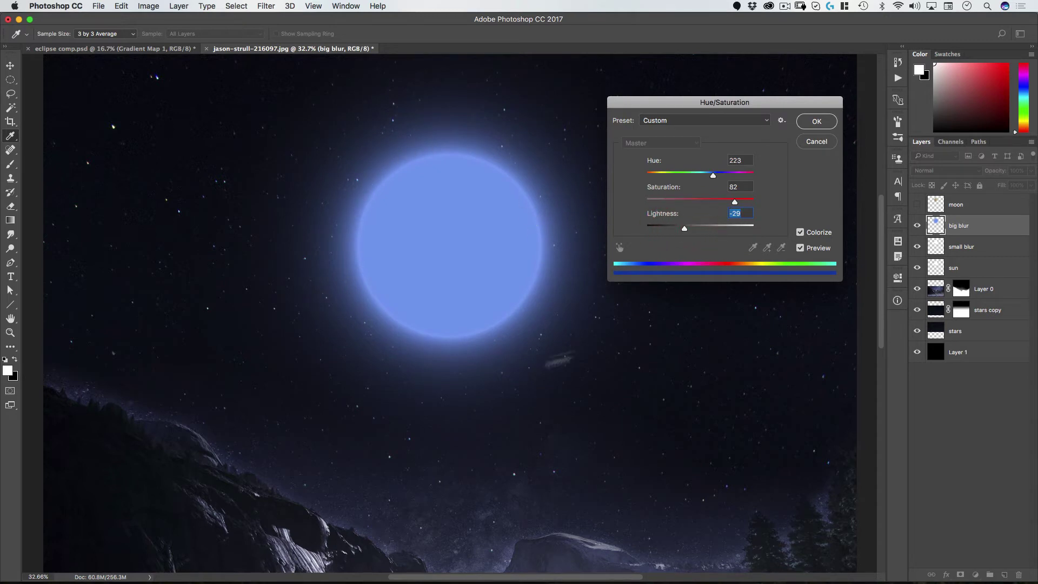
{"action": "left_click", "coordinate": [816, 123]}
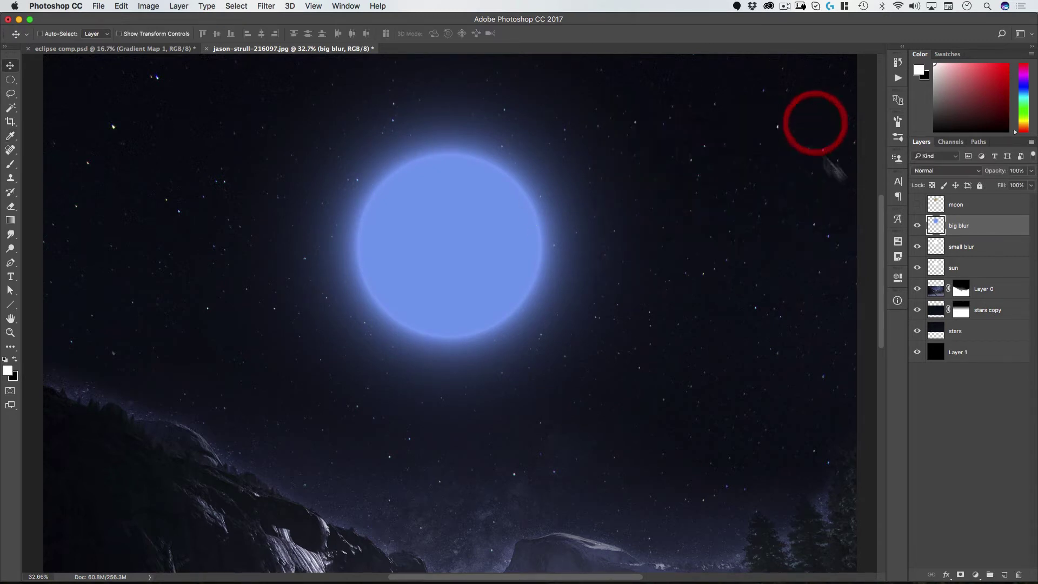
{"action": "left_click", "coordinate": [948, 171]}
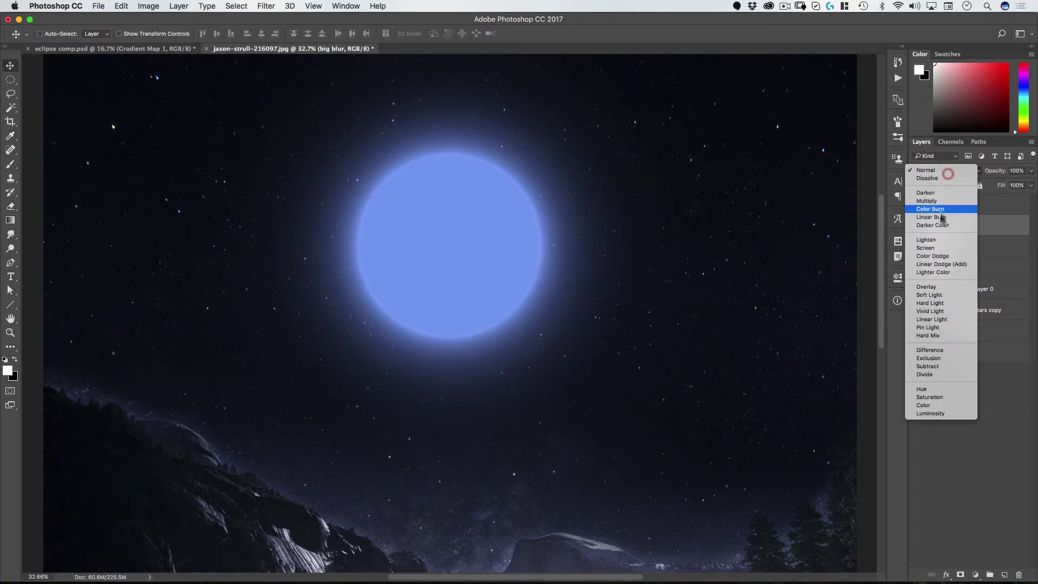
{"action": "left_click", "coordinate": [929, 247]}
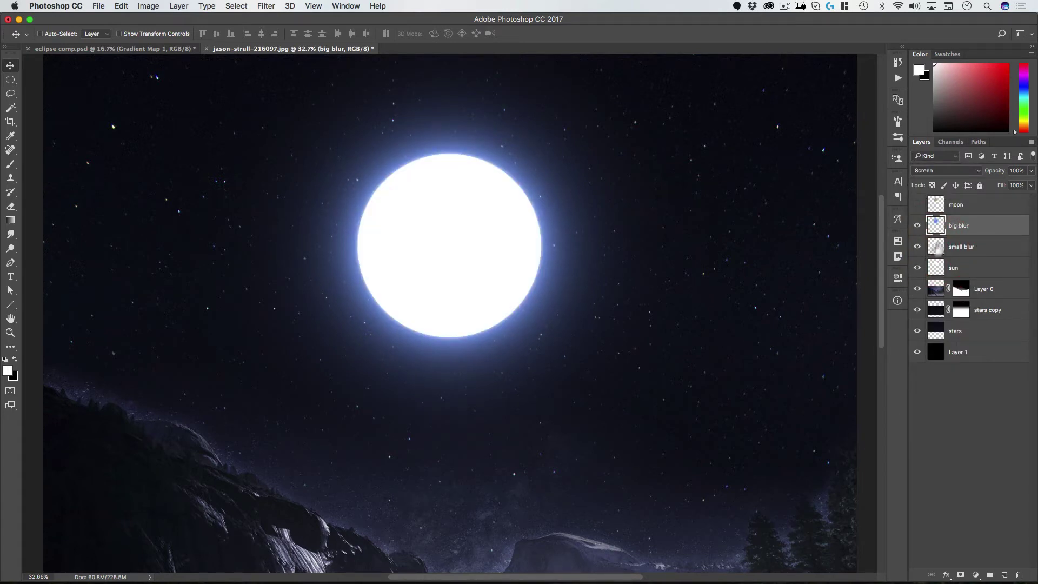
Show the moon layer and apply a Black and White adjustment to it with a pale blue tint, #b3c9e1
{"action": "left_click", "coordinate": [916, 204]}
{"action": "left_click", "coordinate": [935, 204]}
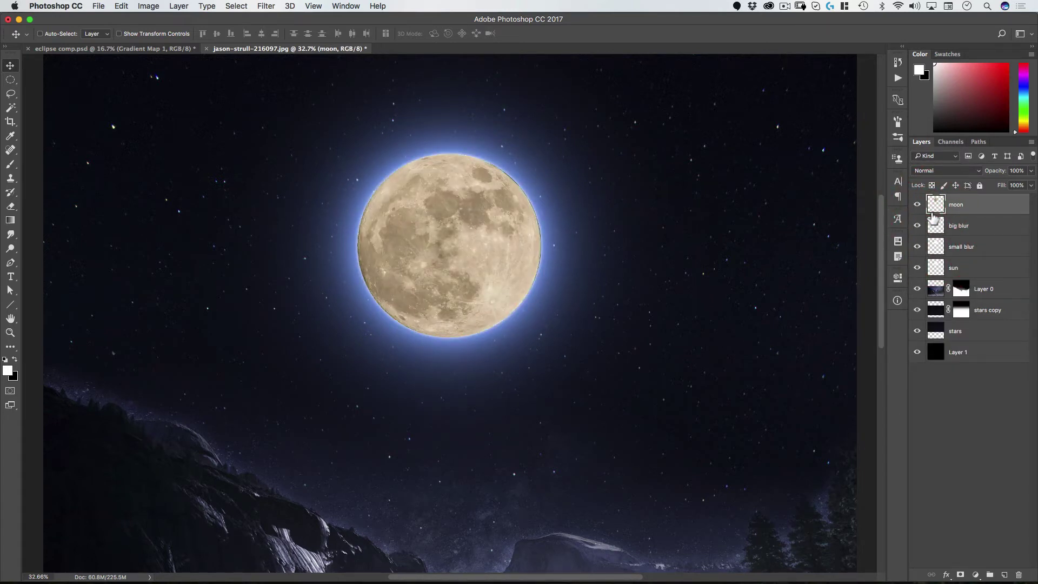
{"action": "left_click", "coordinate": [148, 6]}
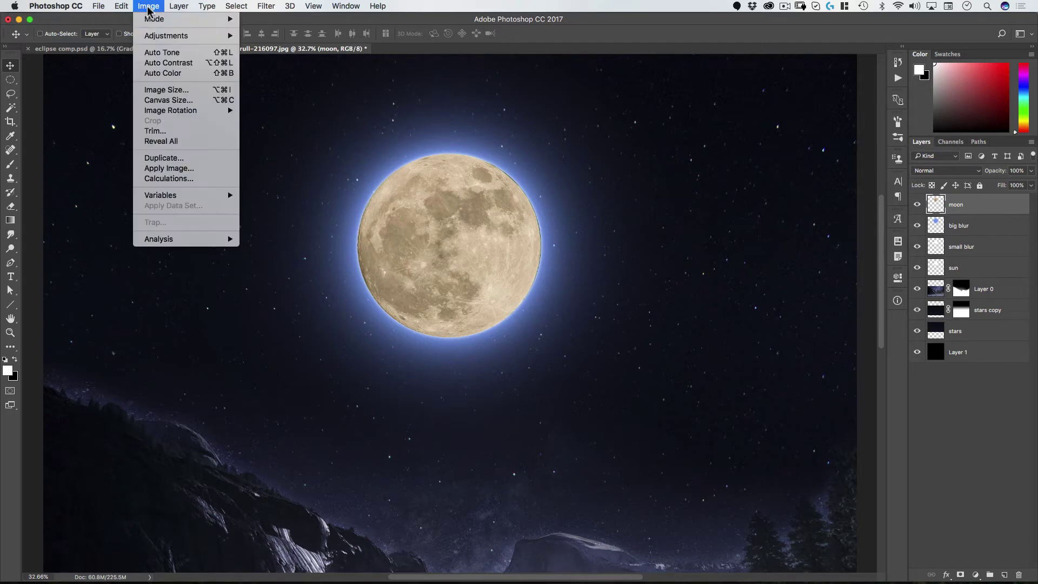
{"action": "mouse_move", "coordinate": [148, 22]}
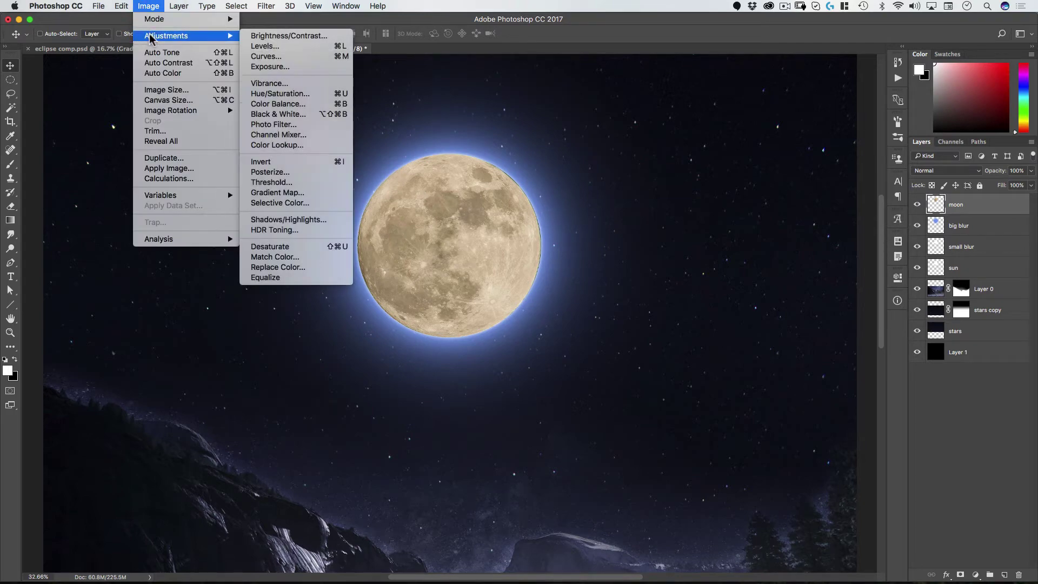
{"action": "left_click", "coordinate": [282, 113]}
{"action": "left_click_drag", "start_coordinate": [511, 105], "coordinate": [723, 88]}
{"action": "left_click", "coordinate": [644, 291]}
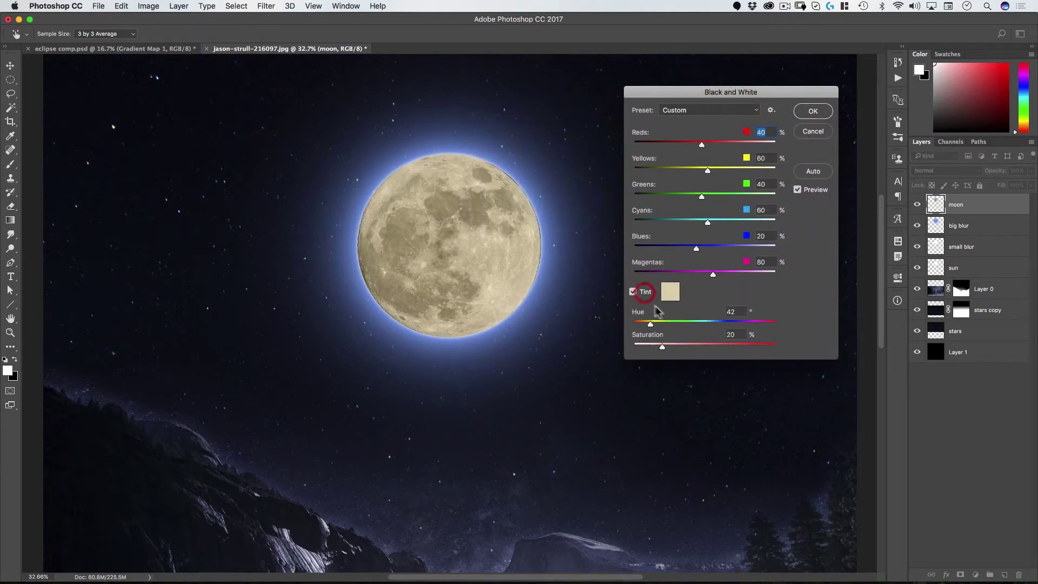
{"action": "left_click", "coordinate": [670, 291]}
{"action": "left_click_drag", "start_coordinate": [773, 169], "coordinate": [773, 160]}
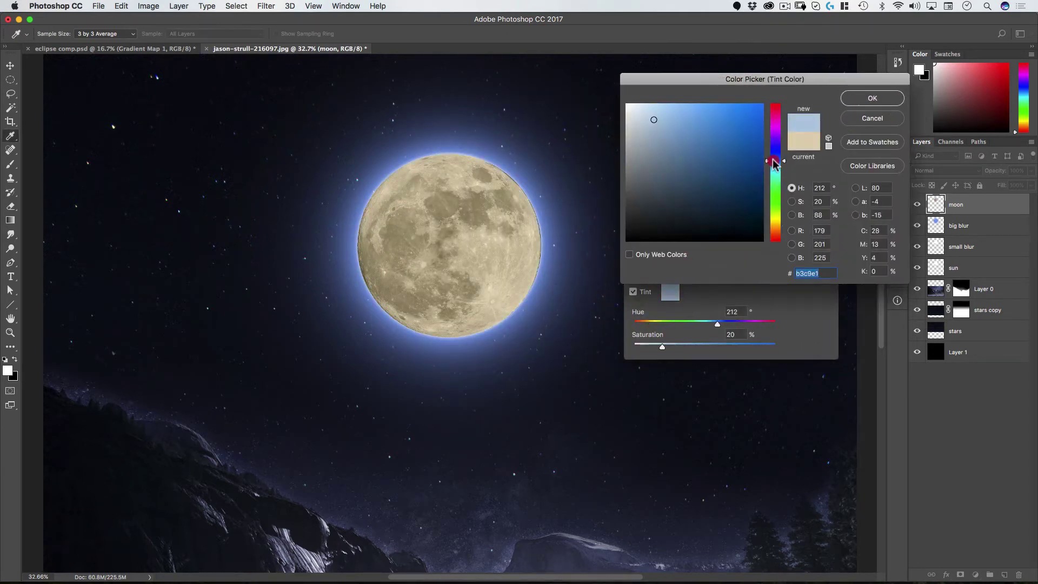
{"action": "left_click", "coordinate": [872, 98]}
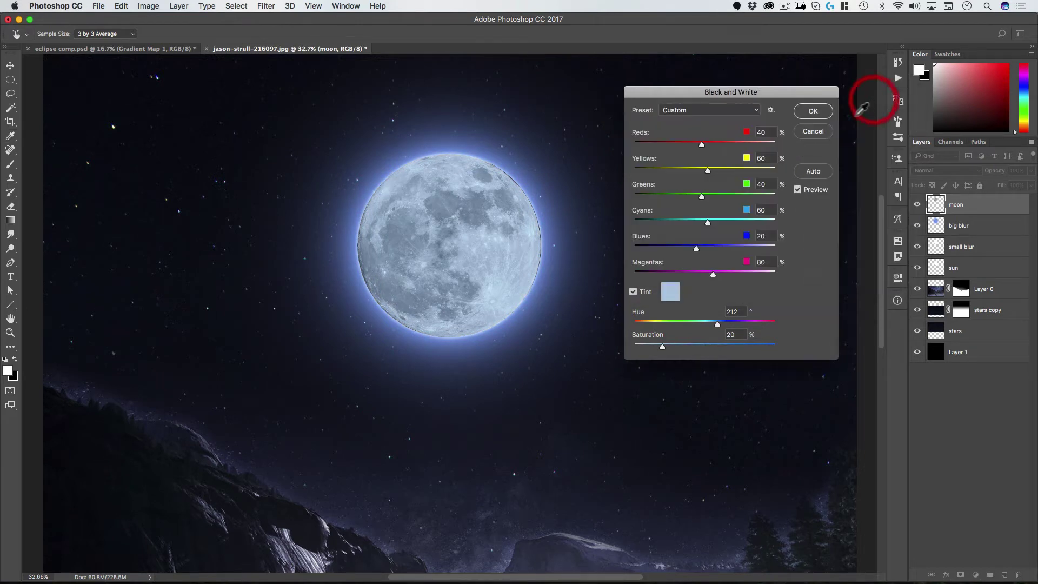
{"action": "left_click", "coordinate": [820, 109]}
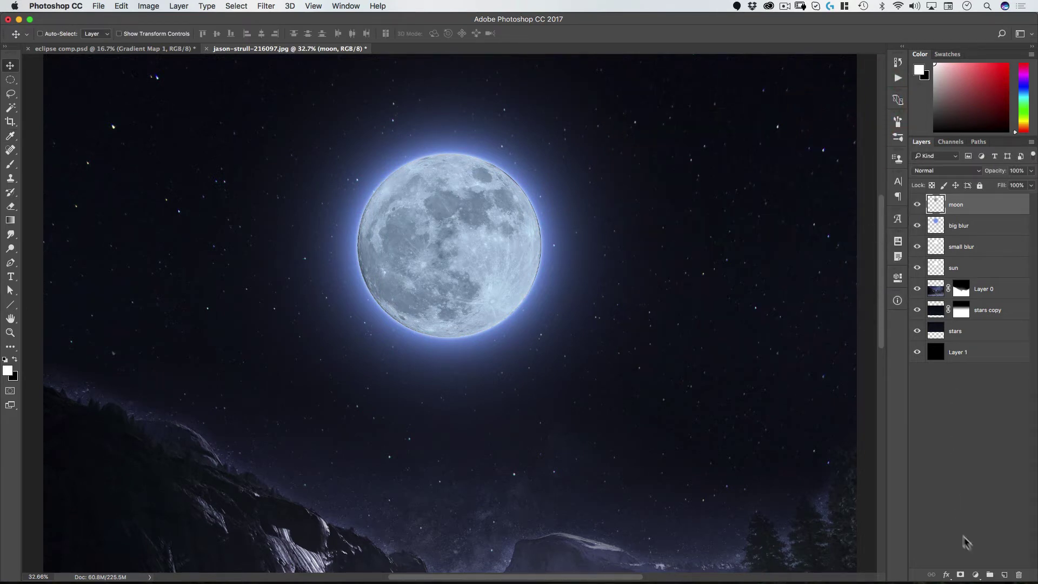
Add a new layer above the moon and fill it with black as the foreground color
{"action": "left_click", "coordinate": [1003, 573]}
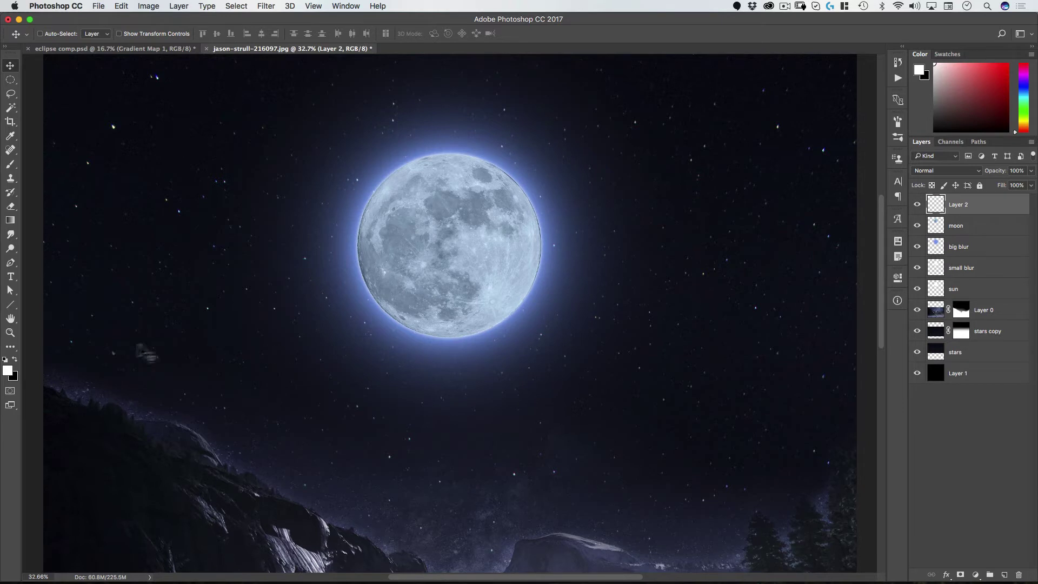
{"action": "left_click", "coordinate": [14, 360]}
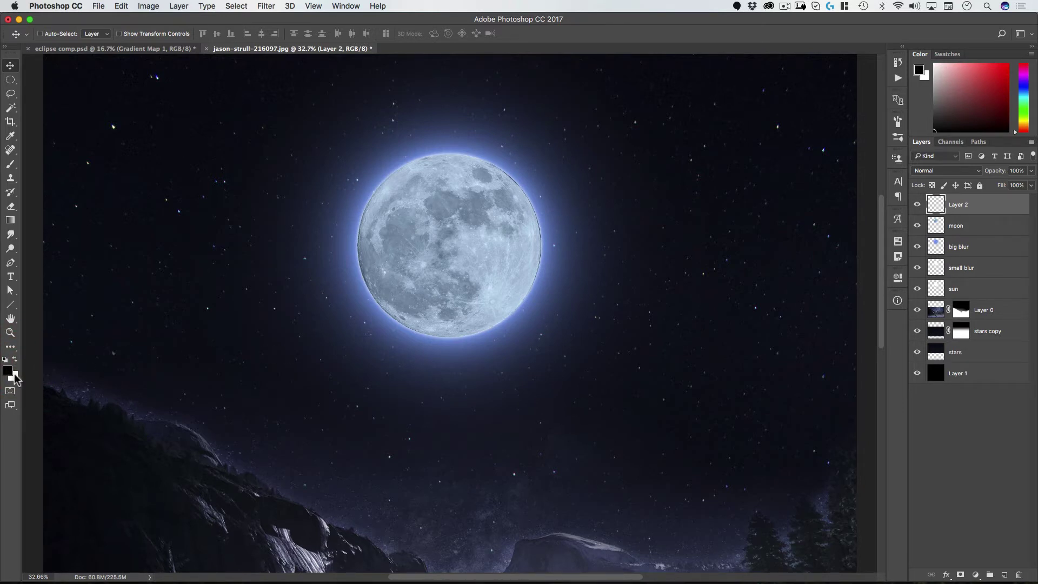
{"action": "key", "text": "x"}
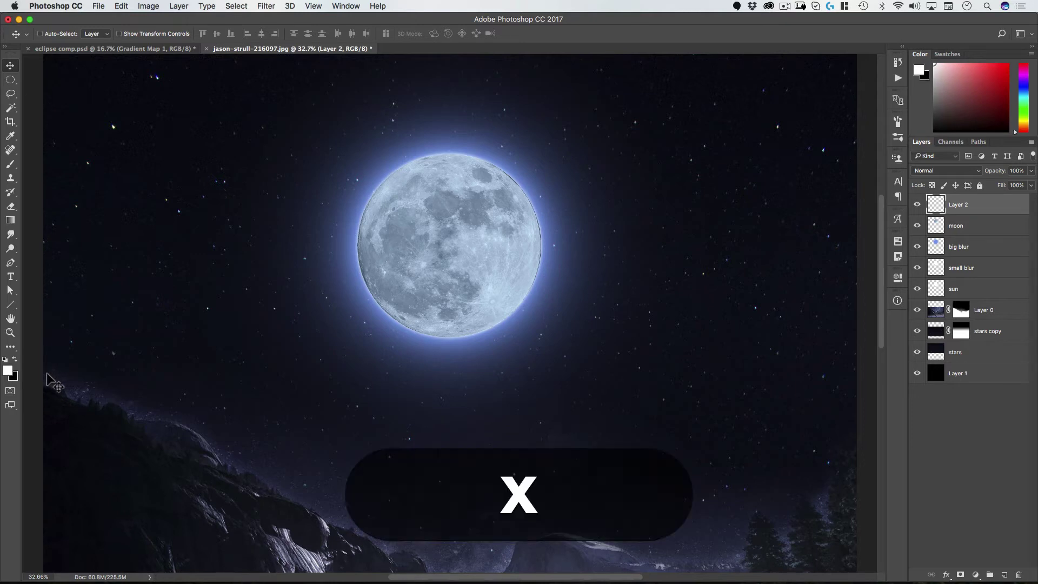
{"action": "key", "text": "x"}
{"action": "key", "text": "x"}
{"action": "key", "text": "x"}
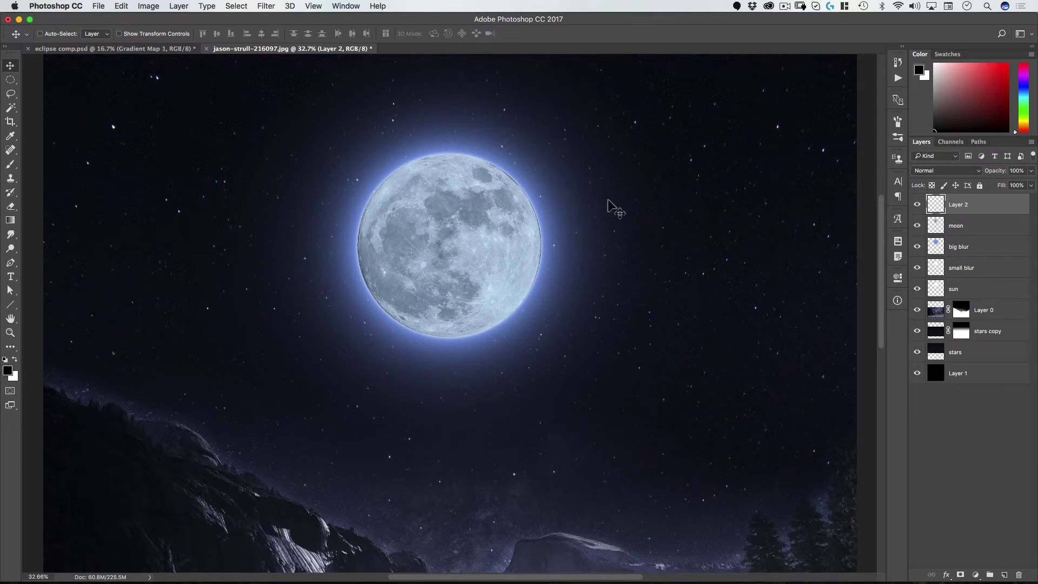
{"action": "key", "text": "alt"}
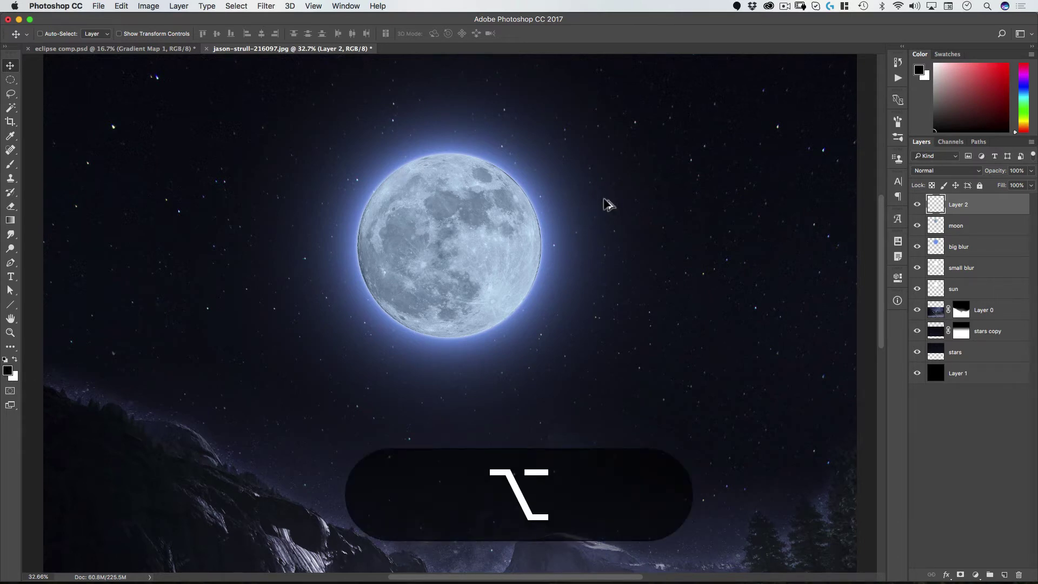
{"action": "key", "text": "alt+BackSpace"}
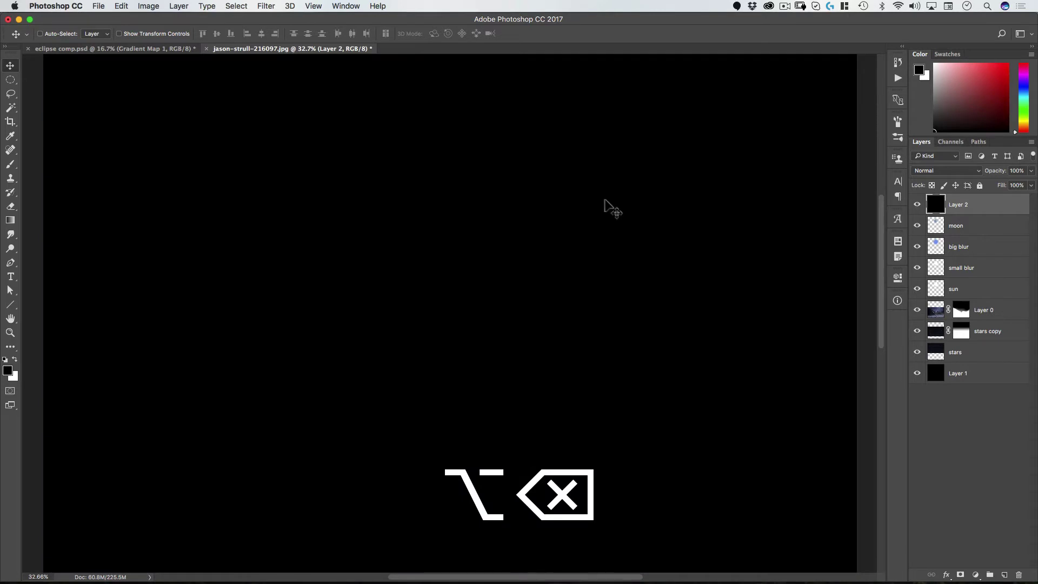
Clip the black layer to the moon layer and lower its opacity to 95%
{"action": "left_click", "coordinate": [935, 215], "text": "alt"}
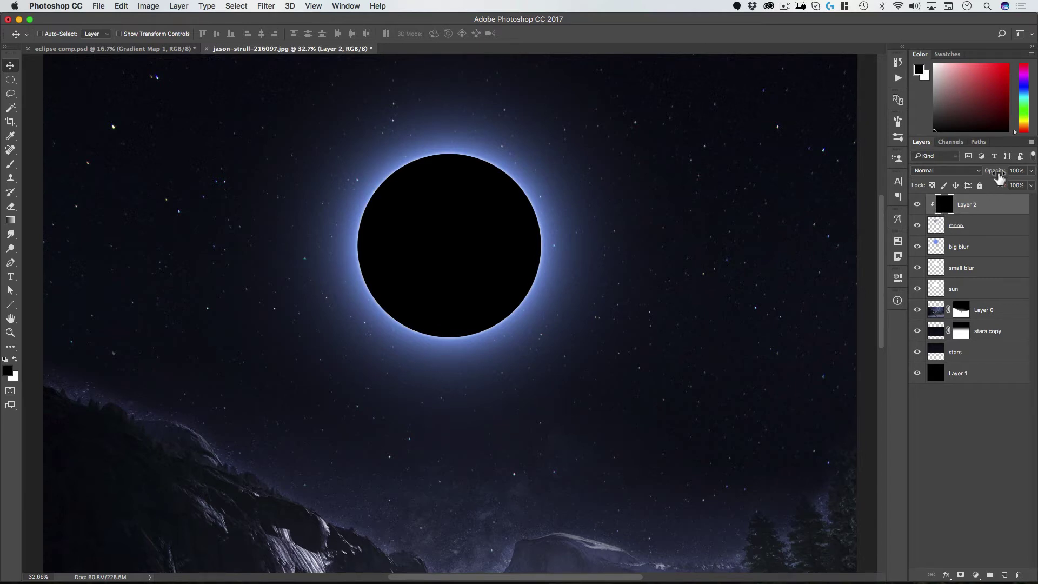
{"action": "left_click_drag", "start_coordinate": [998, 177], "coordinate": [997, 177]}
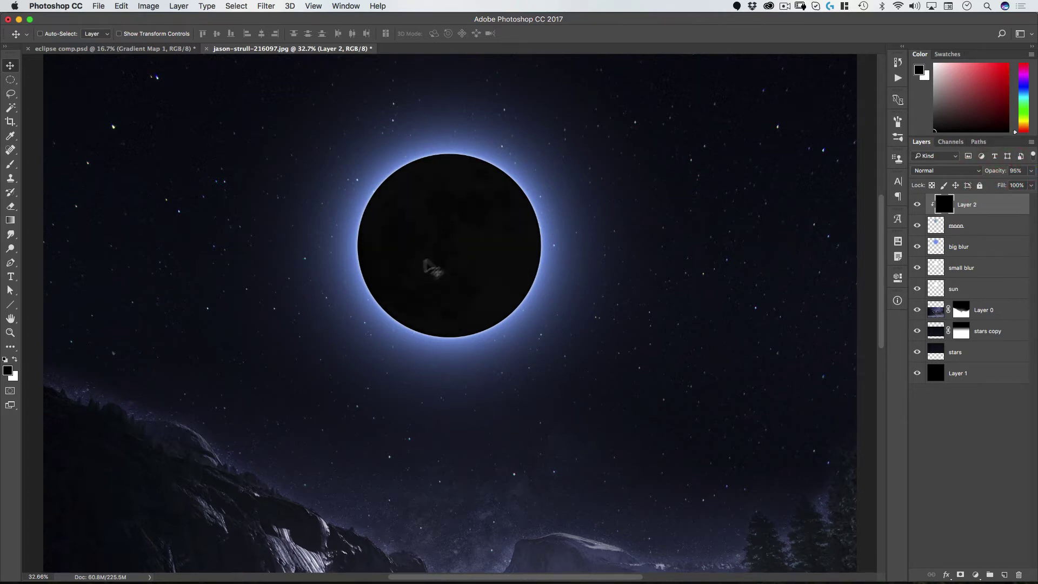
Show the rulers and place a vertical guide through the sun's center, using the sun layer's transform box as reference
{"action": "left_click_drag", "start_coordinate": [433, 255], "coordinate": [408, 269]}
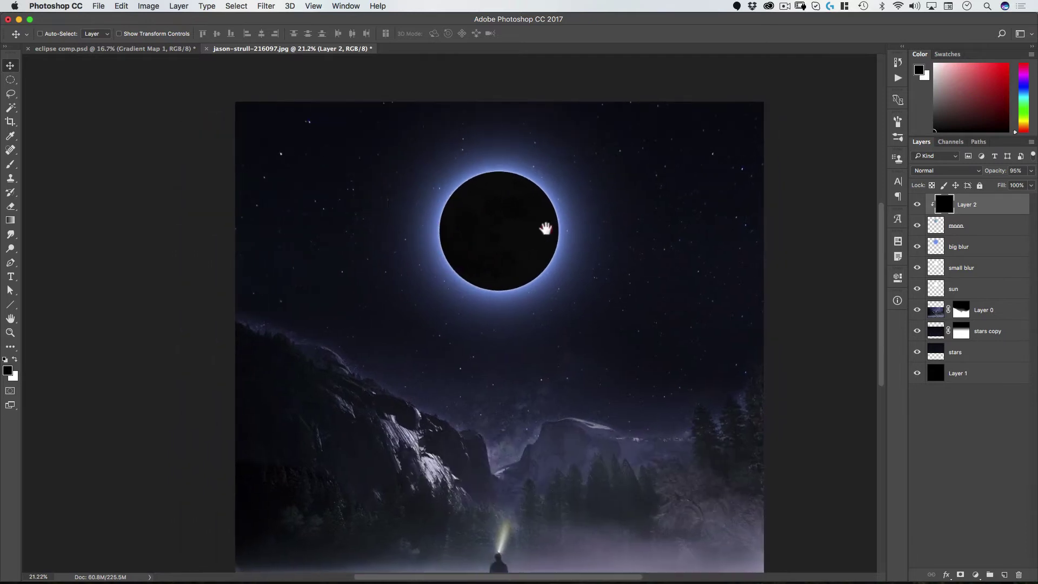
{"action": "left_click", "coordinate": [546, 228]}
{"action": "left_click", "coordinate": [934, 292]}
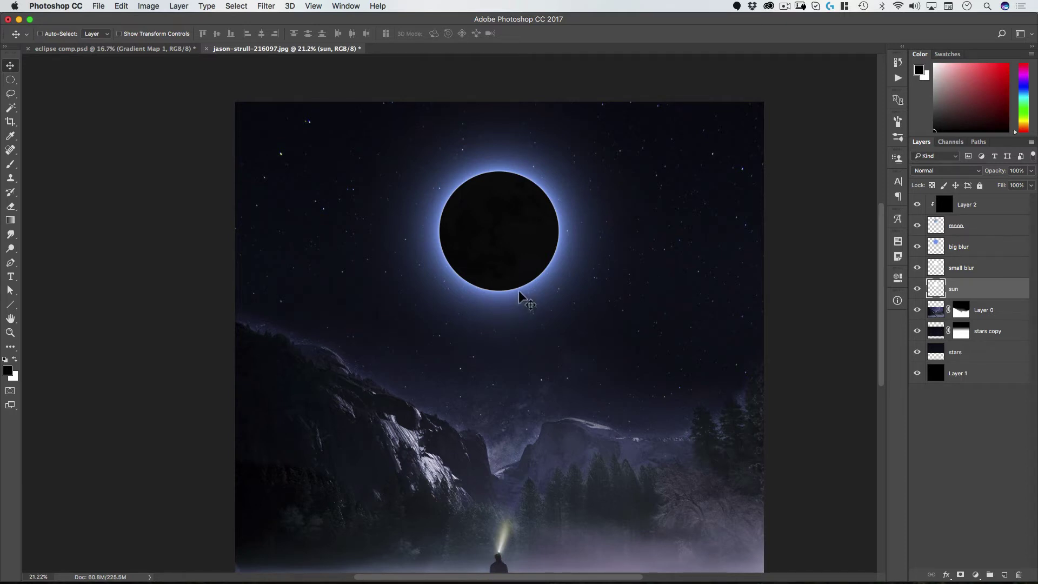
{"action": "key", "text": "super+t"}
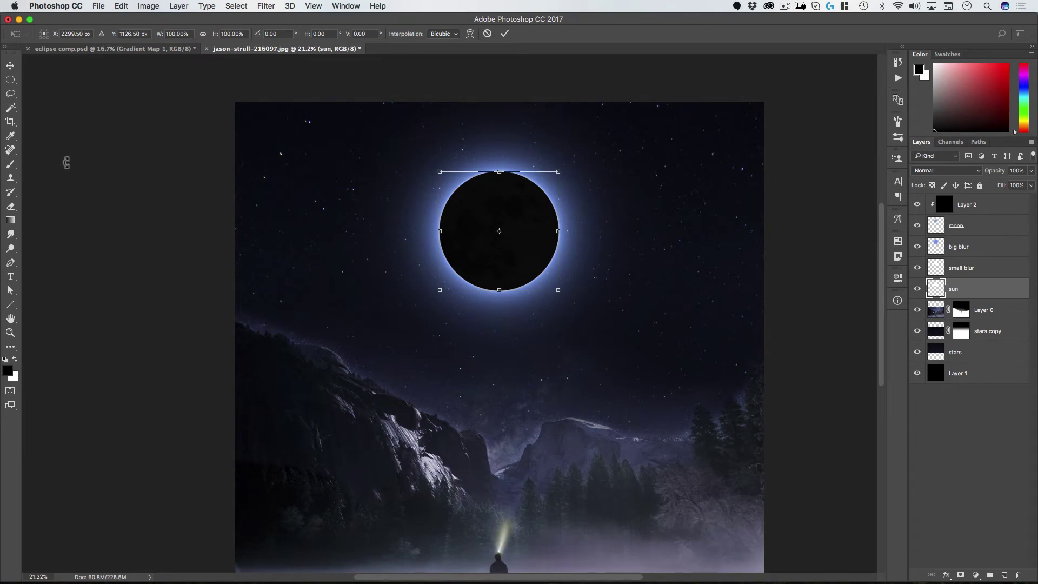
{"action": "key", "text": "super+r"}
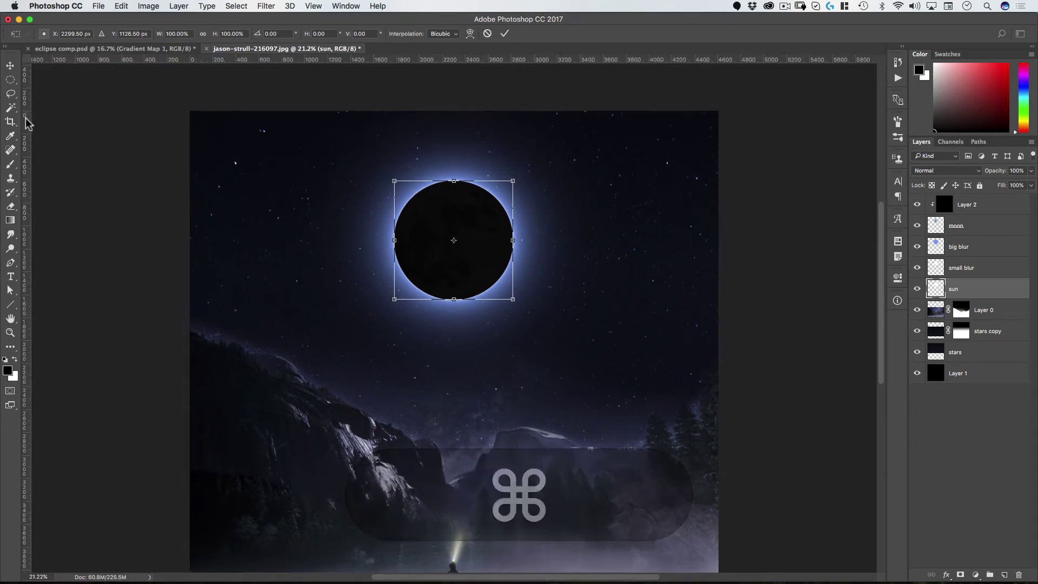
{"action": "left_click_drag", "start_coordinate": [27, 120], "coordinate": [441, 244]}
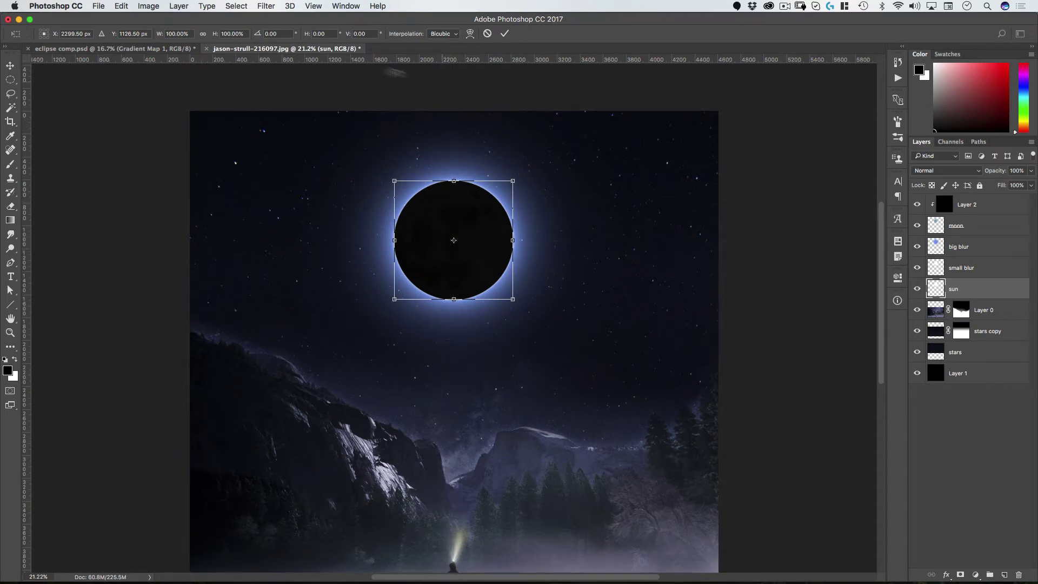
{"action": "left_click", "coordinate": [313, 6]}
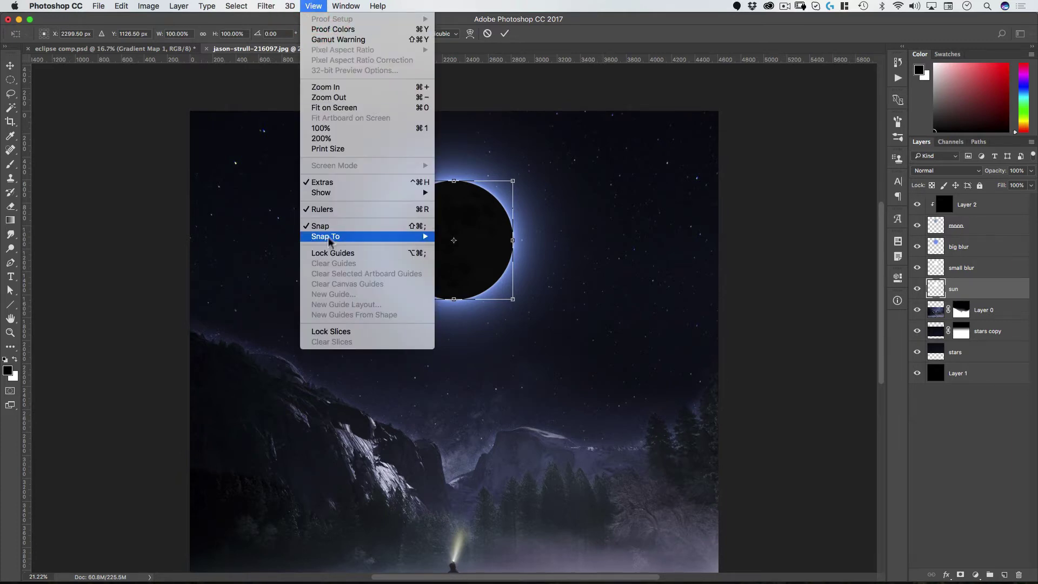
{"action": "mouse_move", "coordinate": [335, 237]}
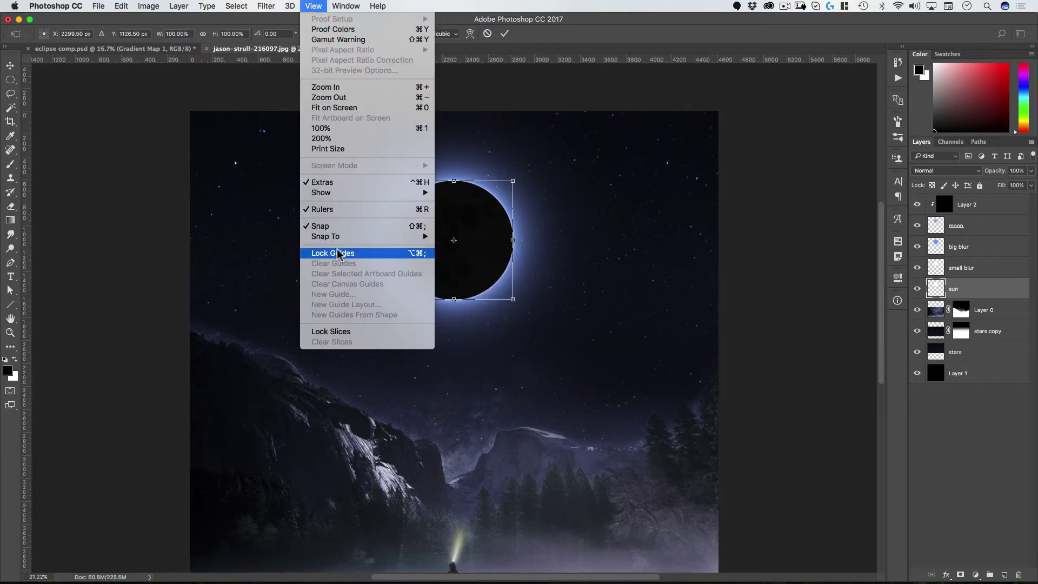
{"action": "mouse_move", "coordinate": [345, 192]}
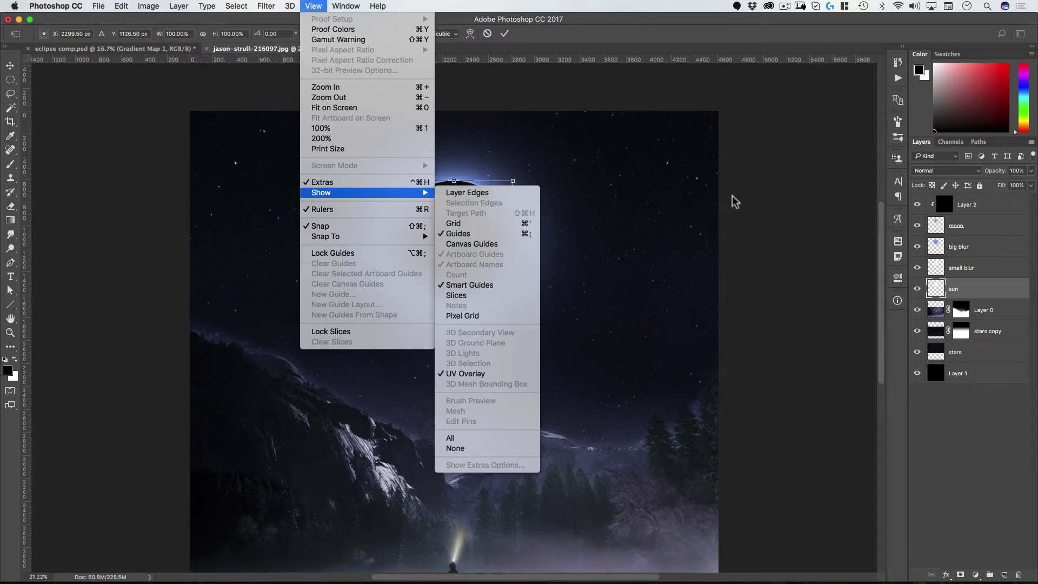
{"action": "left_click", "coordinate": [751, 194]}
{"action": "key", "text": "super+apostrophe"}
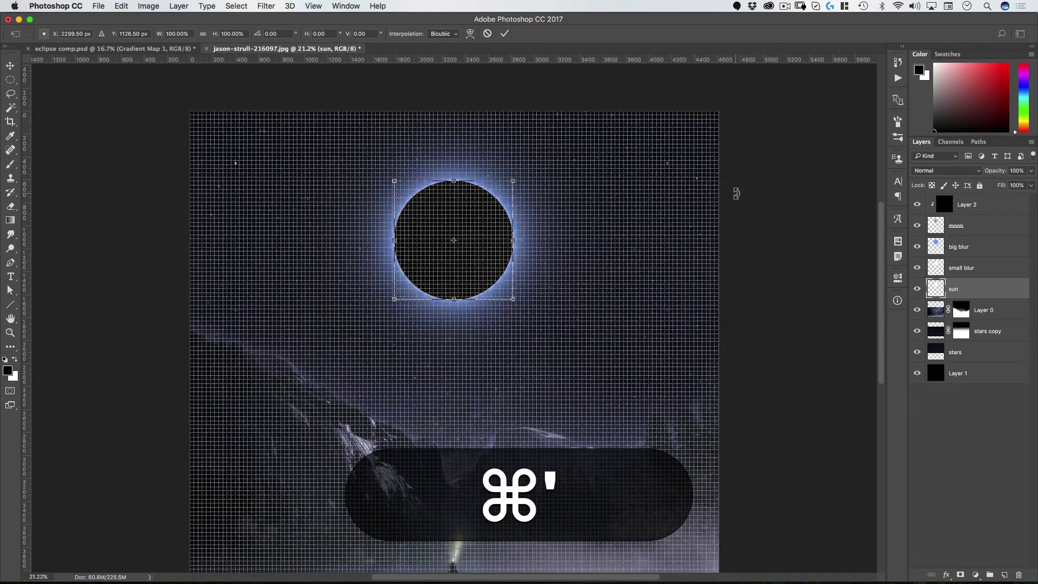
{"action": "key", "text": "super+apostrophe"}
Make the guides visible, place a horizontal guide through the sun's center, and cancel the transform
{"action": "key", "text": "super+semicolon"}
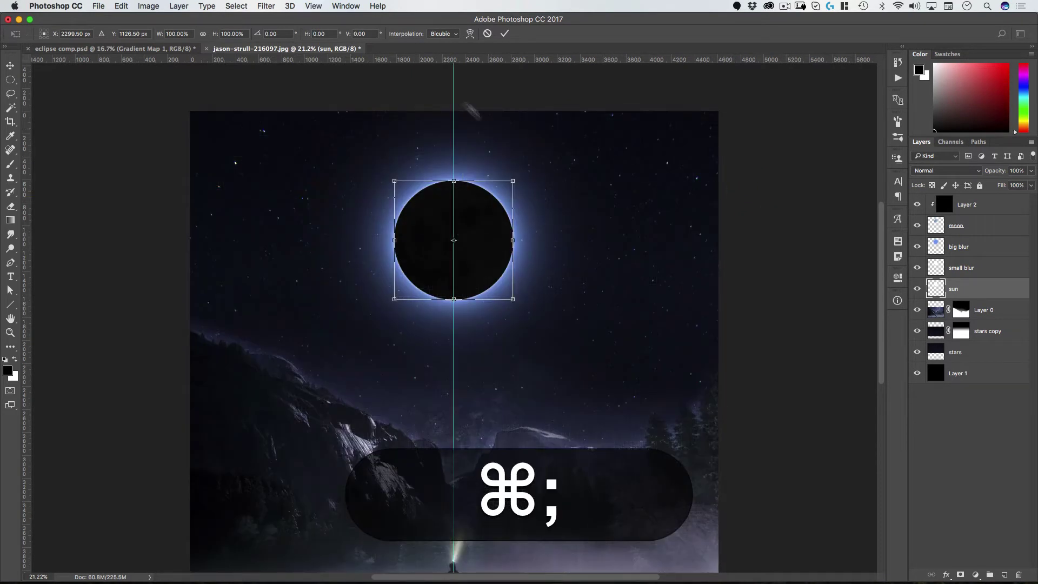
{"action": "left_click_drag", "start_coordinate": [395, 64], "coordinate": [432, 238]}
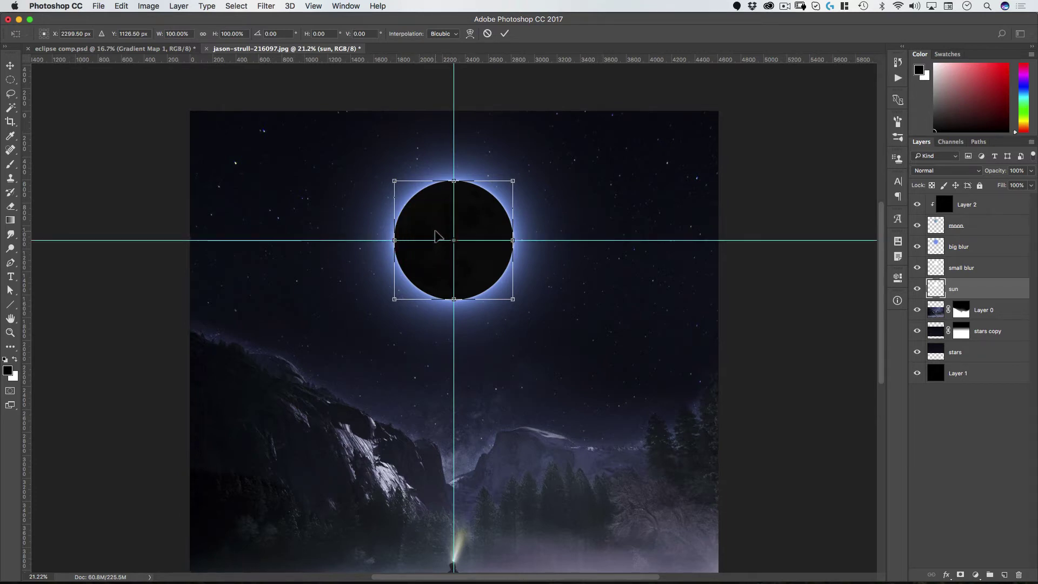
{"action": "left_click", "coordinate": [487, 33]}
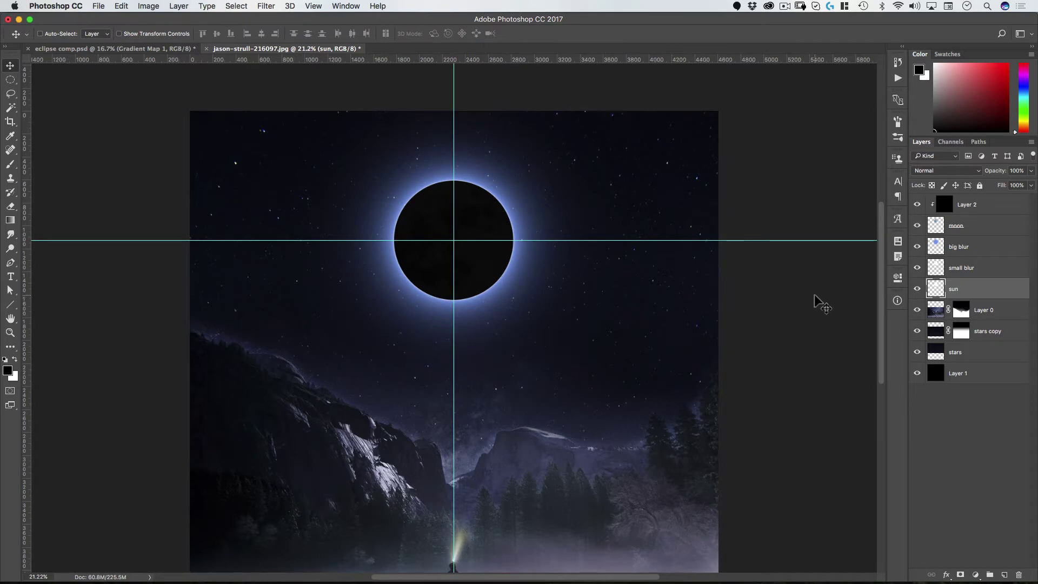
Add a new layer above the clipped black layer and name it rays
{"action": "left_click", "coordinate": [989, 211]}
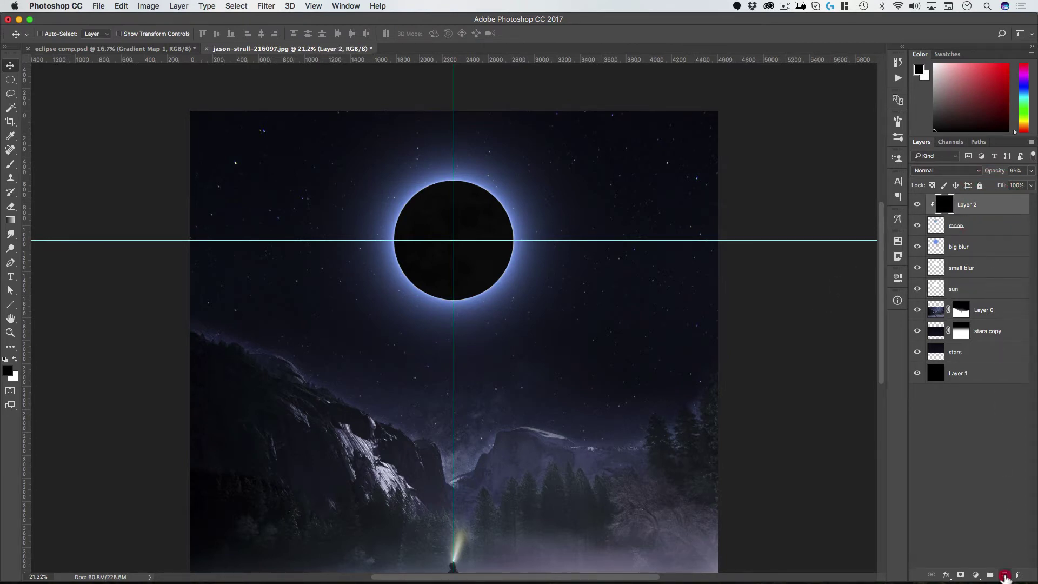
{"action": "left_click", "coordinate": [1004, 574]}
{"action": "double_click", "coordinate": [959, 205]}
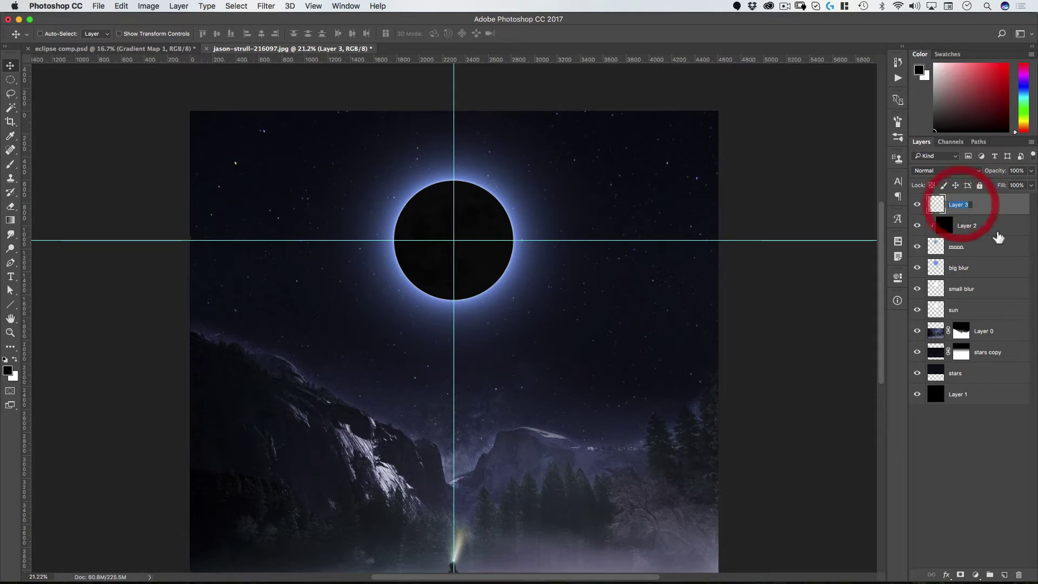
{"action": "type", "text": "rays"}
{"action": "key", "text": "Return"}
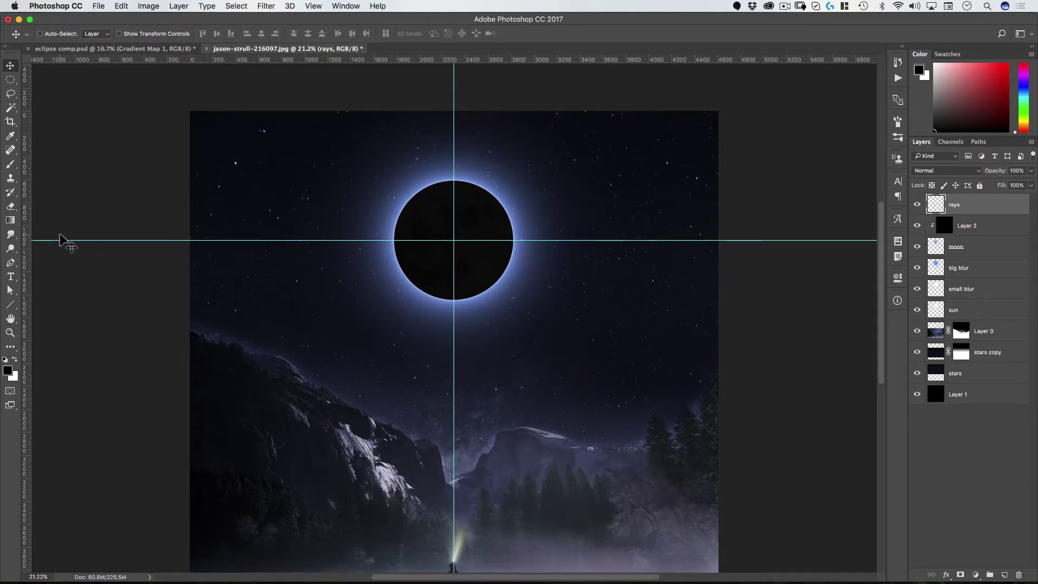
Edit the Gradient tool's gradient, changing its type to Noise with Restrict Colors turned on
{"action": "left_click", "coordinate": [11, 221]}
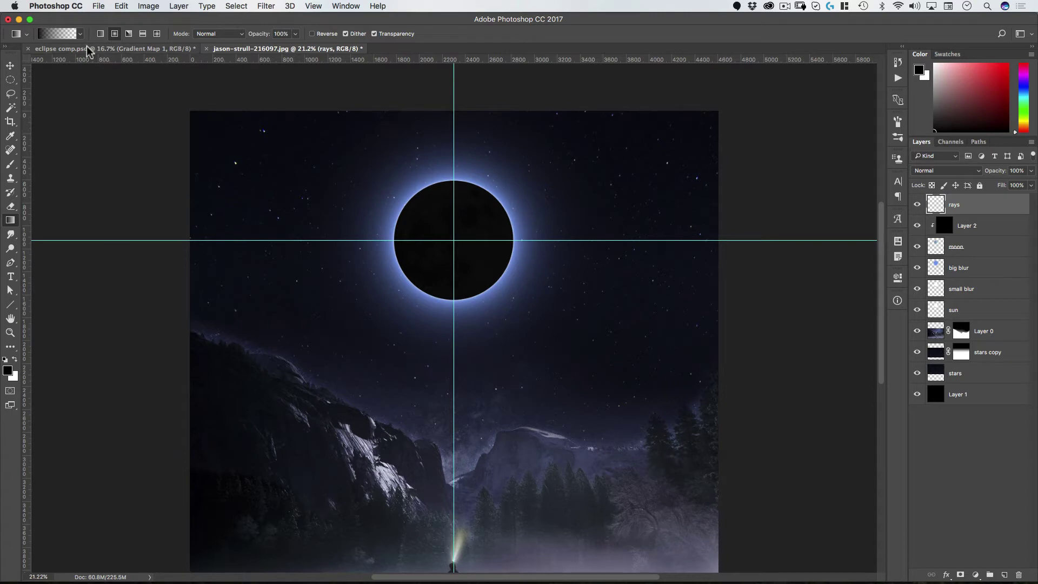
{"action": "left_click", "coordinate": [59, 34]}
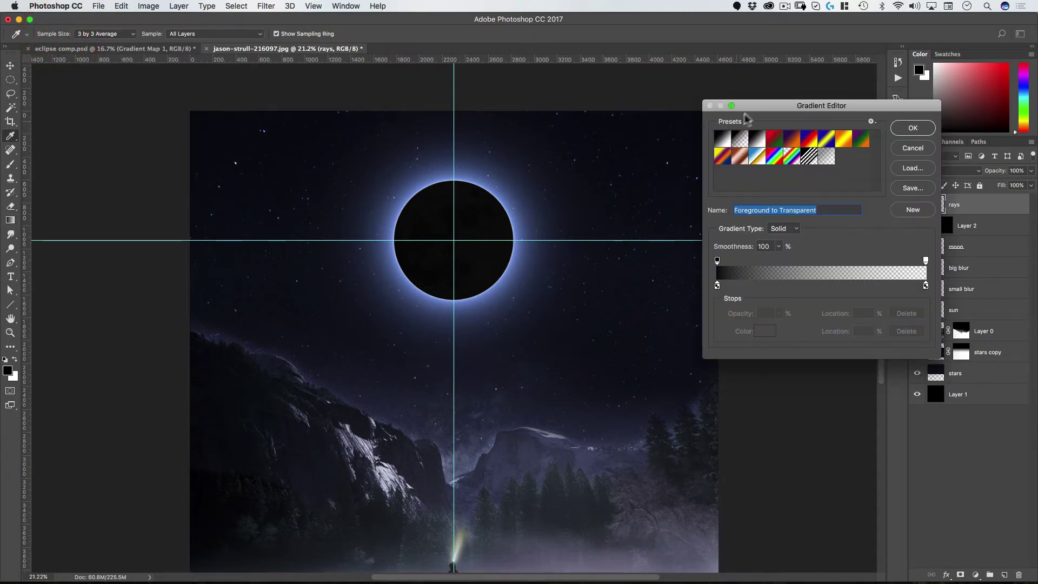
{"action": "left_click_drag", "start_coordinate": [764, 107], "coordinate": [426, 93]}
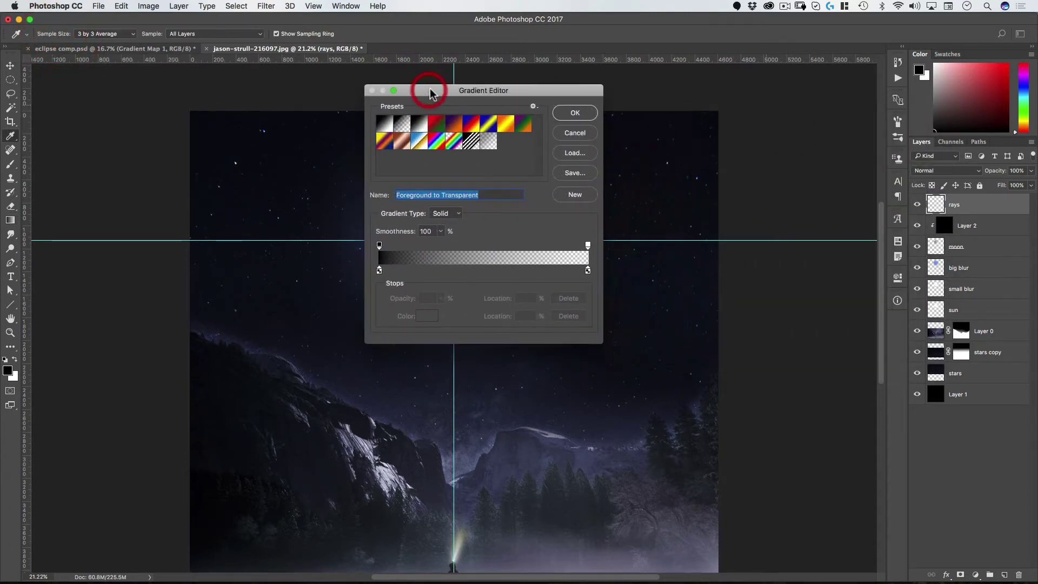
{"action": "left_click", "coordinate": [448, 215]}
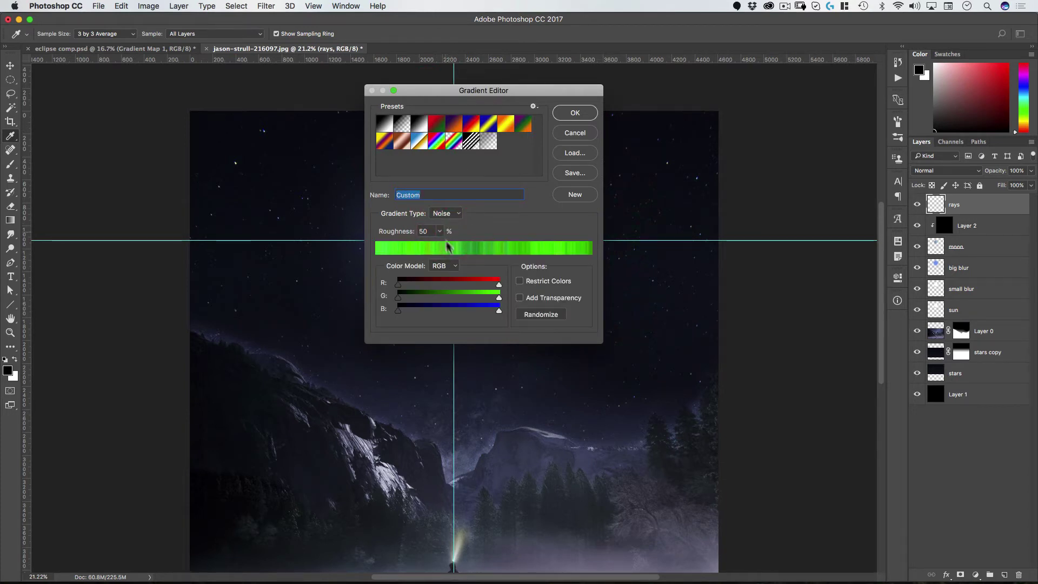
{"action": "left_click", "coordinate": [523, 281]}
{"action": "left_click", "coordinate": [525, 281]}
{"action": "left_click", "coordinate": [522, 282]}
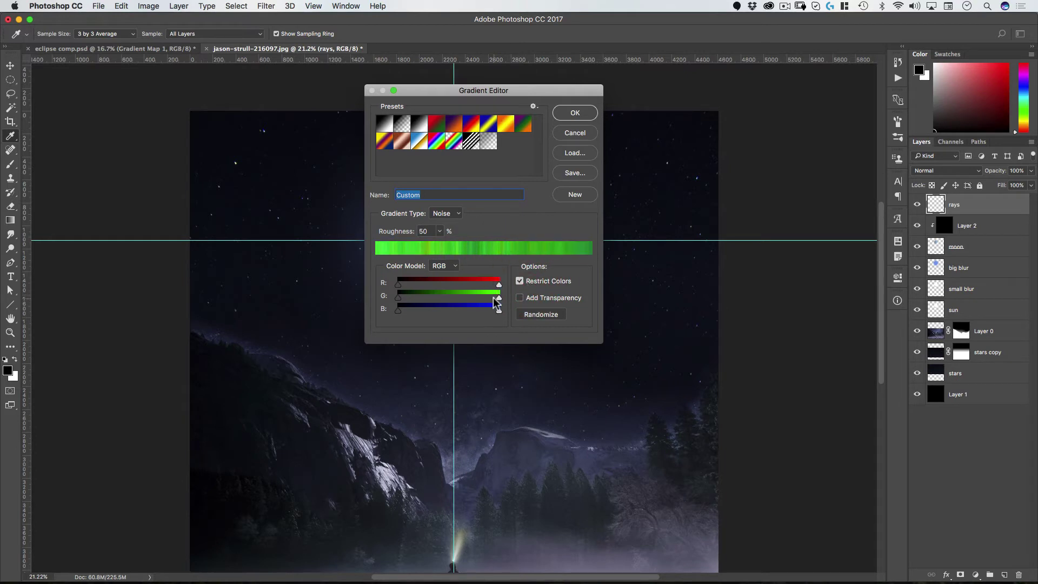
{"action": "left_click", "coordinate": [522, 281]}
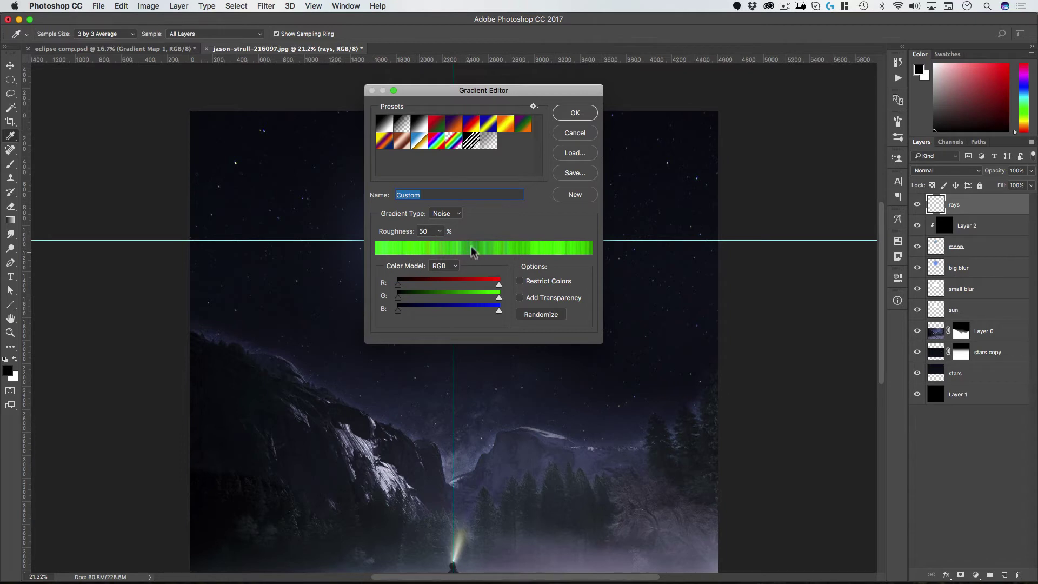
{"action": "left_click", "coordinate": [519, 281]}
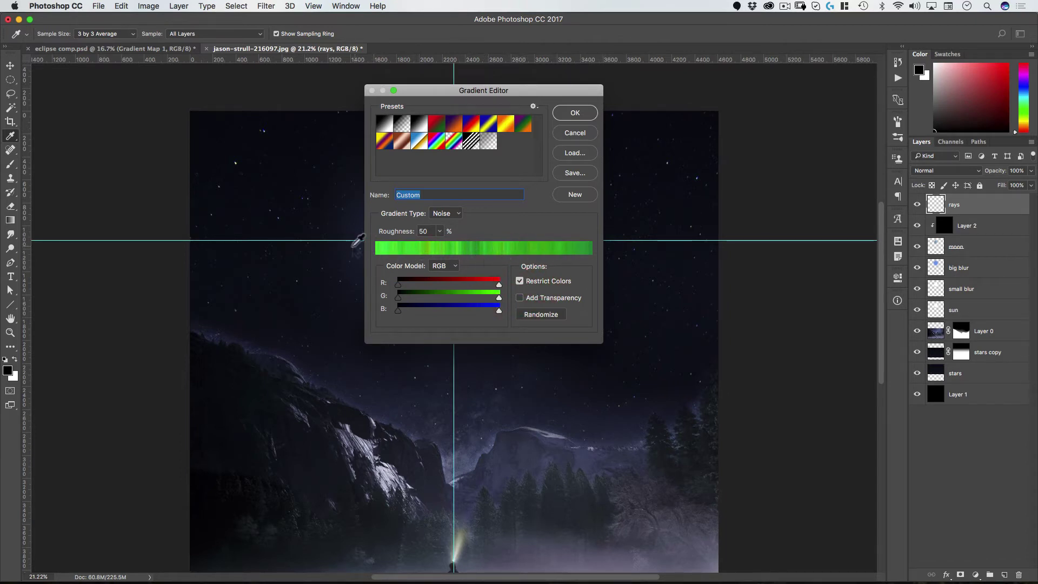
Switch the noise gradient's color model to HSB and reduce its maximum saturation to zero
{"action": "left_click", "coordinate": [445, 267]}
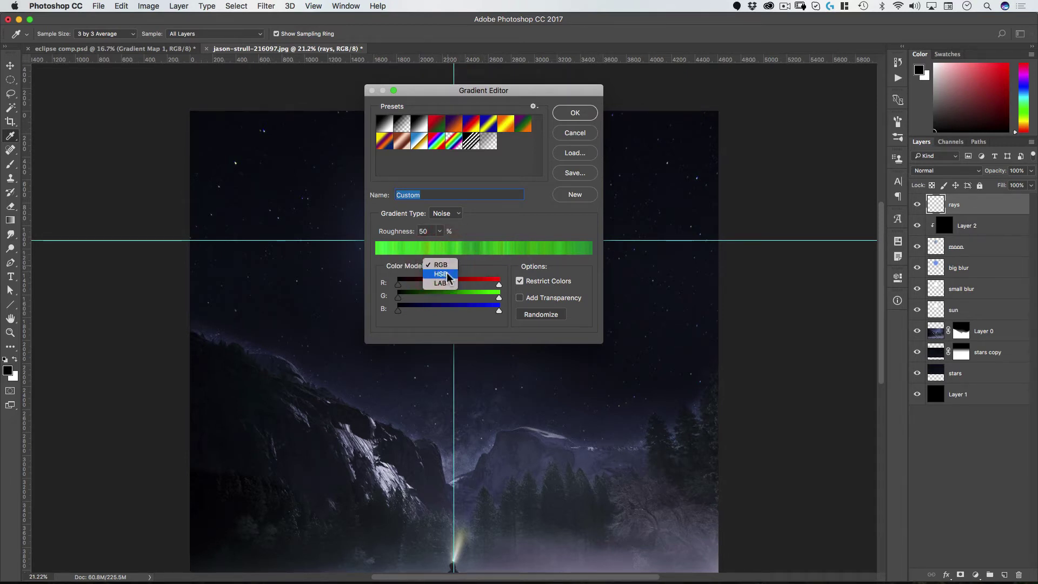
{"action": "left_click", "coordinate": [446, 270]}
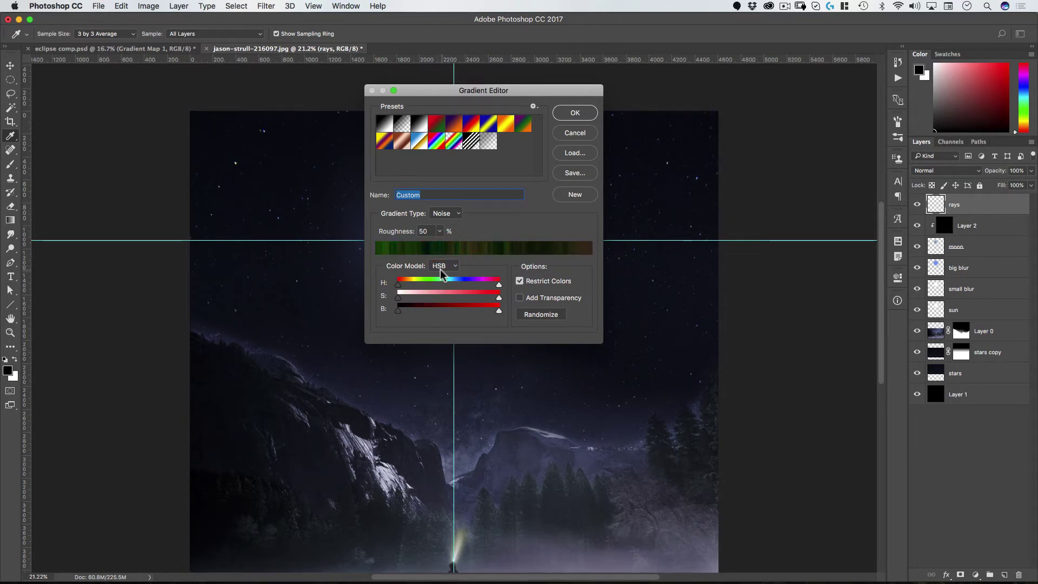
{"action": "left_click_drag", "start_coordinate": [502, 302], "coordinate": [385, 302]}
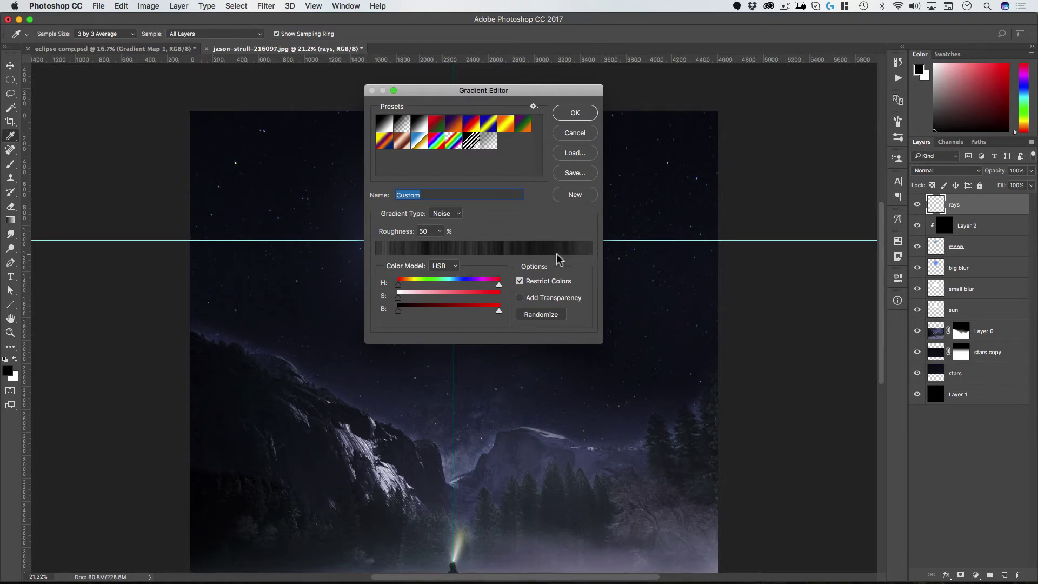
Randomize the gray noise gradient several times until the pattern has varied dark and light bands, and accept it
{"action": "left_click", "coordinate": [541, 315]}
{"action": "left_click", "coordinate": [541, 315]}
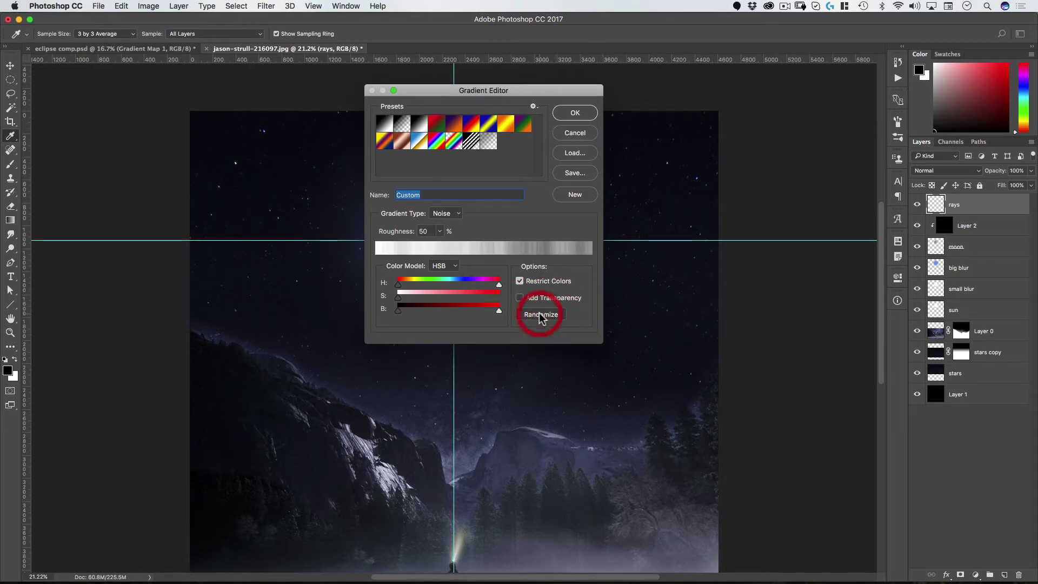
{"action": "left_click", "coordinate": [540, 315]}
{"action": "left_click", "coordinate": [541, 315]}
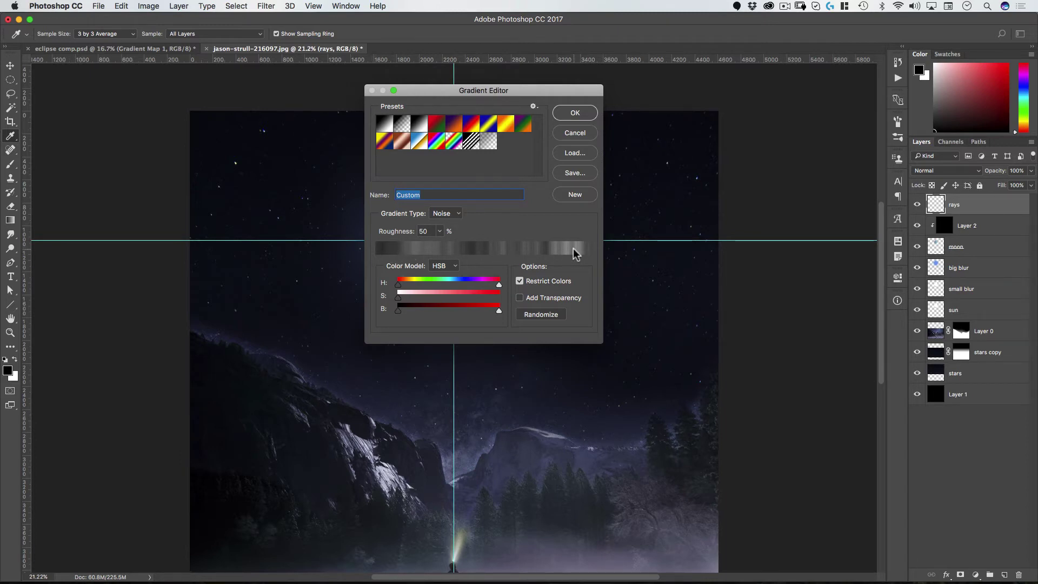
{"action": "left_click", "coordinate": [575, 113]}
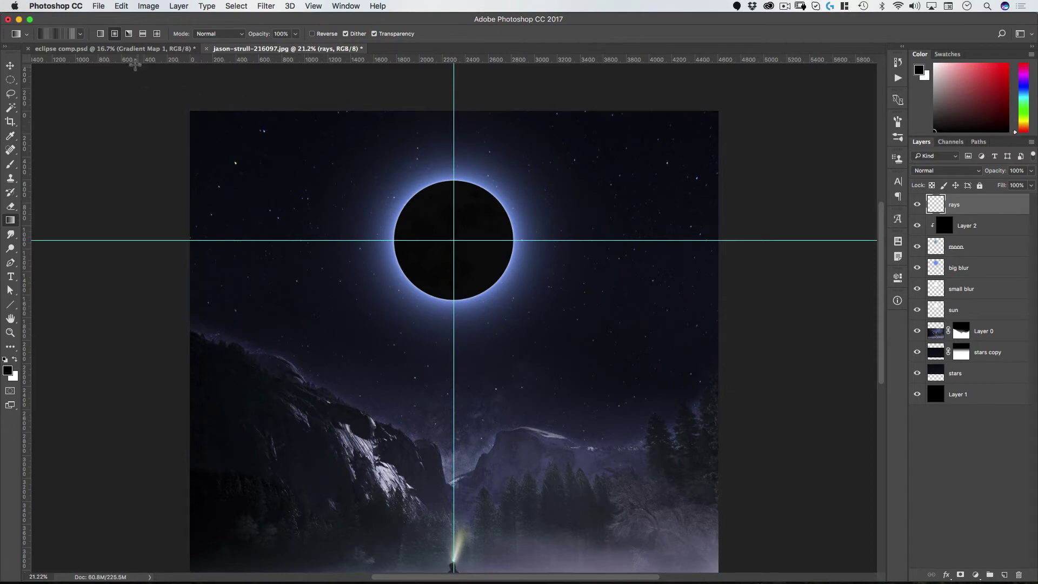
Draw the noise as an Angle gradient from the guide intersection on the rays layer, redrawing it in different directions and ending toward the upper right
{"action": "left_click", "coordinate": [128, 35]}
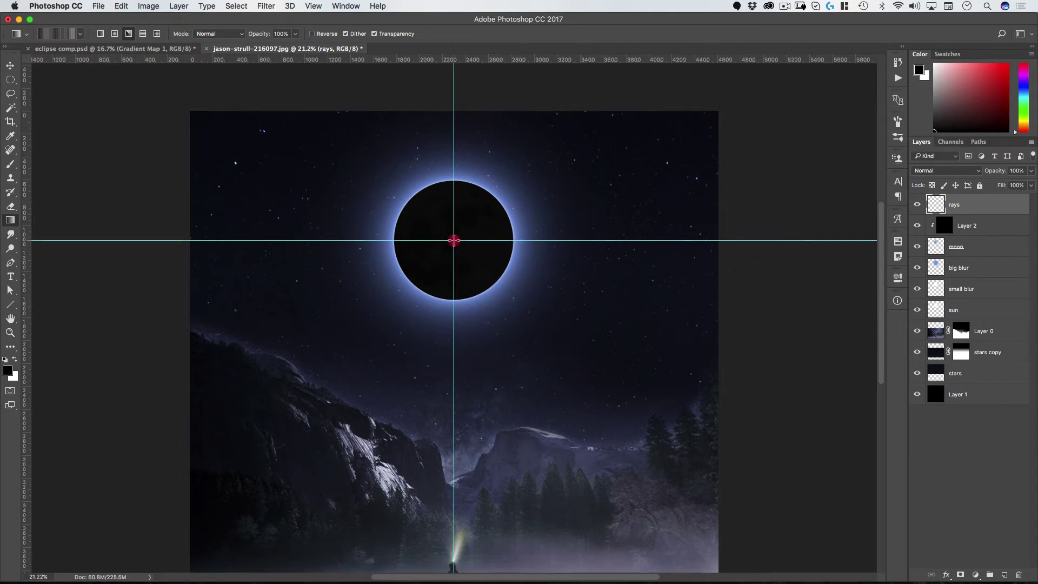
{"action": "key", "text": "shift"}
{"action": "left_click_drag", "start_coordinate": [454, 240], "coordinate": [326, 241]}
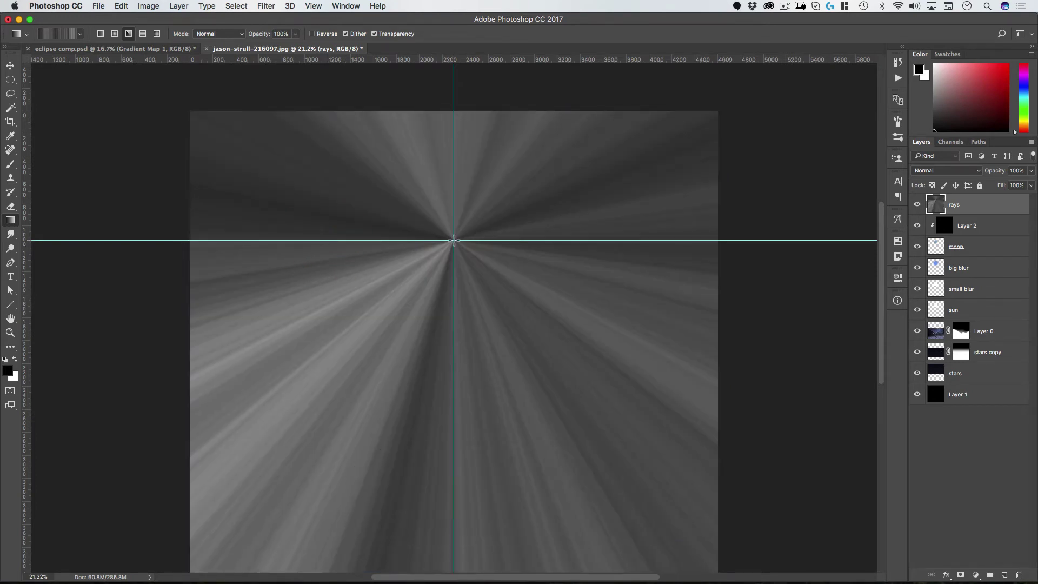
{"action": "left_click_drag", "start_coordinate": [454, 240], "coordinate": [343, 159]}
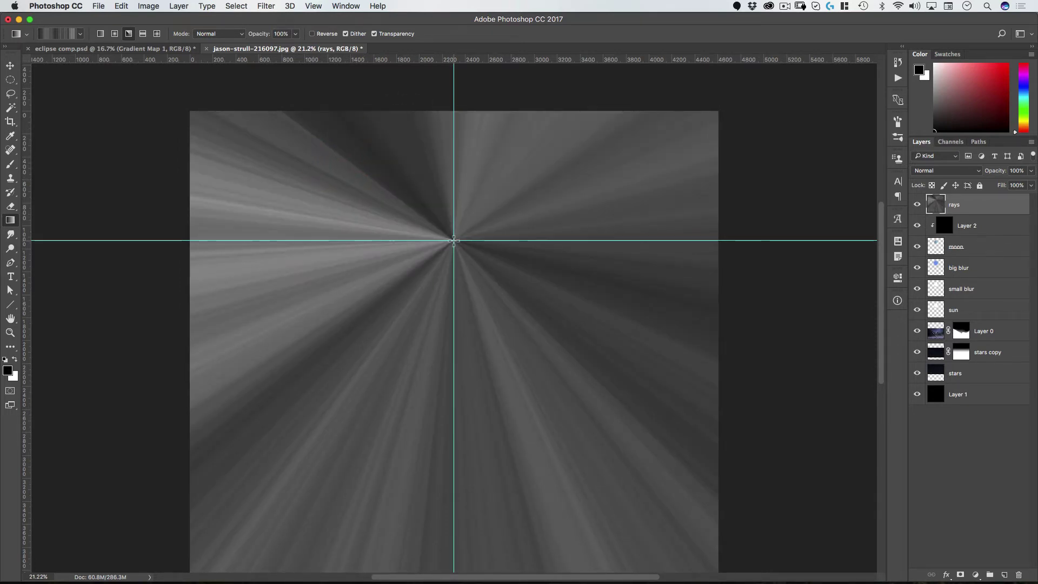
{"action": "left_click_drag", "start_coordinate": [454, 240], "coordinate": [454, 241]}
{"action": "left_click_drag", "start_coordinate": [454, 240], "coordinate": [580, 144]}
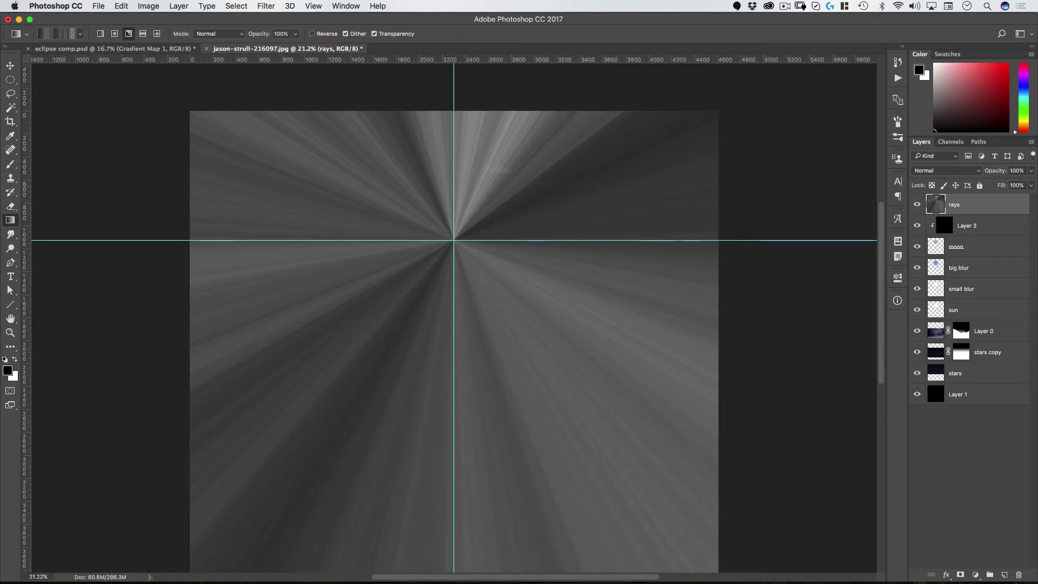
Load the RGB channel's bright areas as a selection and return to the layer list
{"action": "left_click", "coordinate": [950, 143]}
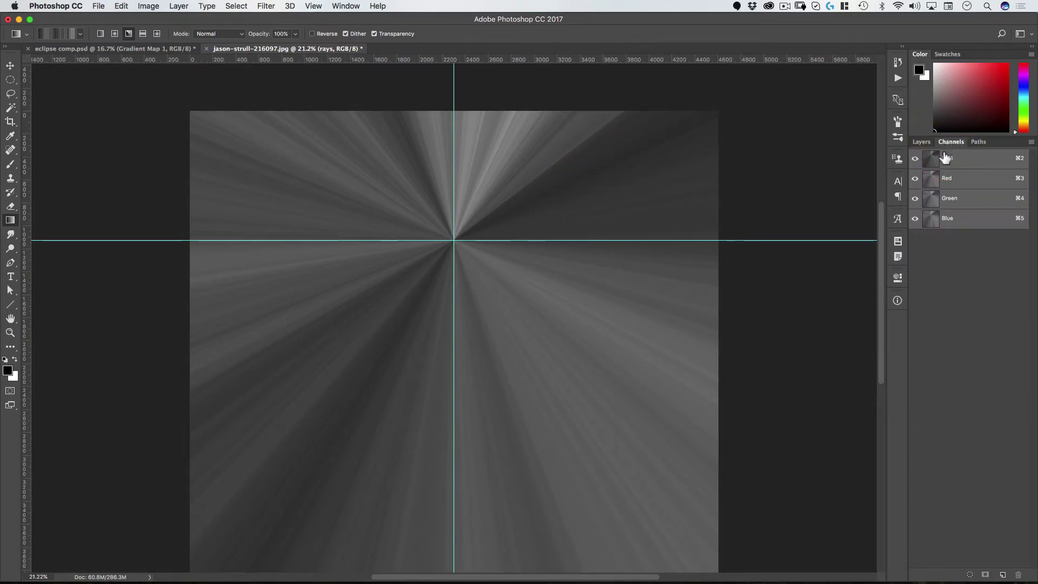
{"action": "left_click", "coordinate": [931, 164], "text": "super"}
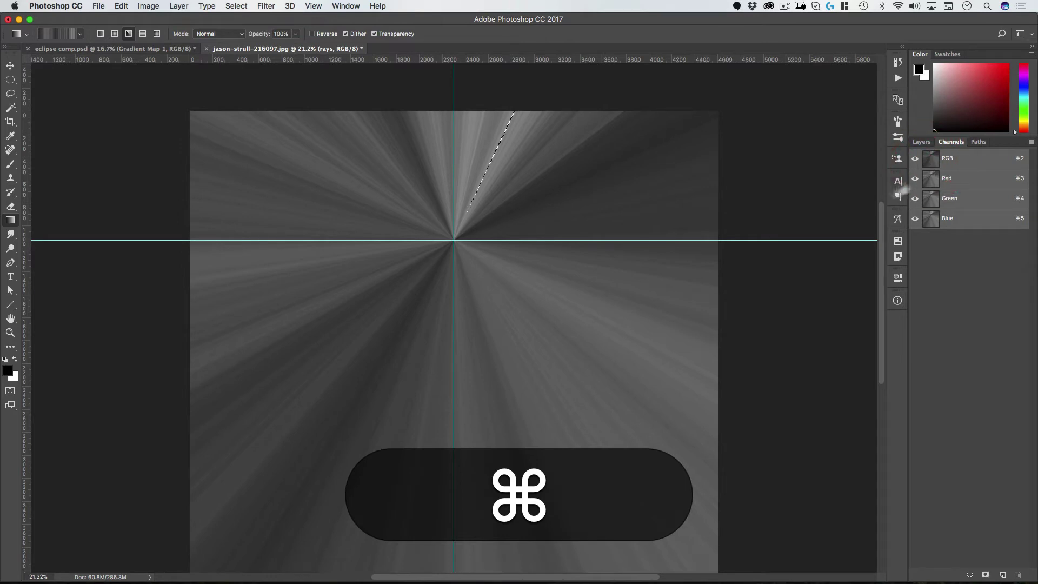
{"action": "left_click", "coordinate": [923, 142]}
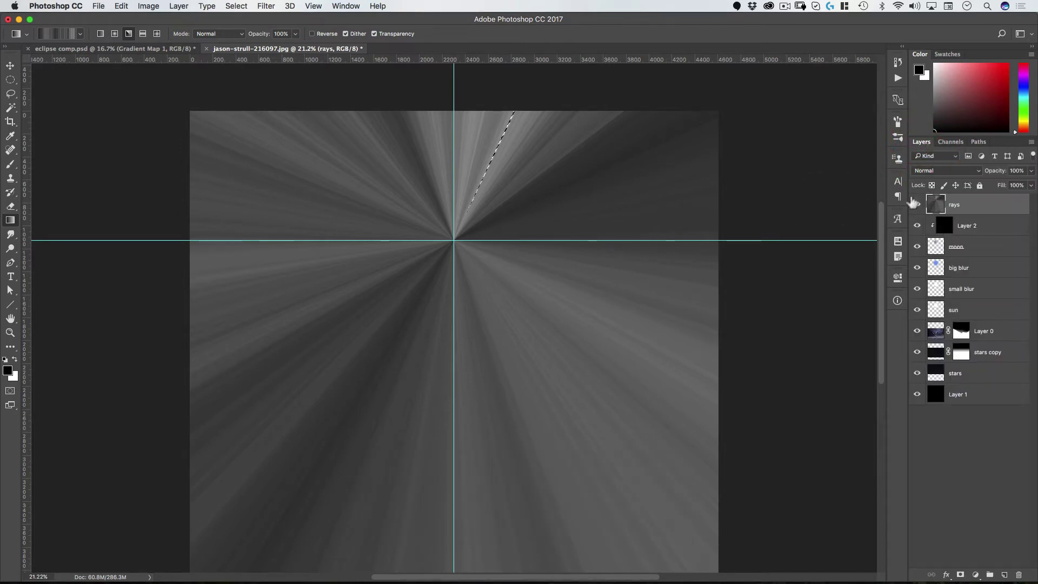
Hide the rays layer and add the active ray selection as a layer mask on the big blur layer
{"action": "left_click", "coordinate": [917, 205]}
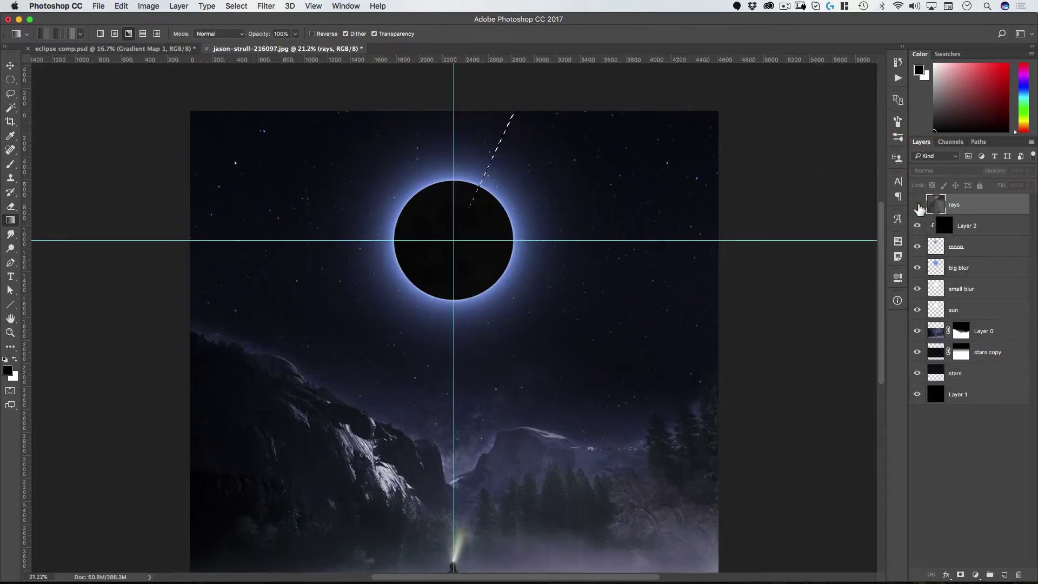
{"action": "left_click", "coordinate": [935, 268]}
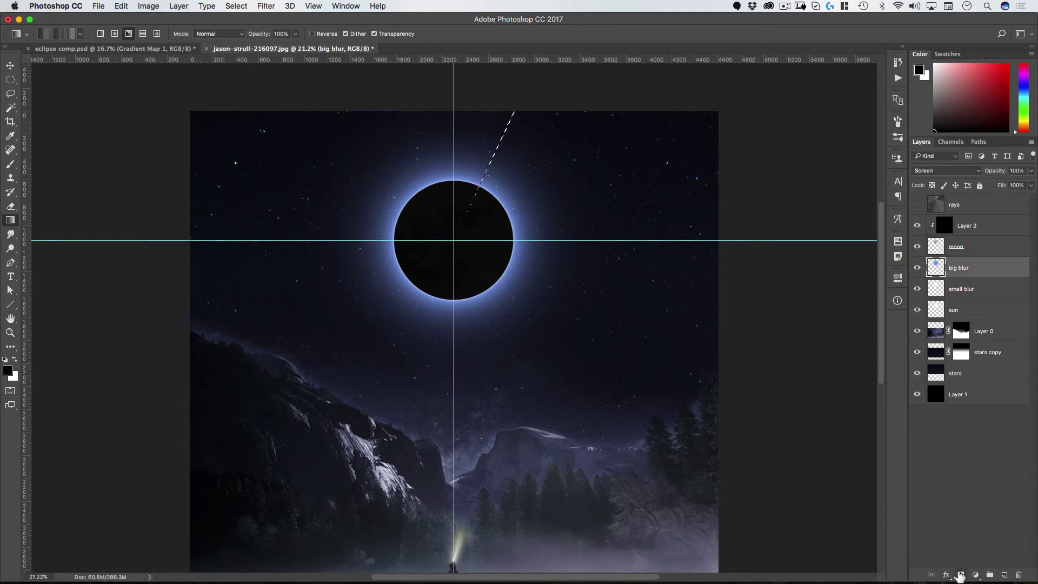
{"action": "left_click", "coordinate": [960, 574]}
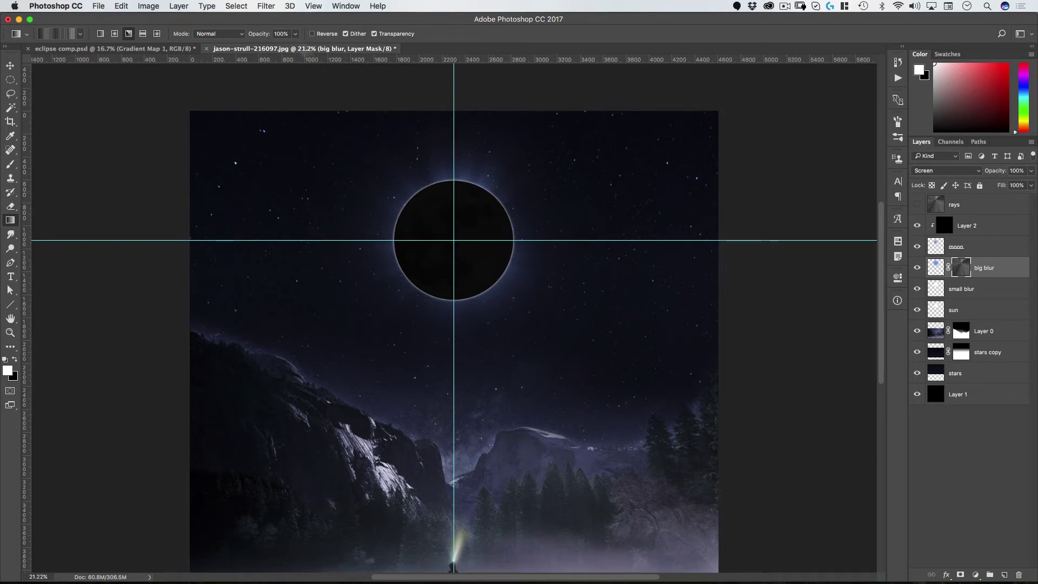
Hide the guides over the eclipse and switch to the Move tool
{"action": "left_click", "coordinate": [312, 6]}
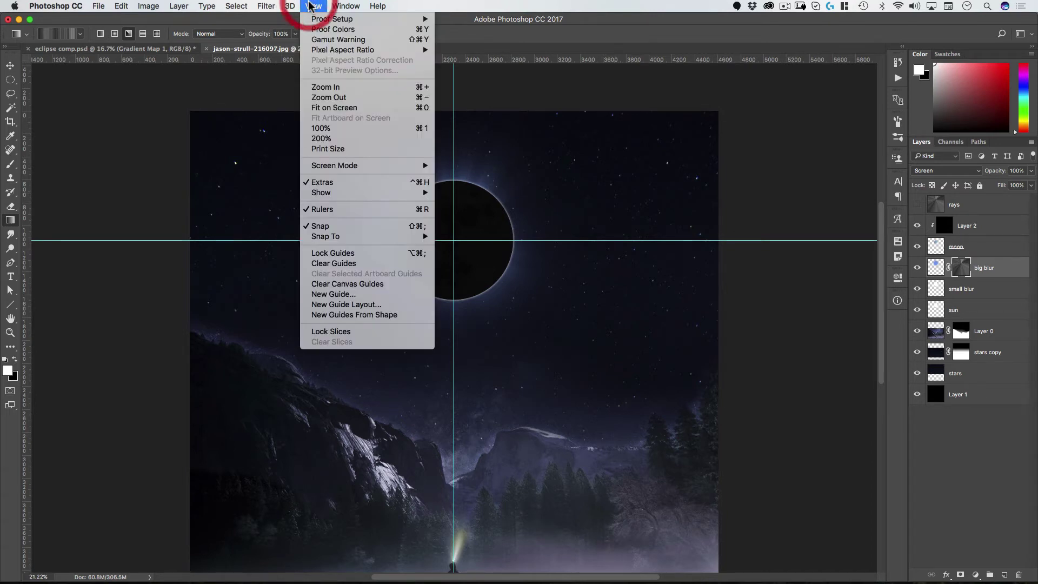
{"action": "left_click", "coordinate": [336, 184]}
{"action": "left_click", "coordinate": [313, 6]}
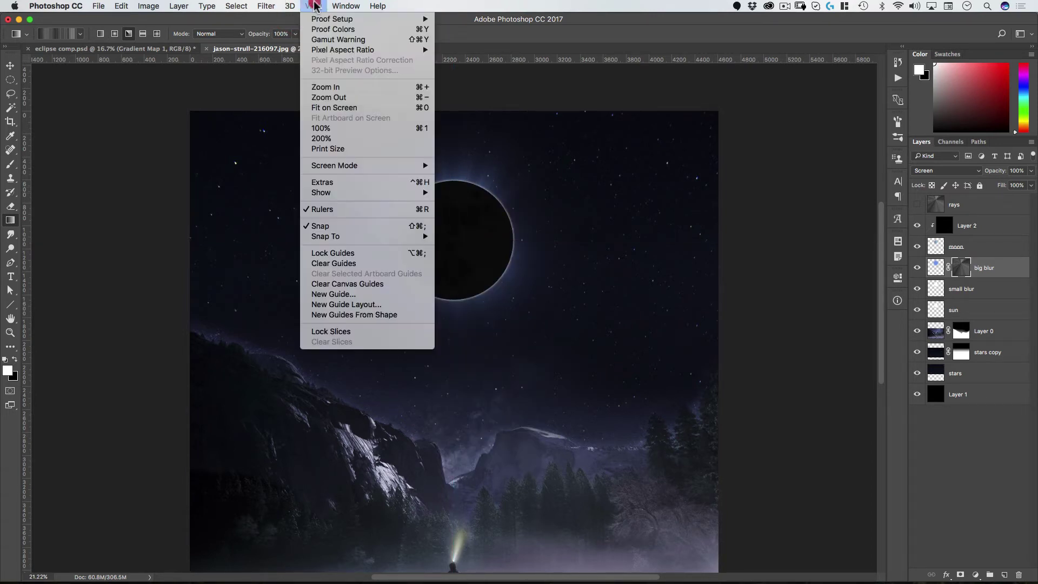
{"action": "left_click", "coordinate": [332, 186]}
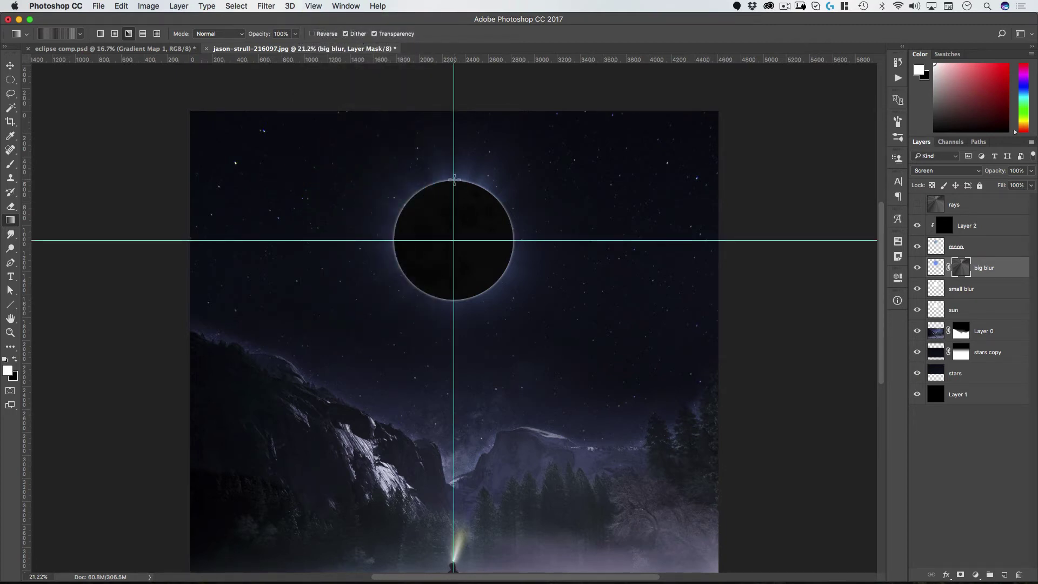
{"action": "key", "text": "super"}
{"action": "key", "text": "super+semicolon"}
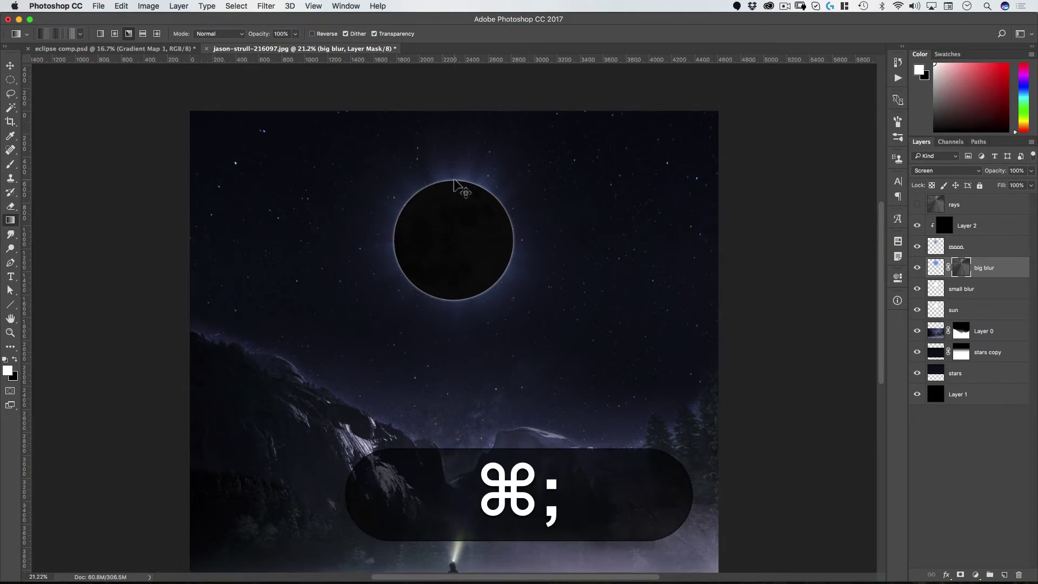
{"action": "key", "text": "v"}
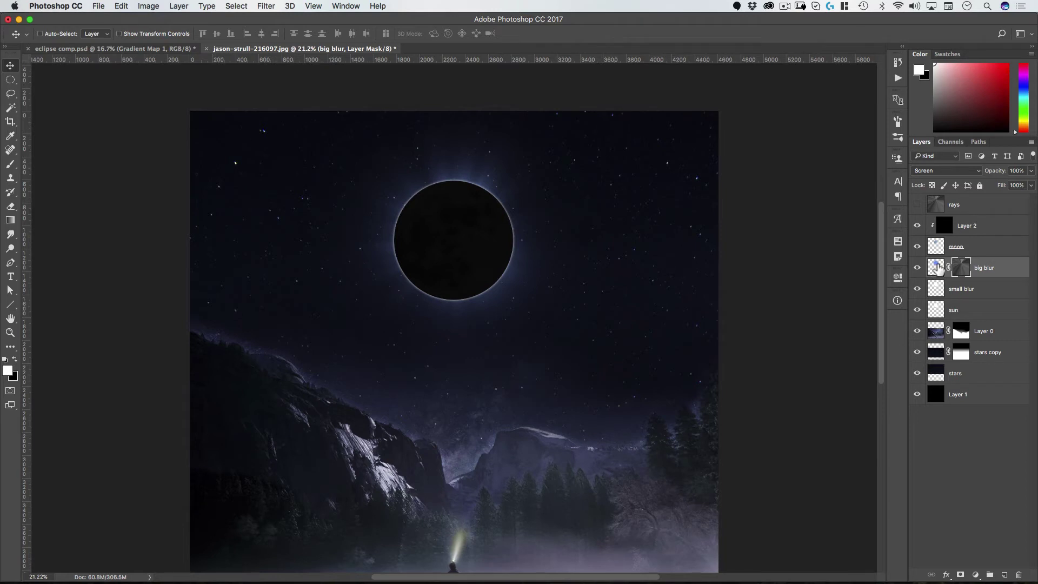
Duplicate the big blur layer with its mask and lower the original's opacity to 63%
{"action": "left_click_drag", "start_coordinate": [937, 269], "coordinate": [1005, 576]}
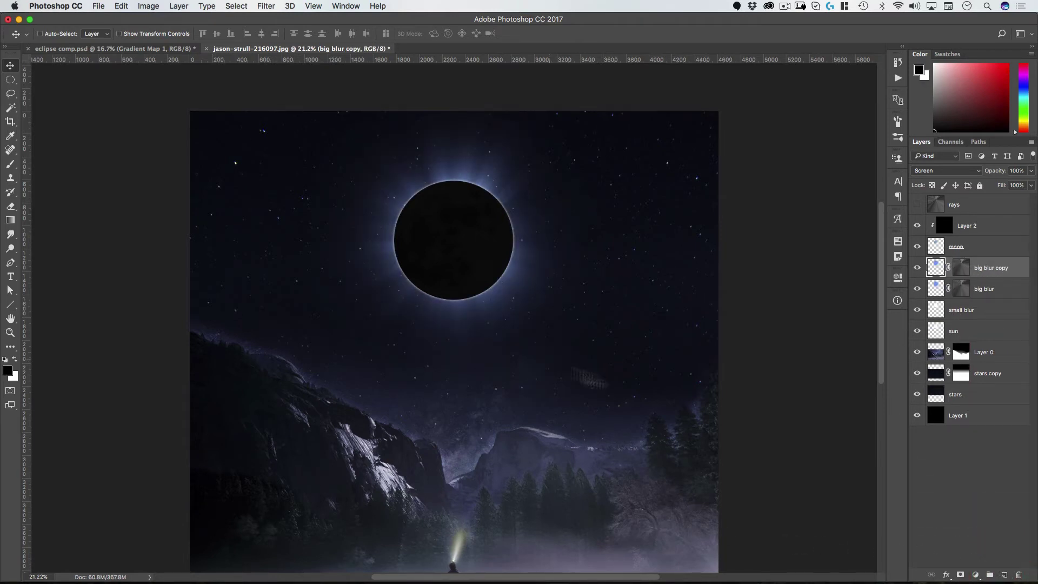
{"action": "left_click", "coordinate": [935, 287]}
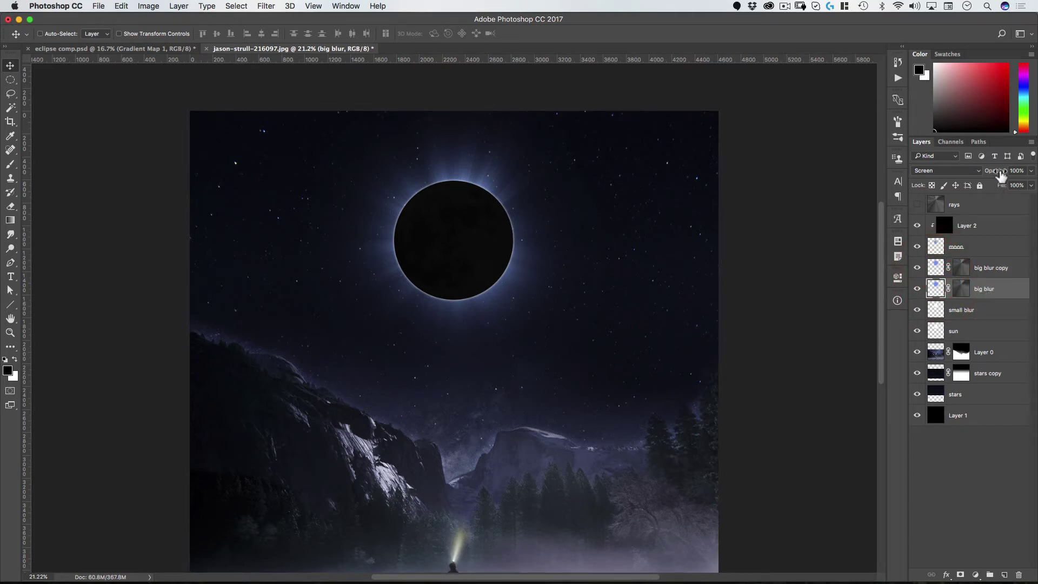
{"action": "left_click_drag", "start_coordinate": [1000, 174], "coordinate": [983, 179]}
Redraw the noise Angle gradient on the original big blur mask from the guide intersection toward the lower right, and hide the guides again
{"action": "left_click", "coordinate": [964, 291], "text": "alt"}
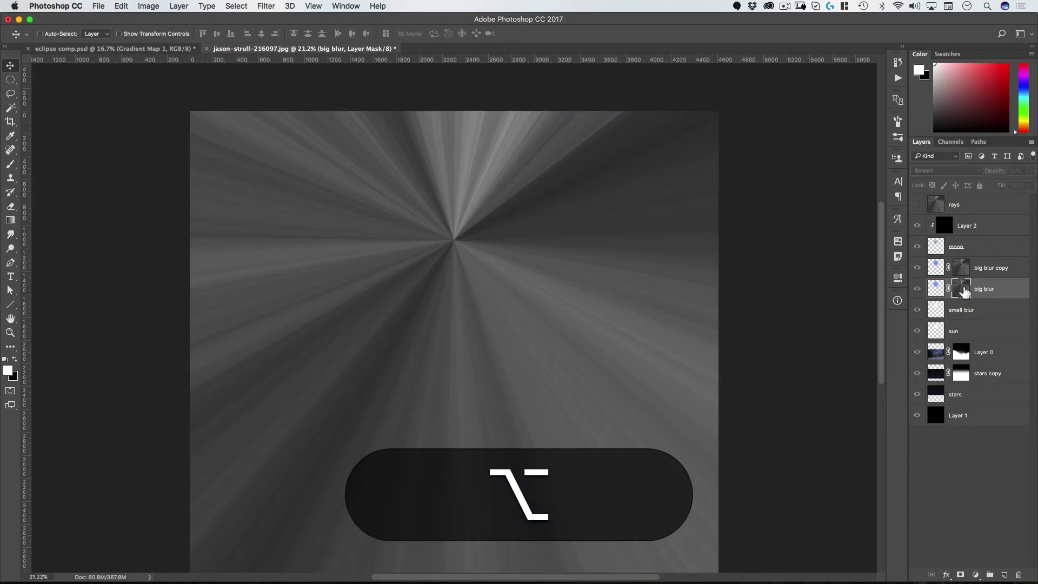
{"action": "key", "text": "super+semicolon"}
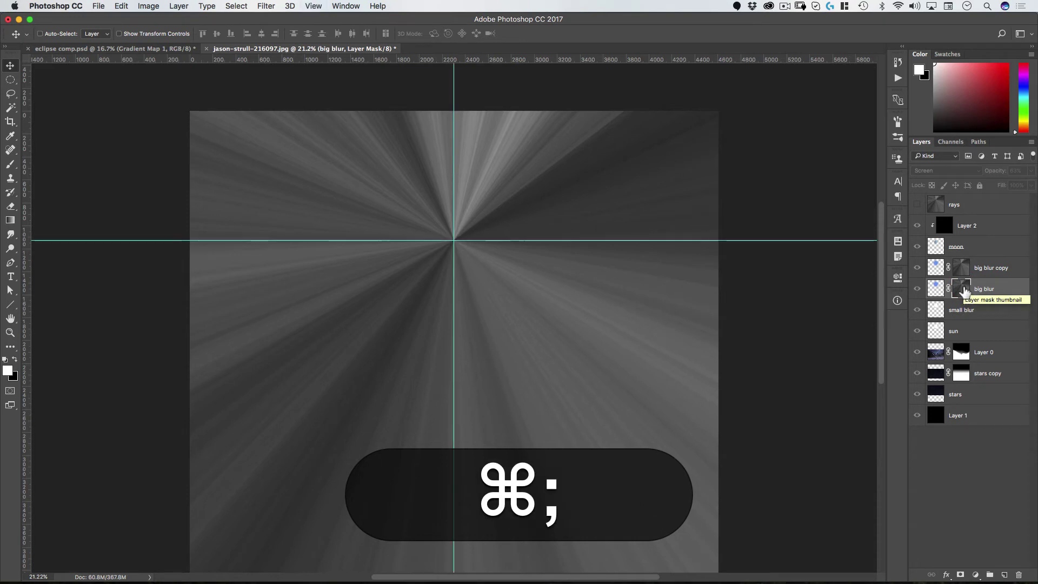
{"action": "left_click", "coordinate": [10, 220]}
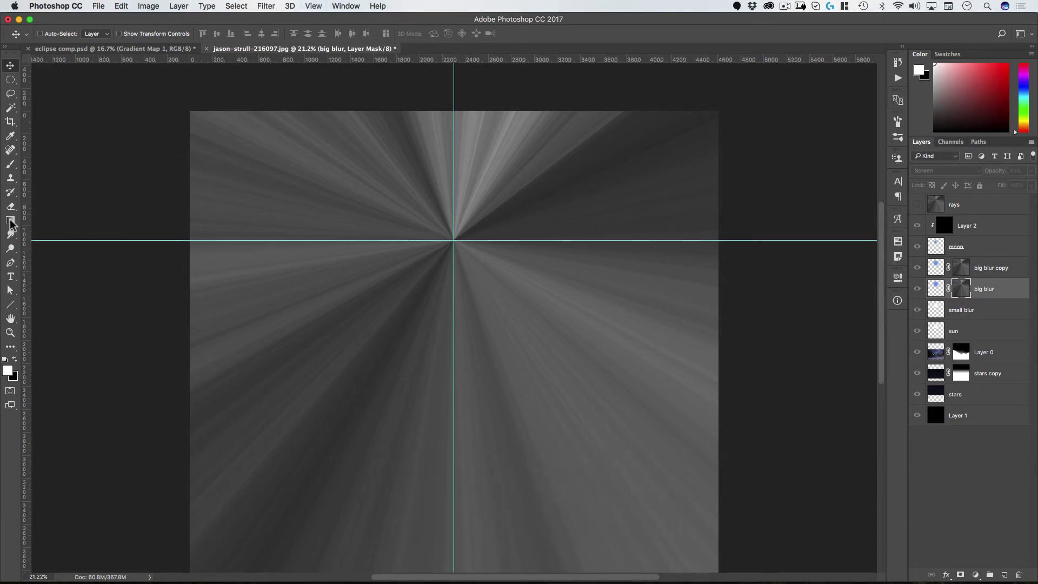
{"action": "left_click_drag", "start_coordinate": [454, 240], "coordinate": [526, 308]}
{"action": "left_click", "coordinate": [961, 288], "text": "alt"}
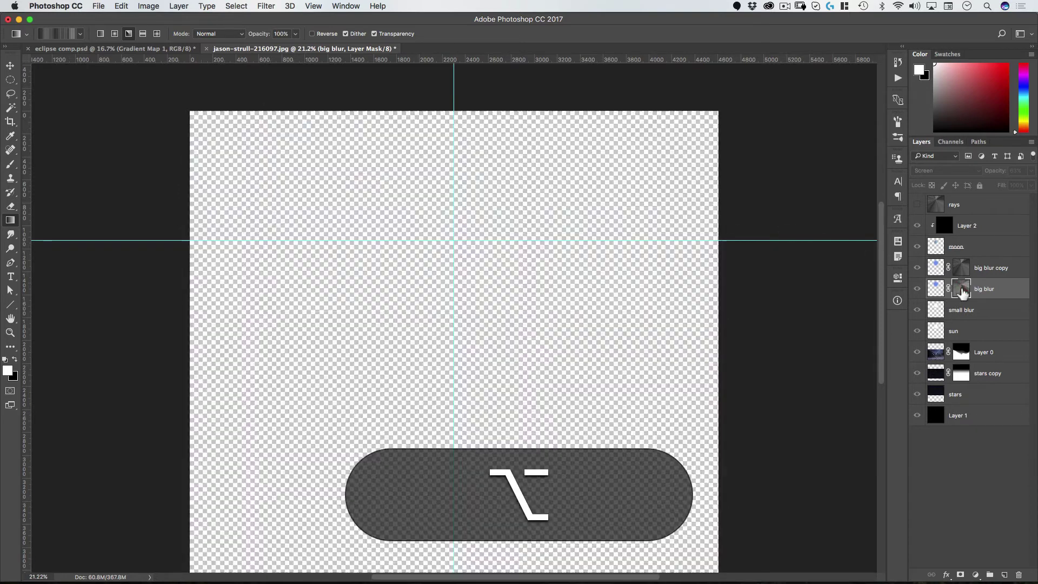
{"action": "key", "text": "v"}
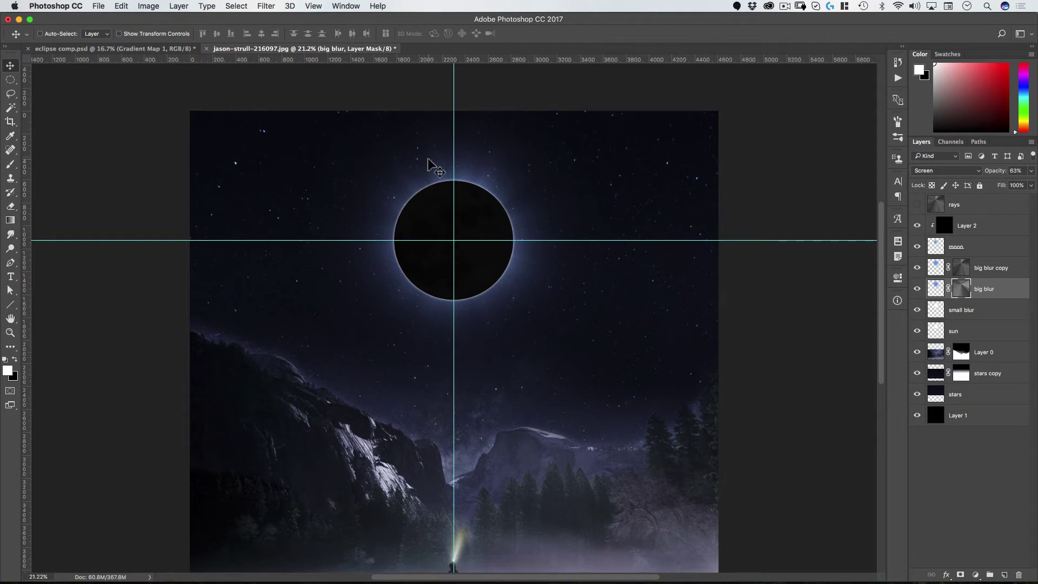
{"action": "key", "text": "super+semicolon"}
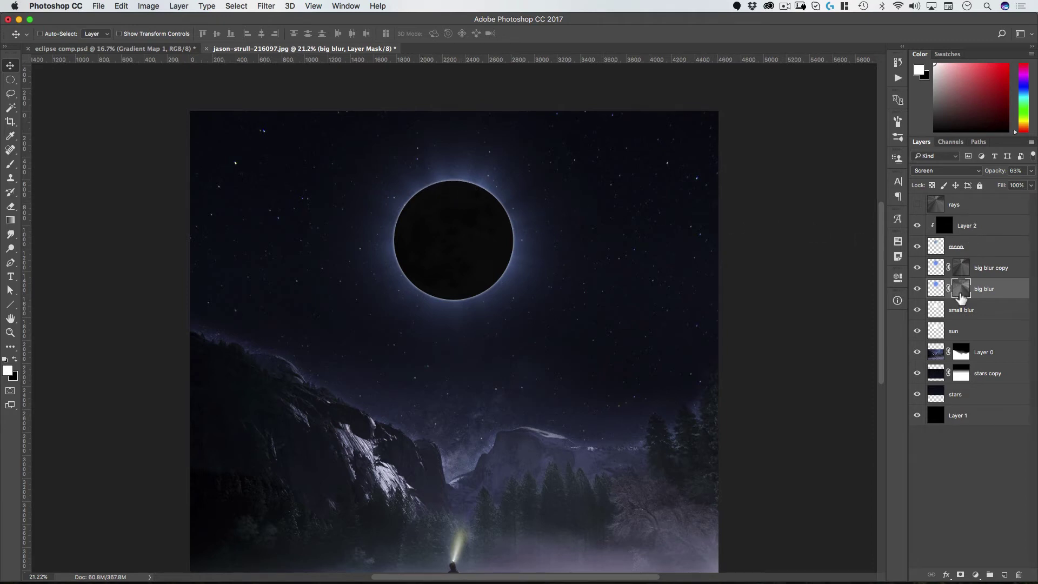
Add a black-filled layer above Layer 0 and raise the moon's black clipping layer to 100% opacity
{"action": "left_click", "coordinate": [992, 353]}
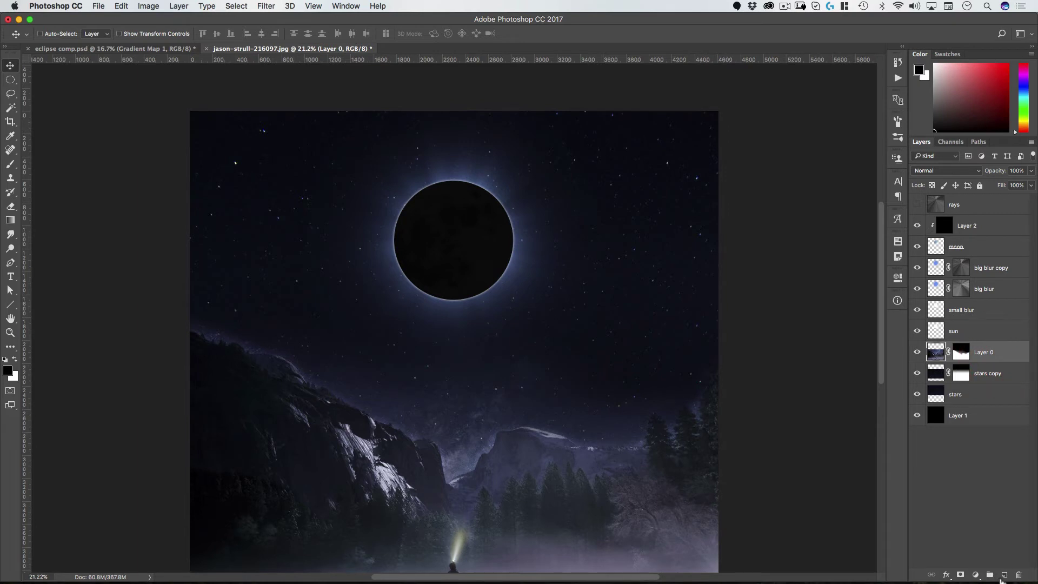
{"action": "left_click", "coordinate": [1004, 576]}
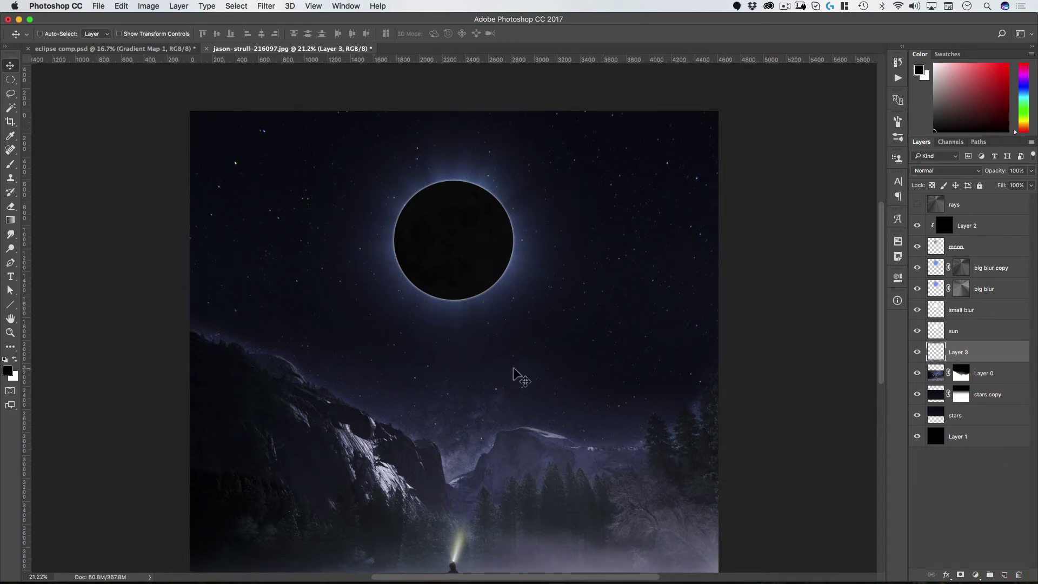
{"action": "key", "text": "alt+BackSpace"}
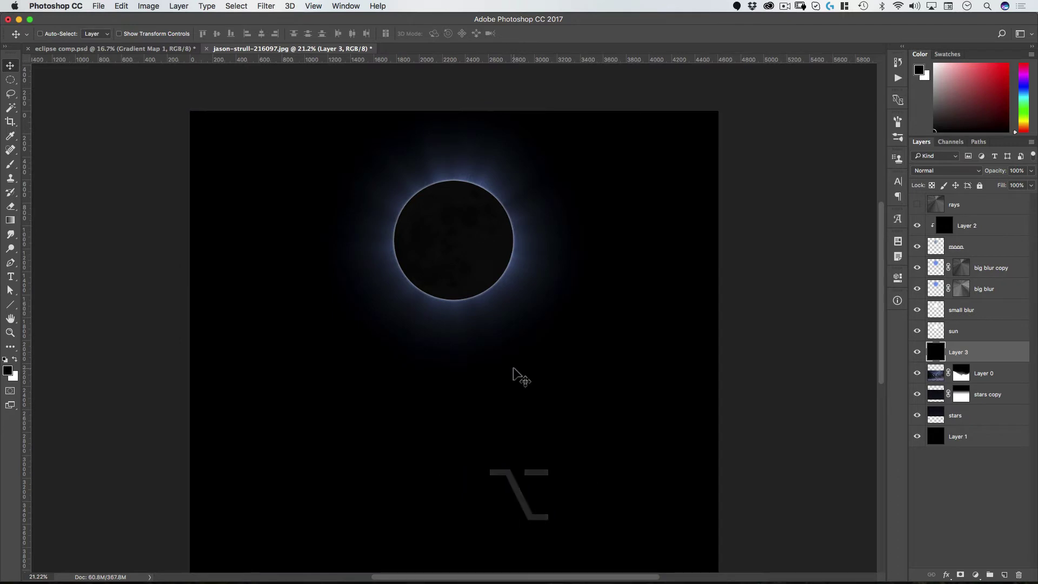
{"action": "left_click", "coordinate": [970, 225]}
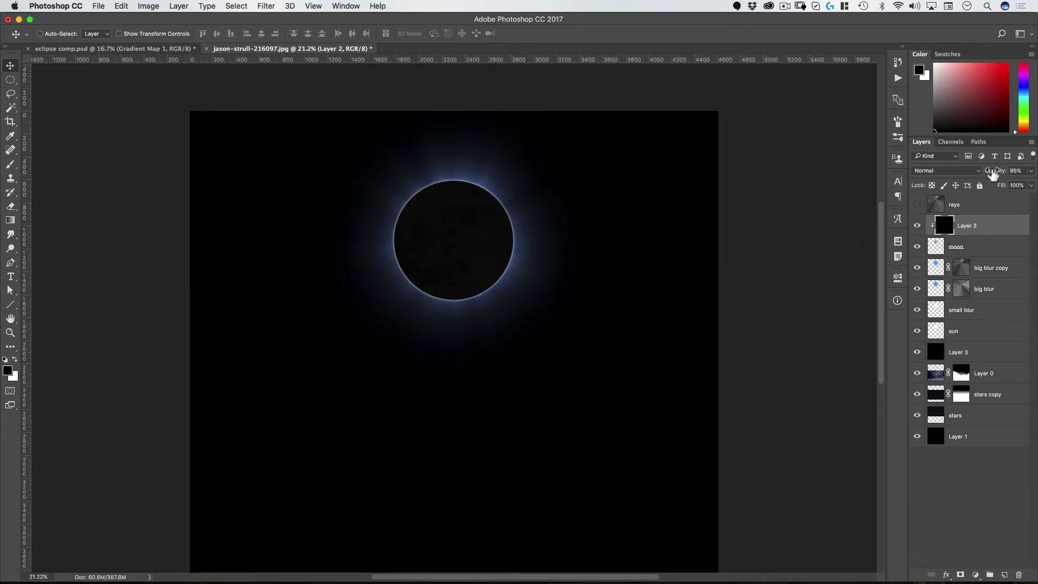
{"action": "left_click_drag", "start_coordinate": [992, 172], "coordinate": [1013, 171]}
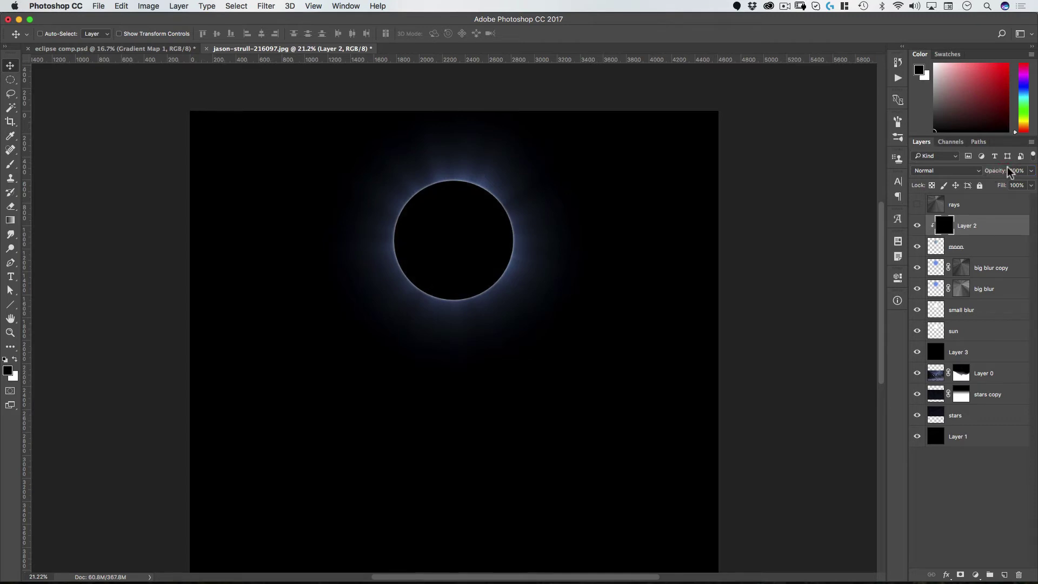
Create a new layer above rays, stamp all visible layers into it, and toggle its visibility to compare
{"action": "left_click", "coordinate": [977, 208]}
{"action": "left_click", "coordinate": [1003, 575]}
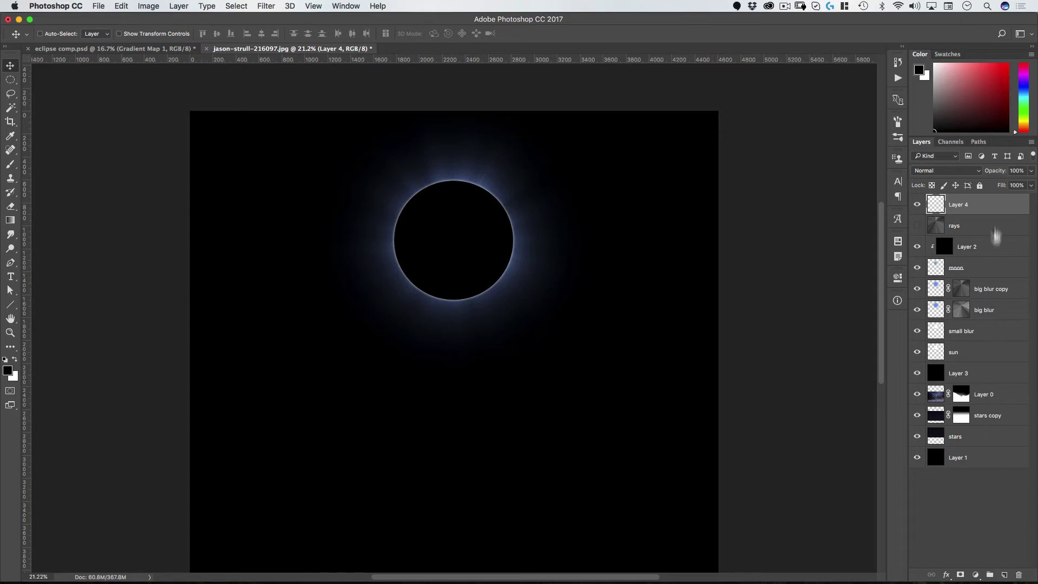
{"action": "left_click", "coordinate": [1031, 142]}
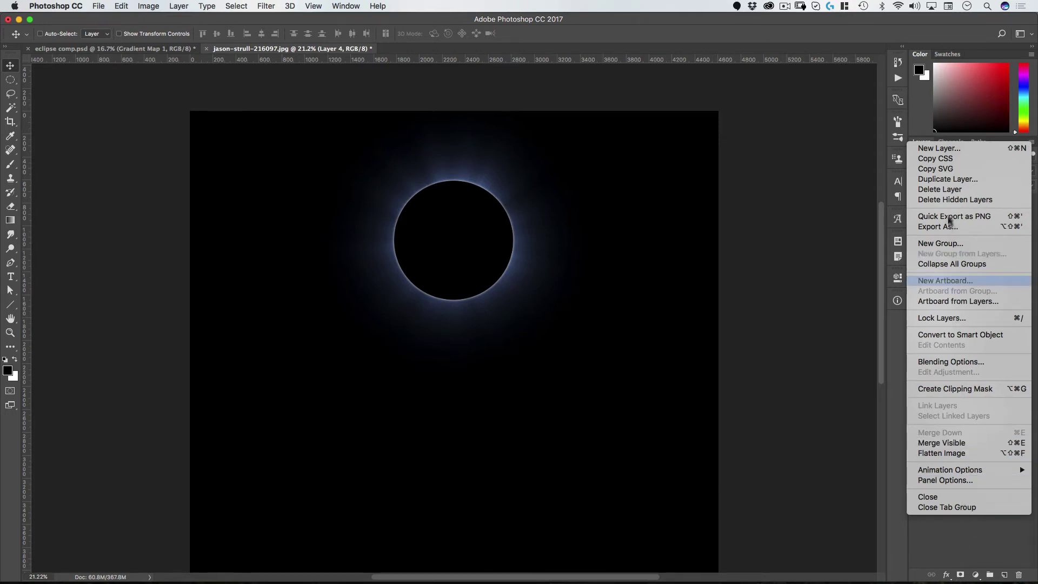
{"action": "left_click", "coordinate": [951, 525]}
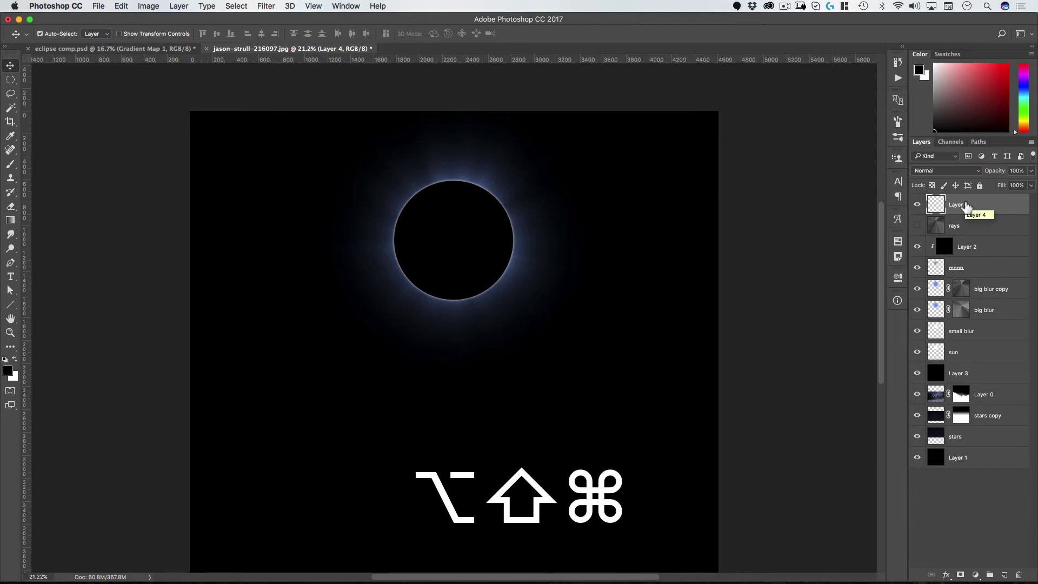
{"action": "key", "text": "alt+shift+super+e"}
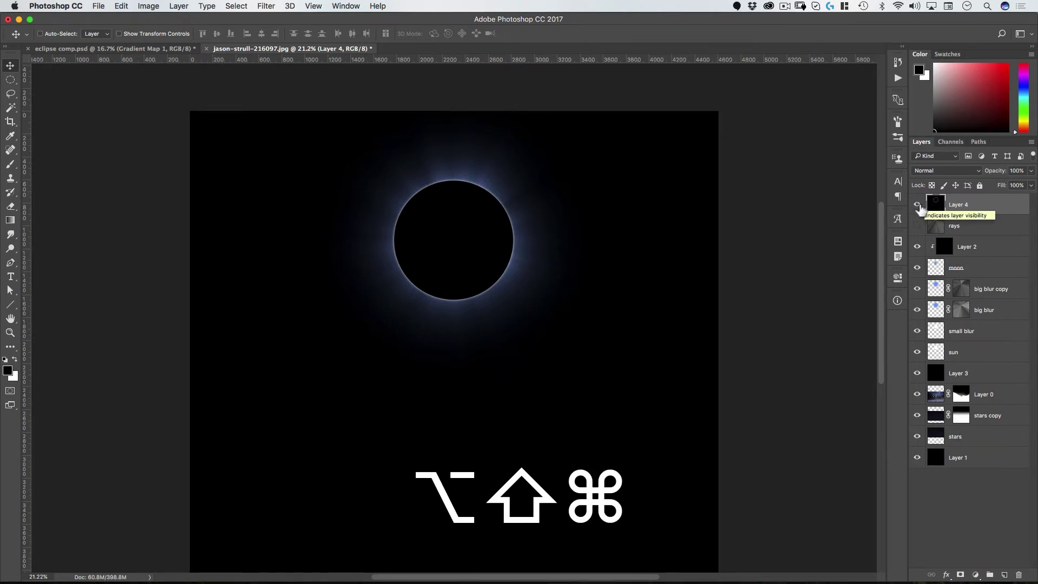
{"action": "left_click", "coordinate": [918, 205]}
{"action": "left_click", "coordinate": [918, 205]}
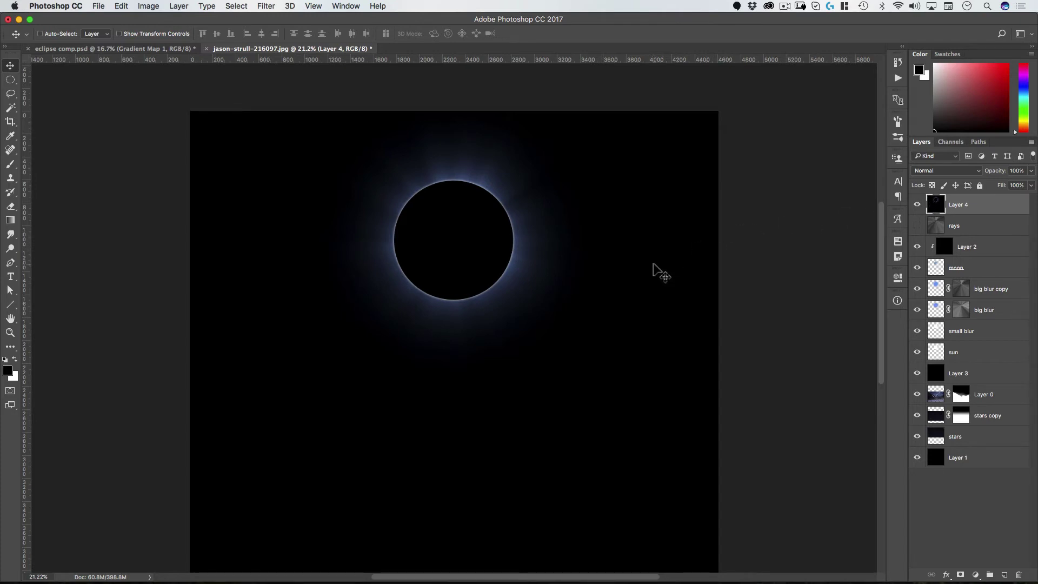
Start a Levels adjustment on the stamped eclipse layer and set its output levels to 0 and 176
{"action": "left_click", "coordinate": [144, 7]}
{"action": "mouse_move", "coordinate": [149, 37]}
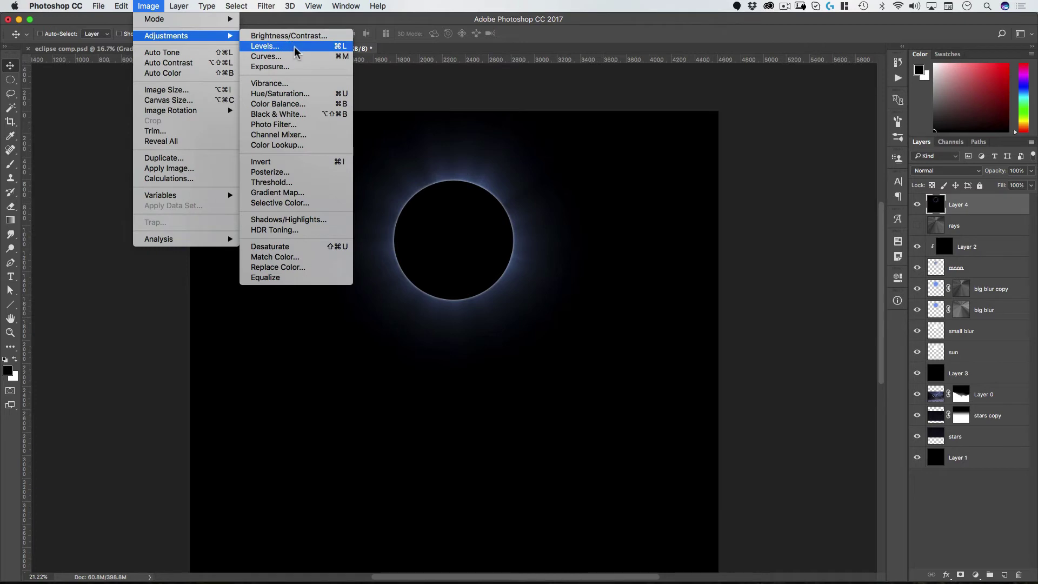
{"action": "left_click", "coordinate": [296, 48]}
{"action": "left_click_drag", "start_coordinate": [493, 125], "coordinate": [746, 109]}
{"action": "mouse_move", "coordinate": [675, 284]}
{"action": "left_mouse_down"}
{"action": "mouse_move", "coordinate": [693, 287]}
{"action": "mouse_move", "coordinate": [677, 284]}
{"action": "left_mouse_up"}
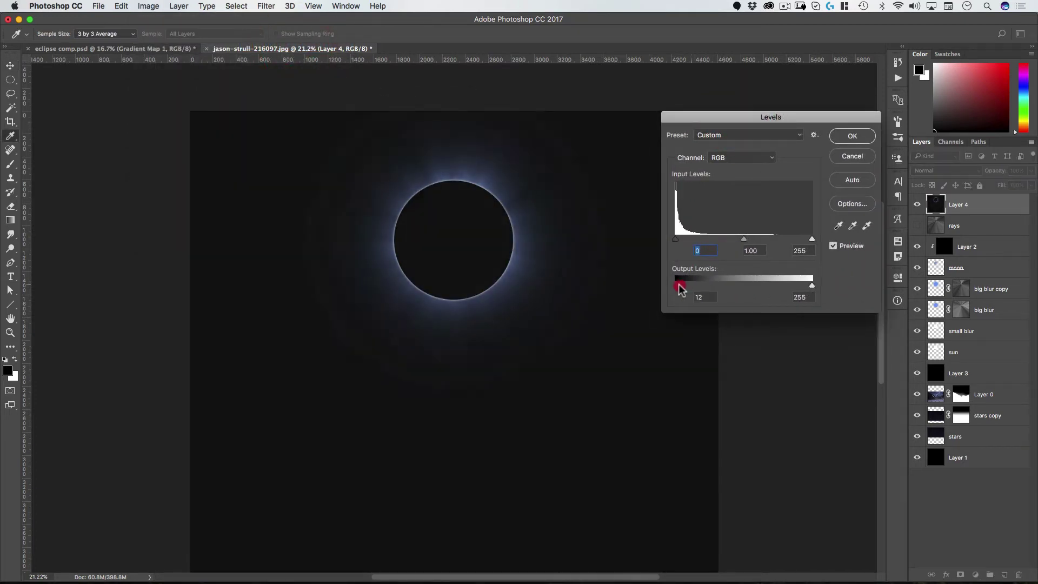
{"action": "left_click_drag", "start_coordinate": [812, 285], "coordinate": [770, 284]}
Set the Levels inputs to 24, 0.16 and 115 to reduce the glow to a thin ring, and apply the adjustment
{"action": "left_click_drag", "start_coordinate": [676, 239], "coordinate": [744, 241]}
{"action": "left_click_drag", "start_coordinate": [811, 240], "coordinate": [734, 240]}
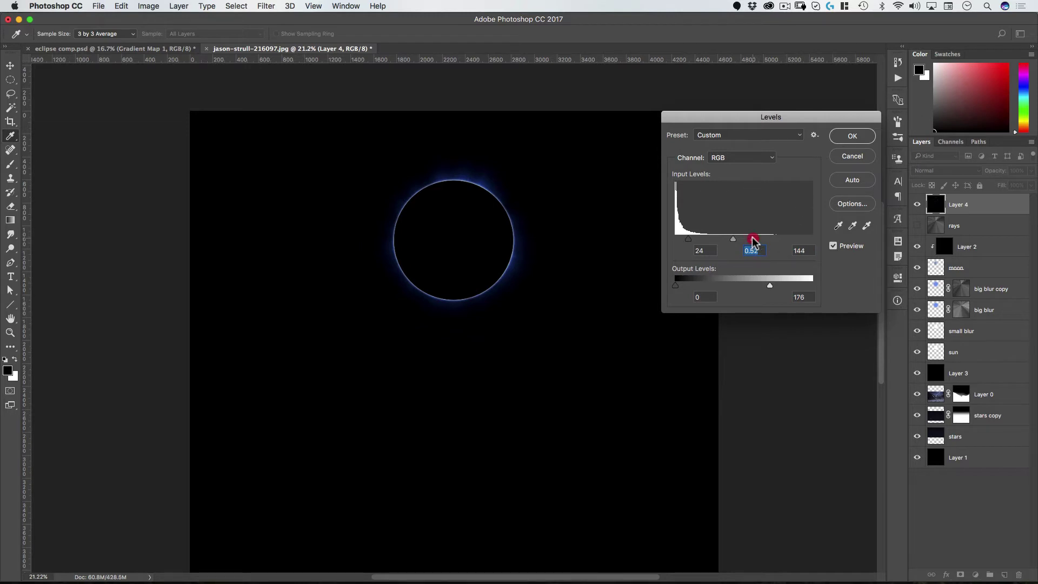
{"action": "left_click_drag", "start_coordinate": [728, 239], "coordinate": [730, 240]}
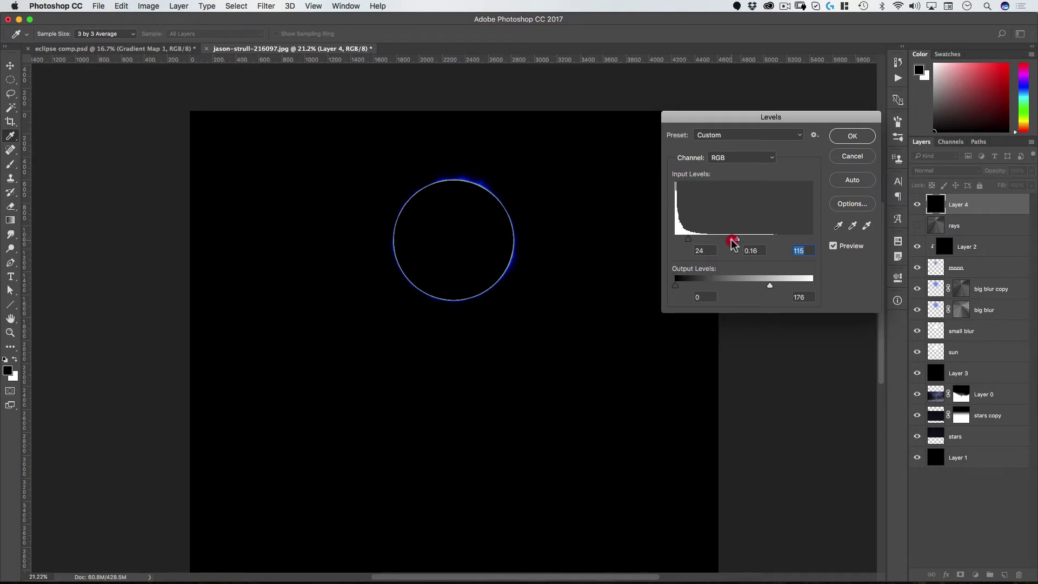
{"action": "left_click", "coordinate": [731, 240]}
{"action": "left_click", "coordinate": [852, 136]}
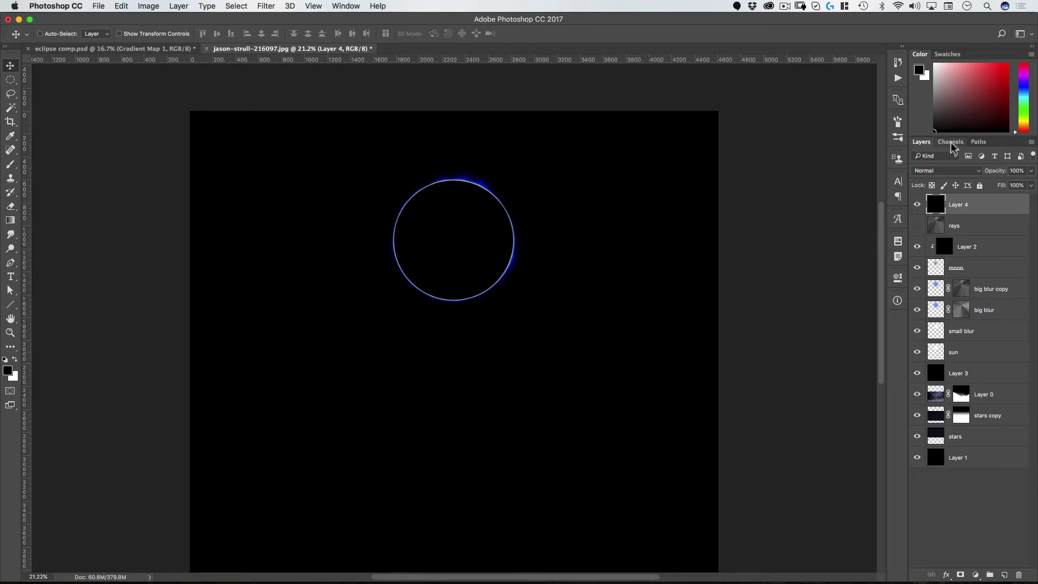
Isolate the Blue channel of the thin ring and select the whole canvas
{"action": "left_click", "coordinate": [951, 144]}
{"action": "left_click", "coordinate": [951, 219]}
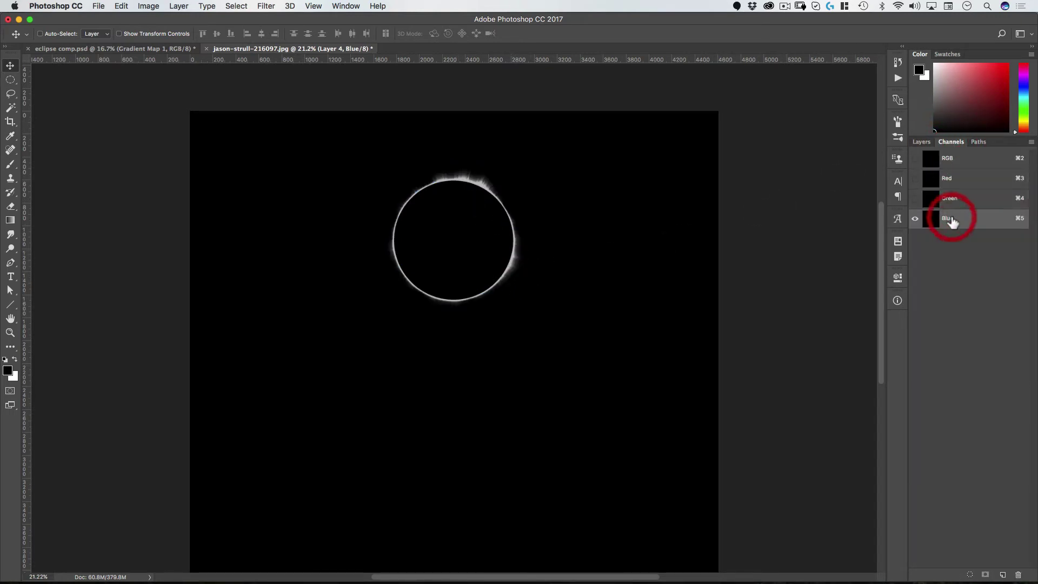
{"action": "key", "text": "super+a"}
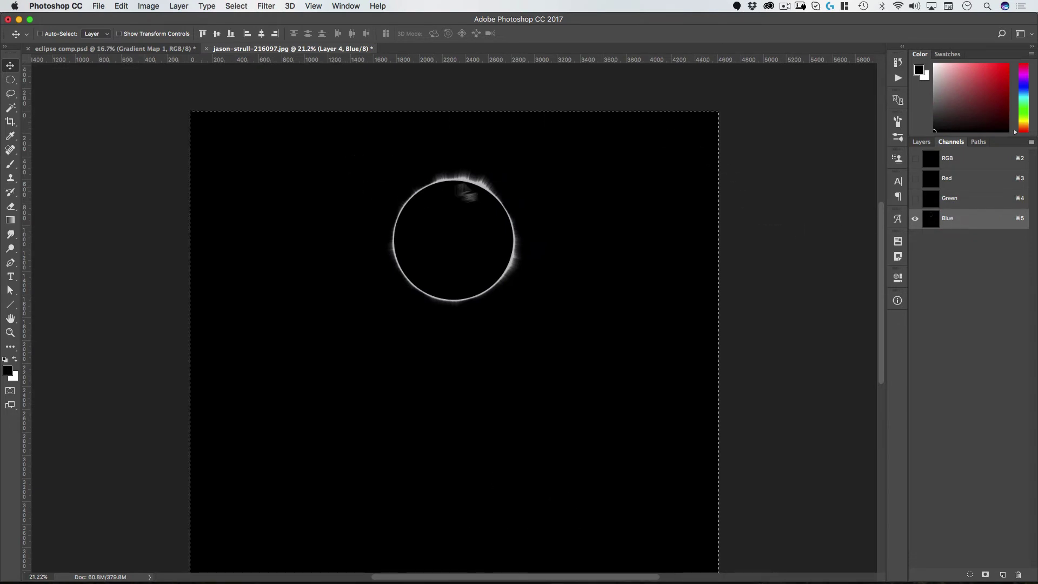
Copy the Blue channel's contents and paste them into the full-colour image as a new greyscale layer
{"action": "key", "text": "super+c"}
{"action": "left_click", "coordinate": [941, 165]}
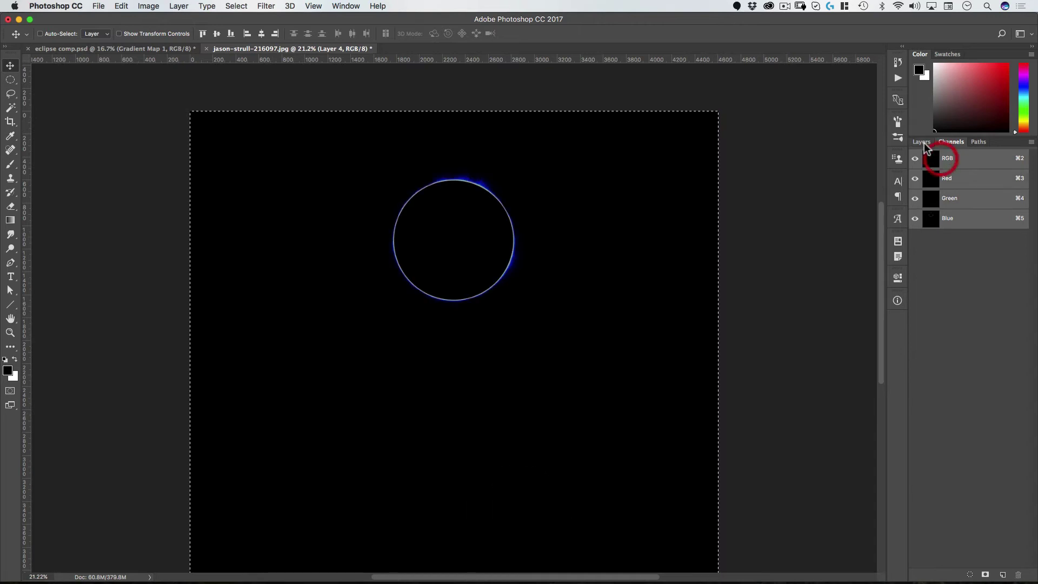
{"action": "key", "text": "super+v"}
{"action": "left_click", "coordinate": [922, 141]}
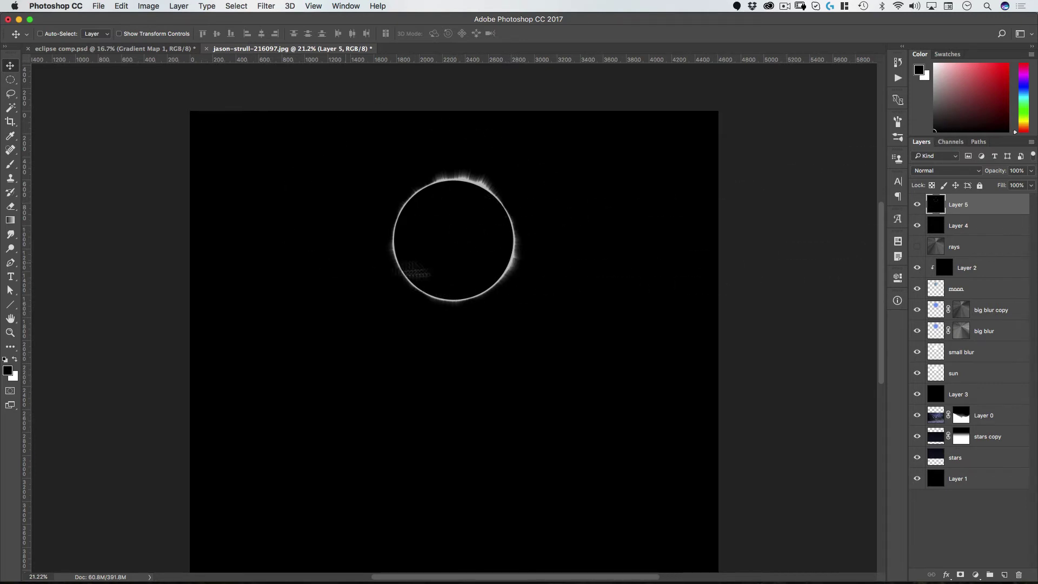
Load the RGB composite channel's bright areas as a selection around the eclipse rim and return to the layers
{"action": "left_click", "coordinate": [951, 142]}
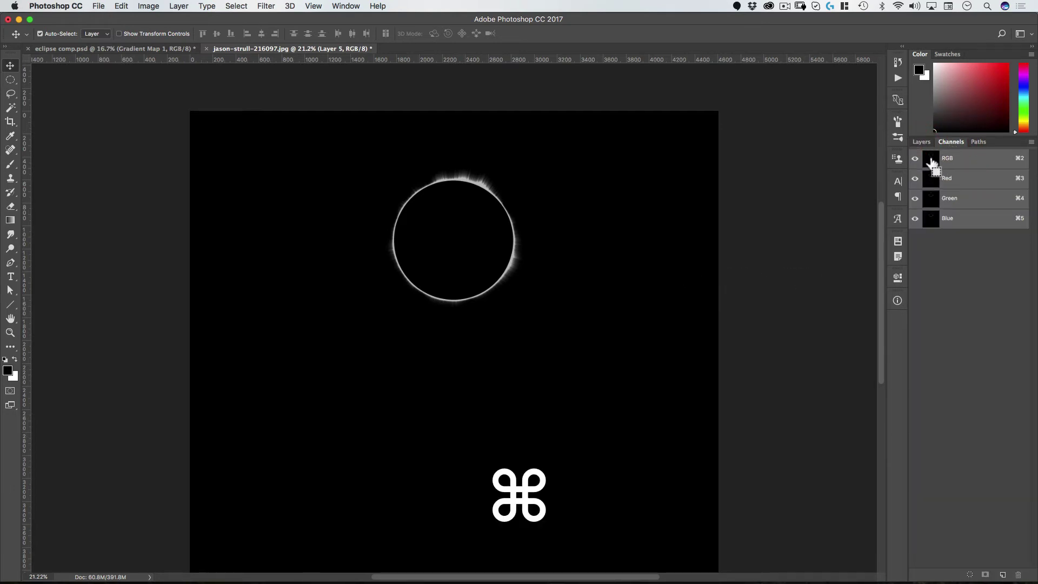
{"action": "left_click", "coordinate": [929, 158], "text": "super"}
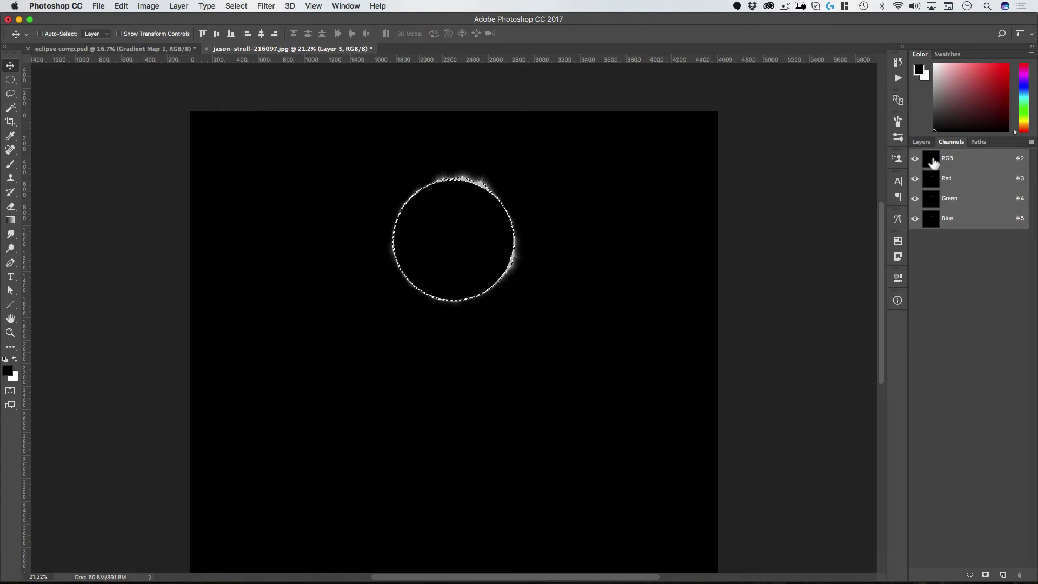
{"action": "left_click", "coordinate": [922, 141]}
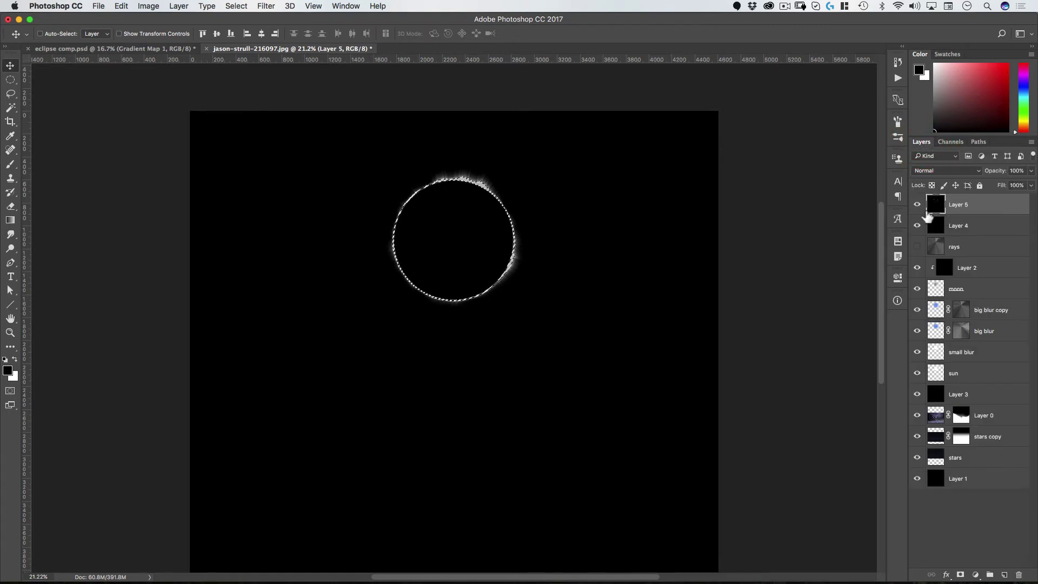
Delete Layer 5 and Layer 4 and add an empty layer above the rays layer, keeping the rim selection active
{"action": "left_click", "coordinate": [959, 226], "text": "shift"}
{"action": "left_click_drag", "start_coordinate": [973, 224], "coordinate": [1018, 574]}
{"action": "left_click", "coordinate": [1004, 574]}
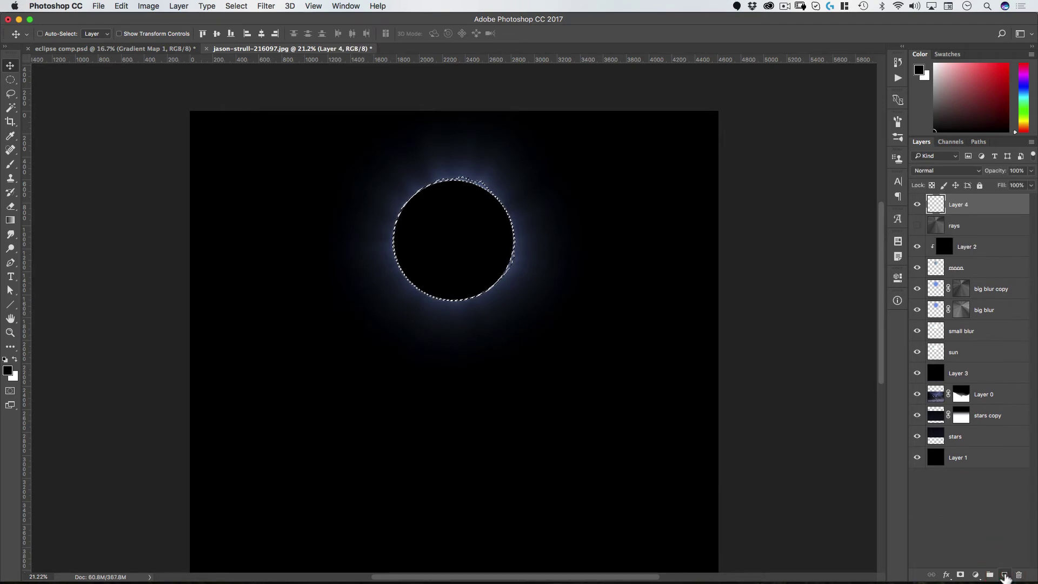
Fill the rim selection with white on the empty layer and deselect
{"action": "left_click", "coordinate": [15, 359]}
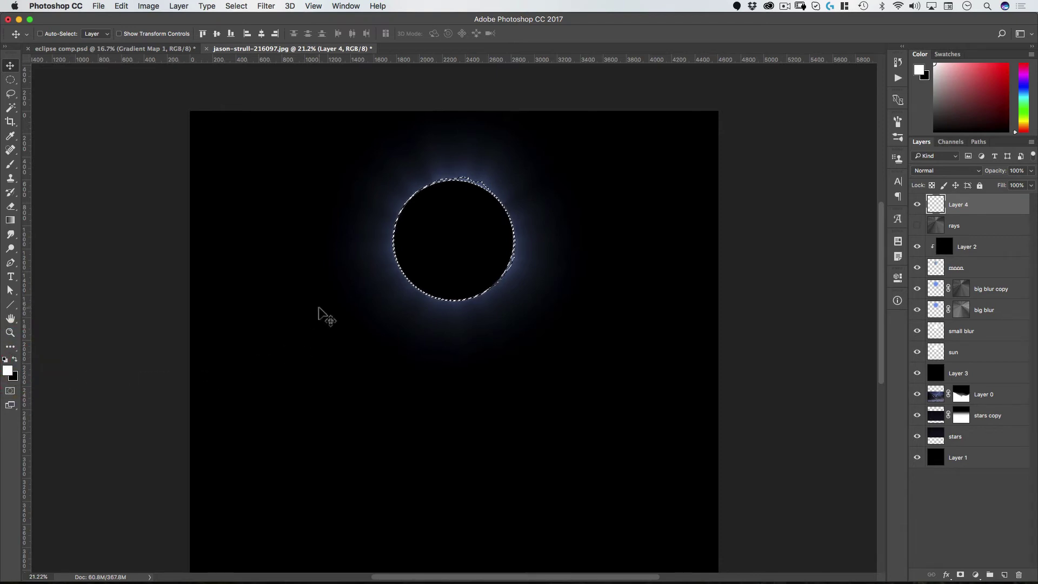
{"action": "key", "text": "alt+BackSpace"}
{"action": "key", "text": "alt+super+d"}
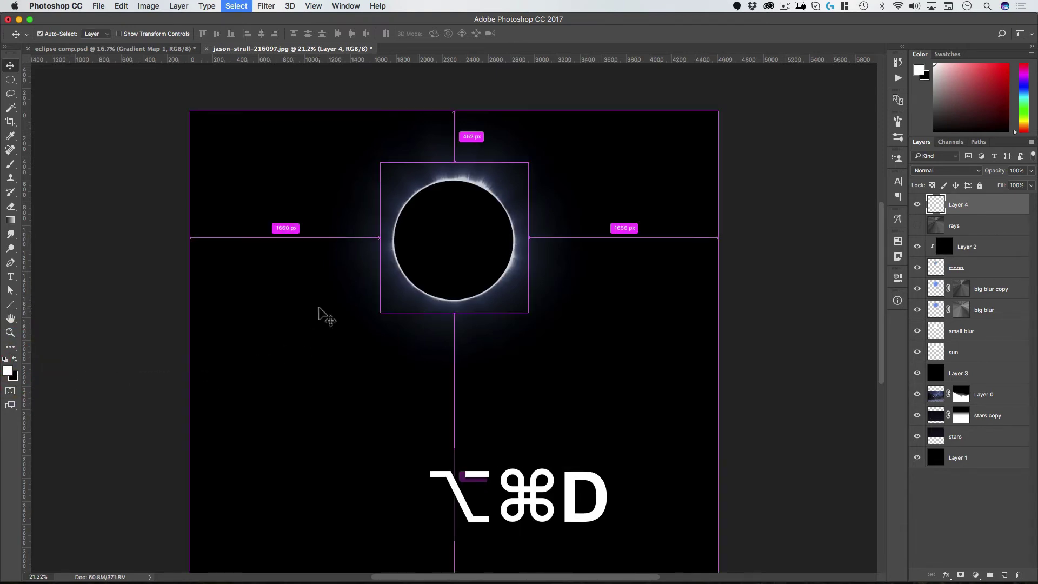
{"action": "key", "text": "super+v"}
{"action": "mouse_move", "coordinate": [514, 196]}
{"action": "left_mouse_down"}
{"action": "mouse_move", "coordinate": [463, 178]}
{"action": "mouse_move", "coordinate": [498, 193]}
{"action": "left_mouse_up"}
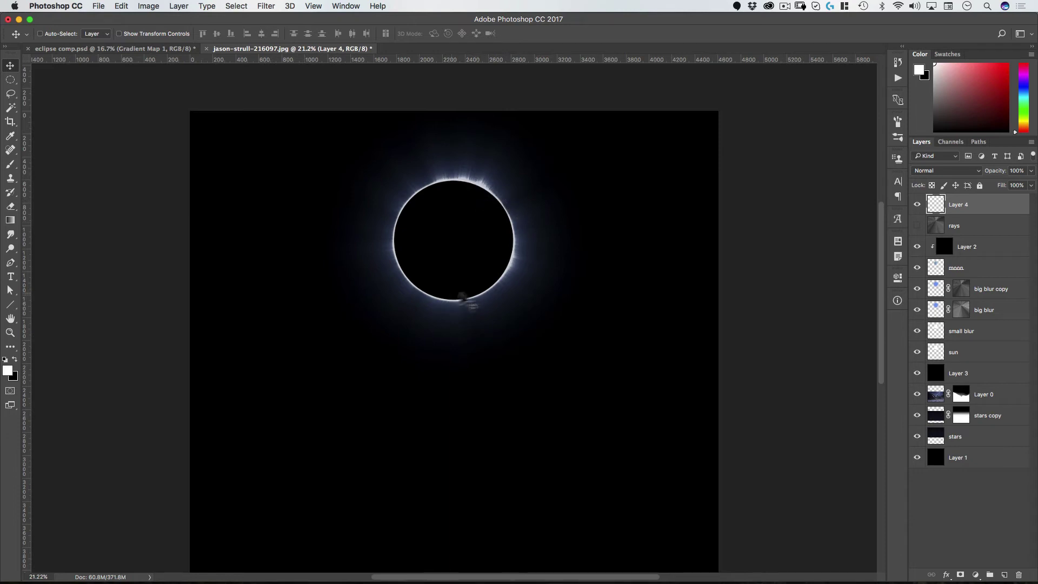
Set Layer 2's opacity to 95% and hide the black Layer 3 to bring back the landscape
{"action": "left_click", "coordinate": [953, 249]}
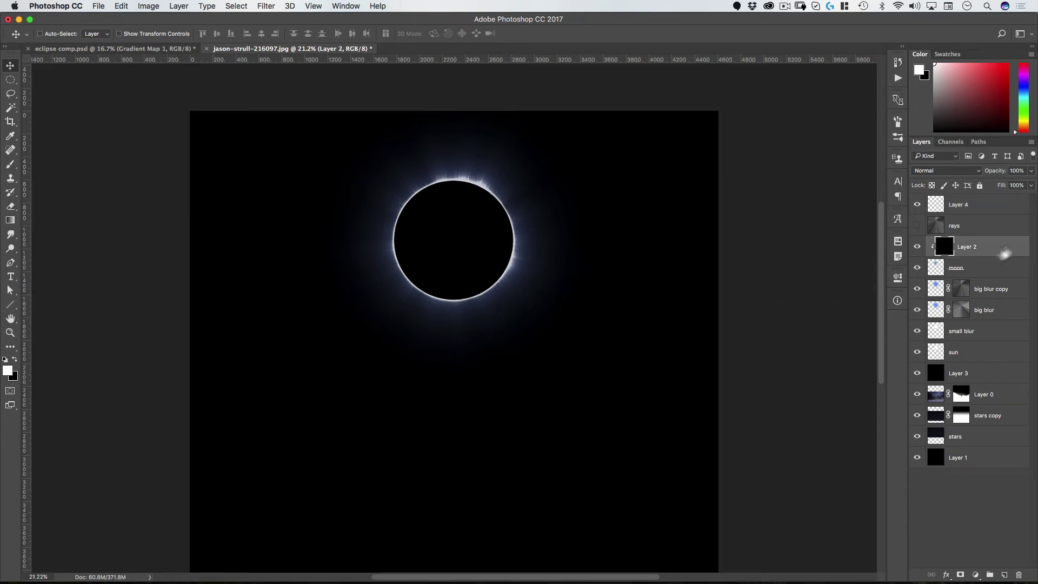
{"action": "left_click_drag", "start_coordinate": [993, 172], "coordinate": [996, 174]}
{"action": "left_click", "coordinate": [917, 372]}
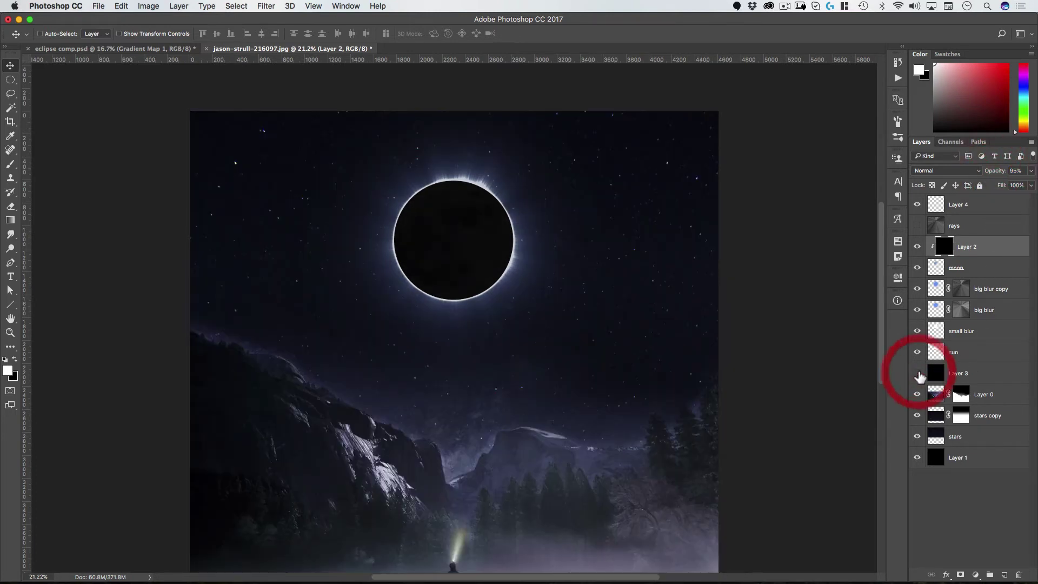
Rename the white rim layer, Layer 4, to "rim flares"
{"action": "left_click", "coordinate": [957, 208]}
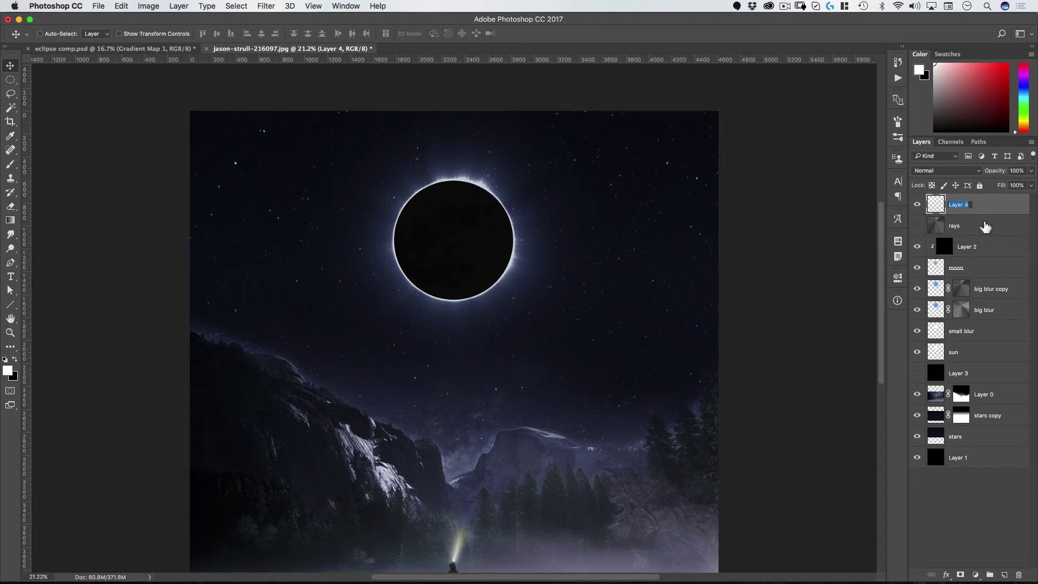
{"action": "type", "text": "rin flares"}
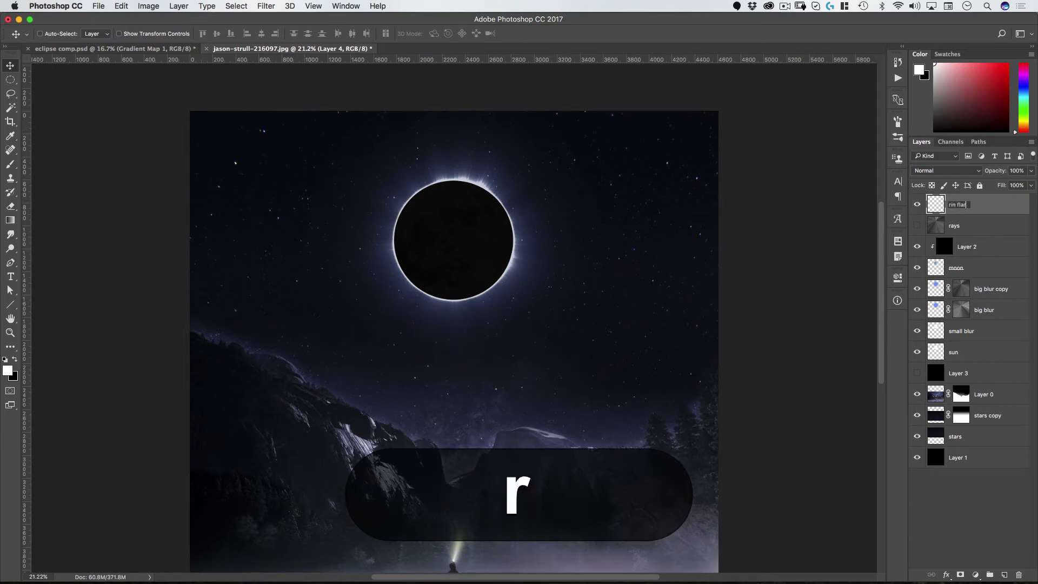
{"action": "key", "text": "Return"}
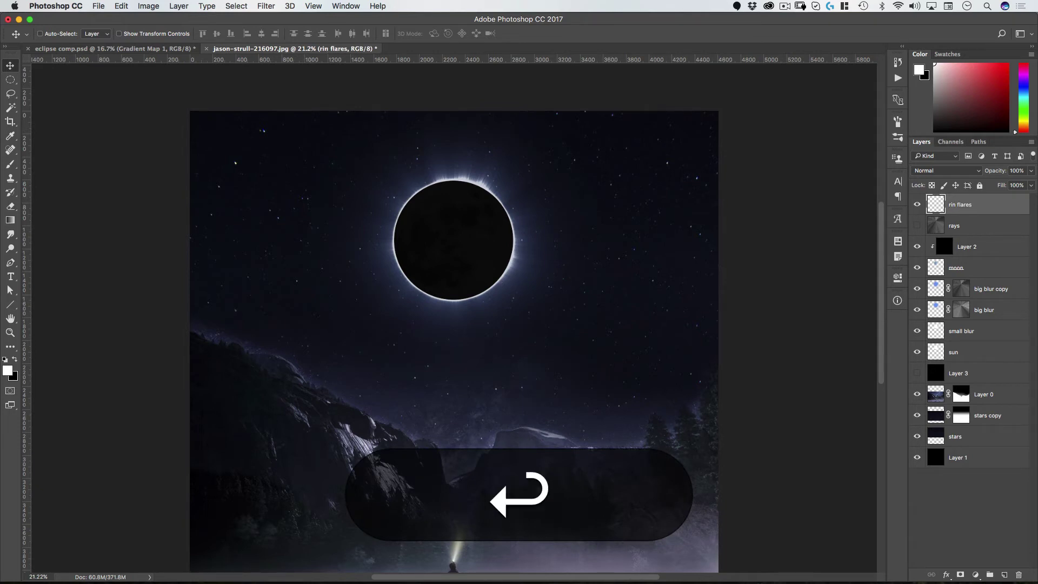
{"action": "double_click", "coordinate": [960, 205]}
{"action": "type", "text": "rim flares"}
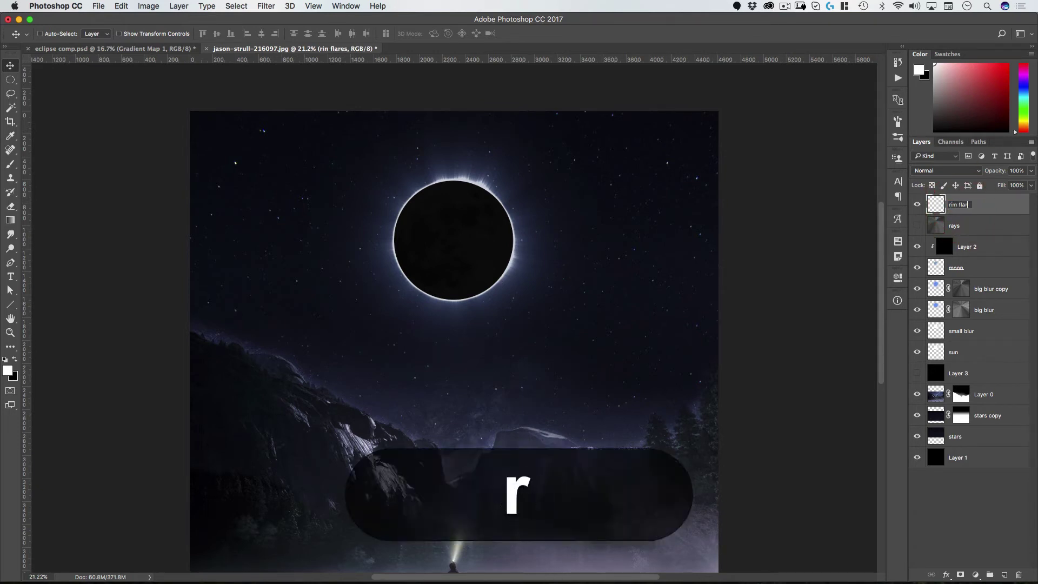
{"action": "key", "text": "Return"}
{"action": "key", "text": "ctrl+Return"}
Duplicate the rim flares layer and apply a Gaussian Blur to the copy
{"action": "key", "text": "super+j"}
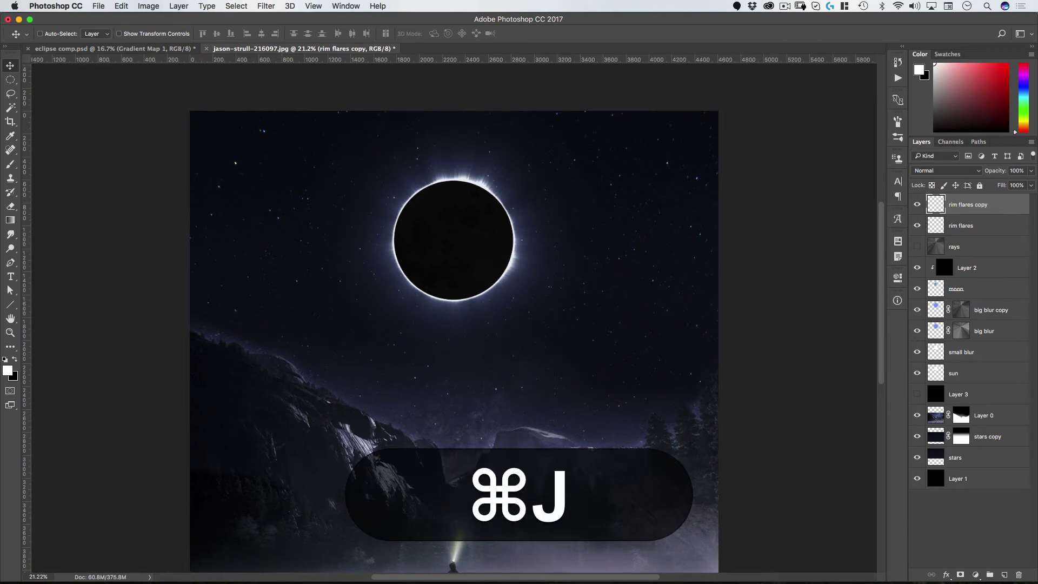
{"action": "left_click", "coordinate": [265, 8]}
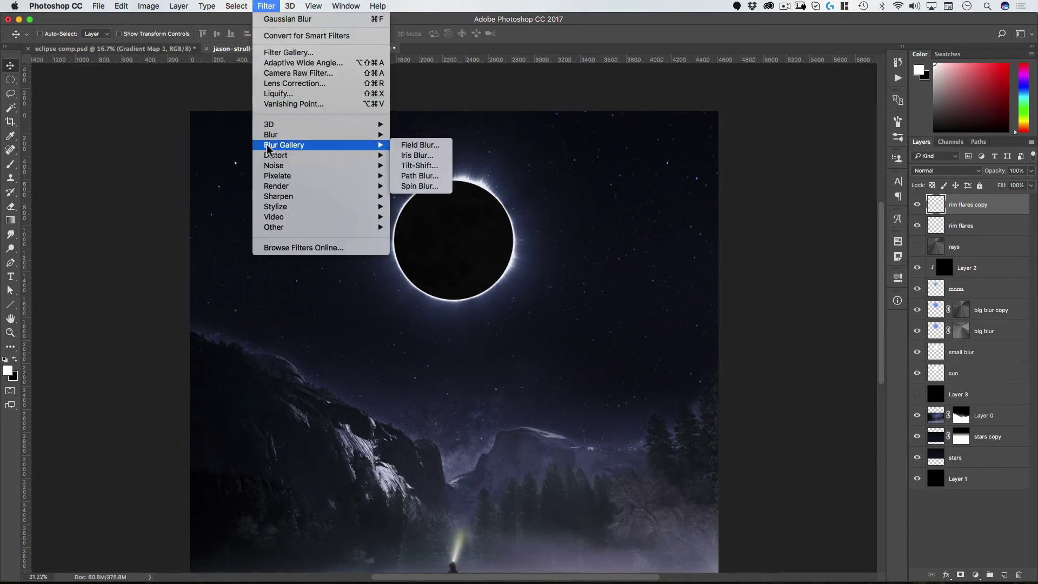
{"action": "mouse_move", "coordinate": [275, 138]}
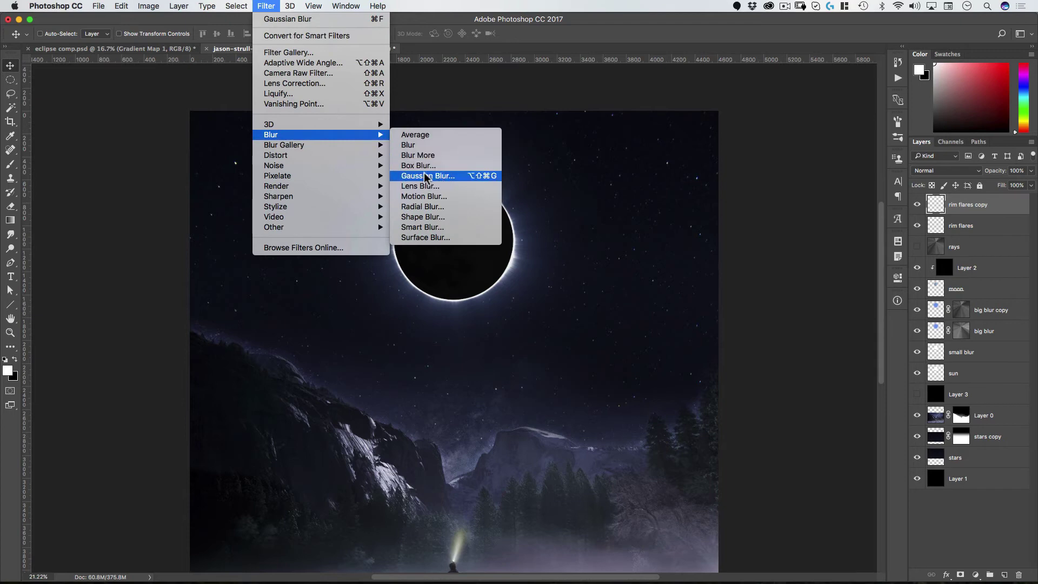
{"action": "left_click", "coordinate": [445, 176]}
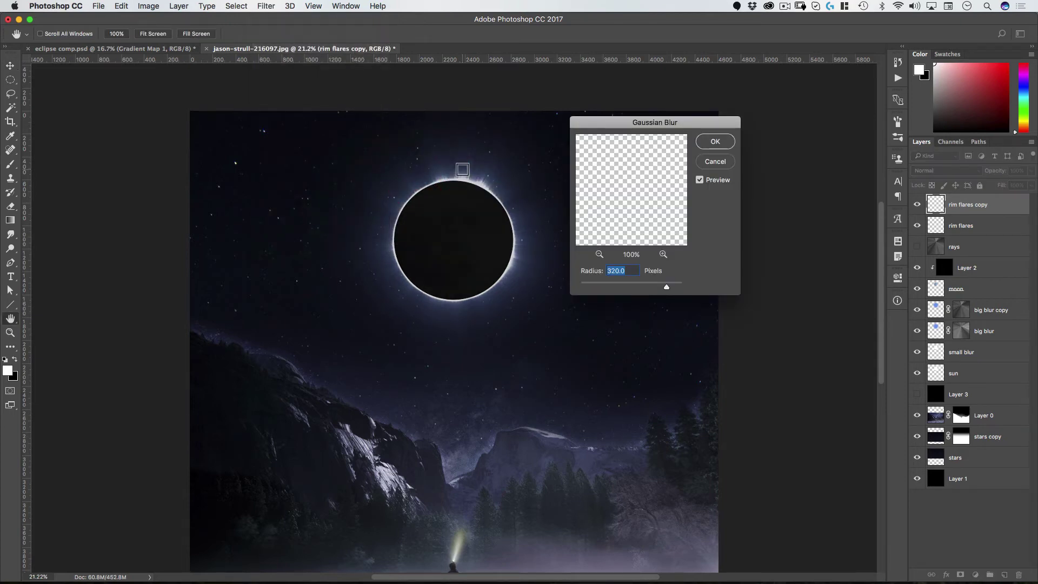
{"action": "type", "text": "0"}
{"action": "key", "text": "Return"}
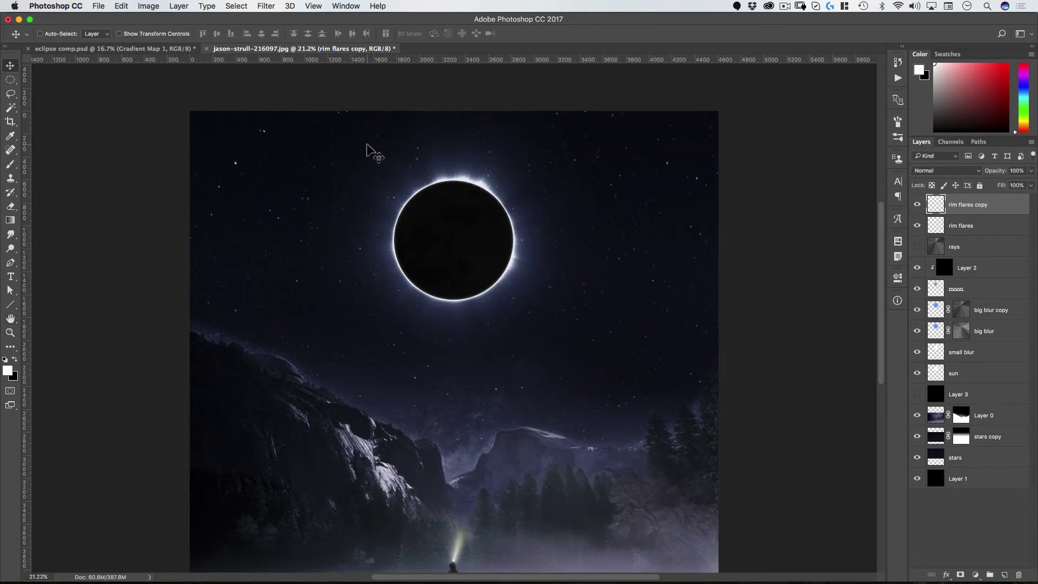
Duplicate the blurred rim flares copy and apply a Gaussian Blur with a 20-pixel radius to the new duplicate
{"action": "key", "text": "super"}
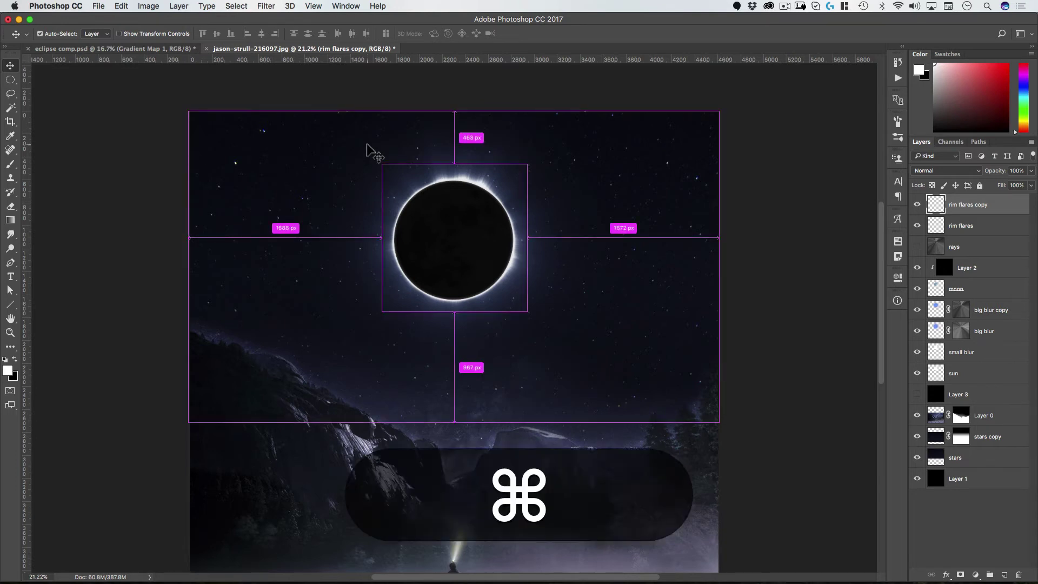
{"action": "key", "text": "super+j"}
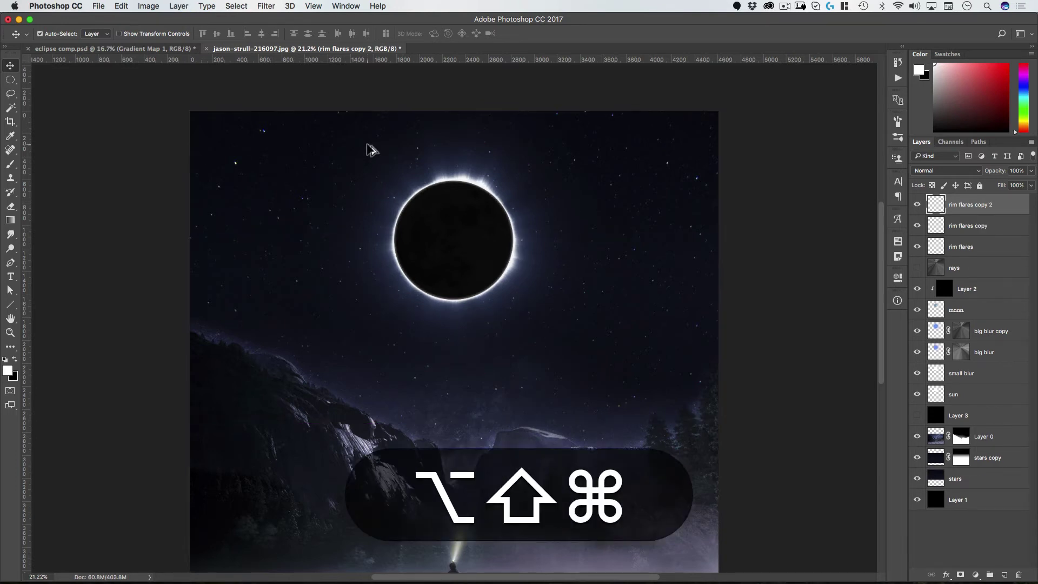
{"action": "key", "text": "alt+shift+super+g"}
{"action": "type", "text": "0"}
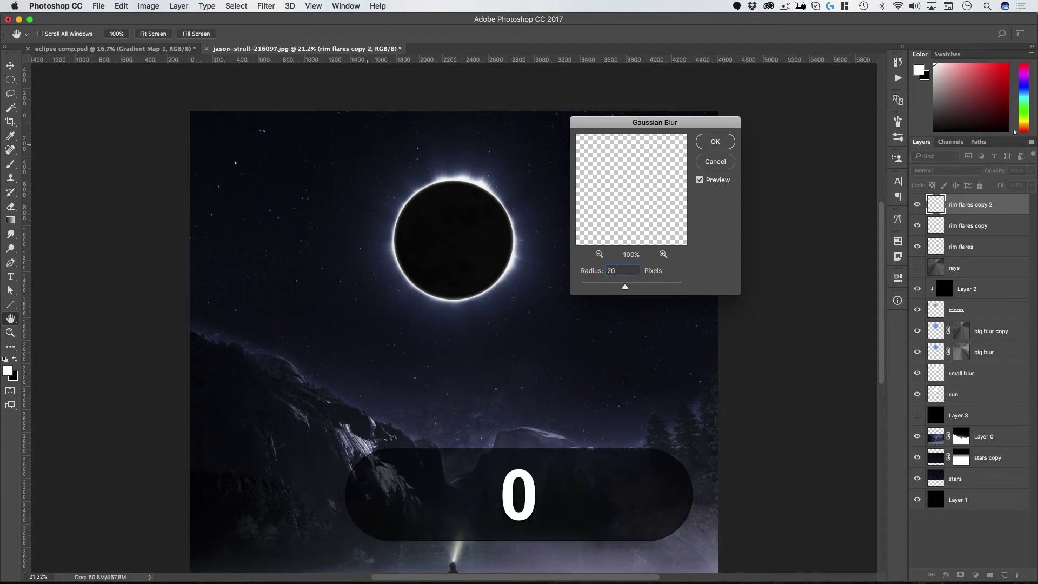
{"action": "key", "text": "Return"}
Duplicate rim flares copy 2 and apply Gaussian Blur to the new duplicate with radii of 40 and 80 pixels
{"action": "key", "text": "super+j"}
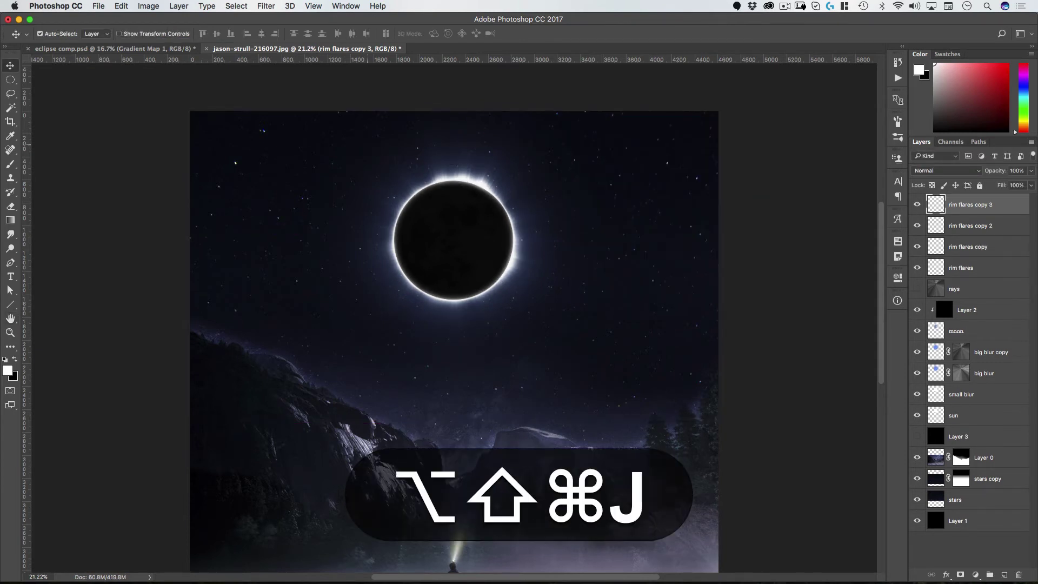
{"action": "key", "text": "alt+shift+super+g"}
{"action": "type", "text": "40"}
{"action": "key", "text": "Return"}
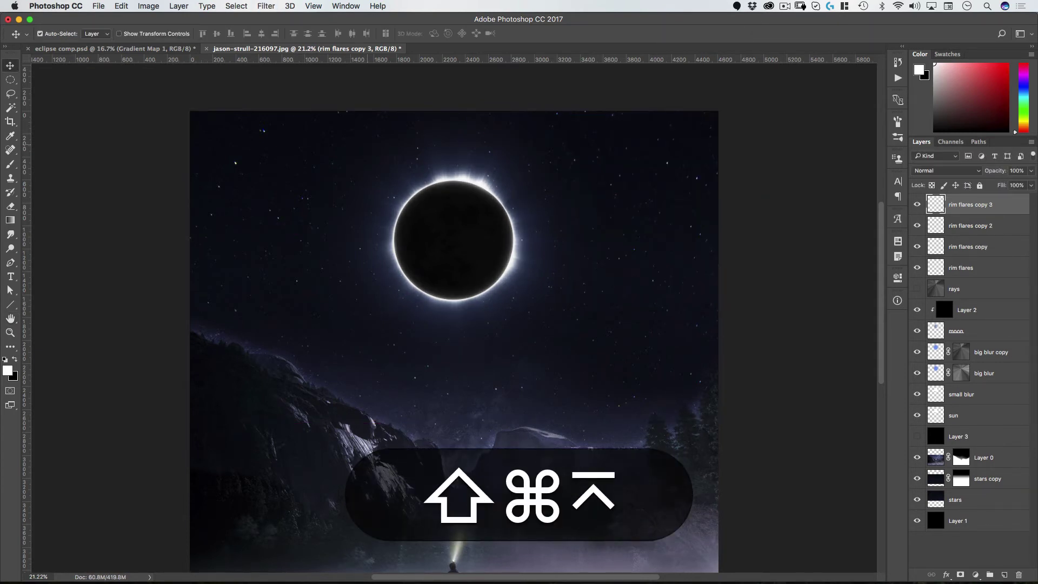
{"action": "key", "text": "alt+shift+super+g"}
{"action": "key", "text": "Return"}
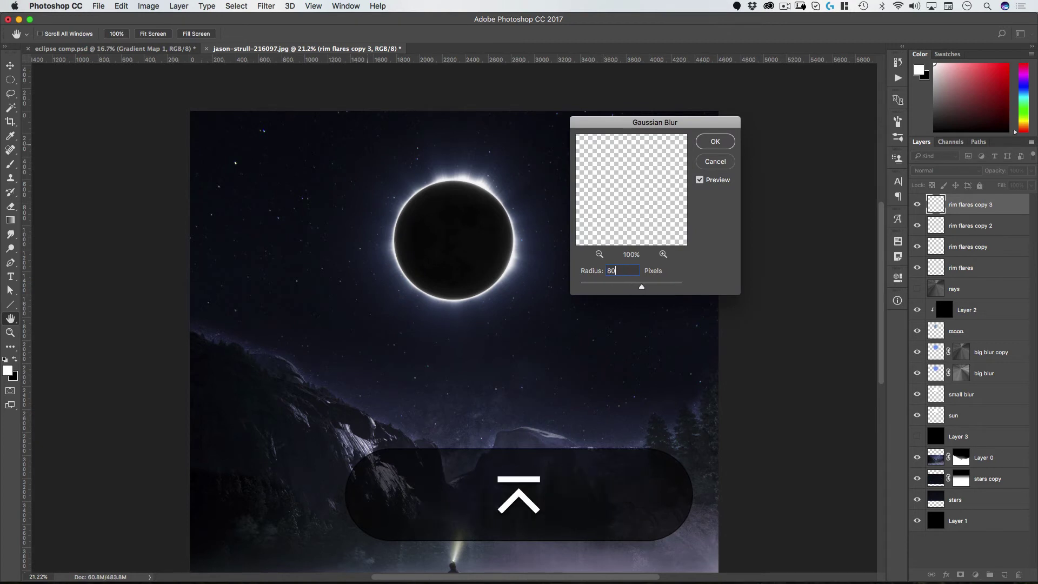
Duplicate rim flares copy 3 and apply a Gaussian Blur with a 160-pixel radius to the new duplicate
{"action": "key", "text": "alt+shift+super+j"}
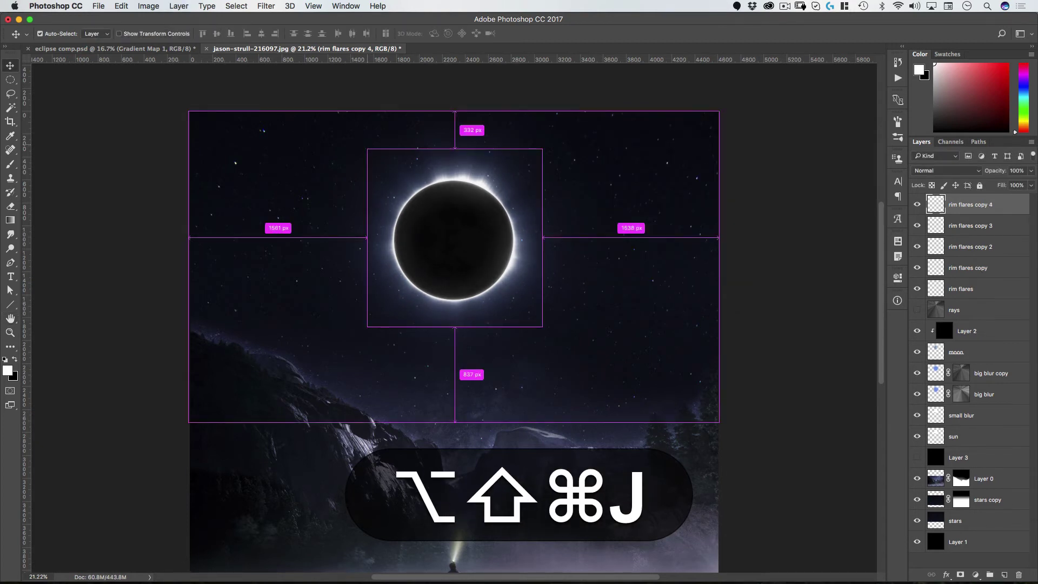
{"action": "key", "text": "alt+shift+super+g"}
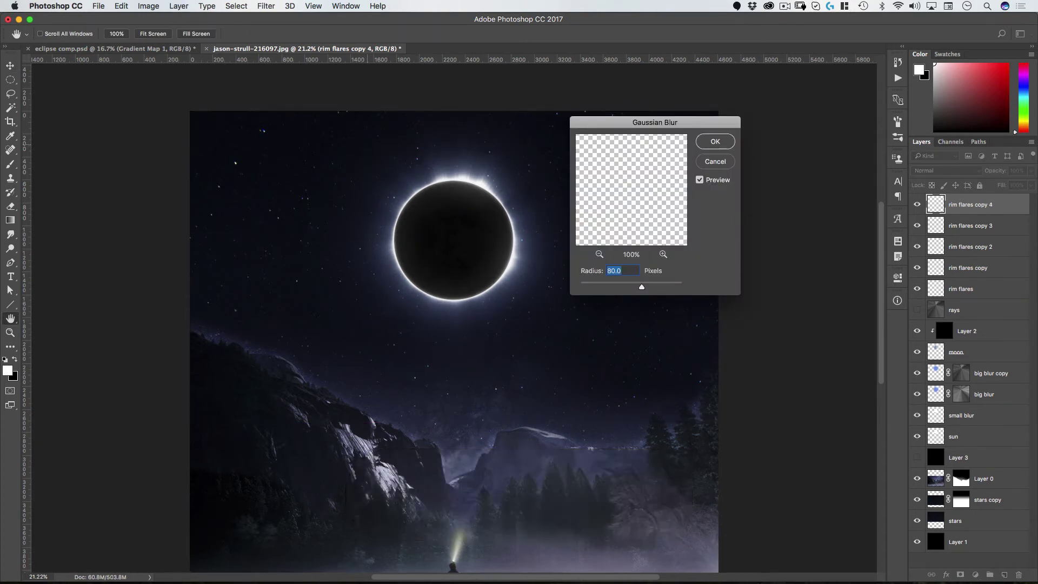
{"action": "type", "text": "90"}
{"action": "key", "text": "BackSpace"}
{"action": "key", "text": "BackSpace"}
{"action": "type", "text": "160"}
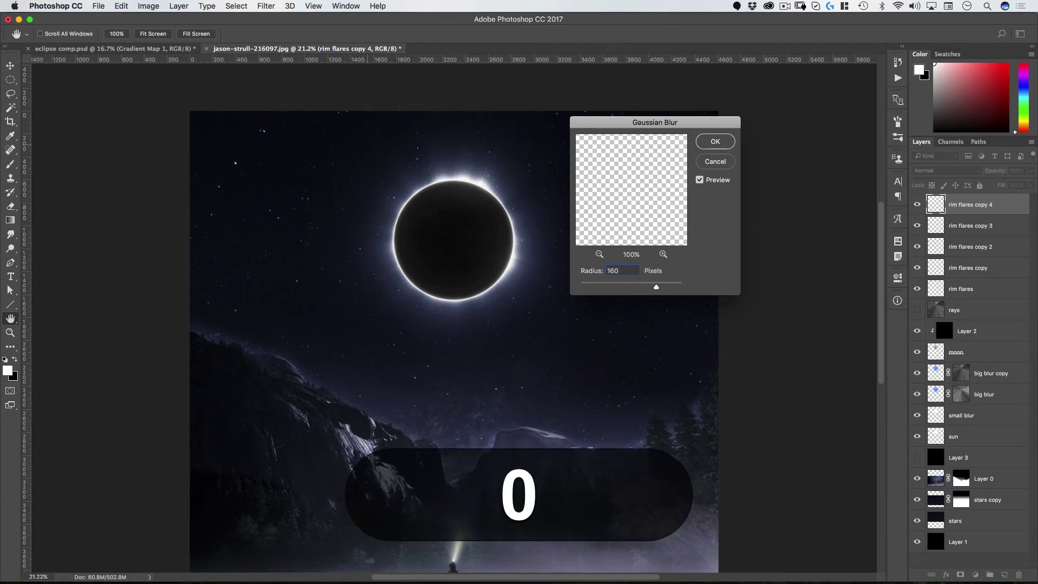
{"action": "key", "text": "Return"}
Duplicate rim flares copy 4 and apply a Gaussian Blur with a 240-pixel radius to the new duplicate
{"action": "key", "text": "super"}
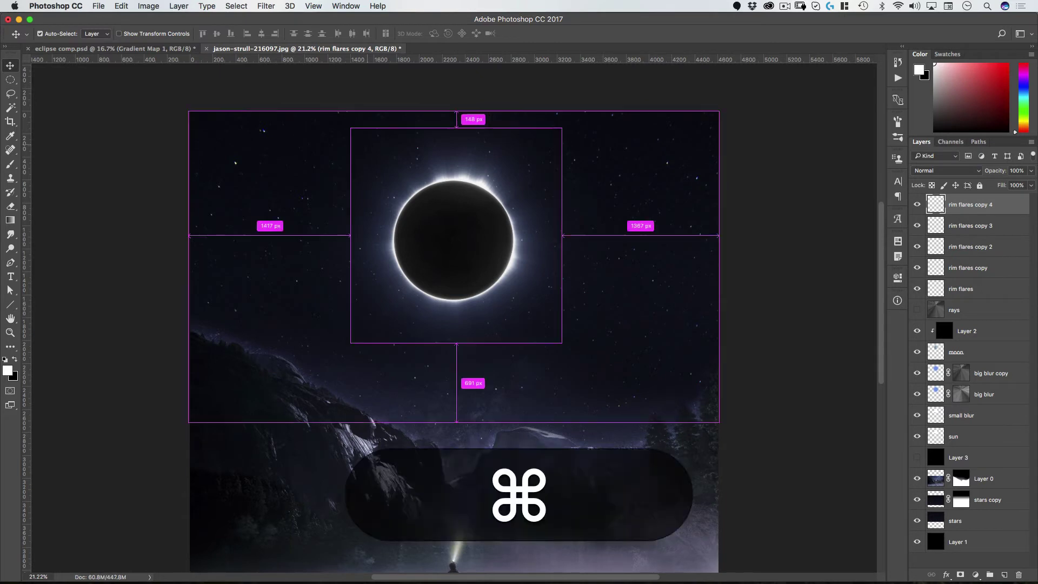
{"action": "key", "text": "alt+shift+super+j"}
{"action": "key", "text": "alt+shift+super+g"}
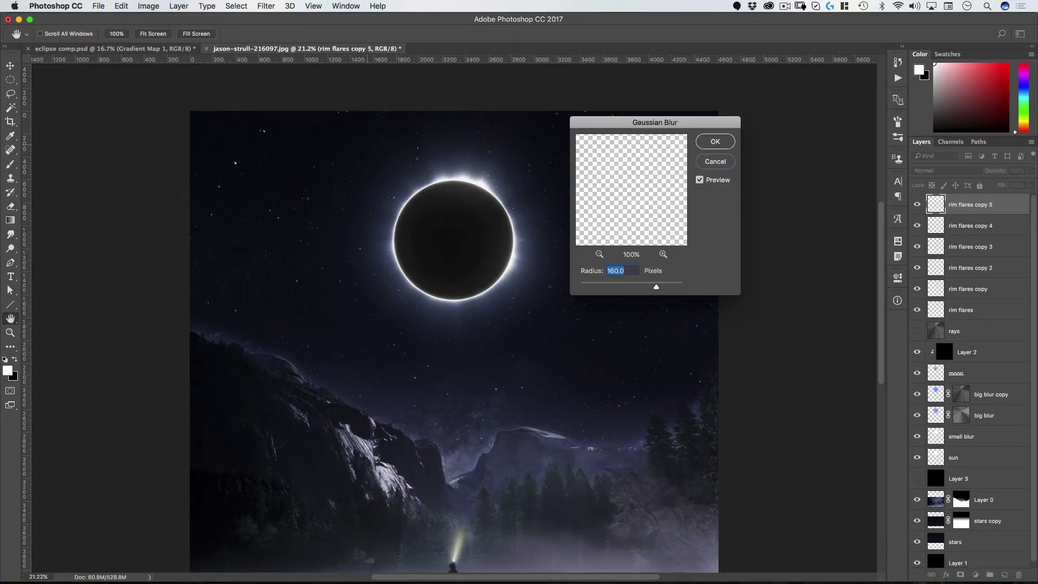
{"action": "type", "text": "240"}
{"action": "key", "text": "Return"}
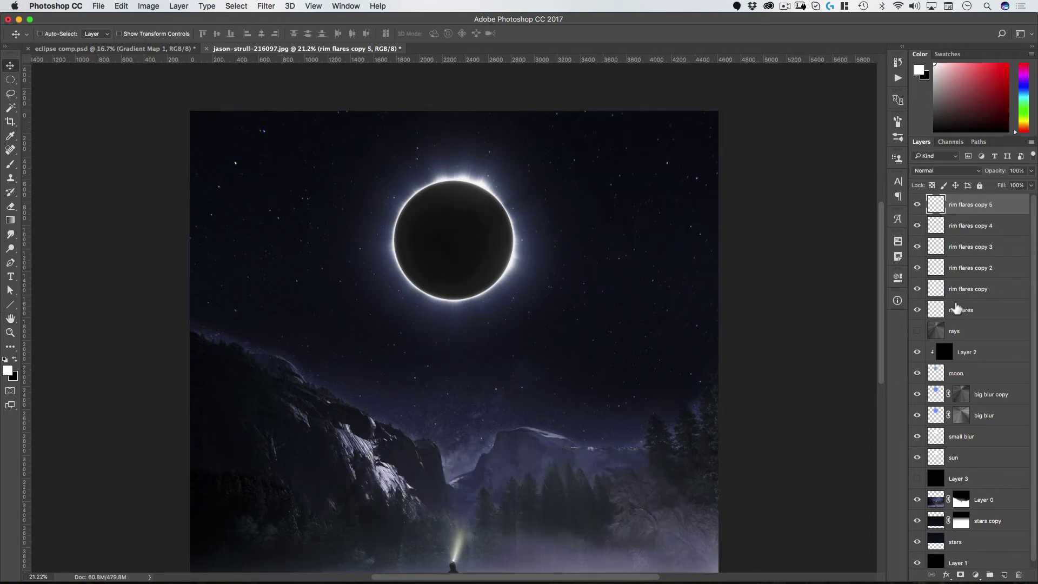
Merge the rim flares copy 2 through rim flares copy 5 layers into one layer
{"action": "left_click", "coordinate": [964, 270], "text": "shift"}
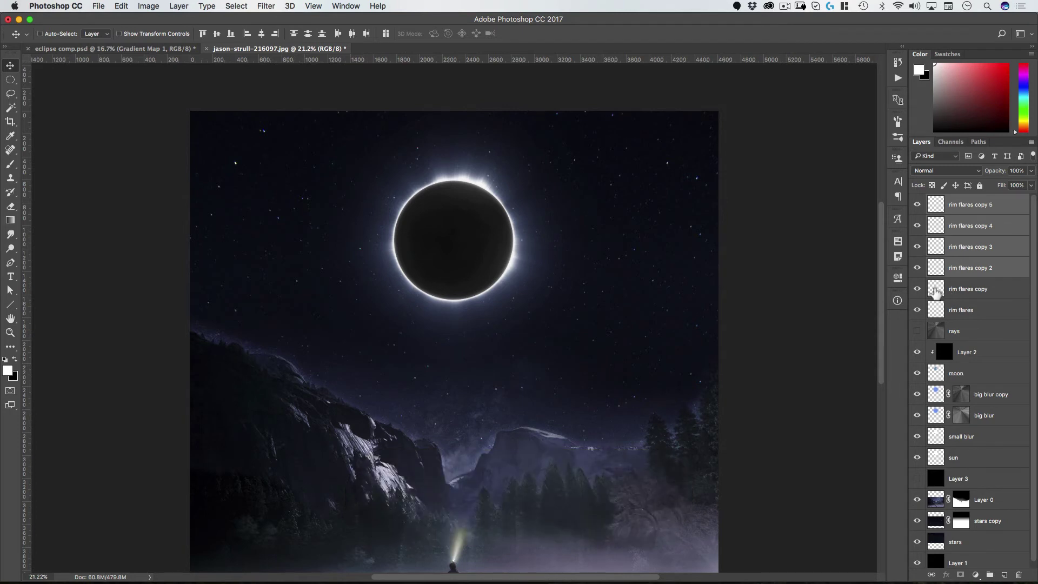
{"action": "key", "text": "super+e"}
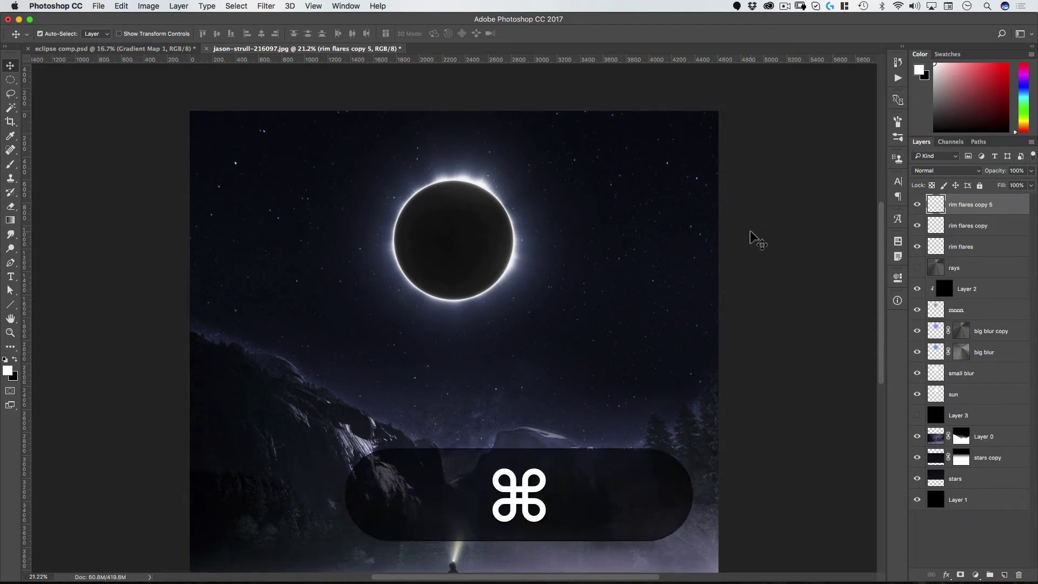
Colorize the rim flares copy 5 layer with Hue/Saturation at hue 202, saturation 61 and lightness -37
{"action": "key", "text": "super+u"}
{"action": "left_click", "coordinate": [800, 232]}
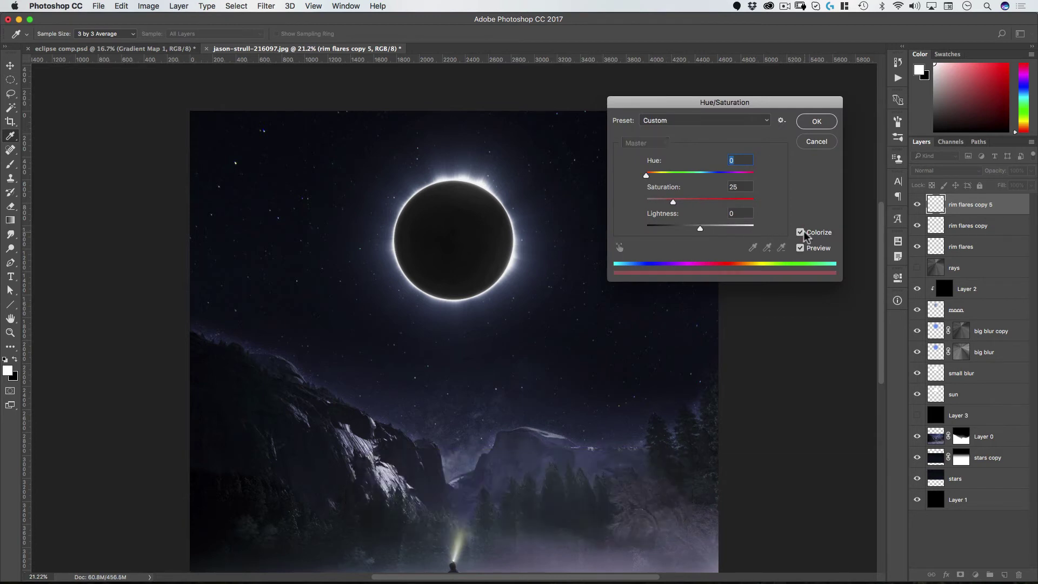
{"action": "left_click_drag", "start_coordinate": [654, 180], "coordinate": [707, 178]}
{"action": "left_click", "coordinate": [712, 200]}
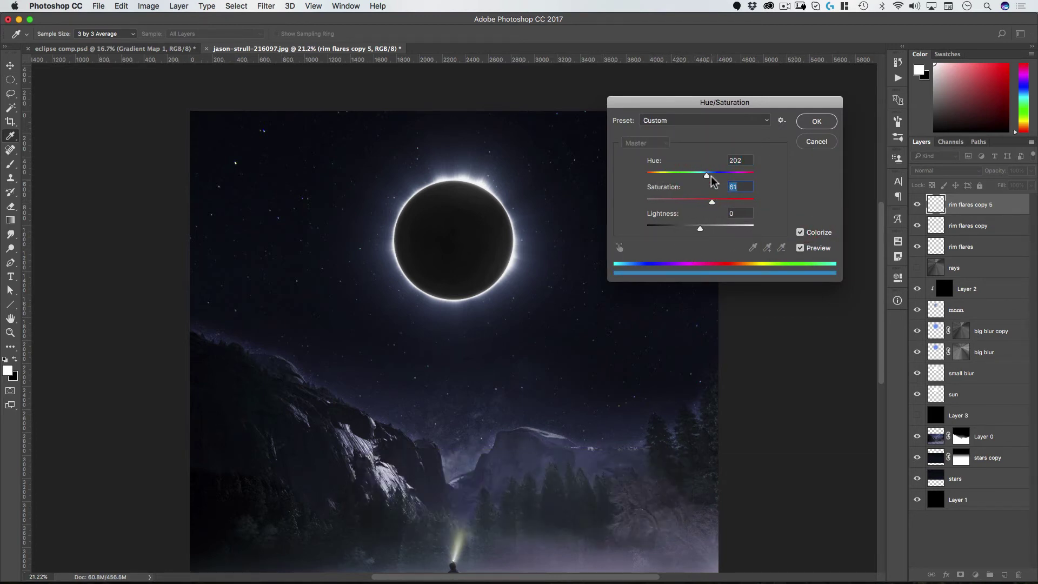
{"action": "left_click_drag", "start_coordinate": [700, 231], "coordinate": [679, 231]}
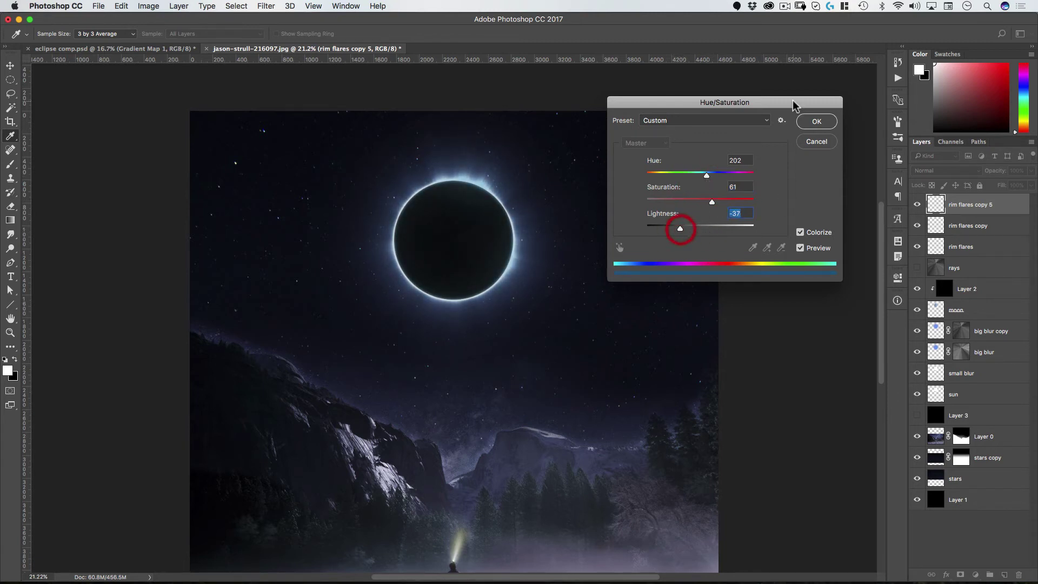
{"action": "left_click", "coordinate": [813, 121]}
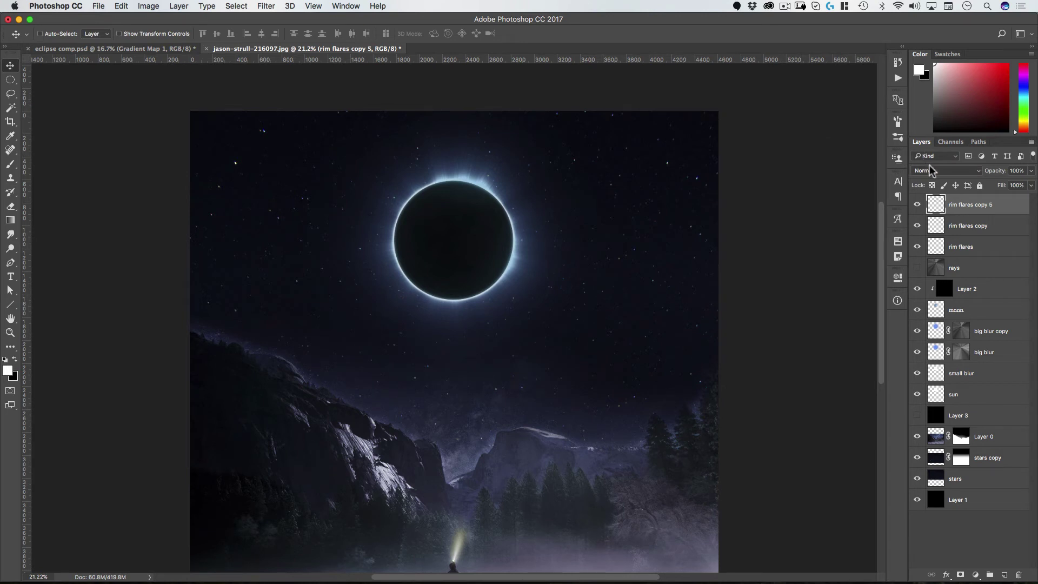
Set the rim flares copy 5 layer's blend mode to Screen and compare the glow with and without the other two flare layers
{"action": "left_click", "coordinate": [930, 170]}
{"action": "left_click", "coordinate": [941, 246]}
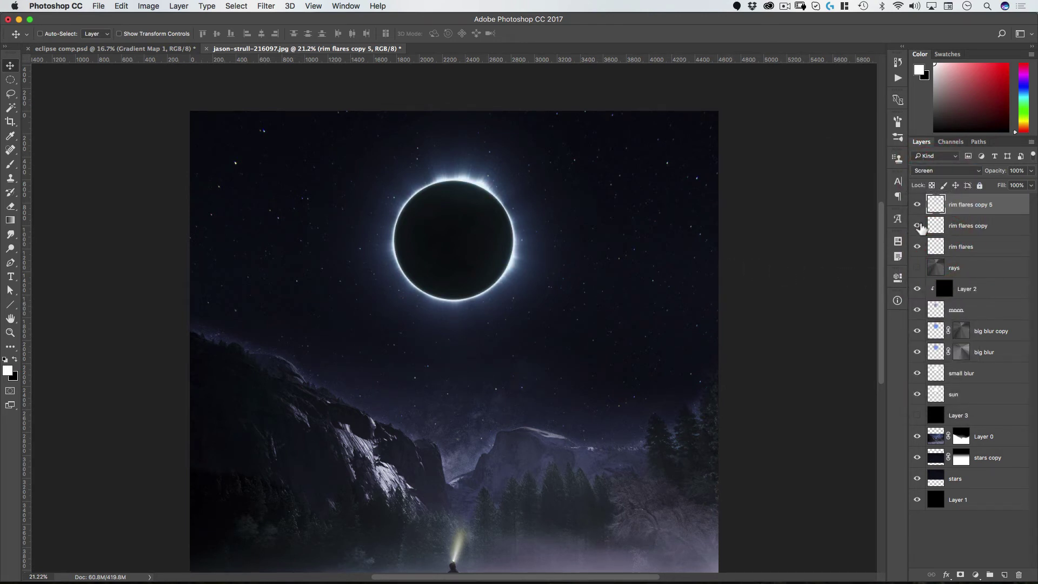
{"action": "left_click", "coordinate": [917, 226]}
{"action": "left_click", "coordinate": [917, 225]}
{"action": "left_click", "coordinate": [917, 226]}
{"action": "left_click", "coordinate": [917, 225]}
{"action": "left_click", "coordinate": [917, 247]}
{"action": "left_click", "coordinate": [917, 247]}
Group the three rim flares layers and give the group a copy of the big blur copy layer's mask
{"action": "left_click", "coordinate": [944, 247]}
{"action": "left_click", "coordinate": [965, 205], "text": "shift"}
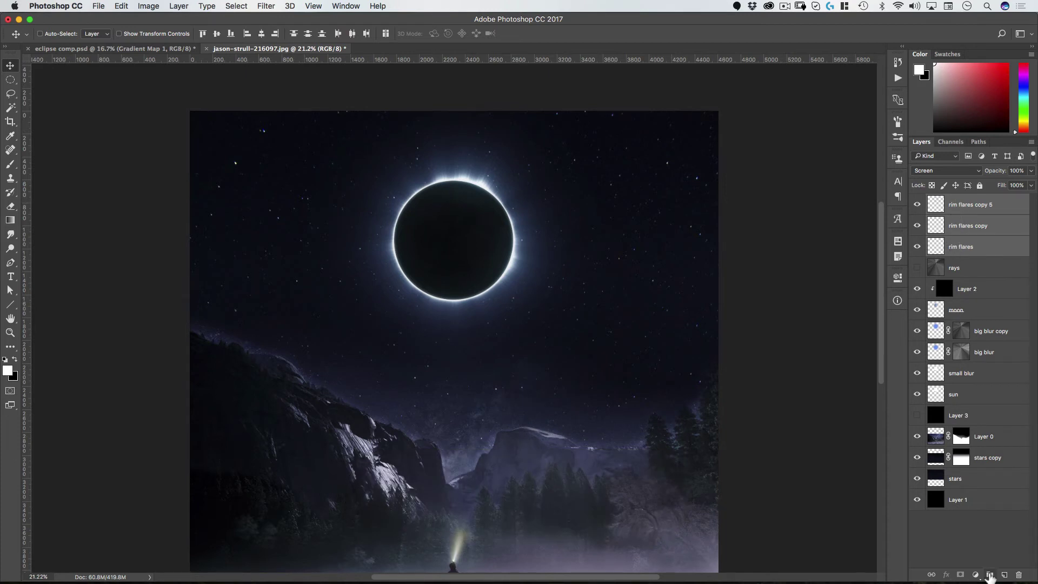
{"action": "left_click", "coordinate": [989, 574]}
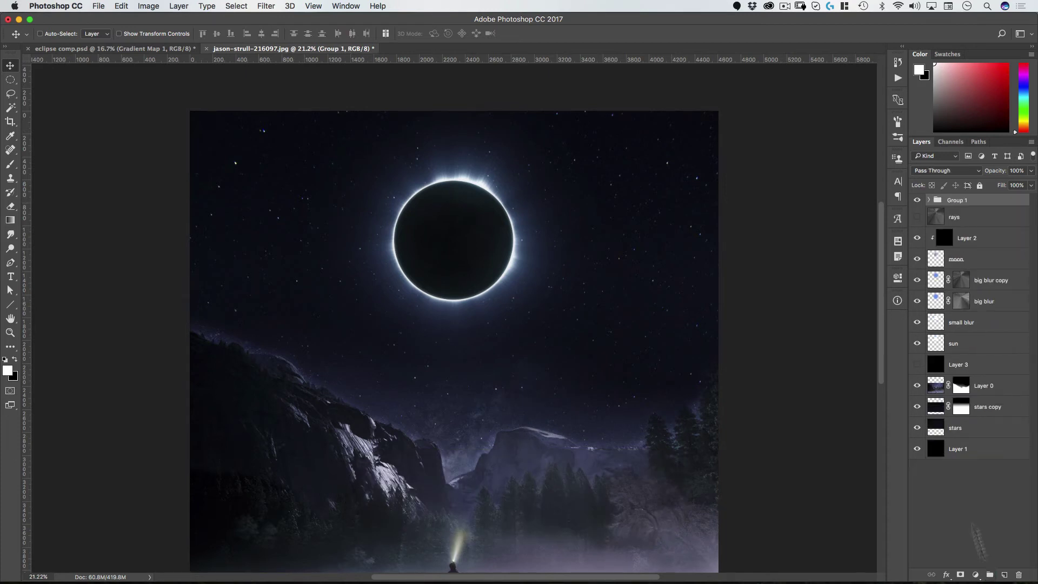
{"action": "left_click", "coordinate": [960, 574]}
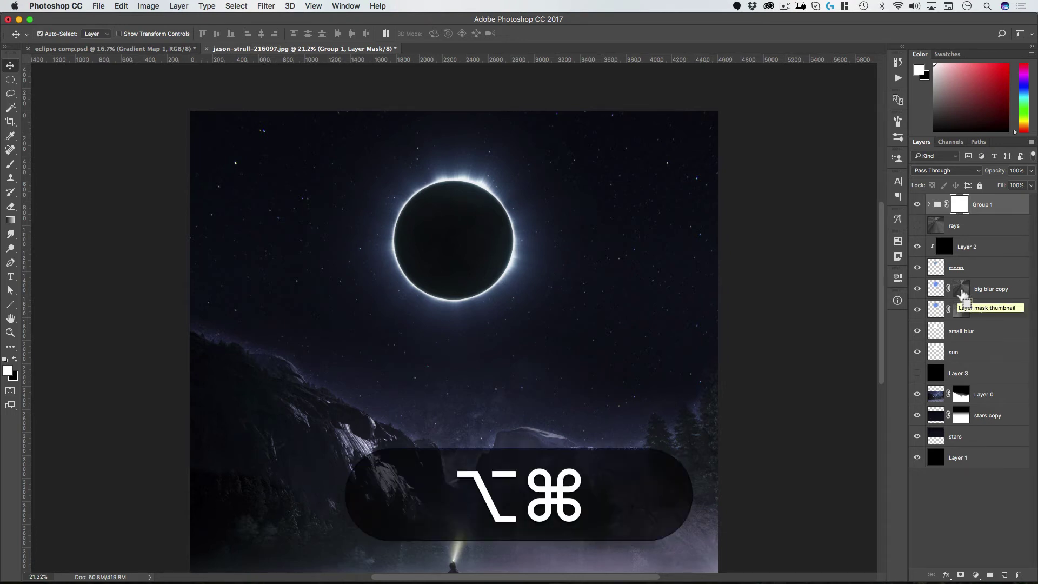
{"action": "left_click_drag", "start_coordinate": [959, 299], "coordinate": [961, 210]}
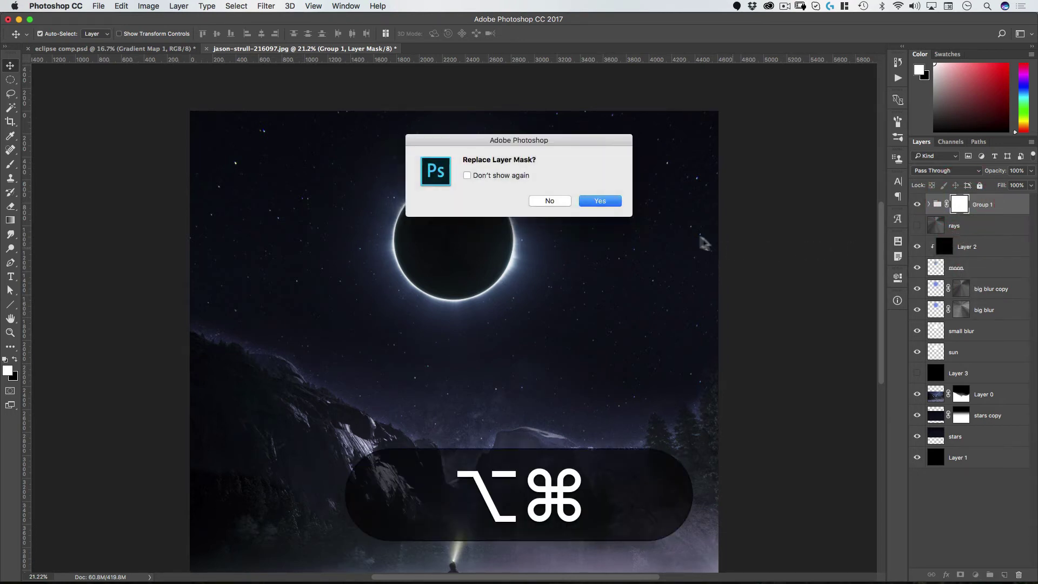
{"action": "left_click", "coordinate": [589, 197]}
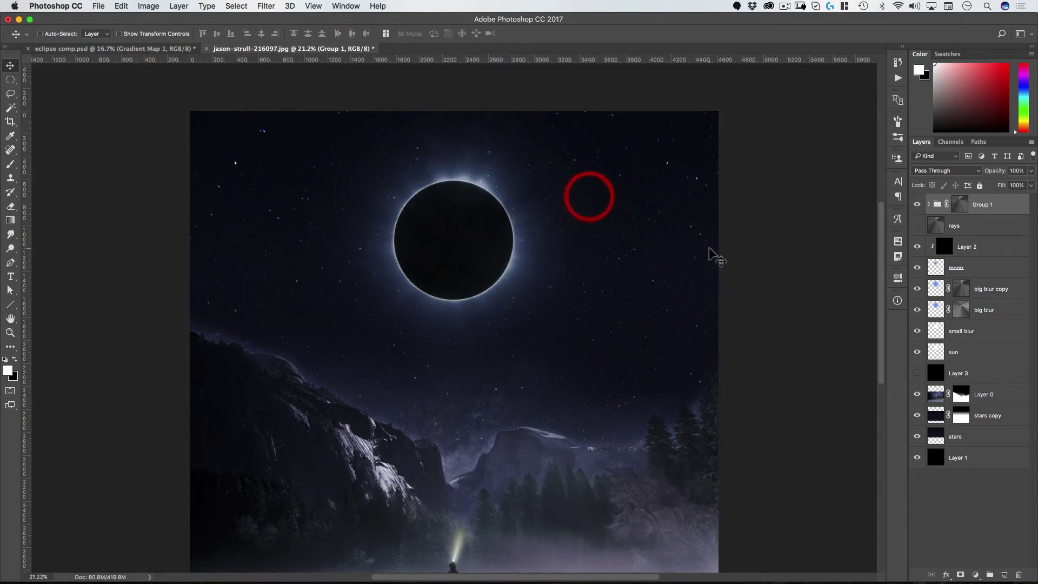
Brighten the Group 1 mask with Curves by moving the white point to input 109
{"action": "left_click", "coordinate": [959, 205]}
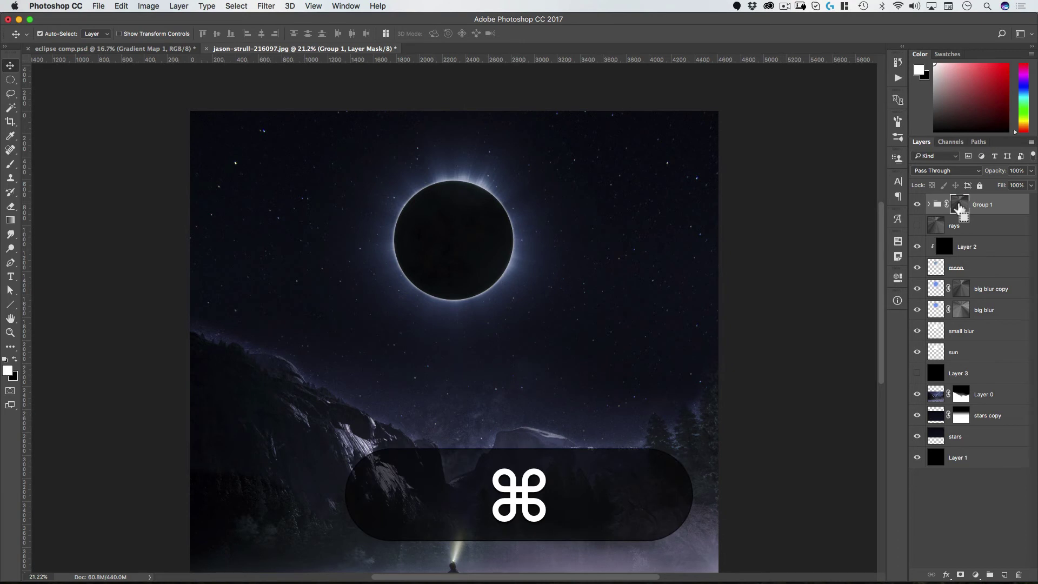
{"action": "key", "text": "super+m"}
{"action": "left_click_drag", "start_coordinate": [799, 308], "coordinate": [721, 306]}
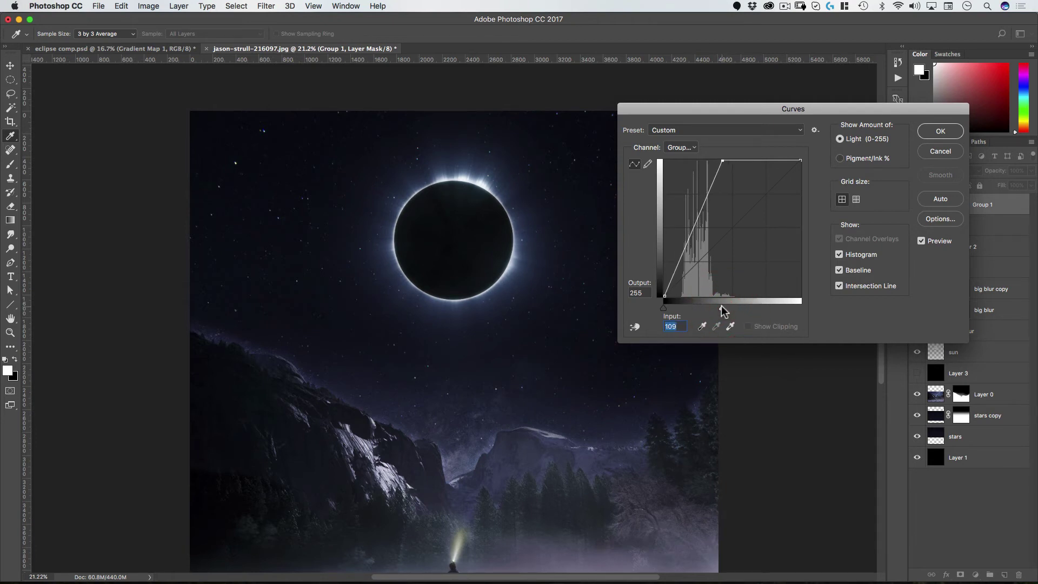
{"action": "left_click", "coordinate": [941, 132]}
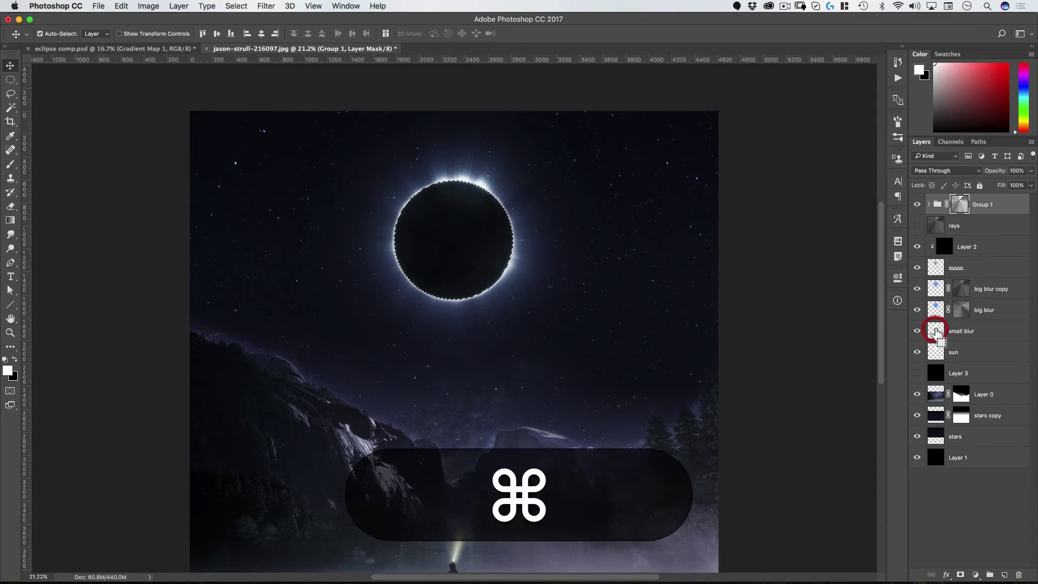
Fill the moon's circular area on the Group 1 mask with white, deselect it, and compare the image with and without the group
{"action": "left_click", "coordinate": [958, 205], "text": "super"}
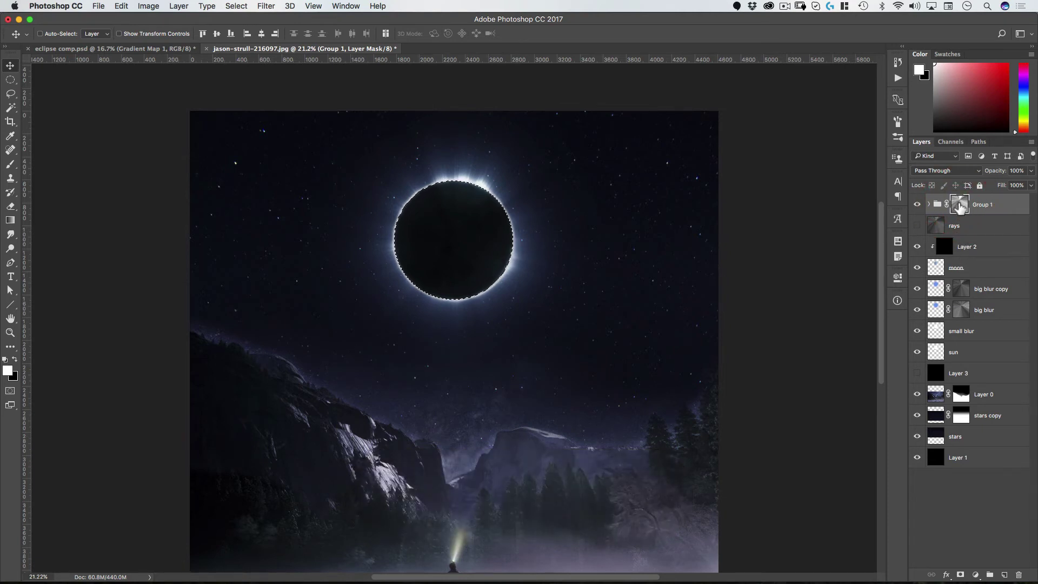
{"action": "key", "text": "alt+BackSpace"}
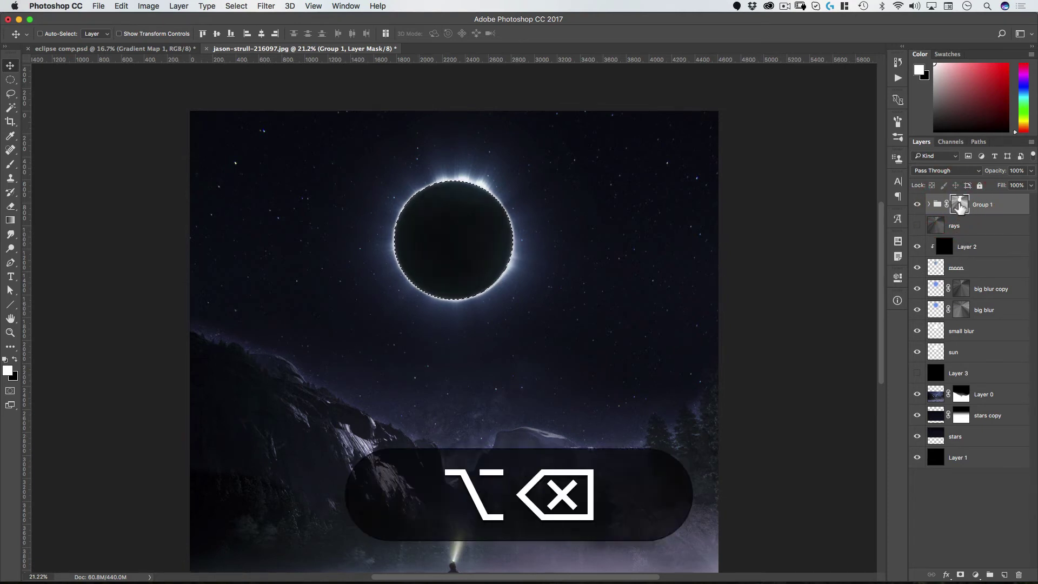
{"action": "key", "text": "super+d"}
{"action": "key", "text": "v"}
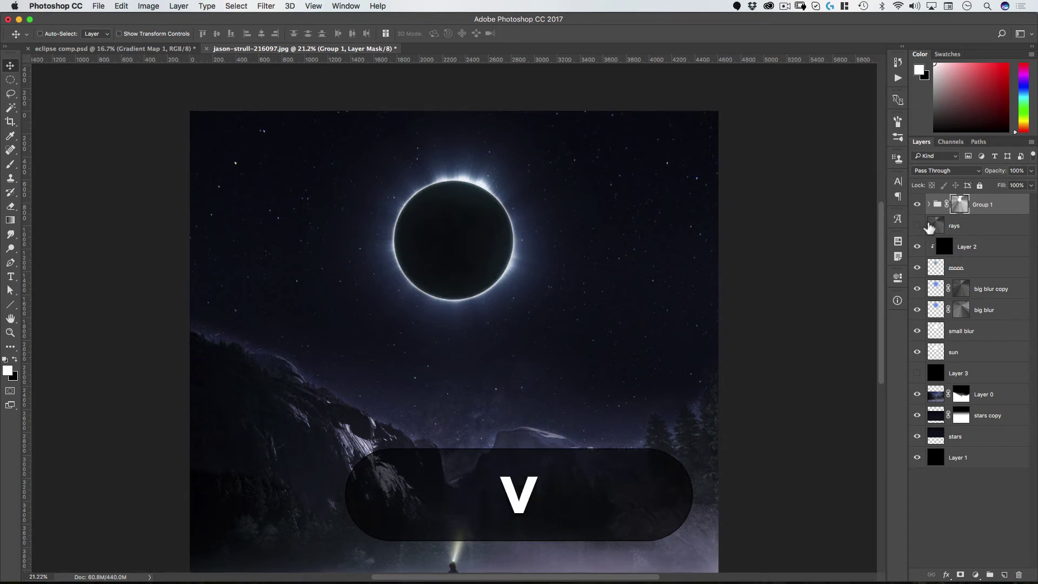
{"action": "left_click", "coordinate": [917, 202]}
{"action": "left_click", "coordinate": [917, 203]}
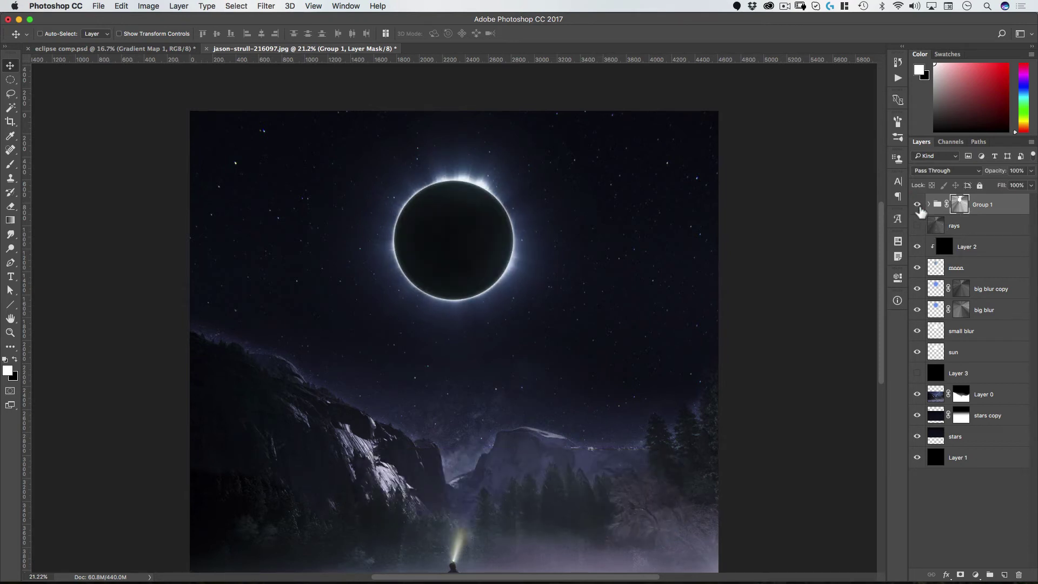
Set up a radial foreground-to-transparent gradient in black for the Group 1 mask and show the guides through the moon's center
{"action": "left_click", "coordinate": [956, 203]}
{"action": "left_click", "coordinate": [11, 220]}
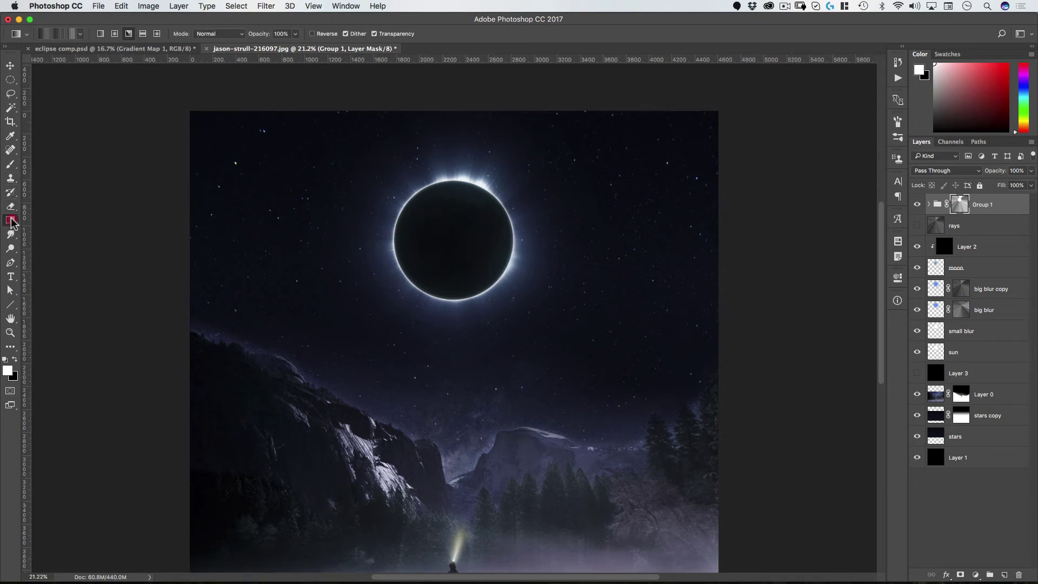
{"action": "left_click", "coordinate": [60, 35]}
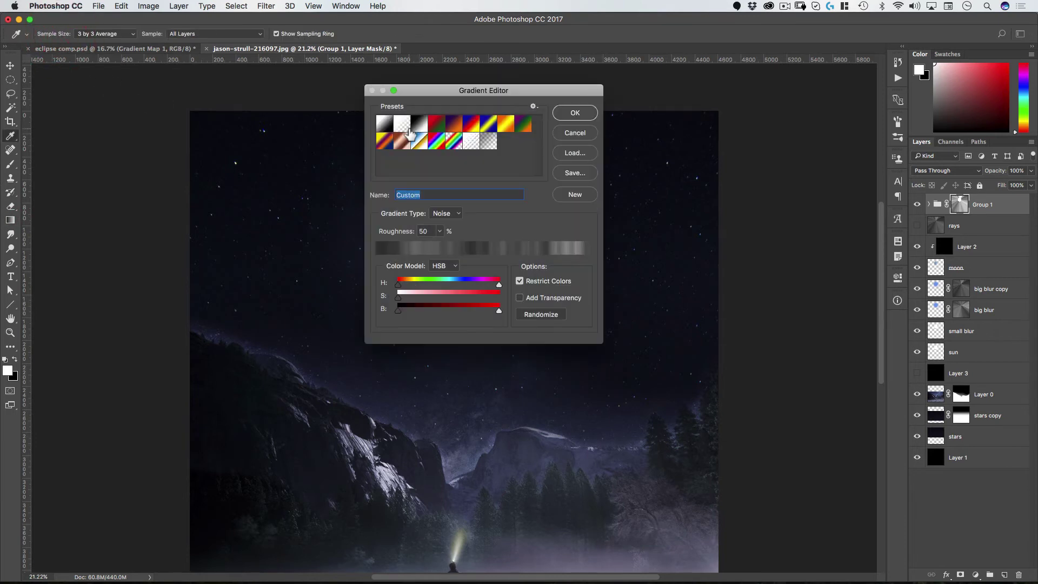
{"action": "left_click", "coordinate": [401, 124]}
{"action": "left_click", "coordinate": [575, 112]}
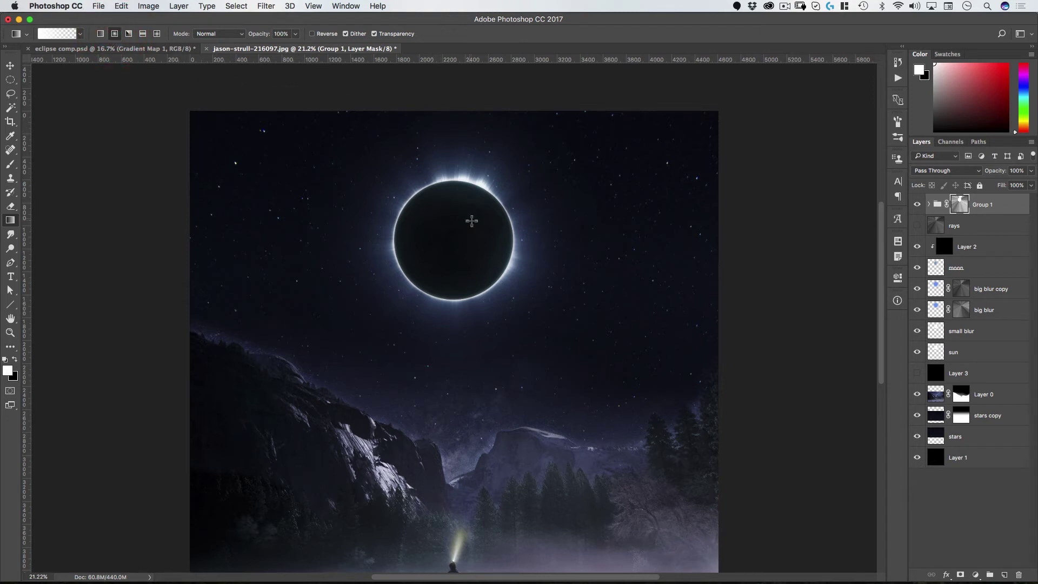
{"action": "key", "text": "super+semicolon"}
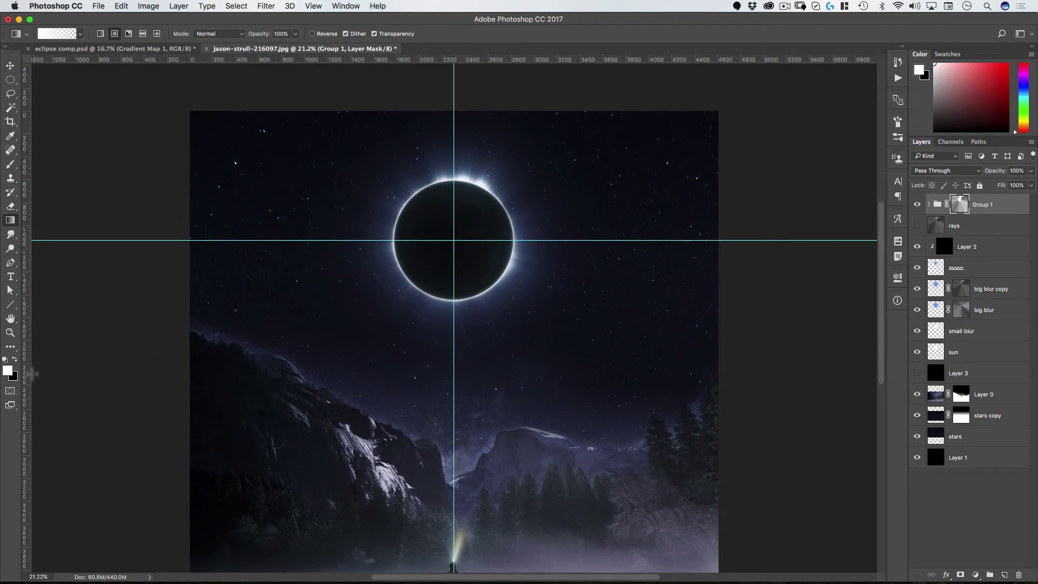
{"action": "left_click", "coordinate": [15, 359]}
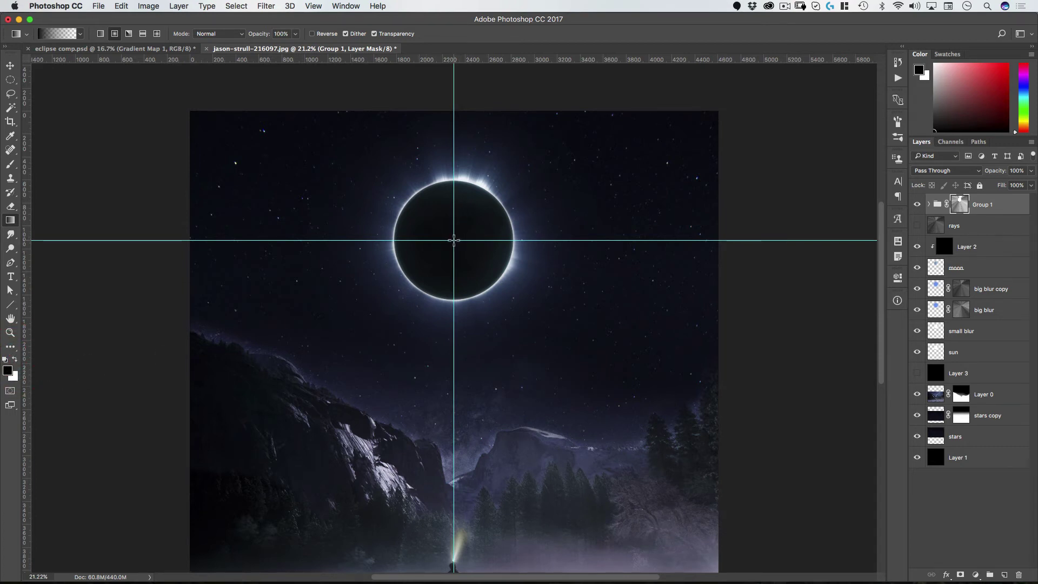
Draw black radial gradients on the Group 1 mask from the moon's center to its upper rim, and hide the guides
{"action": "left_click_drag", "start_coordinate": [454, 241], "coordinate": [463, 181]}
{"action": "left_click_drag", "start_coordinate": [453, 240], "coordinate": [459, 181]}
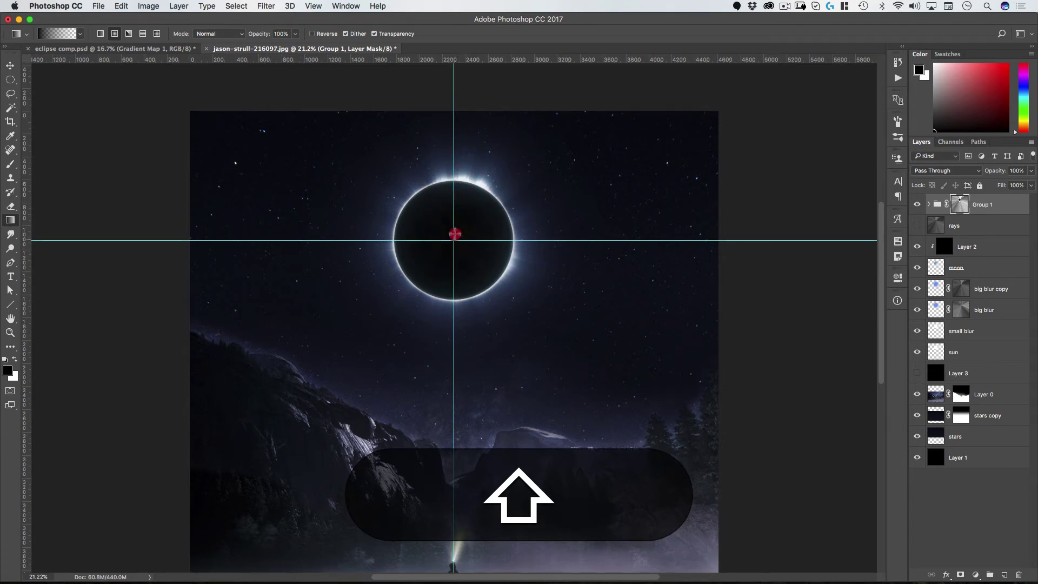
{"action": "left_click_drag", "start_coordinate": [454, 233], "coordinate": [463, 182]}
{"action": "key", "text": "shift+v"}
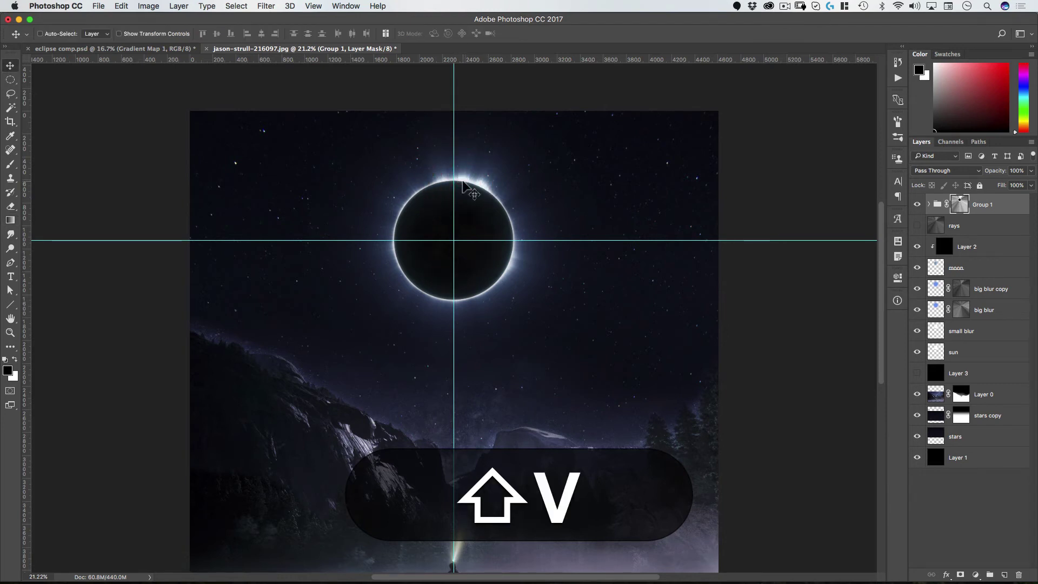
{"action": "key", "text": "super+semicolon"}
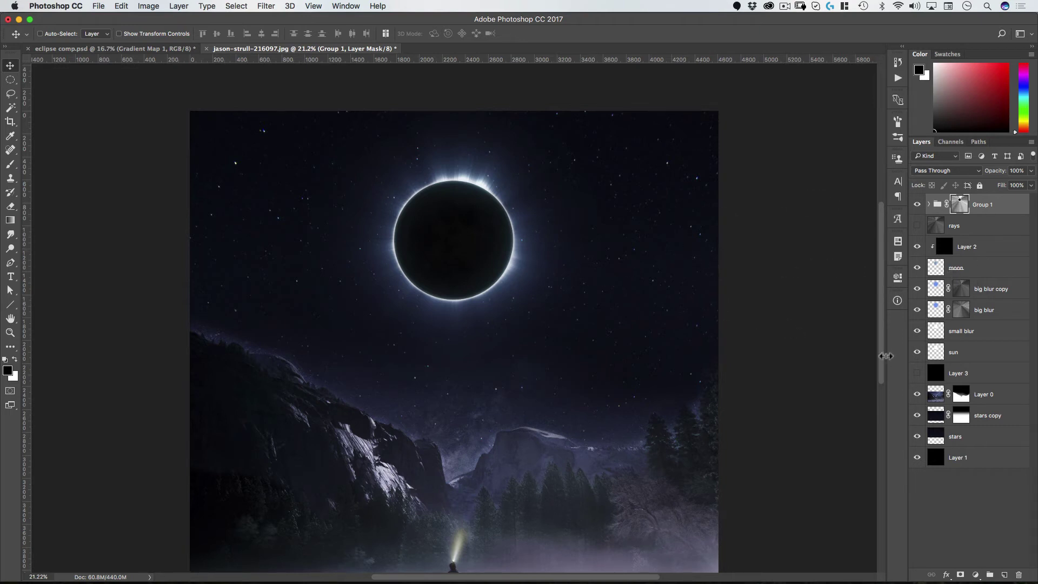
Compare the eclipse with and without Group 1 and lower the group's opacity to 72%
{"action": "left_click", "coordinate": [918, 205]}
{"action": "left_click", "coordinate": [918, 205]}
{"action": "left_click", "coordinate": [918, 205]}
{"action": "left_click", "coordinate": [918, 206]}
{"action": "left_click", "coordinate": [918, 205]}
{"action": "left_click", "coordinate": [918, 205]}
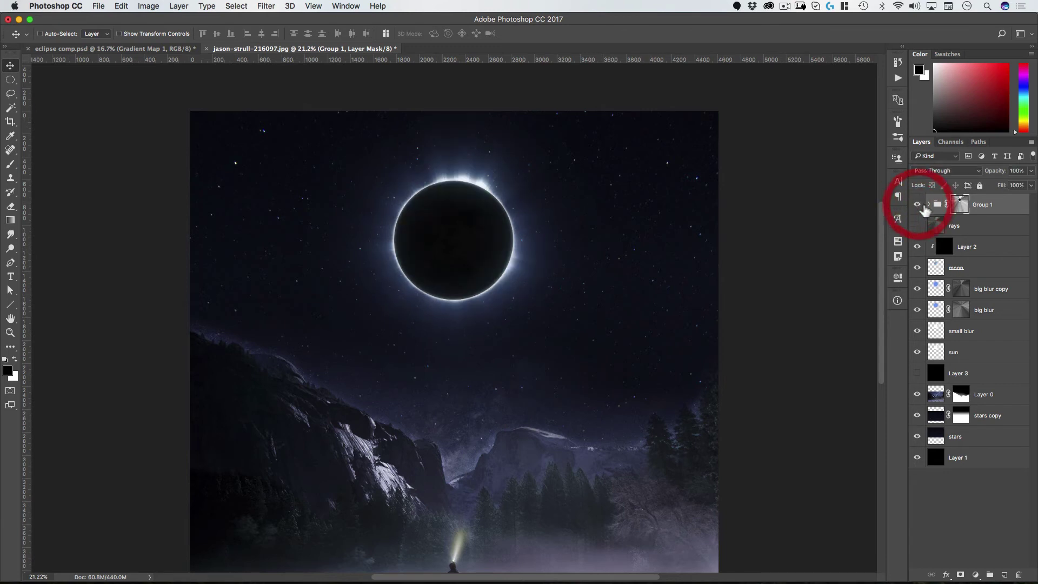
{"action": "left_click", "coordinate": [918, 205]}
{"action": "left_click", "coordinate": [918, 205]}
{"action": "left_click", "coordinate": [918, 205]}
{"action": "left_click", "coordinate": [918, 205]}
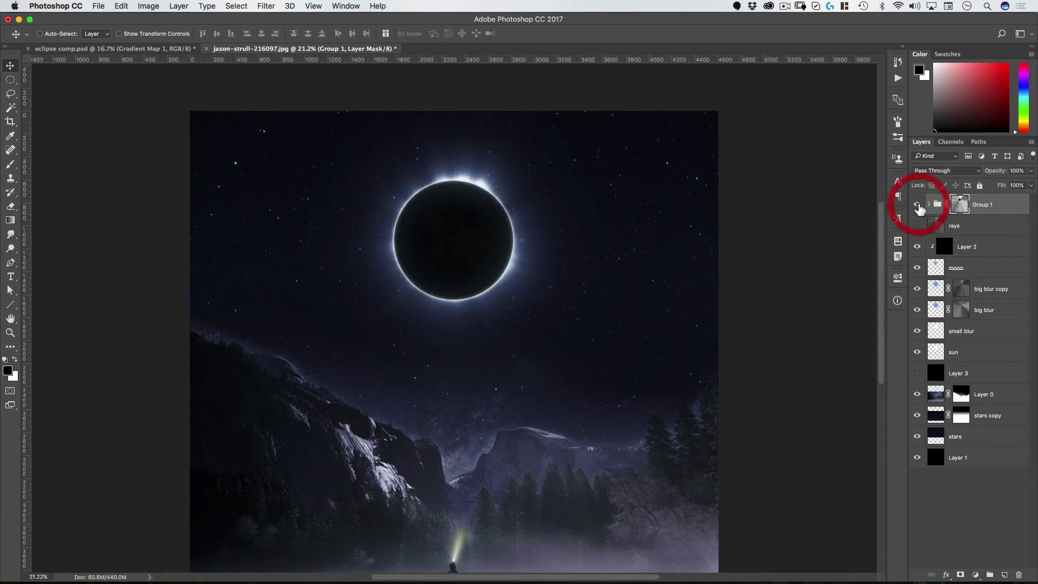
{"action": "left_click", "coordinate": [918, 205]}
{"action": "left_click", "coordinate": [918, 205]}
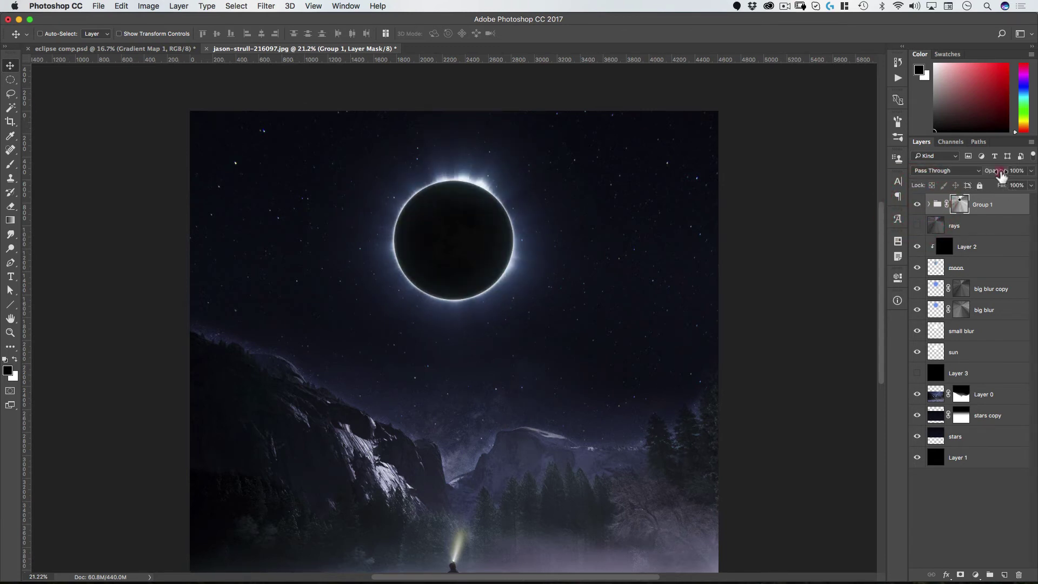
{"action": "left_click_drag", "start_coordinate": [1001, 174], "coordinate": [987, 176]}
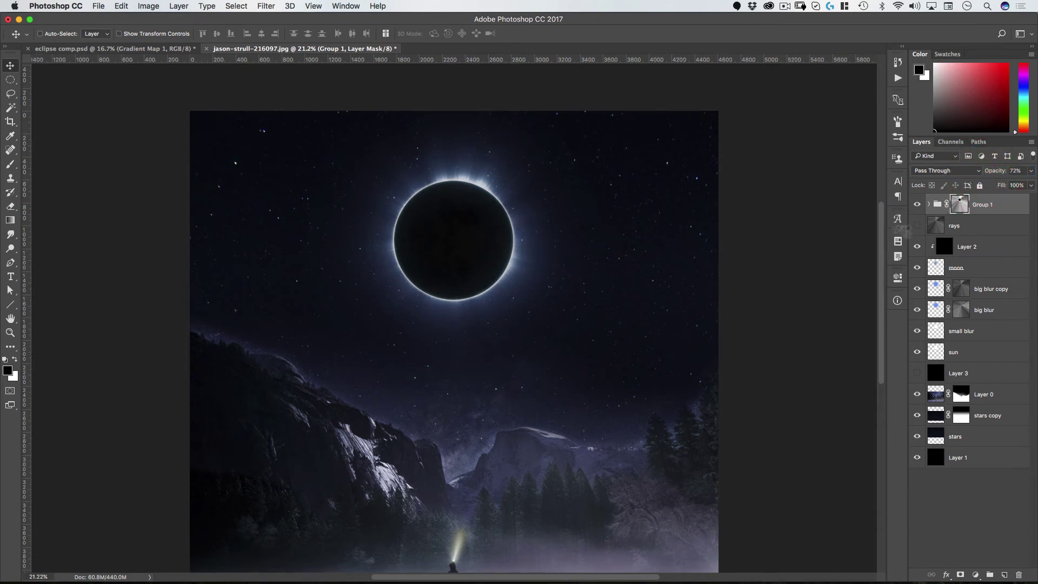
{"action": "left_click", "coordinate": [487, 243], "text": "alt"}
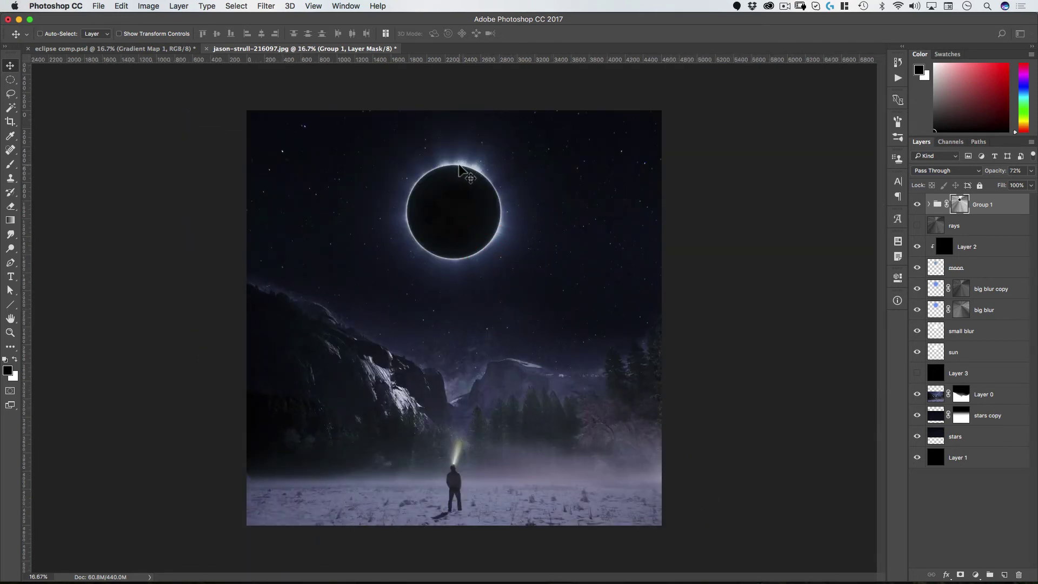
Open Yellow flare.psd from the assets folder, copy its entire image and close the file
{"action": "key", "text": "cmd+o"}
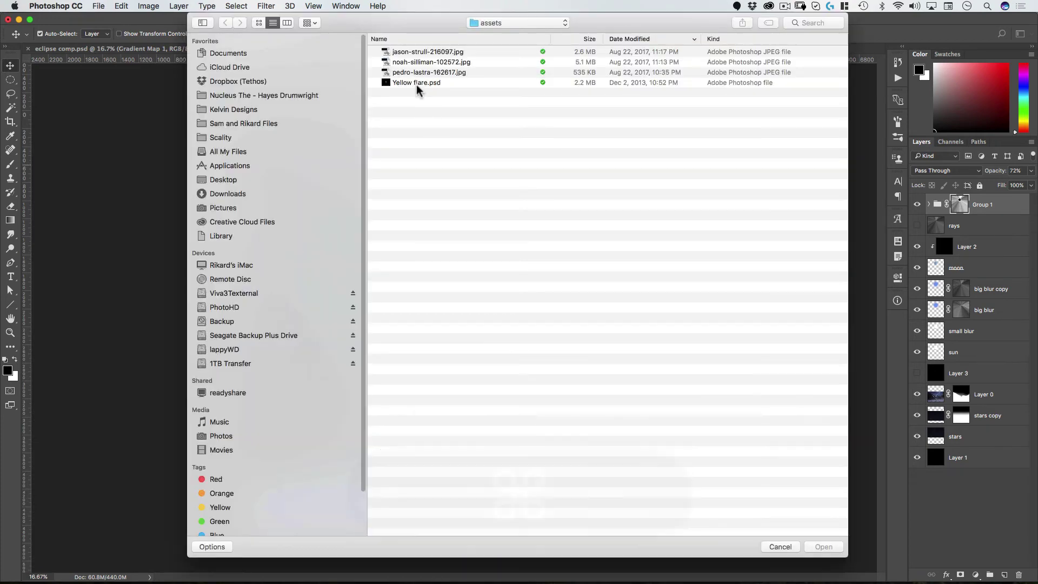
{"action": "left_click", "coordinate": [416, 84]}
{"action": "double_click", "coordinate": [416, 84]}
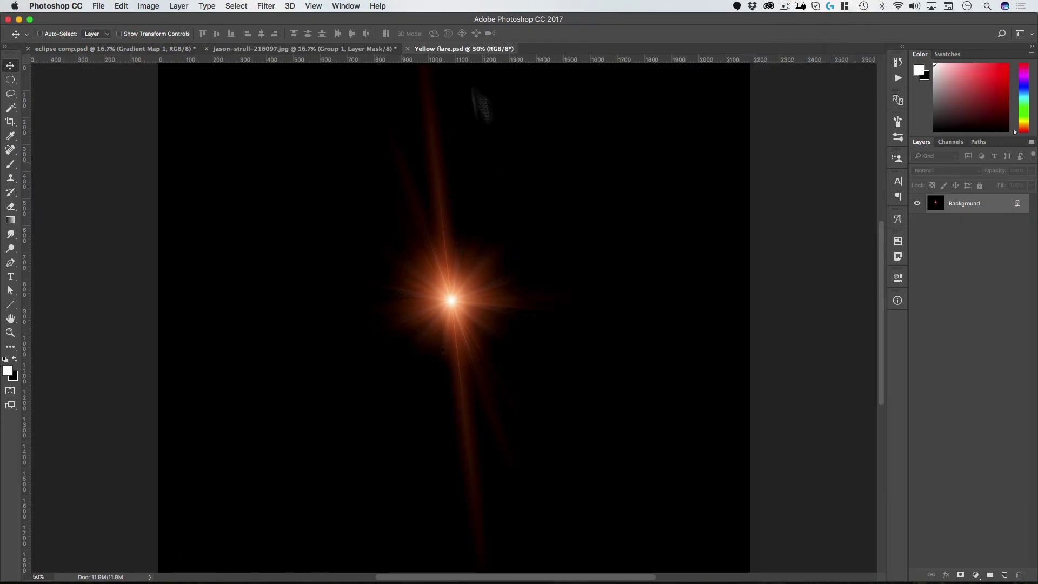
{"action": "key", "text": "super+a"}
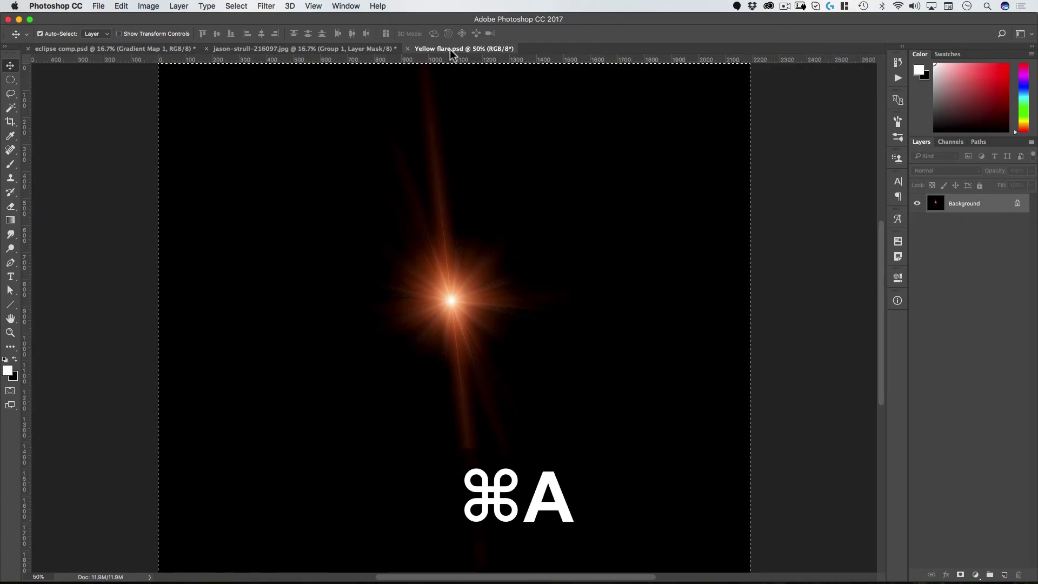
{"action": "key", "text": "super+c"}
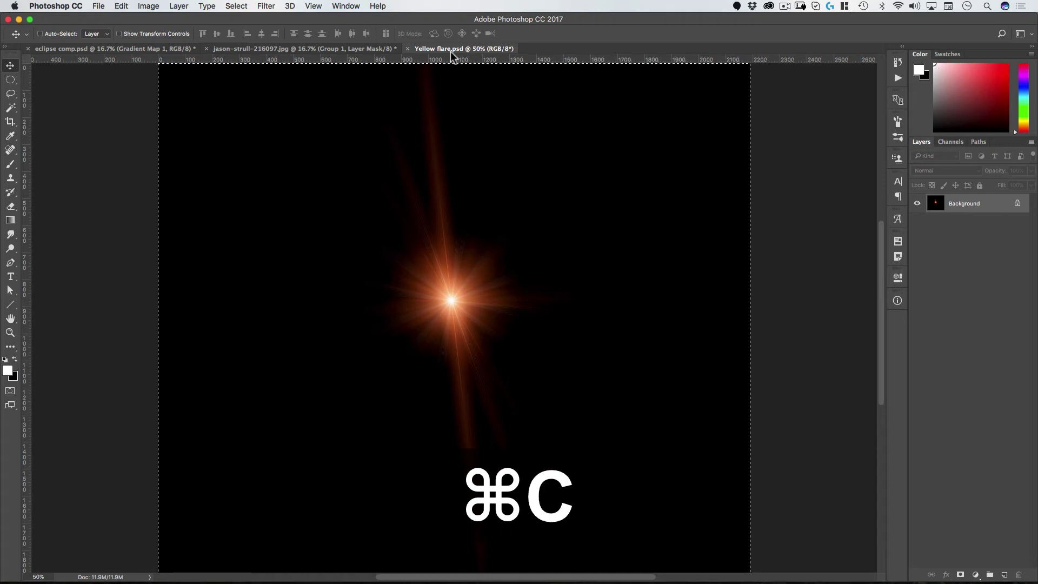
{"action": "left_click", "coordinate": [407, 48]}
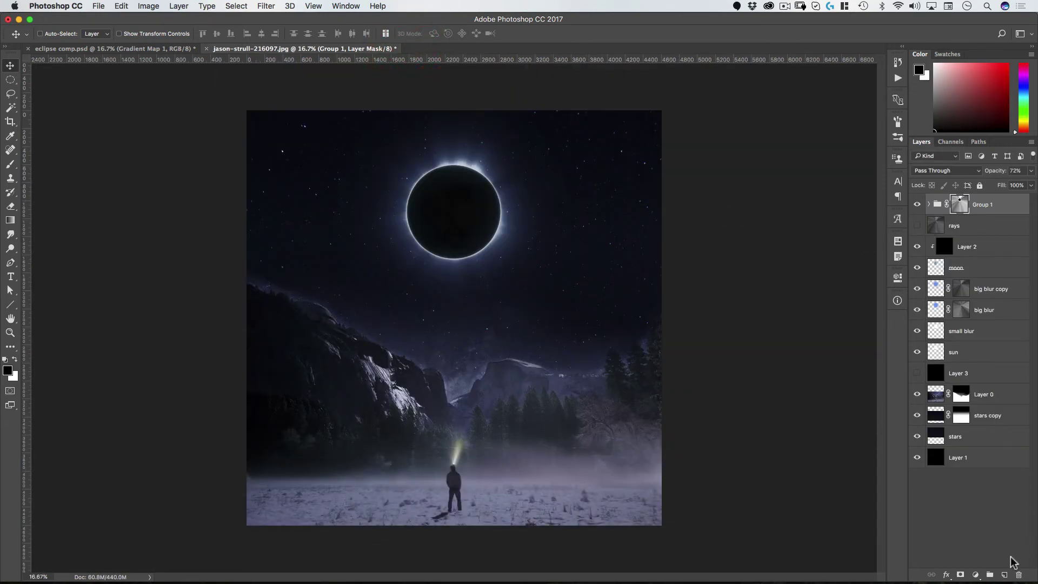
Paste the flare as a new layer, show the guides, and move the flare close to the guides' intersection
{"action": "key", "text": "super+v"}
{"action": "left_click_drag", "start_coordinate": [489, 348], "coordinate": [488, 186]}
{"action": "key", "text": "space"}
{"action": "left_click_drag", "start_coordinate": [469, 142], "coordinate": [510, 136]}
{"action": "left_click_drag", "start_coordinate": [508, 186], "coordinate": [510, 233]}
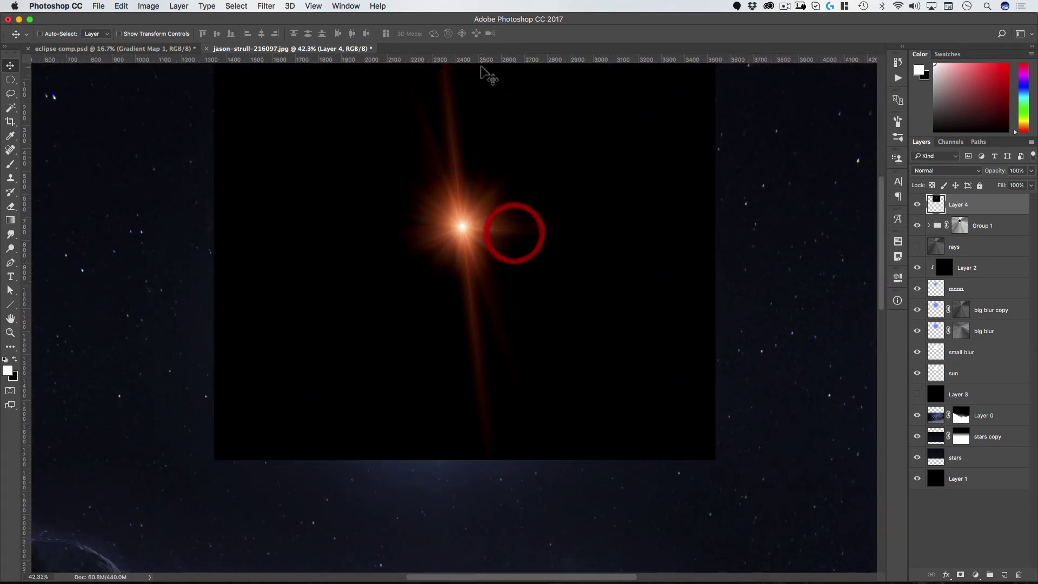
{"action": "key", "text": "super+semicolon"}
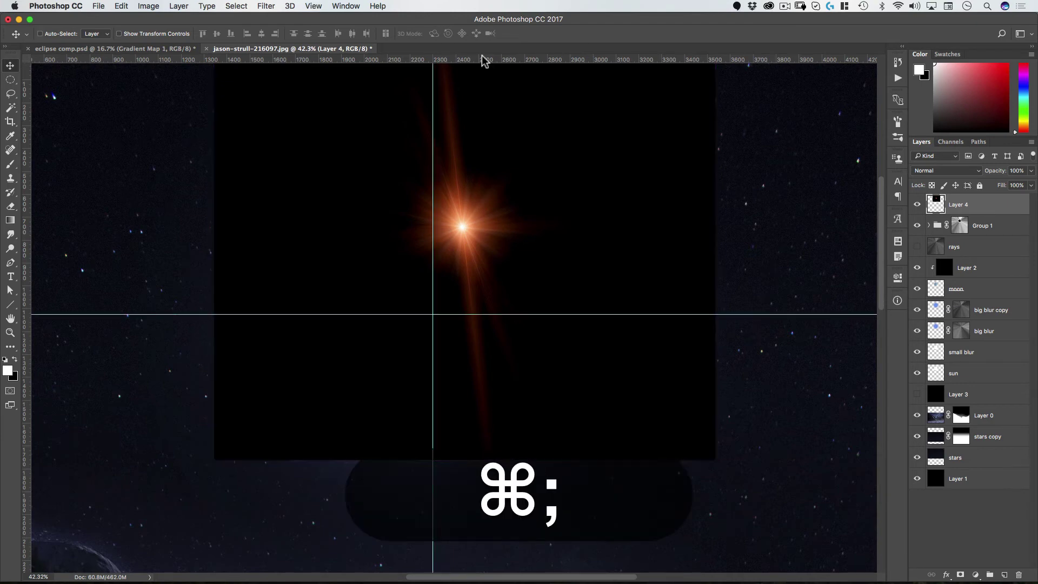
{"action": "left_click_drag", "start_coordinate": [500, 227], "coordinate": [487, 274]}
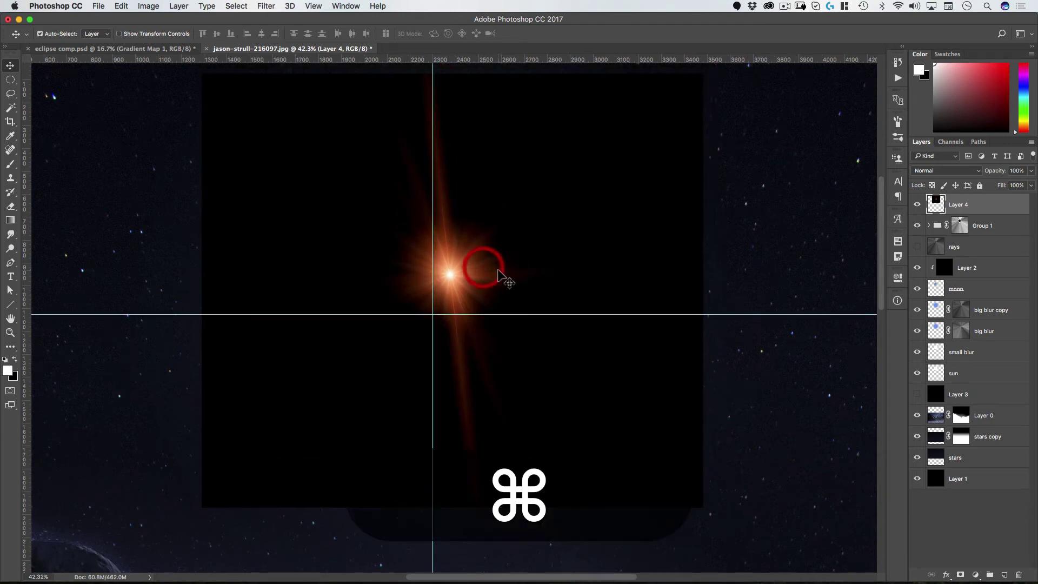
Rotate the flare layer to -83.33° so its streak lies horizontal, and center its bright core on the guides' intersection
{"action": "key", "text": "super+t"}
{"action": "left_click_drag", "start_coordinate": [732, 249], "coordinate": [442, 109]}
{"action": "left_click_drag", "start_coordinate": [494, 162], "coordinate": [489, 186]}
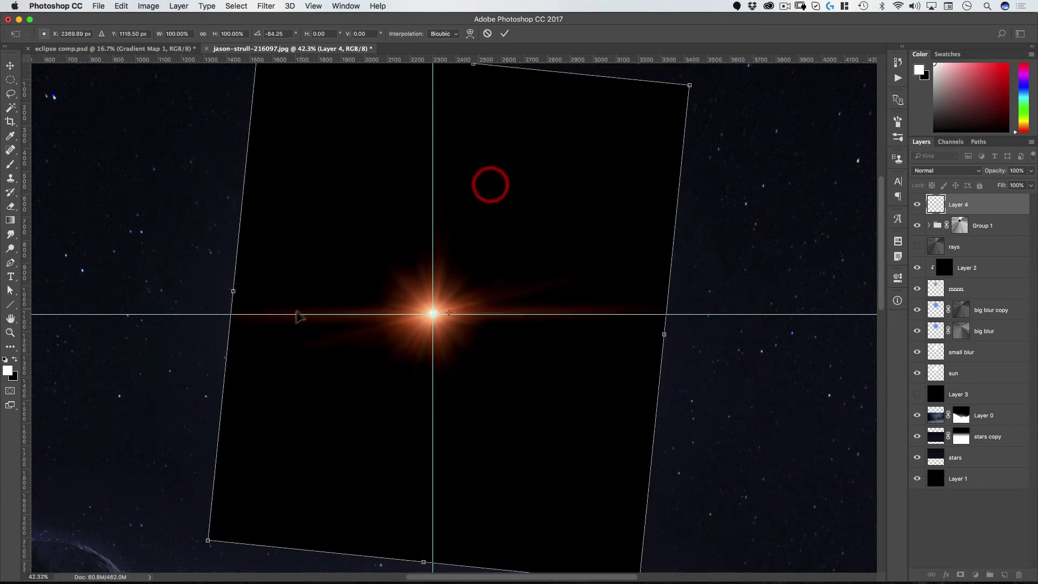
{"action": "left_click_drag", "start_coordinate": [719, 343], "coordinate": [718, 344]}
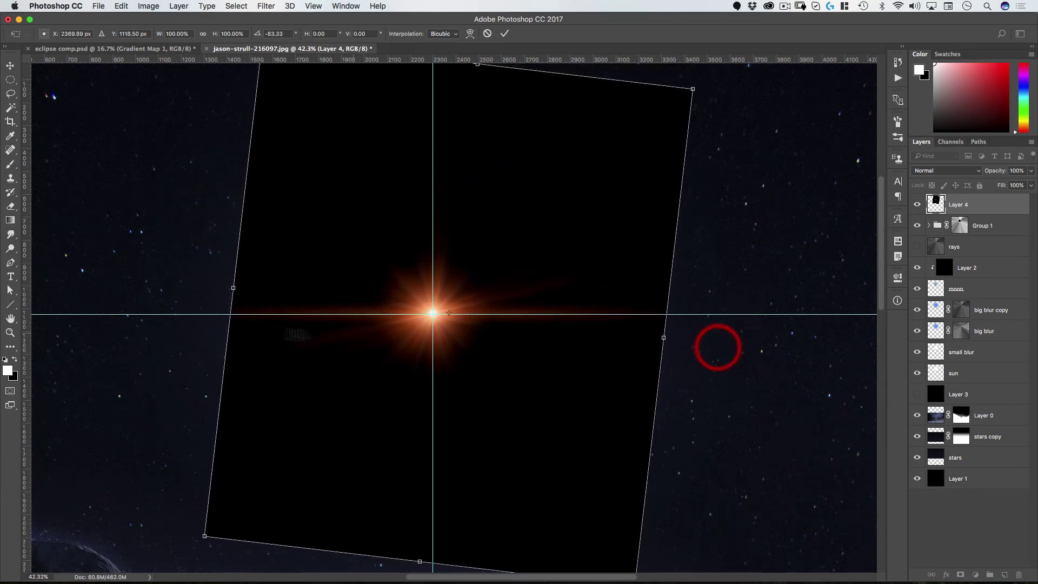
{"action": "double_click", "coordinate": [511, 356]}
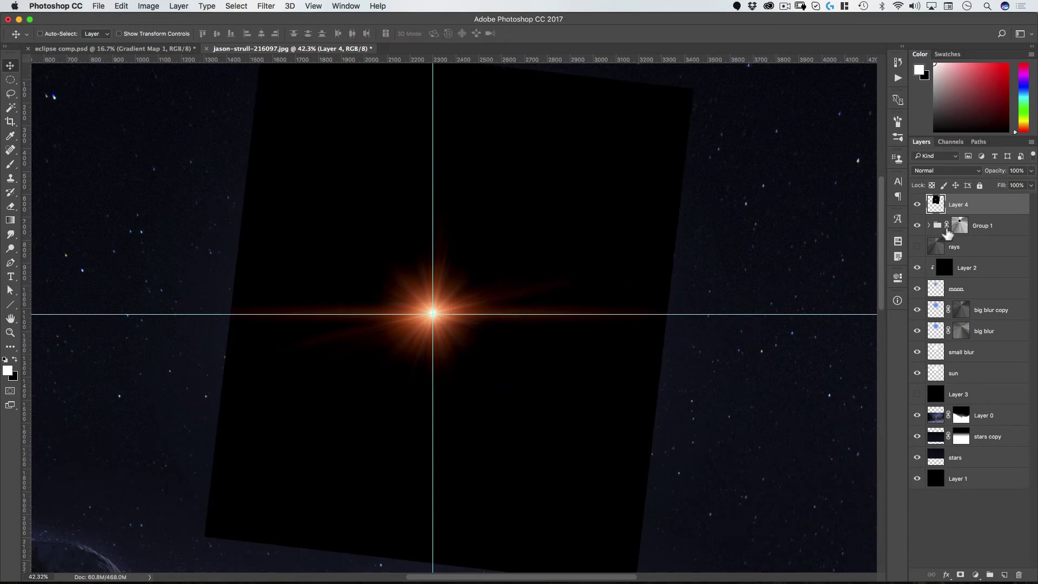
Copy a rectangular area around the flare onto its own layer and delete the original pasted flare layer
{"action": "left_click_drag", "start_coordinate": [10, 81], "coordinate": [38, 82]}
{"action": "left_click_drag", "start_coordinate": [191, 165], "coordinate": [695, 447]}
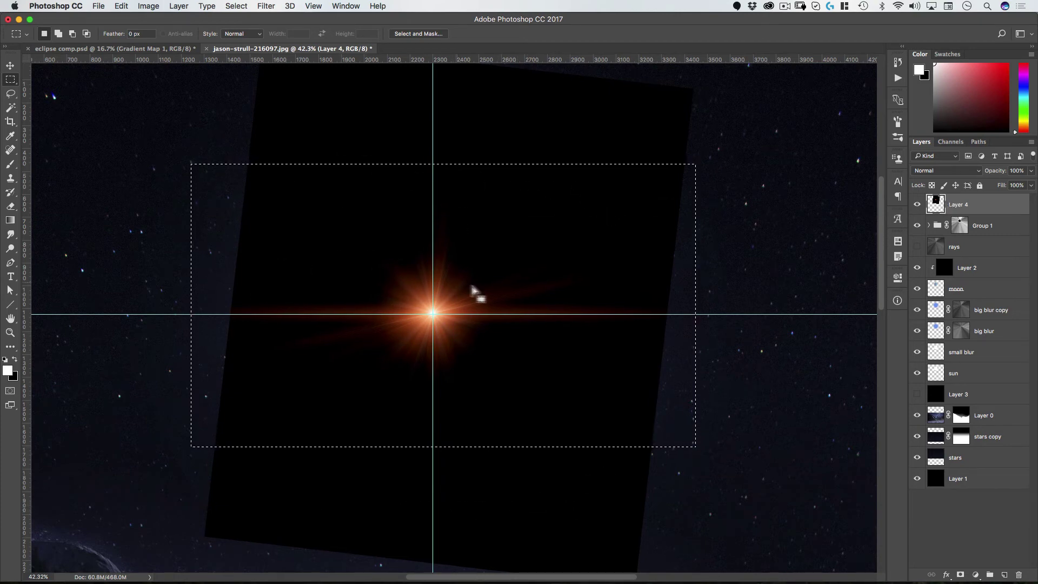
{"action": "key", "text": "super+j"}
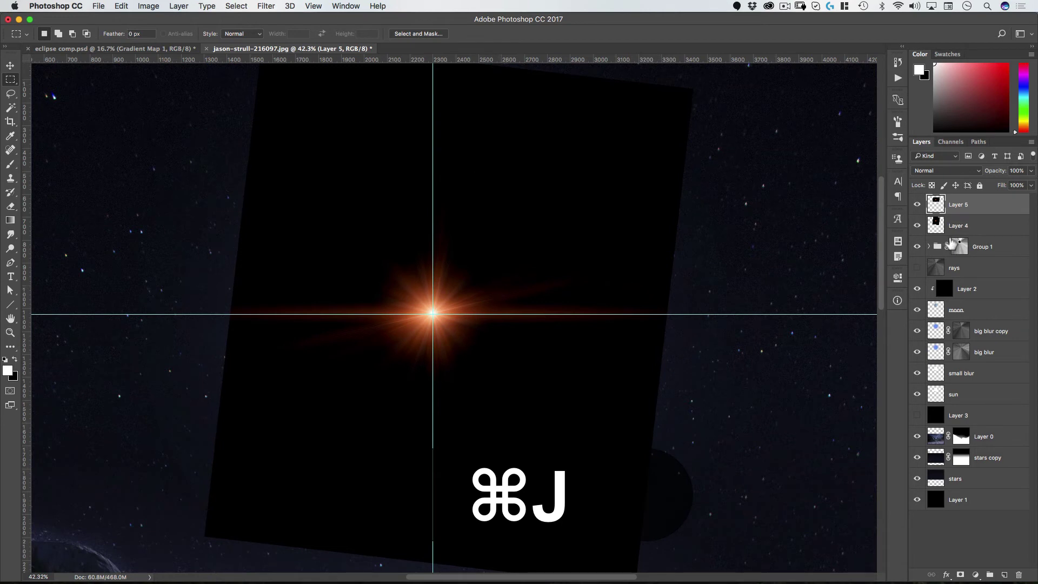
{"action": "left_click_drag", "start_coordinate": [950, 226], "coordinate": [1016, 571]}
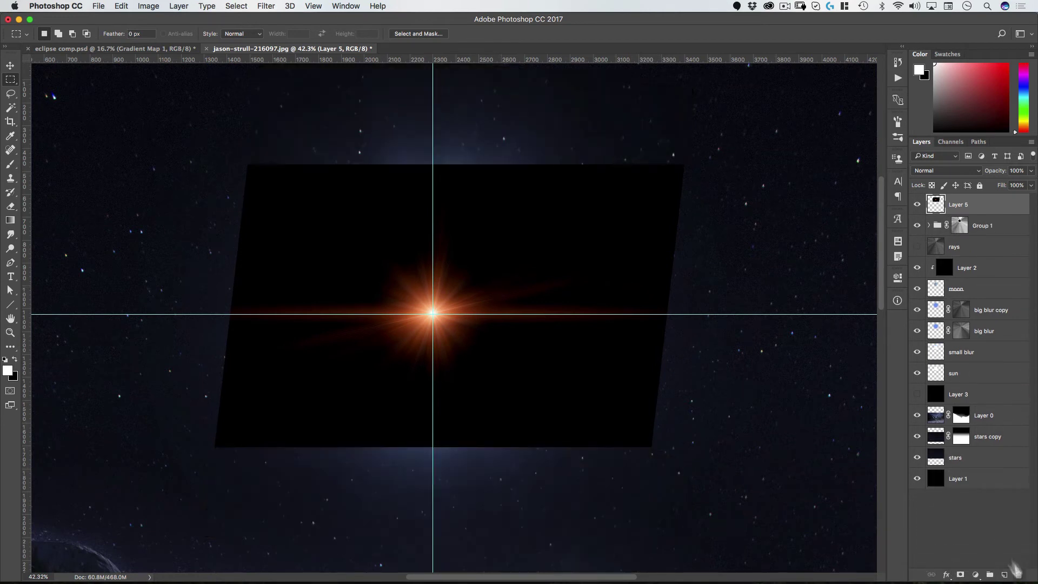
Set the cropped flare layer's blend mode to Screen and move its core onto the top of the moon's rim
{"action": "key", "text": "v"}
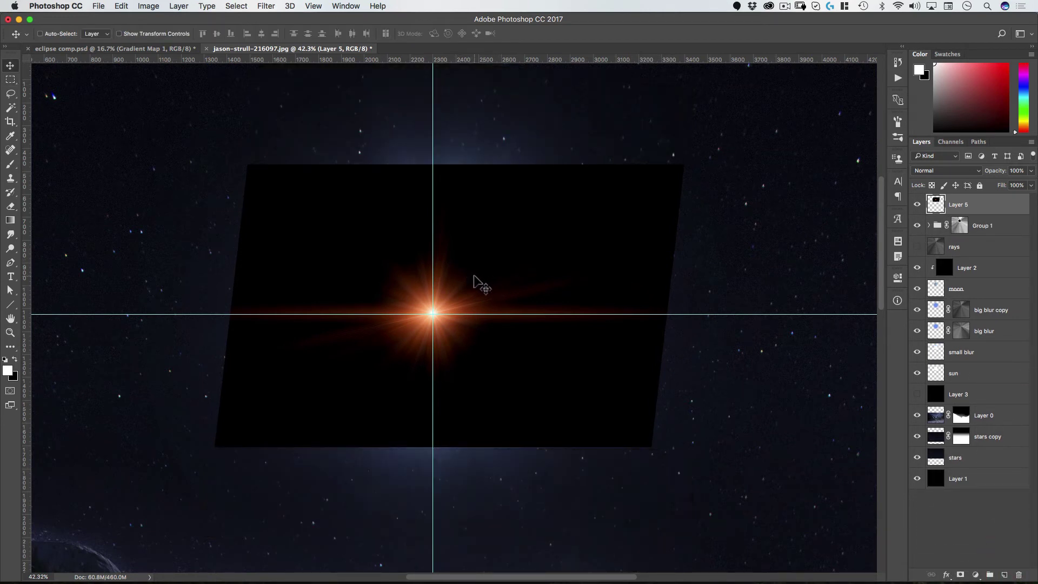
{"action": "left_click", "coordinate": [926, 172]}
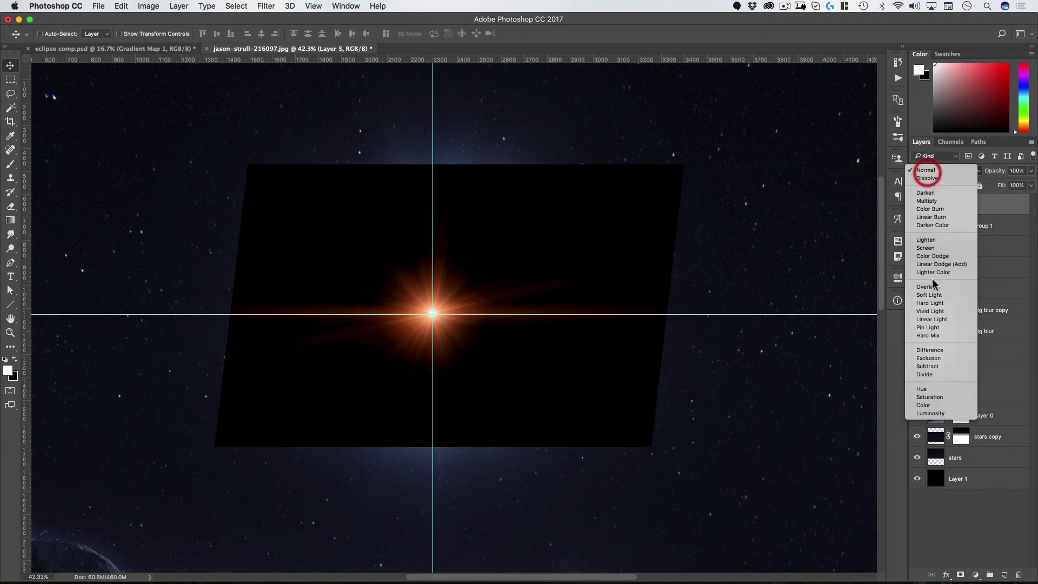
{"action": "left_click", "coordinate": [935, 248]}
{"action": "left_click_drag", "start_coordinate": [452, 360], "coordinate": [453, 236]}
{"action": "key", "text": "super+space"}
{"action": "left_click_drag", "start_coordinate": [440, 227], "coordinate": [459, 215]}
{"action": "key", "text": "Down"}
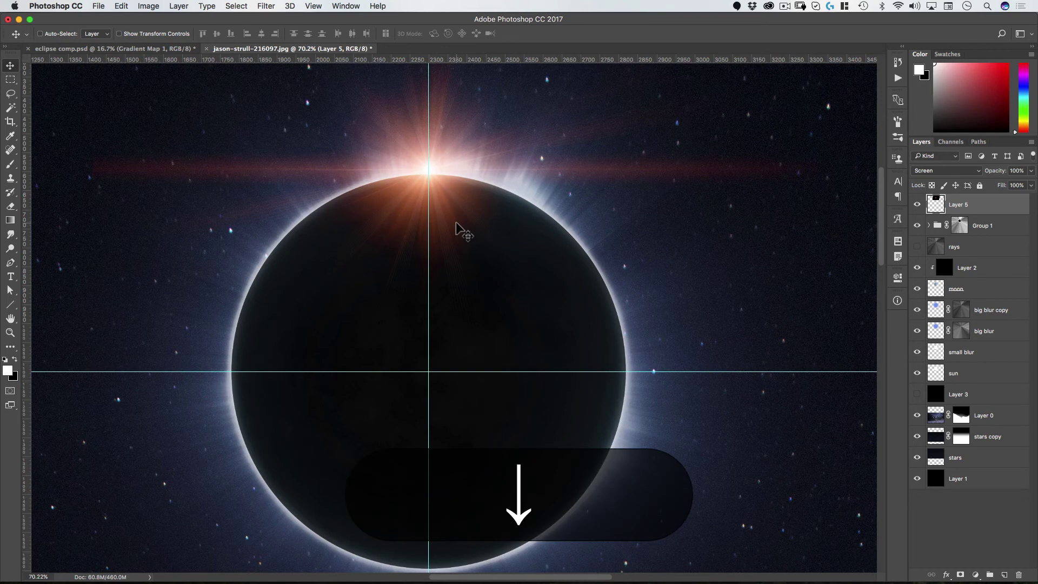
{"action": "key", "text": "super+space"}
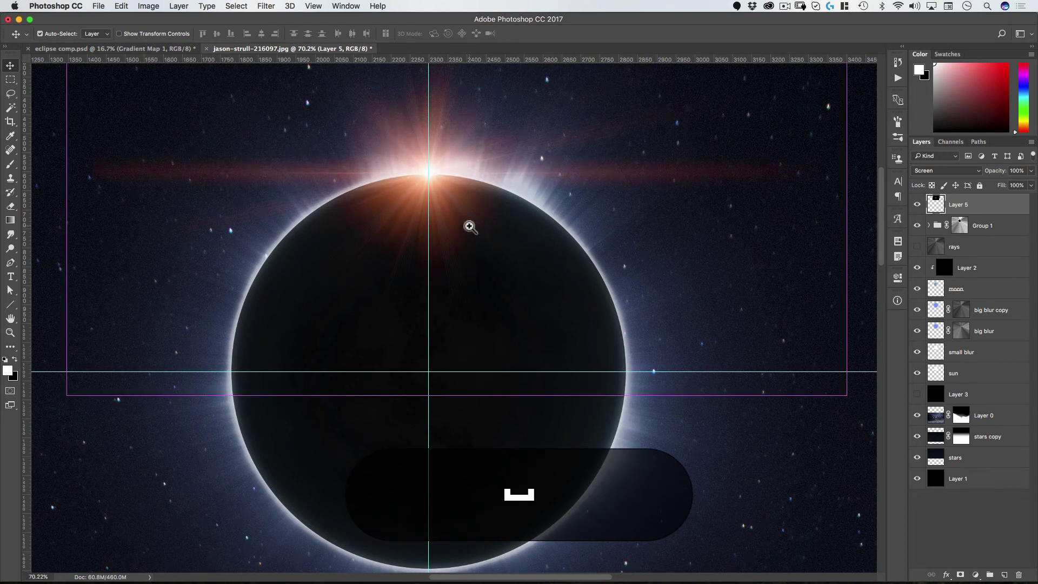
{"action": "left_click_drag", "start_coordinate": [470, 225], "coordinate": [413, 250]}
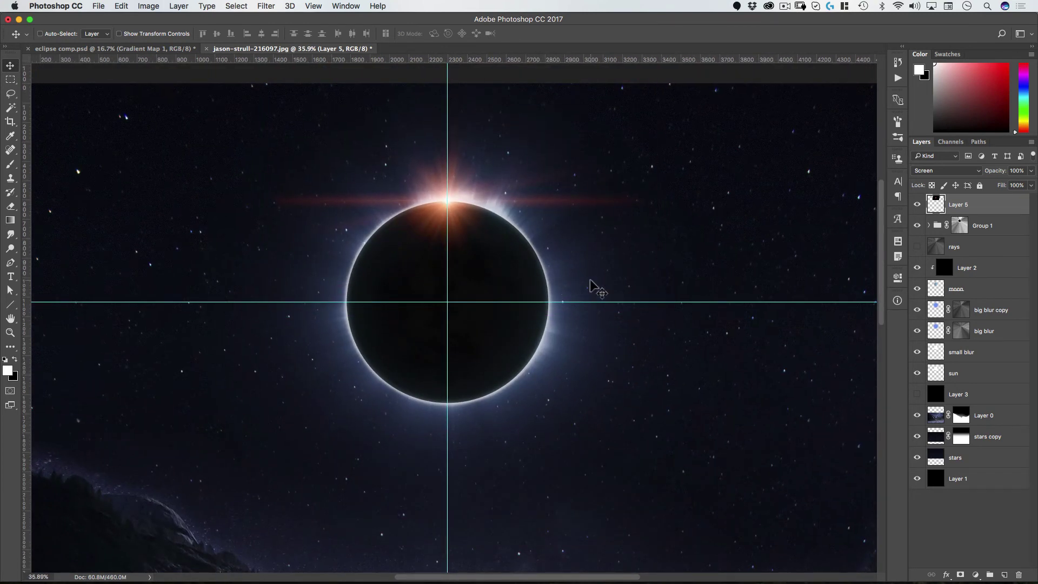
{"action": "key", "text": "super"}
{"action": "key", "text": "super+y"}
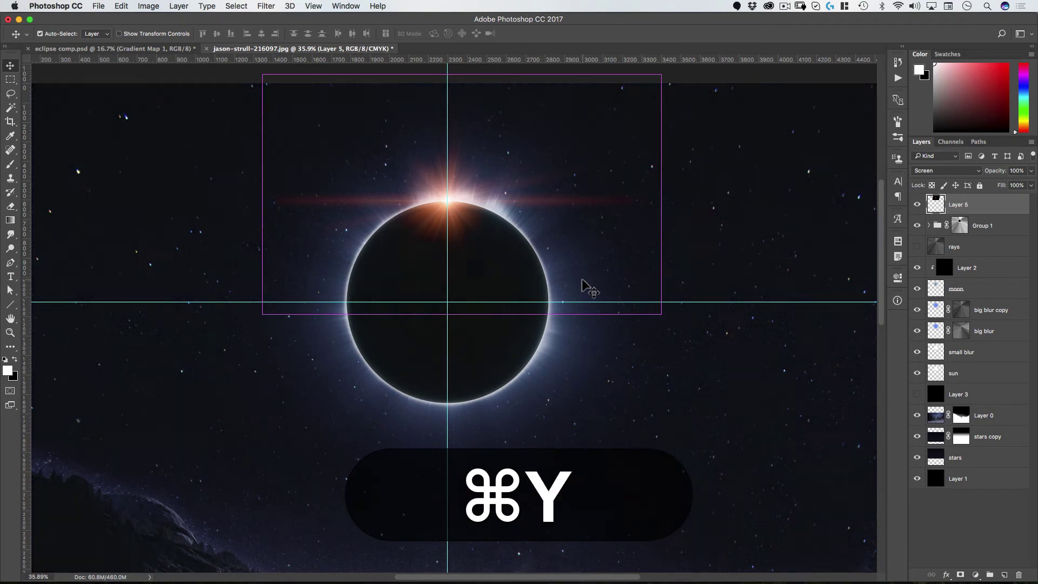
{"action": "key", "text": "super+y"}
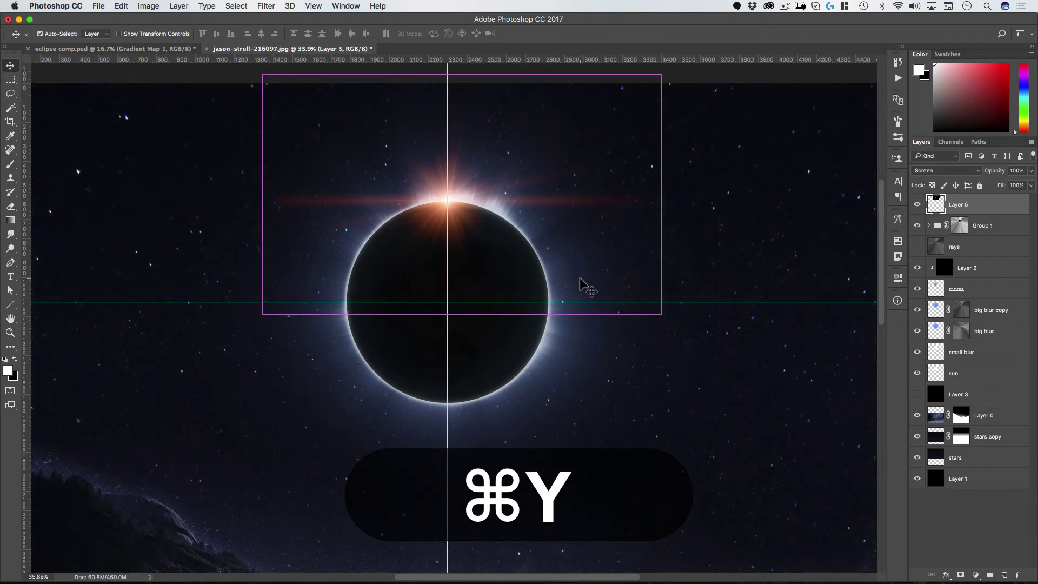
{"action": "key", "text": "super+t"}
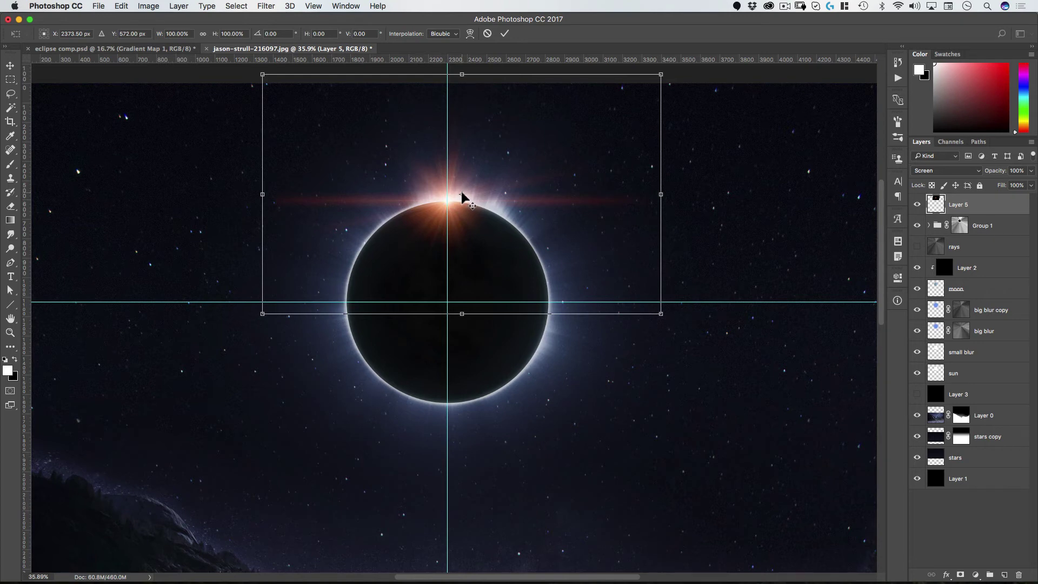
{"action": "key", "text": "Escape"}
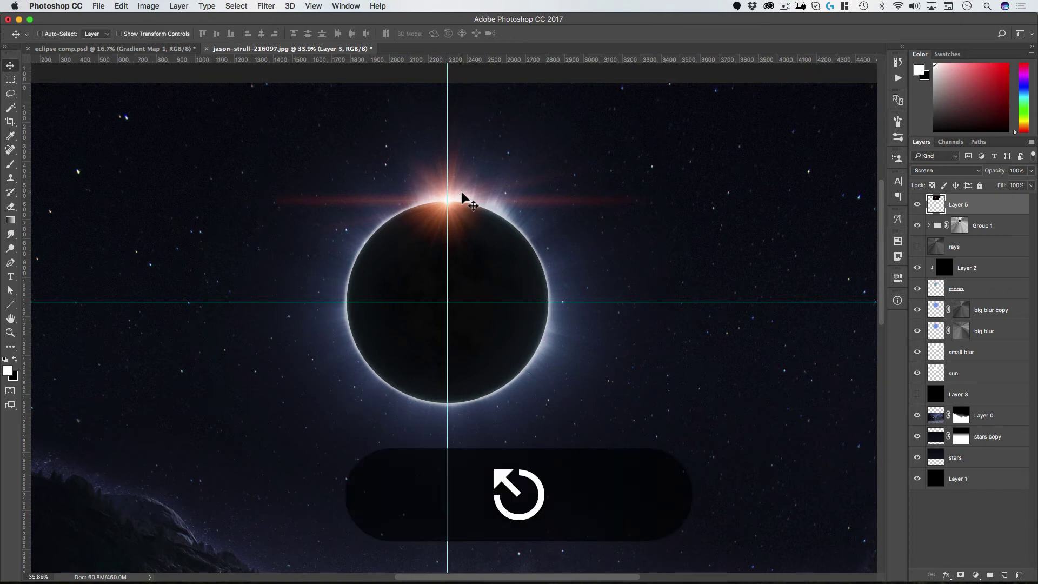
Copy a rectangular selection centered on the flare's core to a new layer and delete the previous flare layer
{"action": "left_click", "coordinate": [11, 80]}
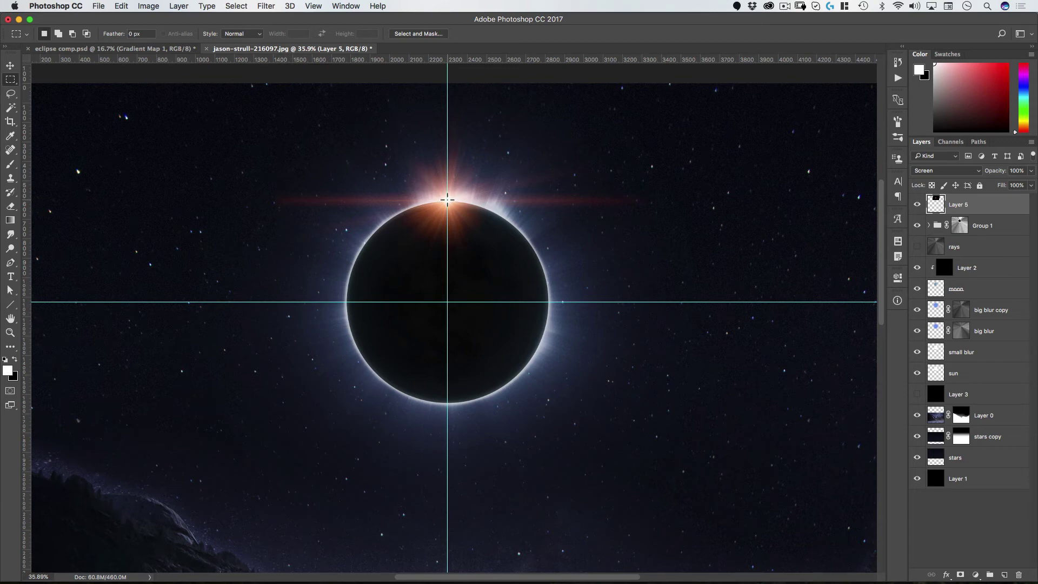
{"action": "left_click_drag", "start_coordinate": [447, 200], "coordinate": [618, 110]}
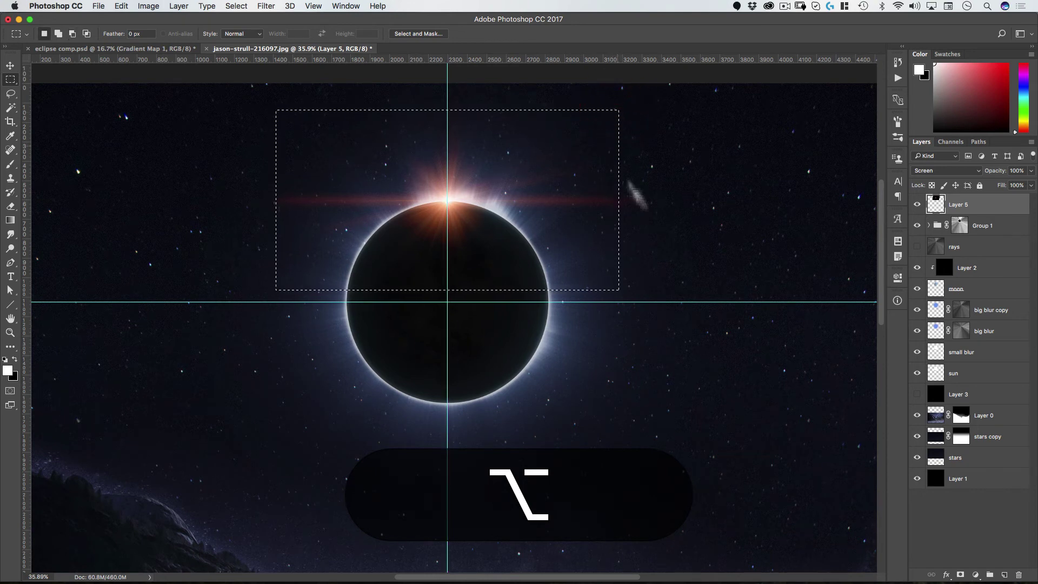
{"action": "key", "text": "super+j"}
{"action": "left_click_drag", "start_coordinate": [997, 437], "coordinate": [1018, 574]}
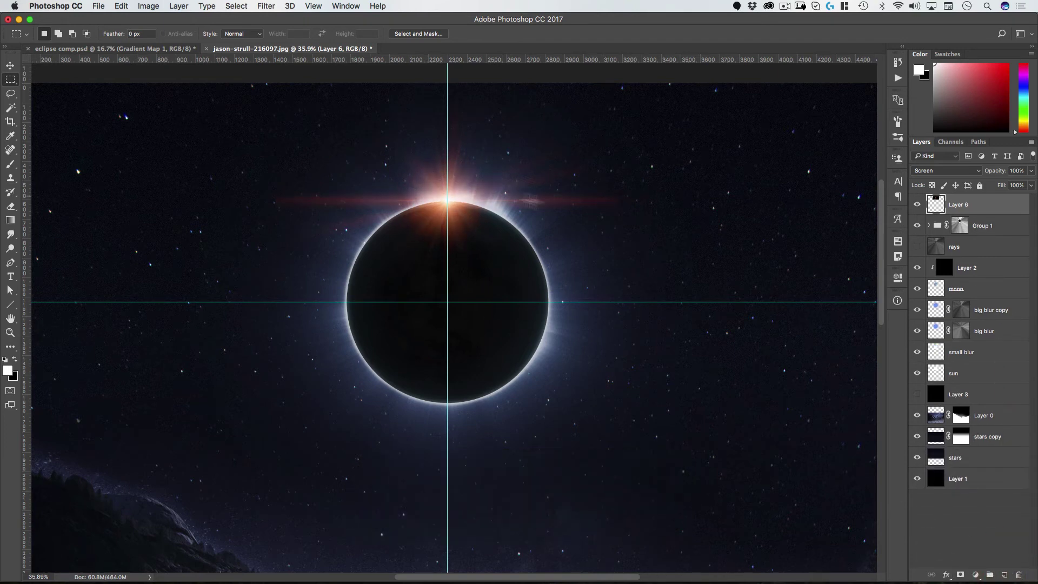
Warp the flare with the Arc style at 80% bend and move it down onto the moon's upper rim
{"action": "key", "text": "super"}
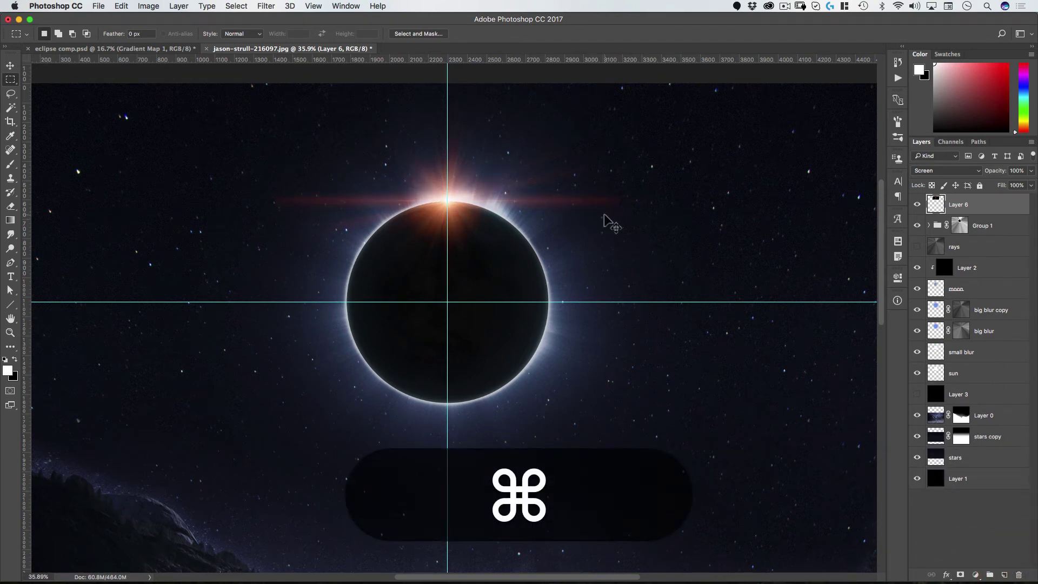
{"action": "key", "text": "super+t"}
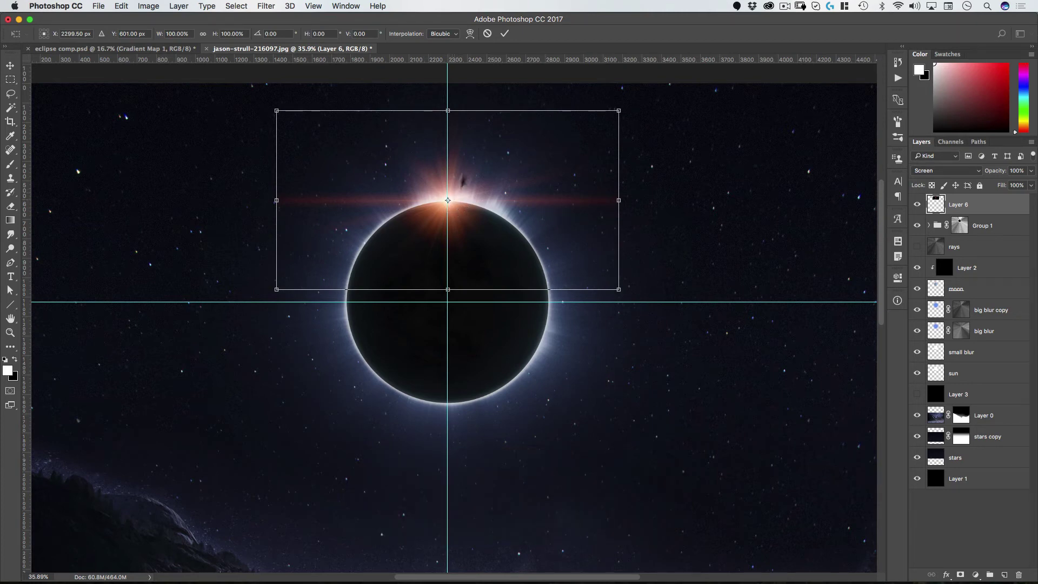
{"action": "left_click", "coordinate": [470, 36]}
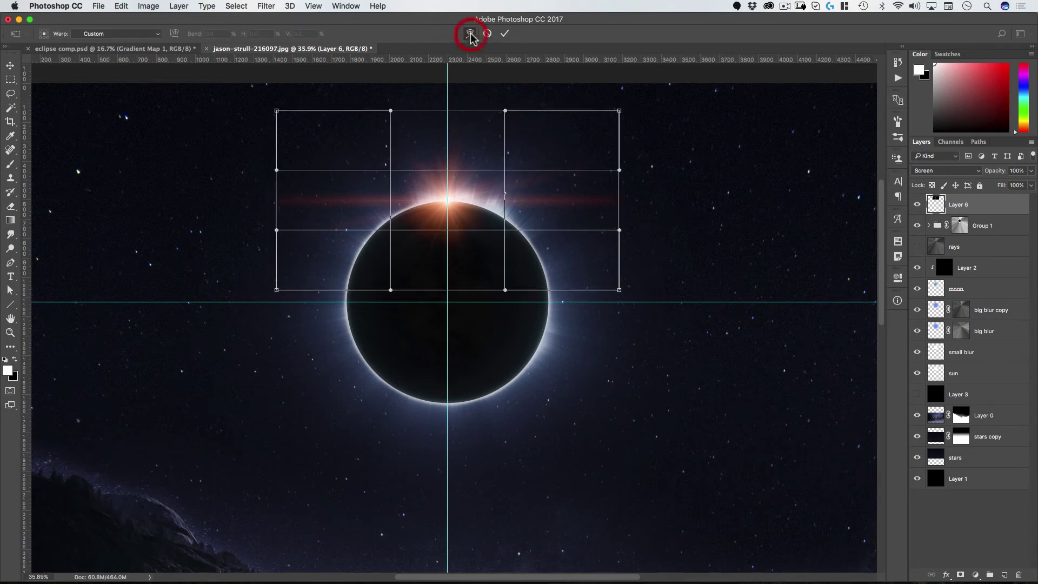
{"action": "left_click", "coordinate": [97, 35]}
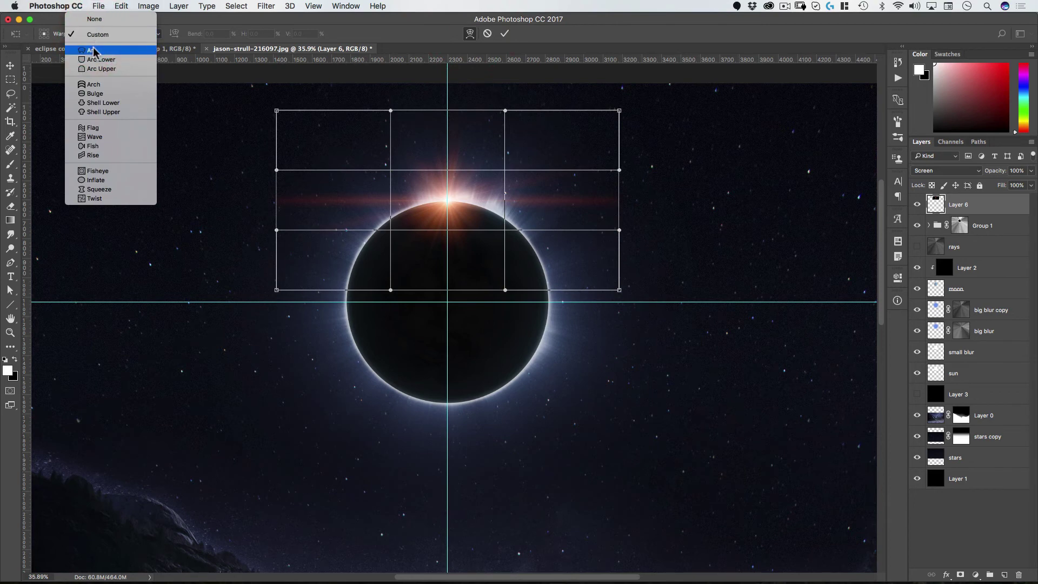
{"action": "left_click", "coordinate": [93, 48]}
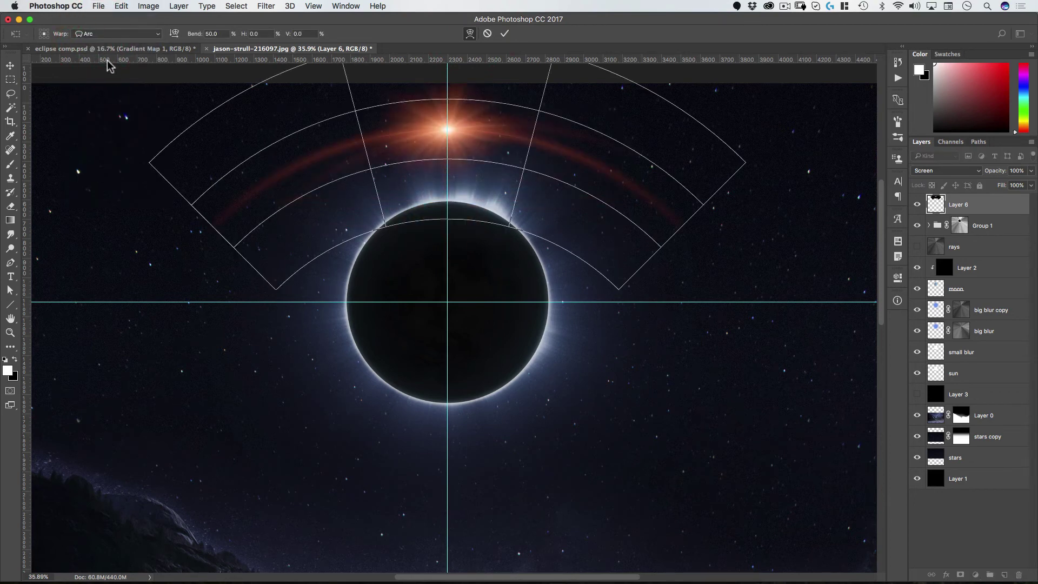
{"action": "left_click_drag", "start_coordinate": [193, 39], "coordinate": [363, 51]}
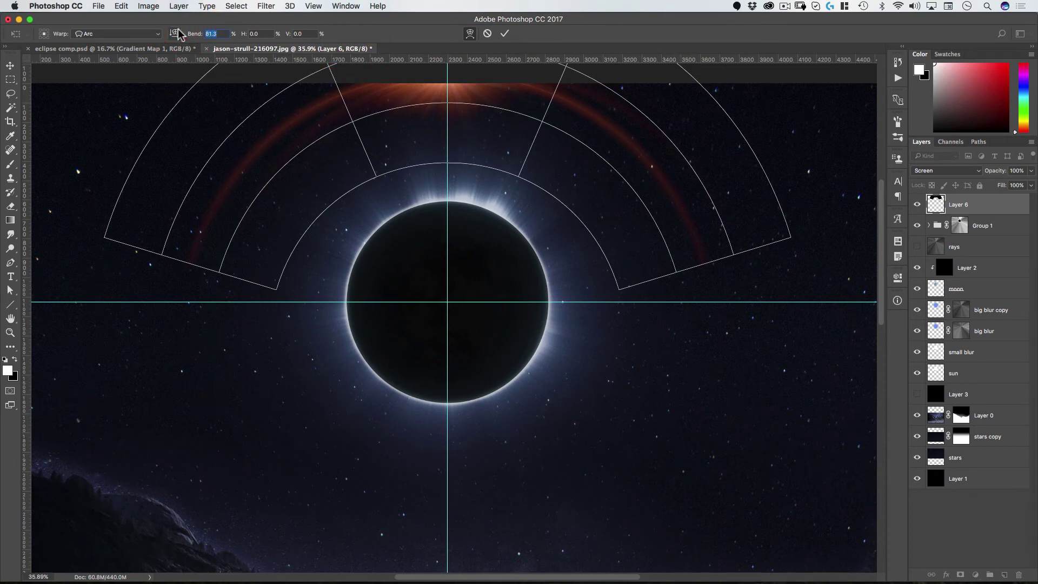
{"action": "type", "text": "80"}
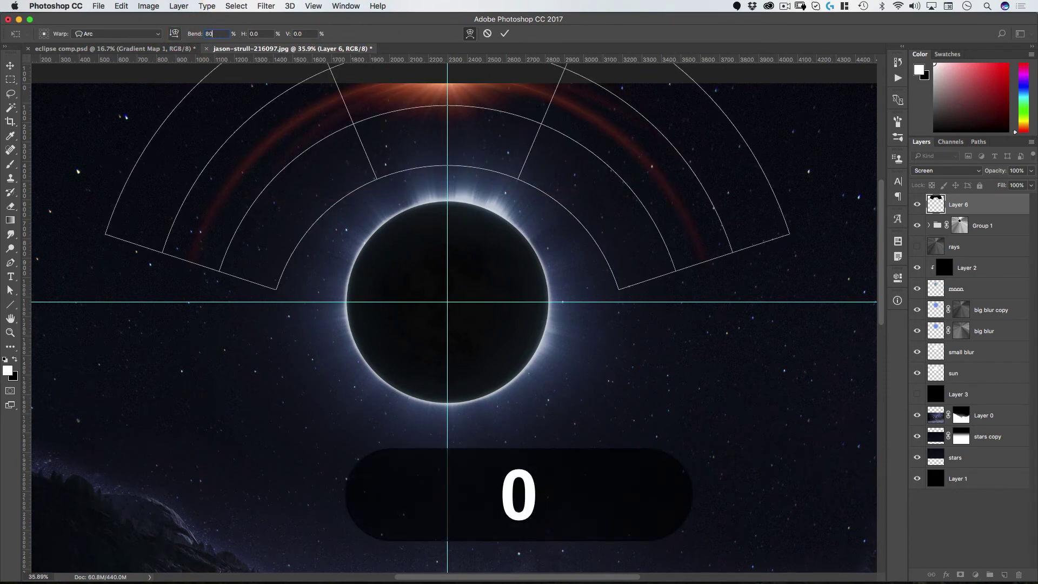
{"action": "left_click", "coordinate": [504, 33]}
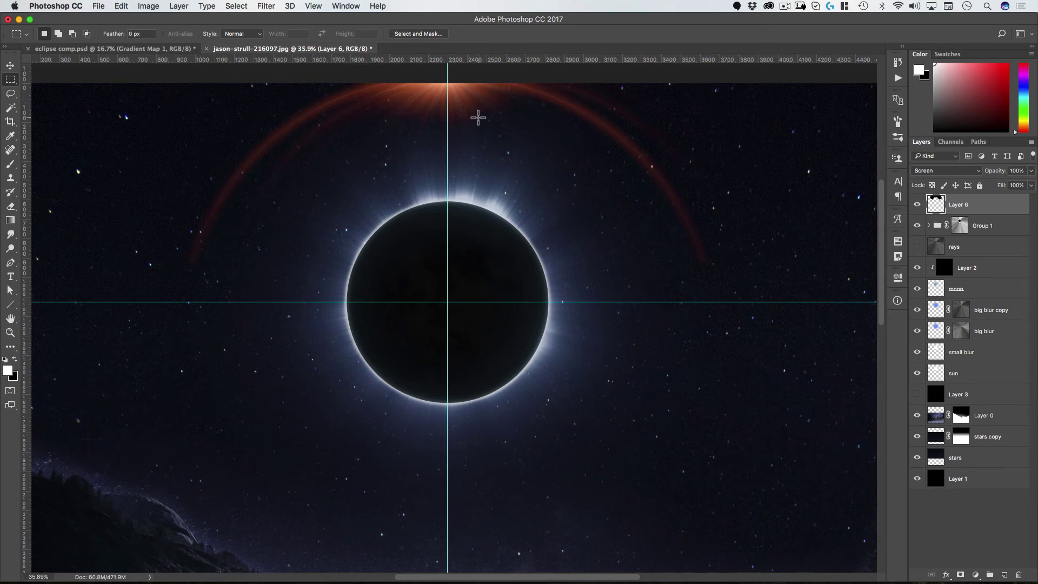
{"action": "key", "text": "v"}
{"action": "left_click_drag", "start_coordinate": [350, 147], "coordinate": [357, 263]}
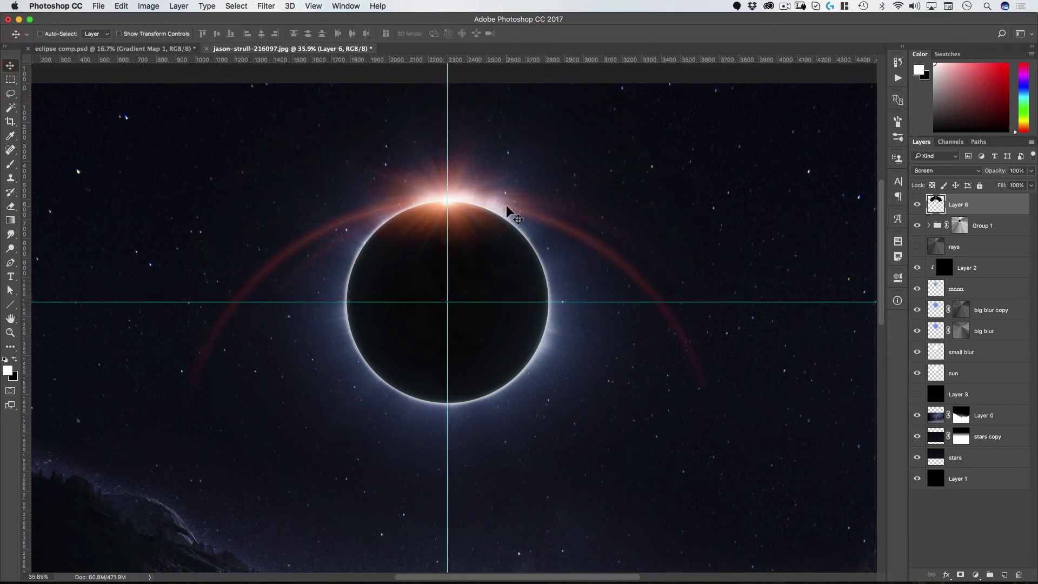
Scale the arced flare around its bright core to 44.37% width and 55.93% height so its streak follows the moon's rim
{"action": "key", "text": "super+t"}
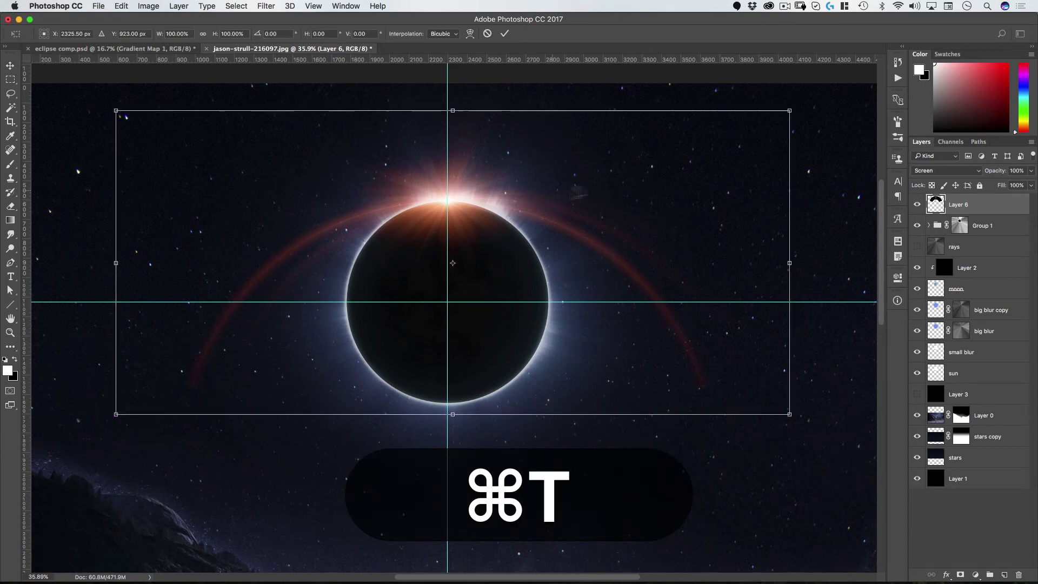
{"action": "left_click_drag", "start_coordinate": [453, 264], "coordinate": [446, 201]}
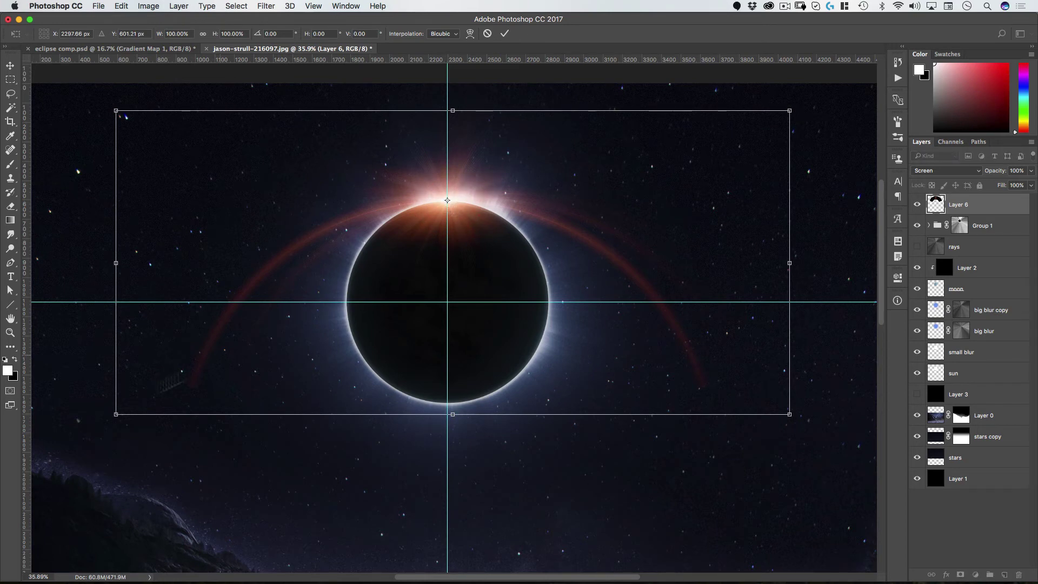
{"action": "left_click_drag", "start_coordinate": [114, 416], "coordinate": [272, 328]}
{"action": "left_click_drag", "start_coordinate": [262, 235], "coordinate": [302, 237]}
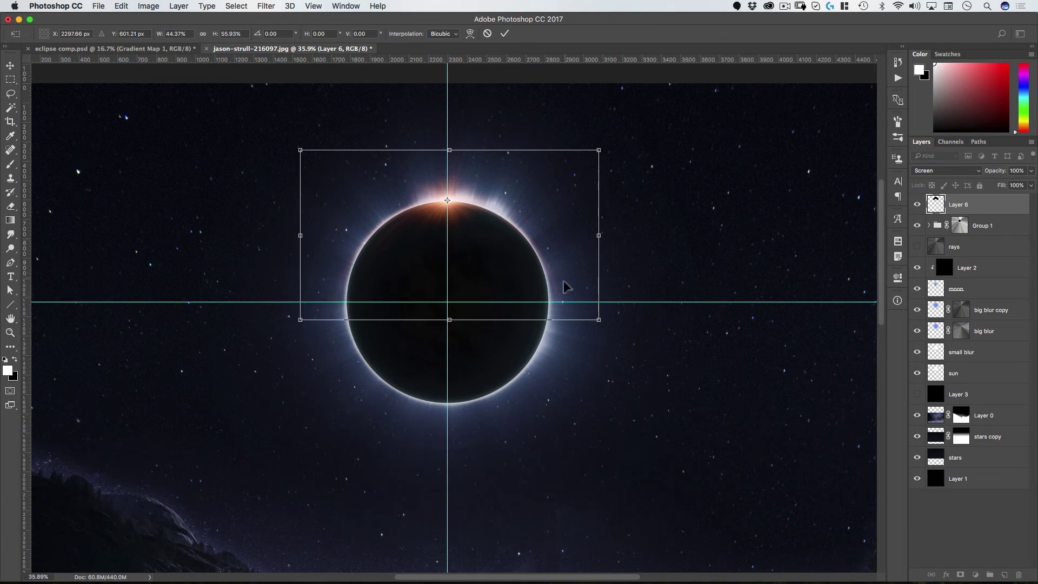
Warp the flare with a custom mesh, pulling its two lower corners slightly inward so the streak hugs the moon's rim
{"action": "left_click", "coordinate": [470, 36]}
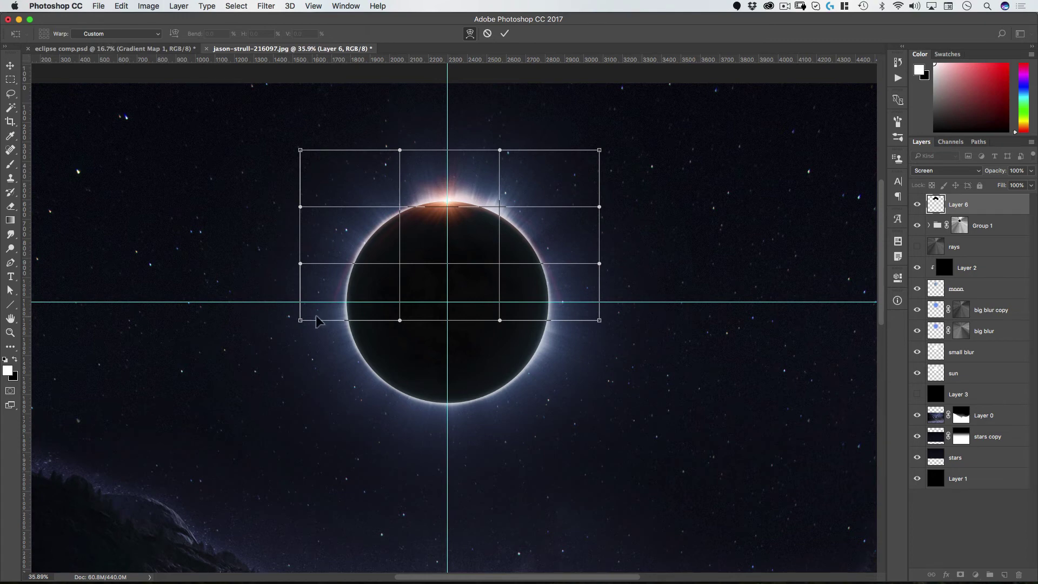
{"action": "left_click_drag", "start_coordinate": [312, 318], "coordinate": [322, 316]}
{"action": "left_click_drag", "start_coordinate": [599, 320], "coordinate": [578, 321]}
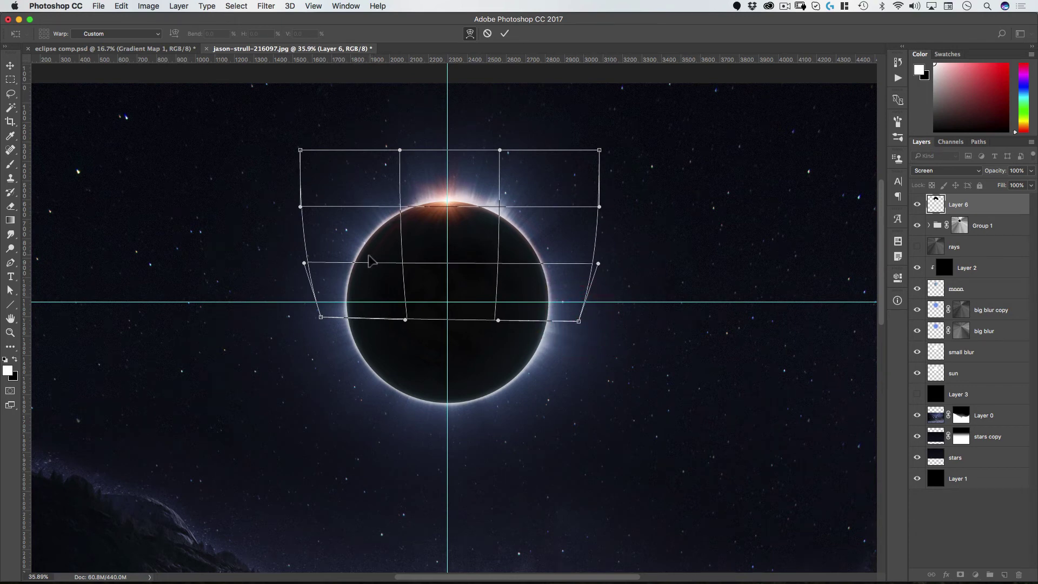
{"action": "left_click", "coordinate": [505, 34]}
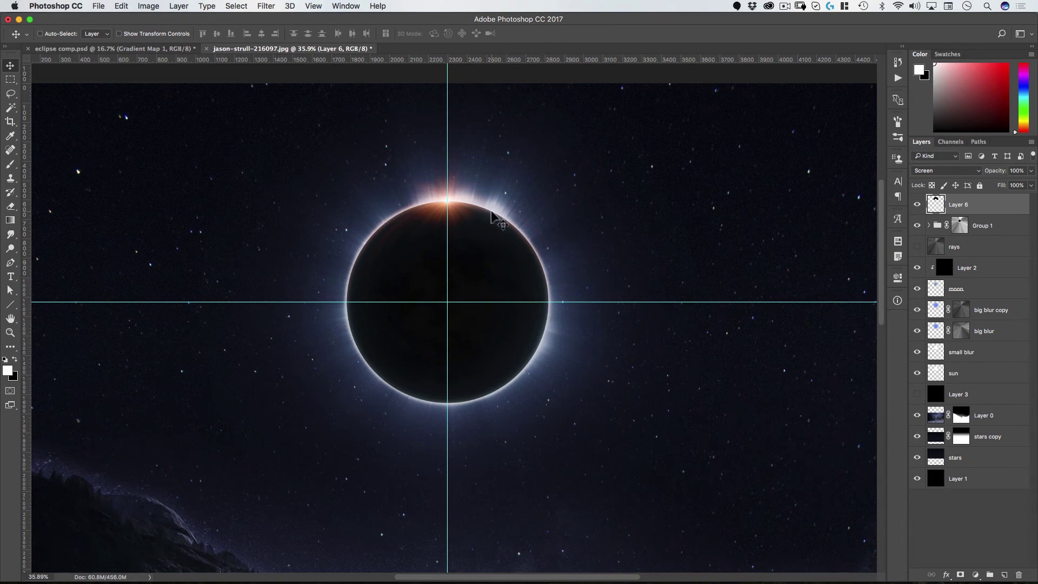
Rotate the flare about a pivot at the moon's center so its bright core sits on the upper-right rim
{"action": "key", "text": "super+t"}
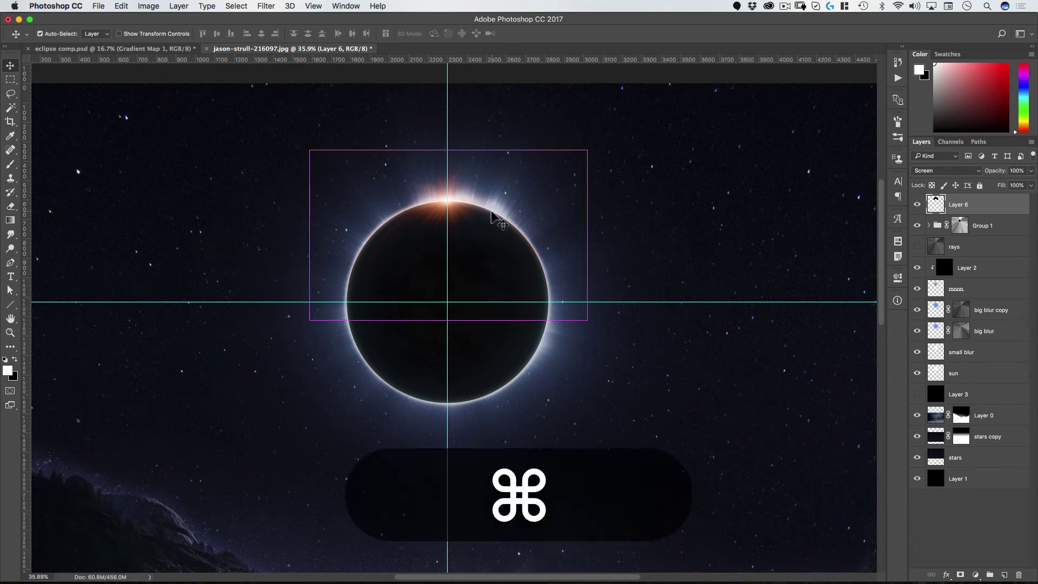
{"action": "left_click_drag", "start_coordinate": [448, 236], "coordinate": [449, 304]}
{"action": "left_click_drag", "start_coordinate": [449, 305], "coordinate": [456, 303]}
{"action": "left_click_drag", "start_coordinate": [610, 189], "coordinate": [513, 224]}
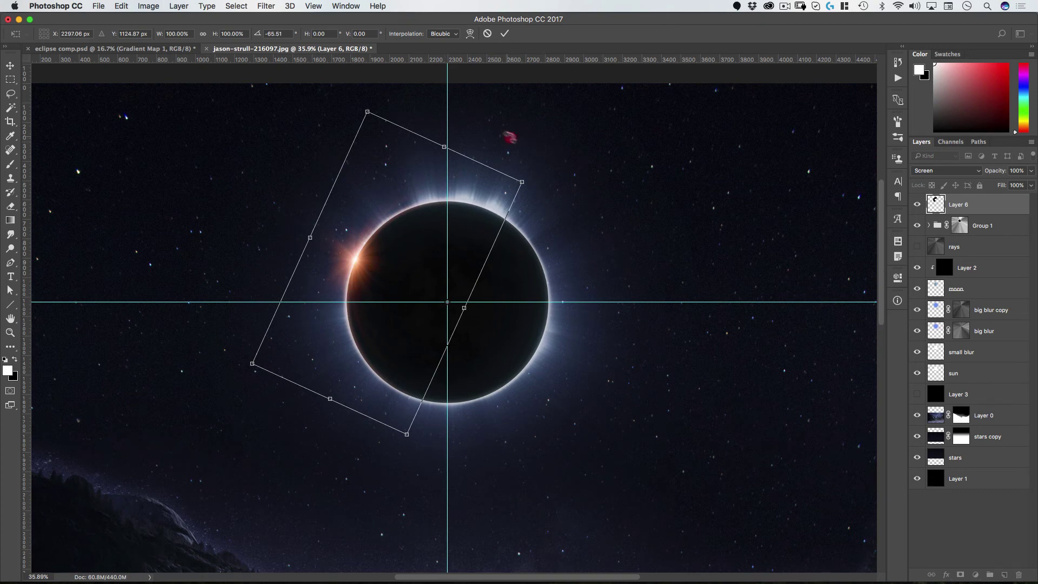
{"action": "left_click_drag", "start_coordinate": [507, 135], "coordinate": [649, 384]}
{"action": "left_click", "coordinate": [505, 34]}
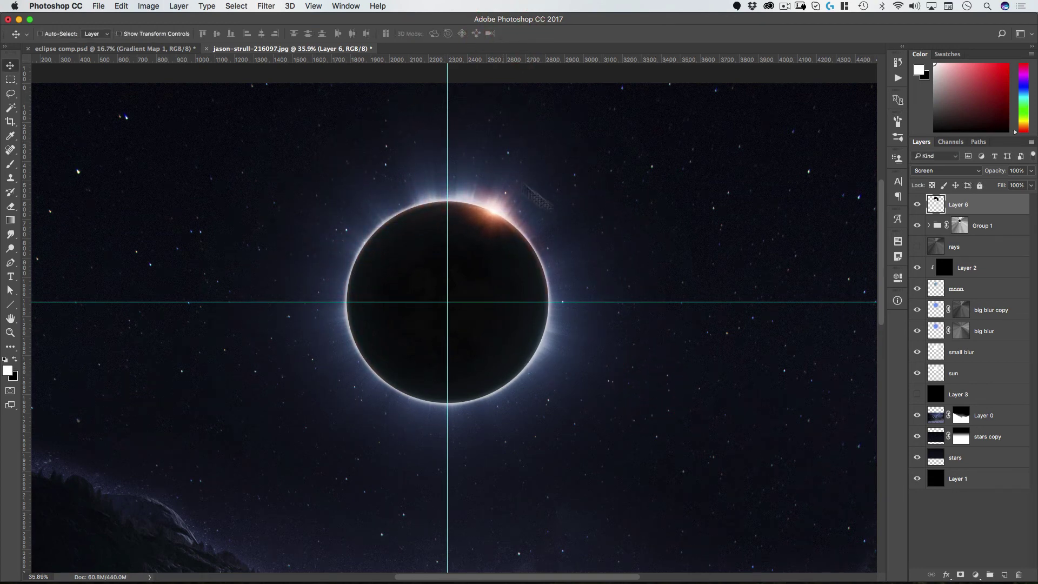
Rename the flare layer "peaking sun"
{"action": "double_click", "coordinate": [957, 209]}
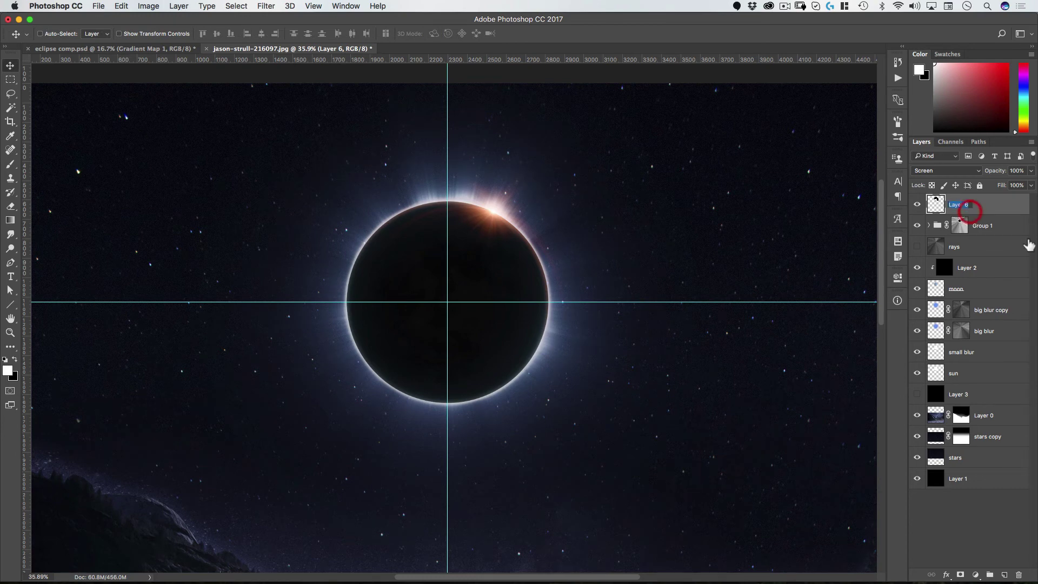
{"action": "type", "text": "sun"}
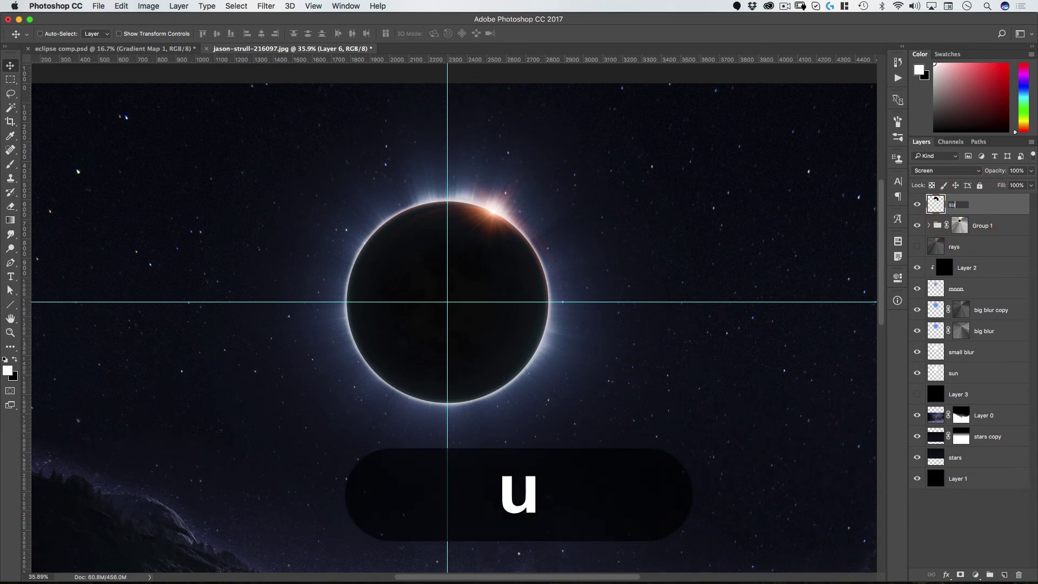
{"action": "key", "text": "BackSpace"}
{"action": "key", "text": "BackSpace"}
{"action": "key", "text": "BackSpace"}
{"action": "type", "text": "peaking sun"}
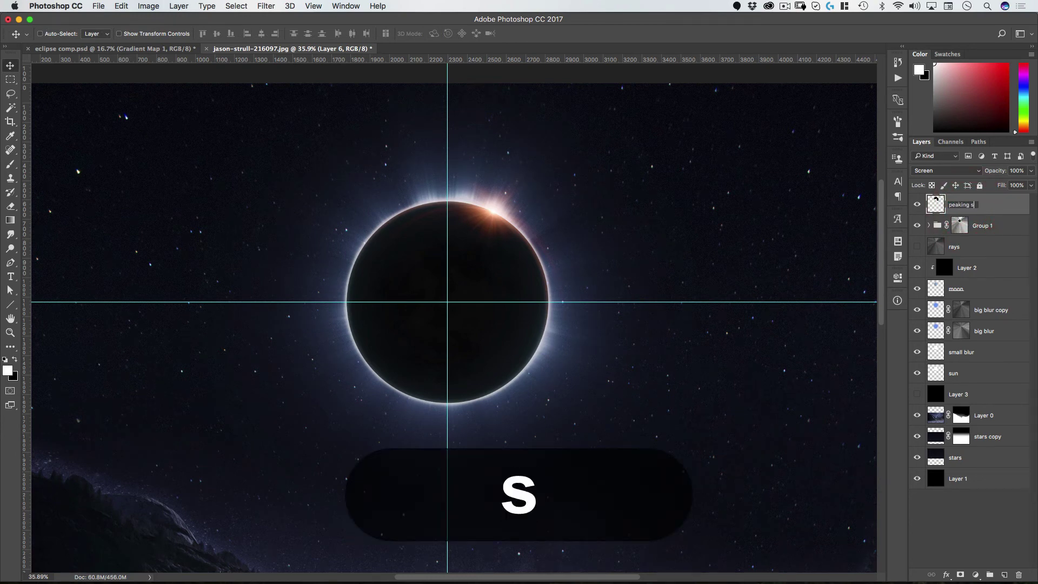
{"action": "key", "text": "Return"}
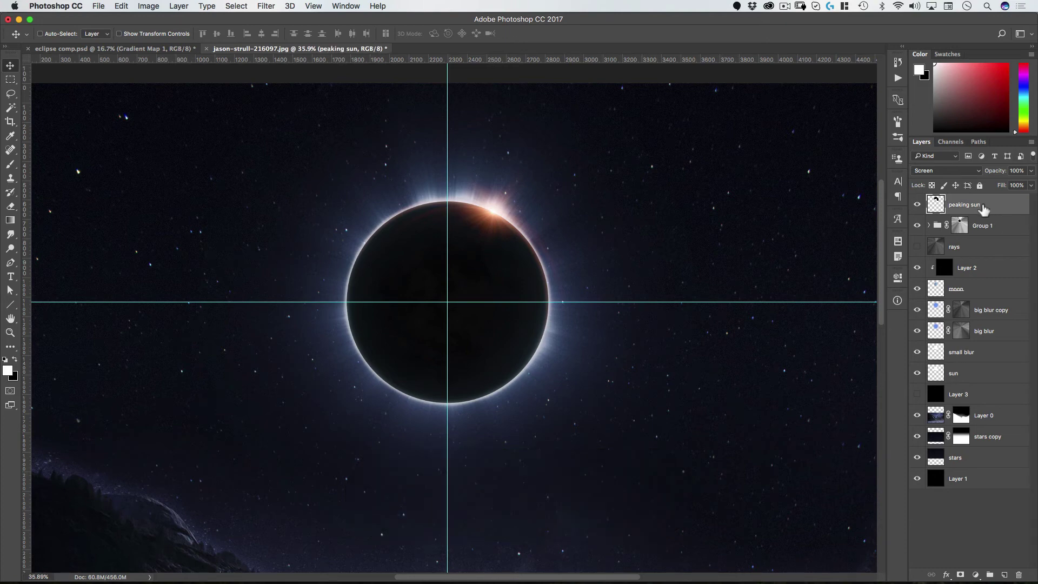
Duplicate the peaking sun layer and place the copy directly beneath the sun layer
{"action": "key", "text": "super+j"}
{"action": "left_click_drag", "start_coordinate": [984, 209], "coordinate": [991, 399]}
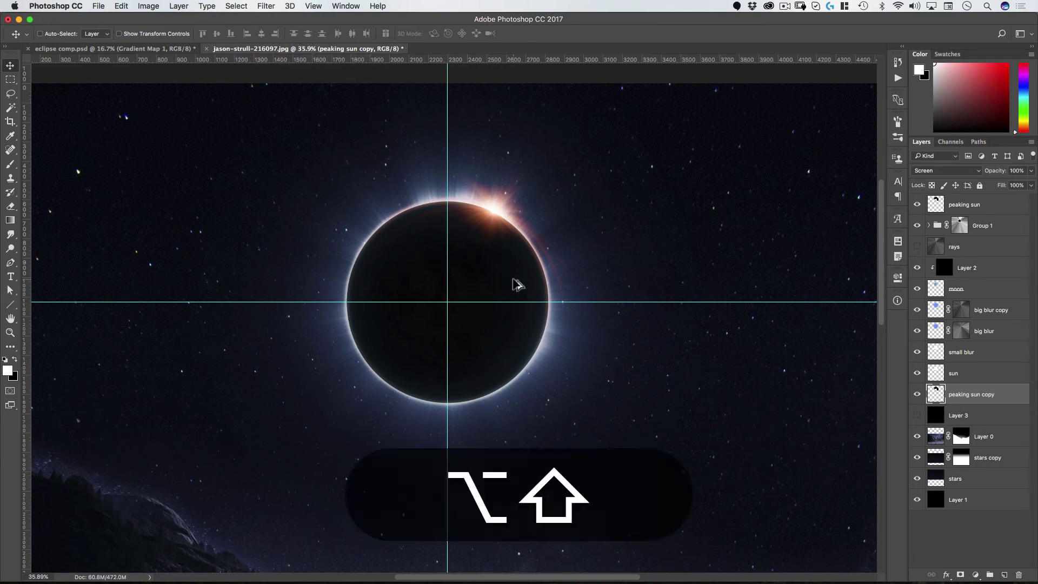
Apply a Gaussian Blur with a 45-pixel radius to the peaking sun copy and hide the guides
{"action": "key", "text": "alt+shift+super+g"}
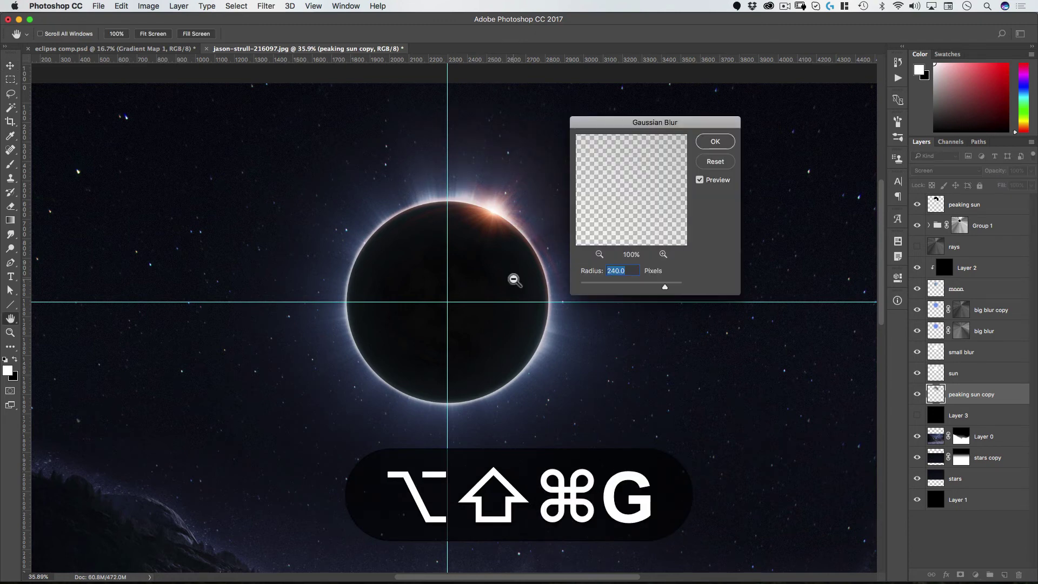
{"action": "left_click_drag", "start_coordinate": [665, 288], "coordinate": [633, 286]}
{"action": "type", "text": "45"}
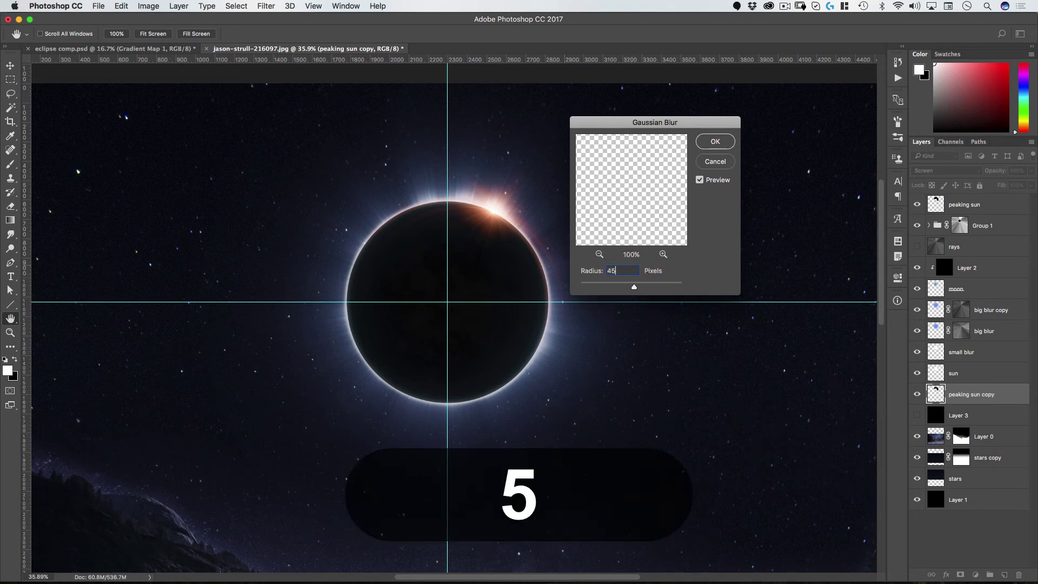
{"action": "left_click", "coordinate": [716, 143]}
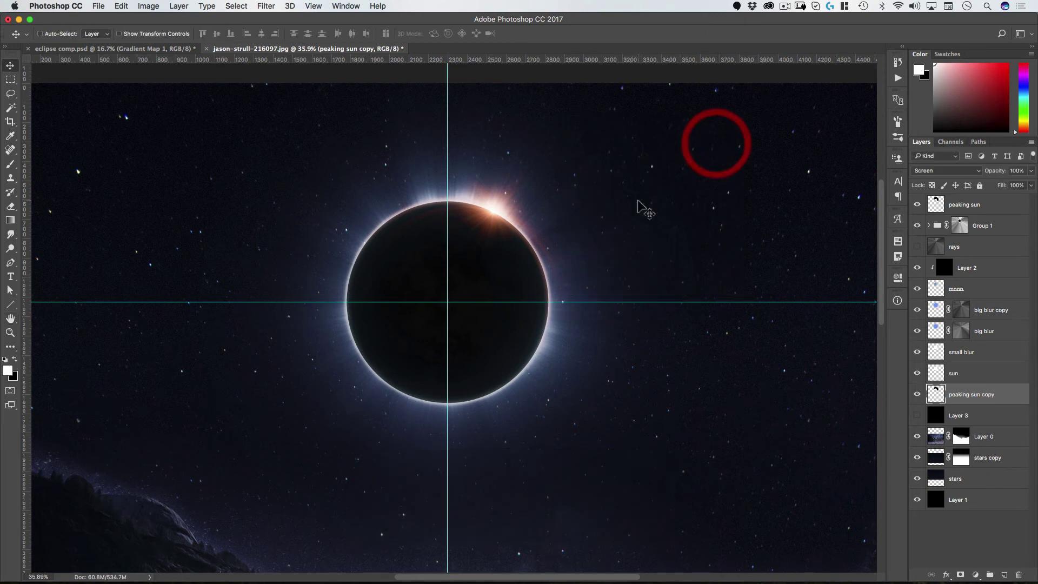
{"action": "left_click_drag", "start_coordinate": [576, 244], "coordinate": [533, 275]}
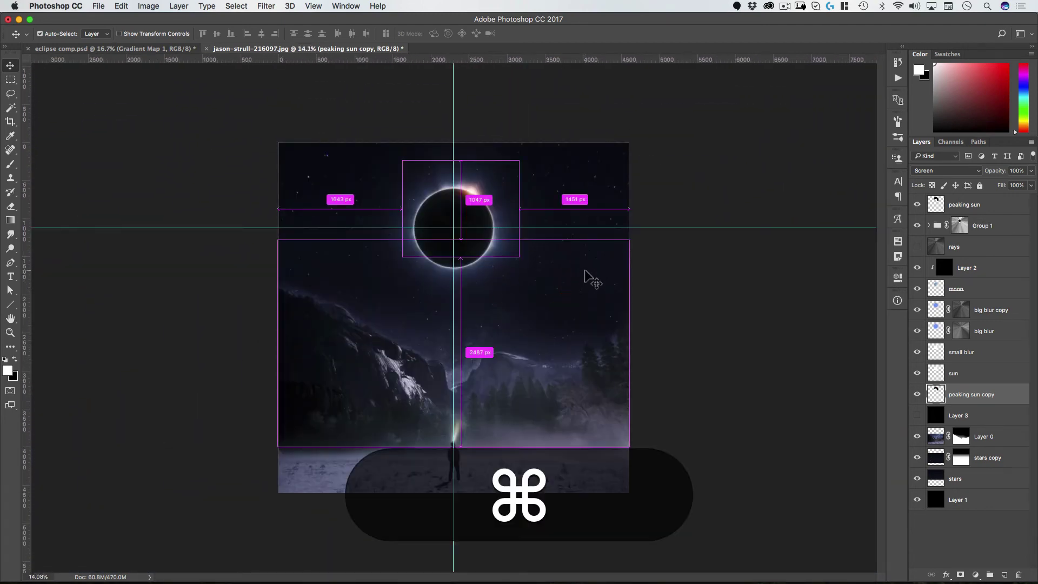
{"action": "key", "text": "super+semicolon"}
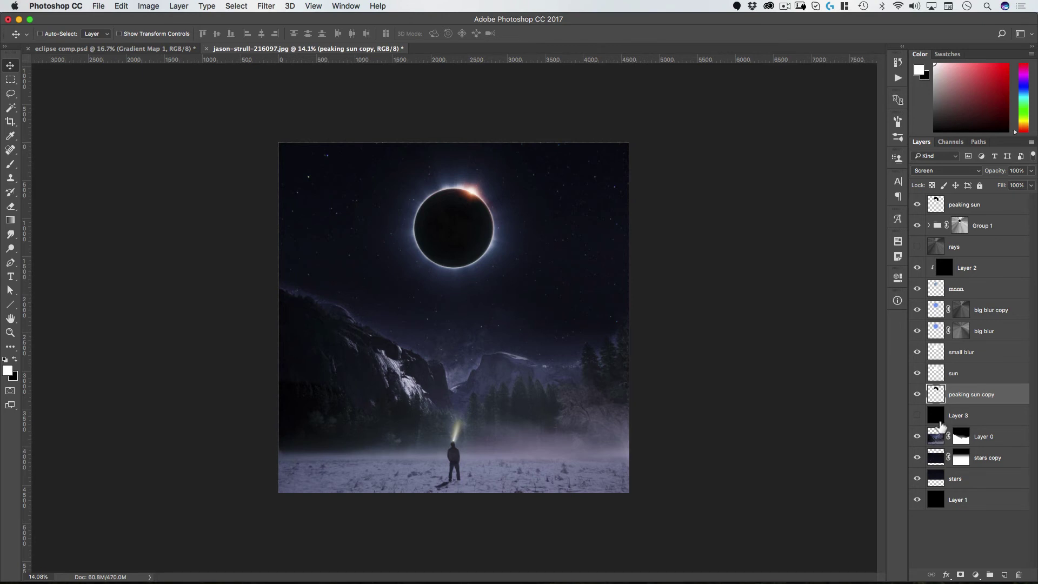
Add a Levels adjustment layer directly above the stars copy layer
{"action": "left_click", "coordinate": [935, 461]}
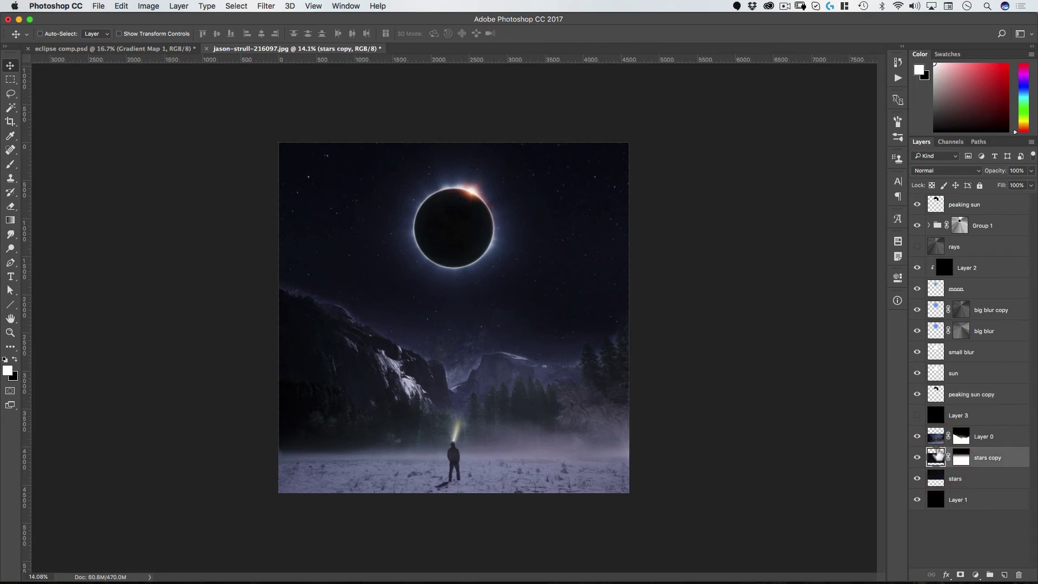
{"action": "left_click", "coordinate": [975, 574]}
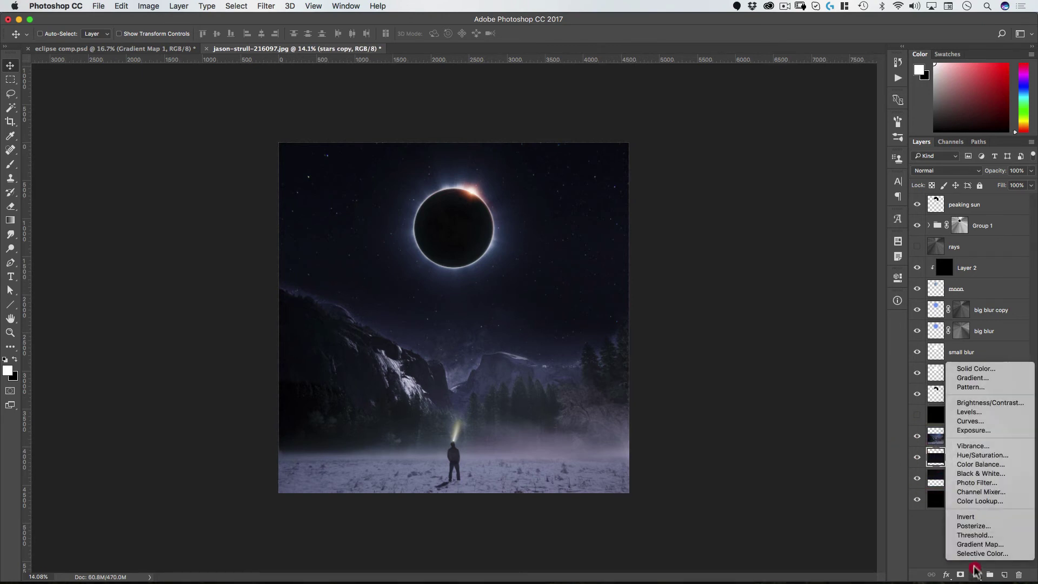
{"action": "left_click", "coordinate": [981, 413]}
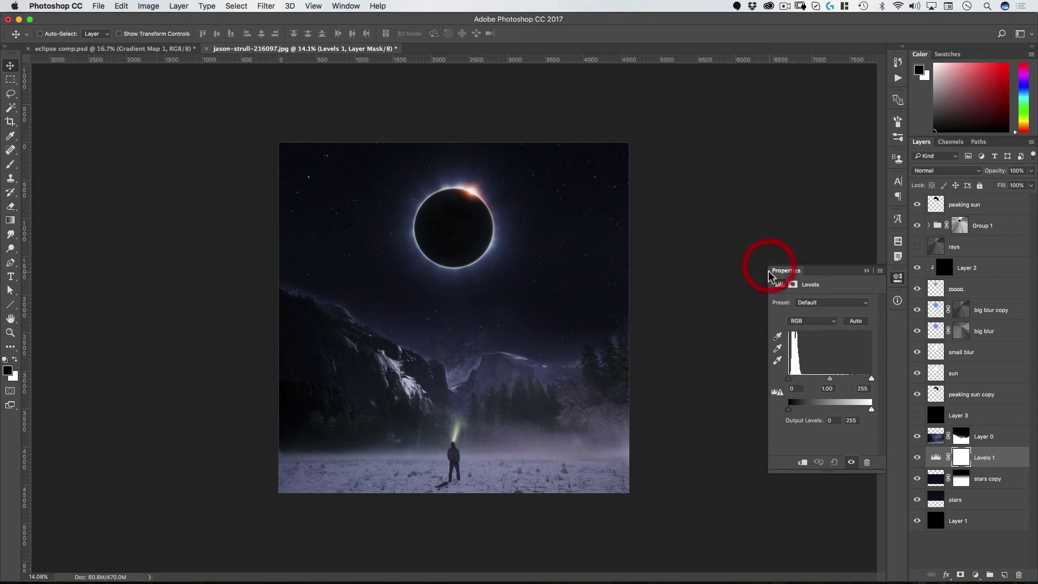
Undock the Levels properties, make them narrower and place them beside the image so the eclipse stays uncovered
{"action": "left_click_drag", "start_coordinate": [769, 264], "coordinate": [515, 265]}
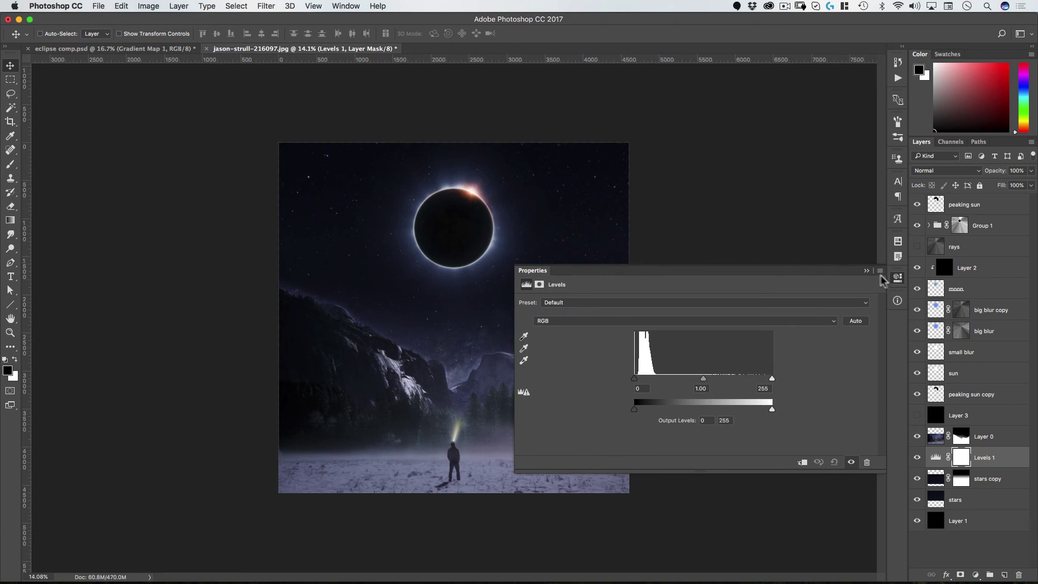
{"action": "left_click_drag", "start_coordinate": [803, 273], "coordinate": [711, 151]}
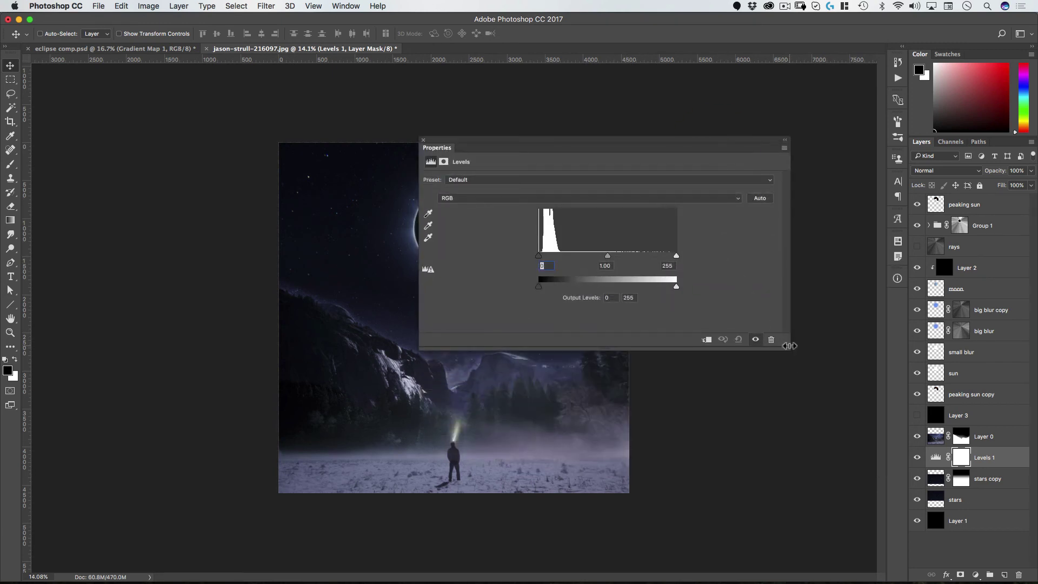
{"action": "left_click_drag", "start_coordinate": [790, 346], "coordinate": [637, 382]}
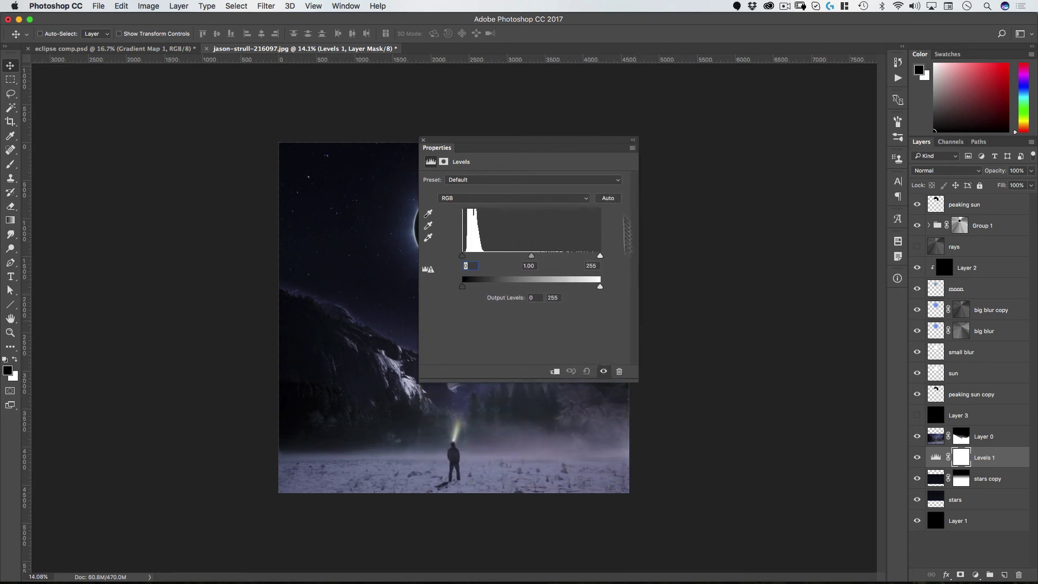
{"action": "left_click_drag", "start_coordinate": [552, 142], "coordinate": [778, 178]}
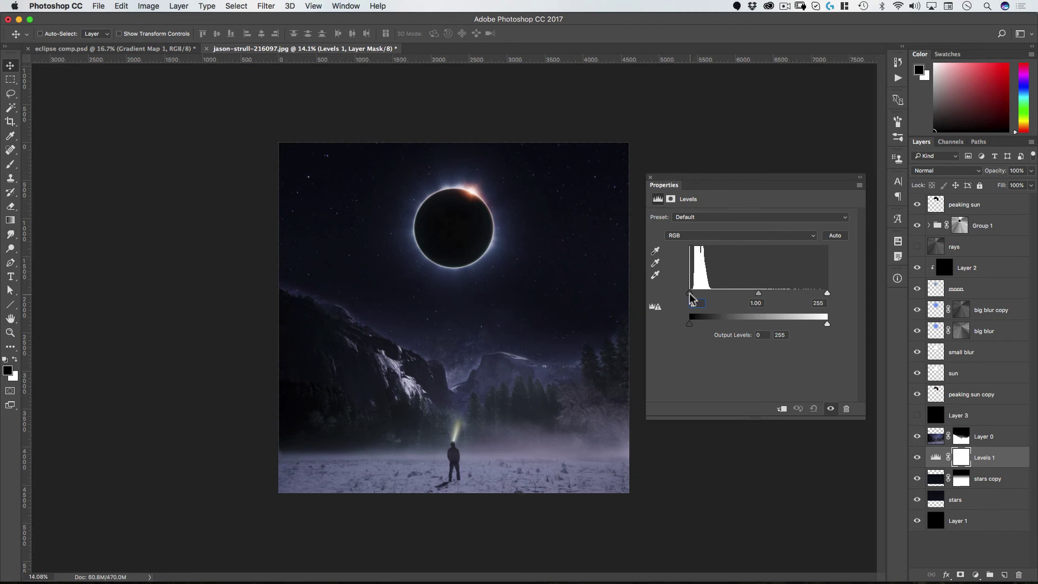
Raise the Levels shadow input slightly to darken the night sky, and dock the properties again
{"action": "left_click_drag", "start_coordinate": [690, 296], "coordinate": [696, 298]}
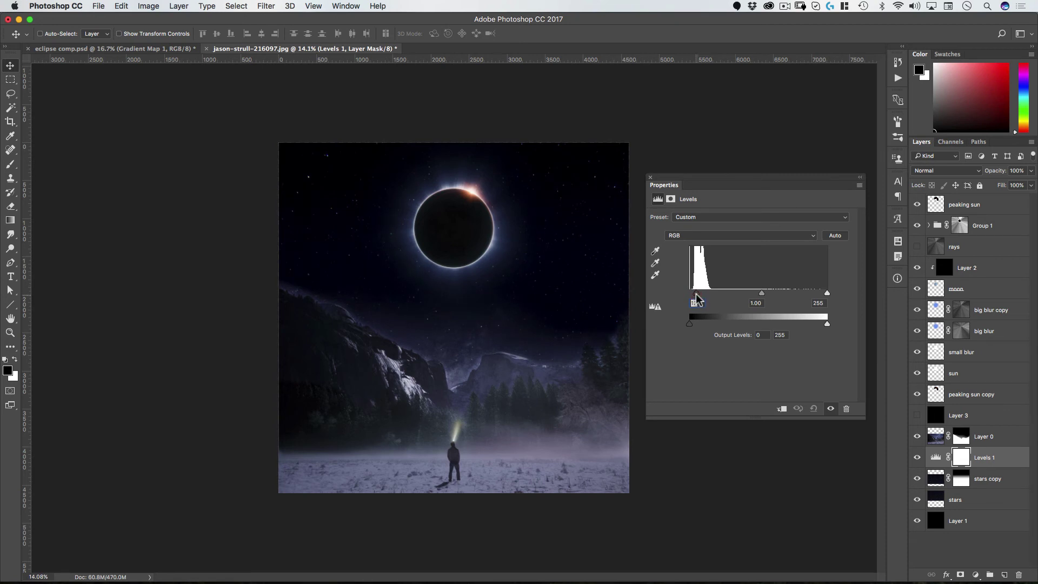
{"action": "left_click", "coordinate": [696, 302]}
{"action": "left_click_drag", "start_coordinate": [861, 185], "coordinate": [898, 293]}
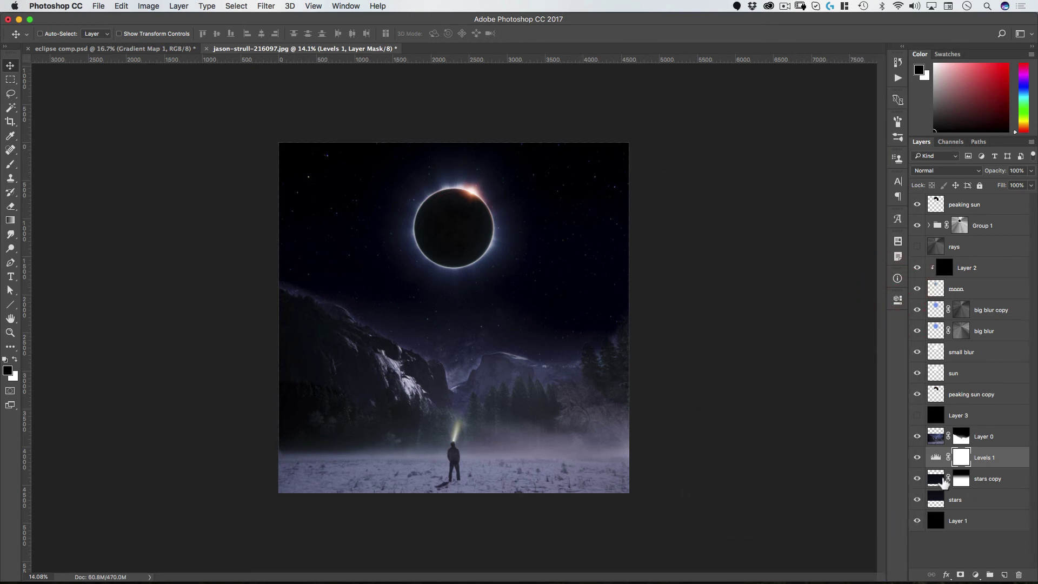
Reorder the layers so the Levels adjustment sits above Layer 0 and darkens the mountain landscape too
{"action": "left_click", "coordinate": [937, 441]}
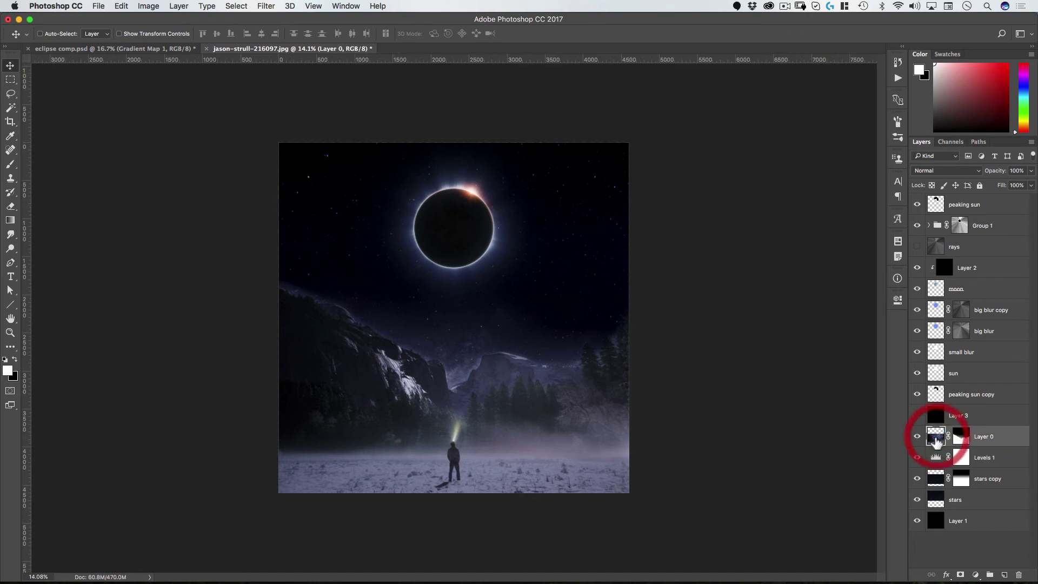
{"action": "left_click_drag", "start_coordinate": [937, 440], "coordinate": [939, 432]}
{"action": "left_click", "coordinate": [939, 434]}
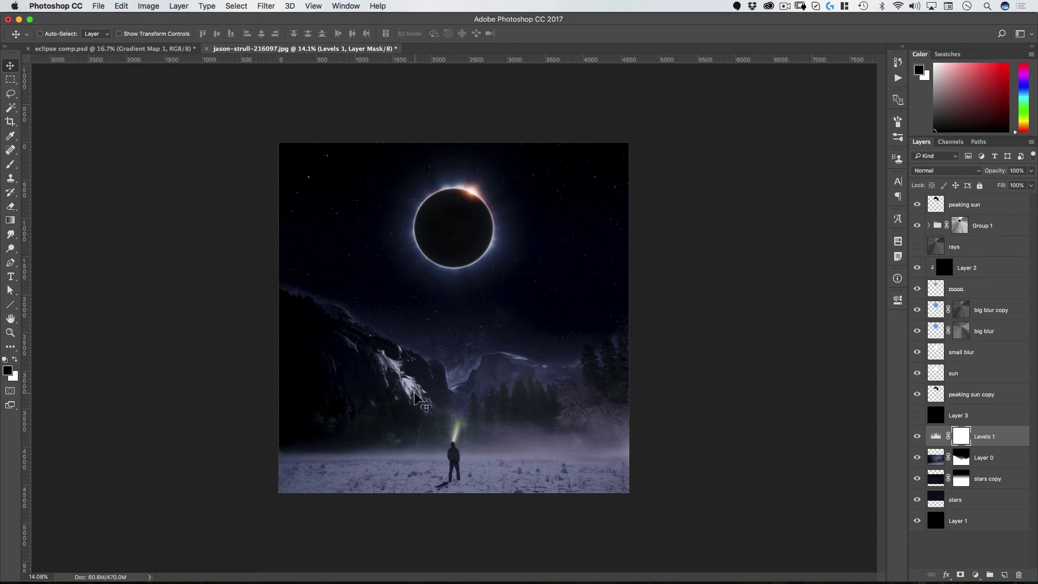
Create a new empty layer directly above Layer 0 and hide the Levels adjustment
{"action": "left_click", "coordinate": [935, 458]}
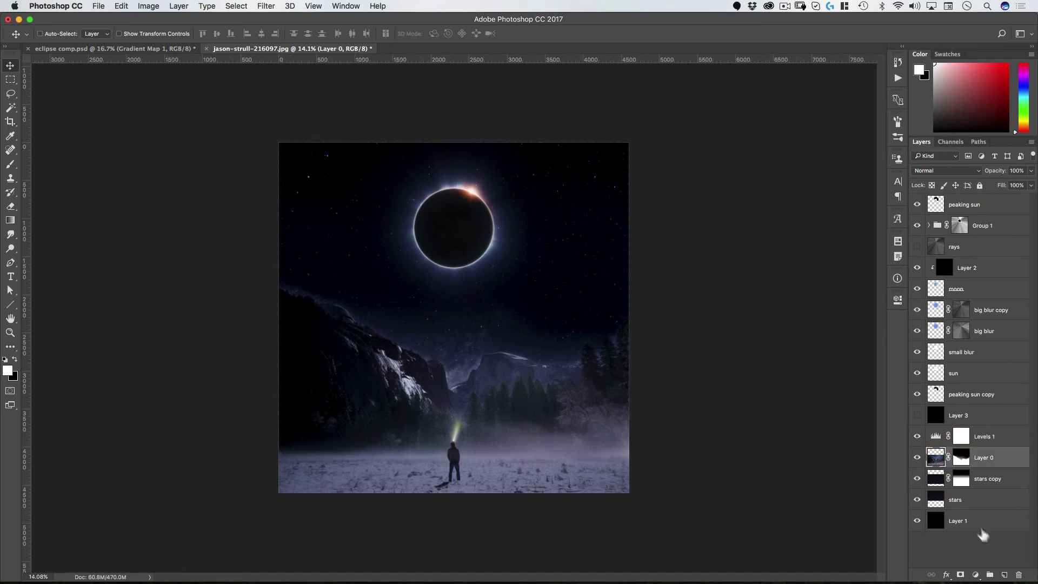
{"action": "left_click", "coordinate": [1004, 575]}
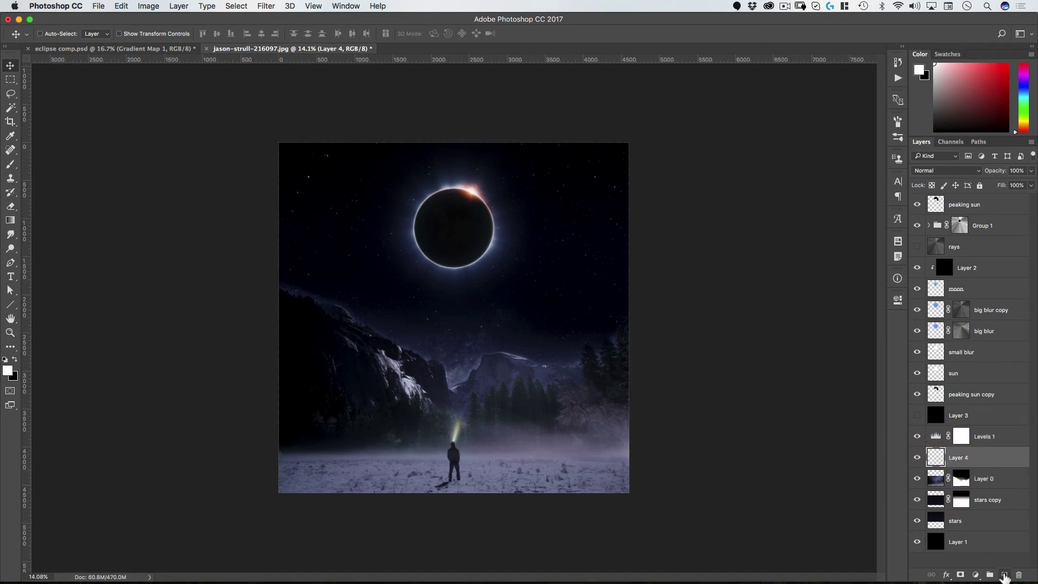
{"action": "left_click", "coordinate": [917, 436]}
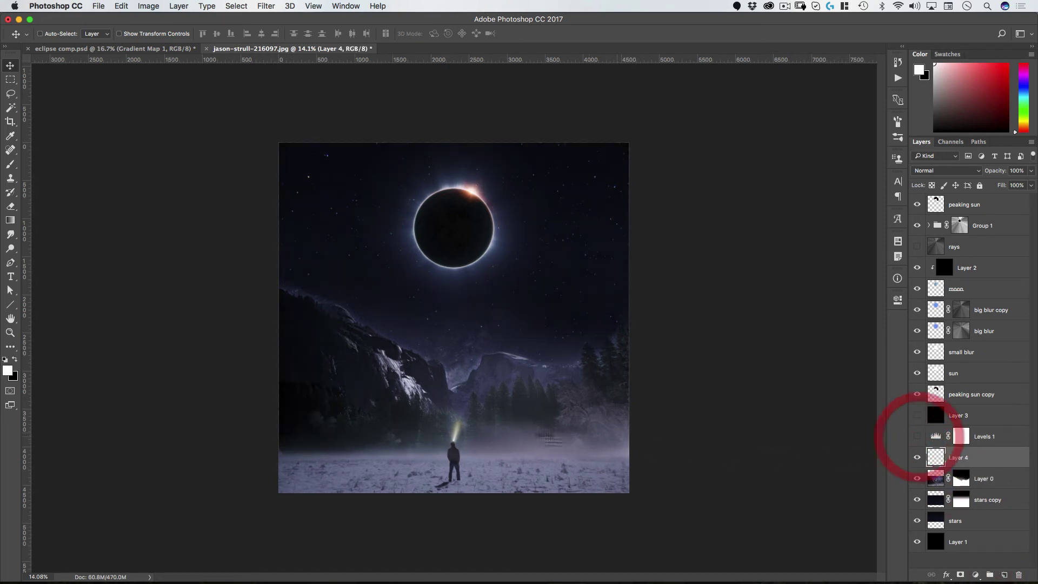
Sample the muted blue-purple haze in the valley and brush it over the bright rock faces of the left mountain on Layer 4
{"action": "left_click_drag", "start_coordinate": [402, 407], "coordinate": [517, 325]}
{"action": "key", "text": "b"}
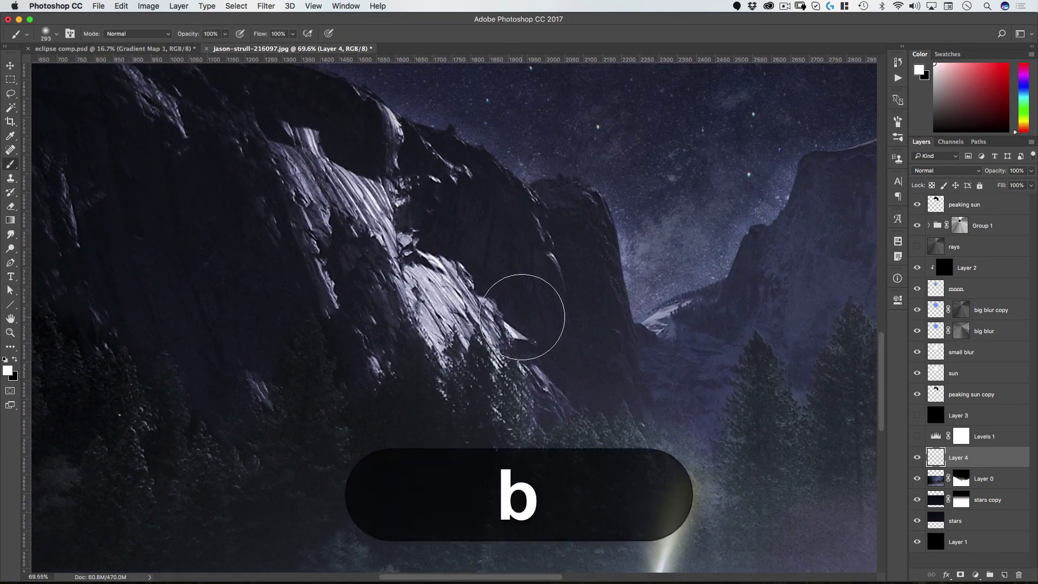
{"action": "key", "text": "alt"}
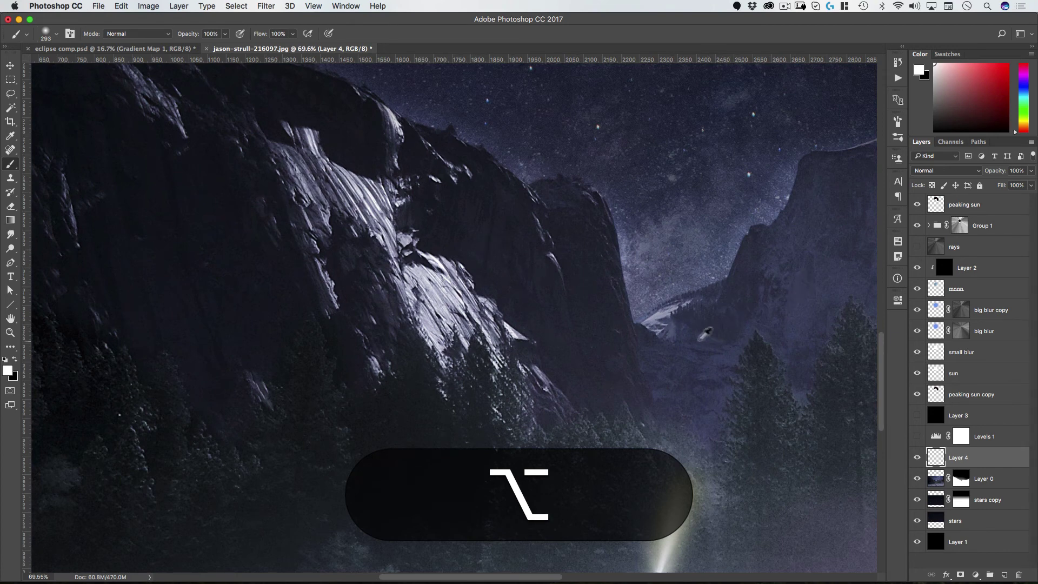
{"action": "left_click", "coordinate": [724, 358], "text": "alt"}
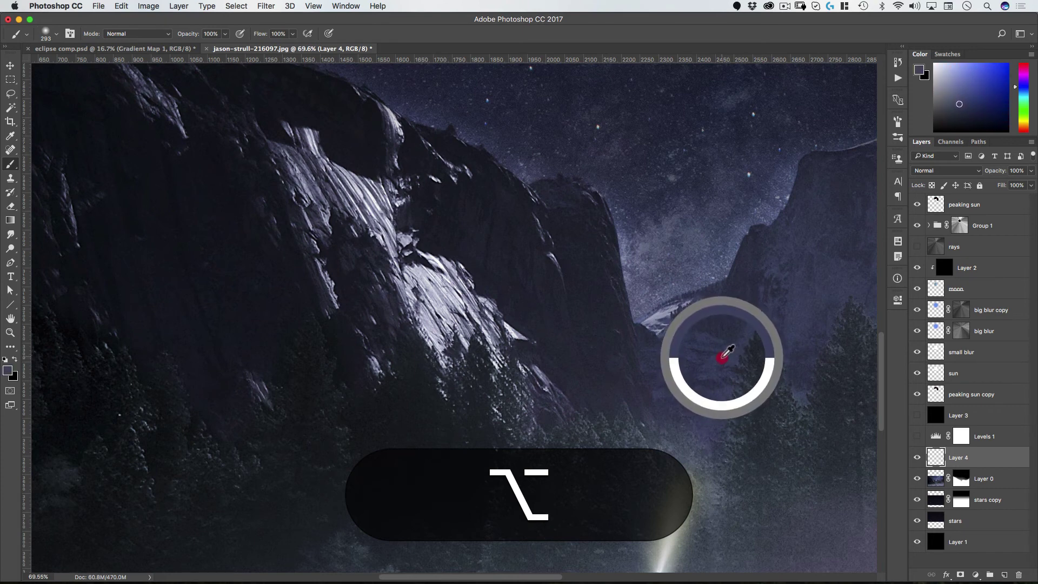
{"action": "mouse_move", "coordinate": [456, 292]}
{"action": "left_mouse_down"}
{"action": "mouse_move", "coordinate": [296, 158]}
{"action": "mouse_move", "coordinate": [302, 135]}
{"action": "mouse_move", "coordinate": [278, 130]}
{"action": "mouse_move", "coordinate": [324, 298]}
{"action": "mouse_move", "coordinate": [413, 154]}
{"action": "mouse_move", "coordinate": [380, 111]}
{"action": "mouse_move", "coordinate": [370, 113]}
{"action": "mouse_move", "coordinate": [422, 178]}
{"action": "mouse_move", "coordinate": [450, 181]}
{"action": "mouse_move", "coordinate": [461, 196]}
{"action": "mouse_move", "coordinate": [441, 343]}
{"action": "mouse_move", "coordinate": [403, 287]}
{"action": "mouse_move", "coordinate": [366, 328]}
{"action": "mouse_move", "coordinate": [518, 346]}
{"action": "mouse_move", "coordinate": [573, 407]}
{"action": "mouse_move", "coordinate": [494, 378]}
{"action": "mouse_move", "coordinate": [480, 395]}
{"action": "mouse_move", "coordinate": [490, 342]}
{"action": "mouse_move", "coordinate": [554, 232]}
{"action": "mouse_move", "coordinate": [521, 203]}
{"action": "left_mouse_up"}
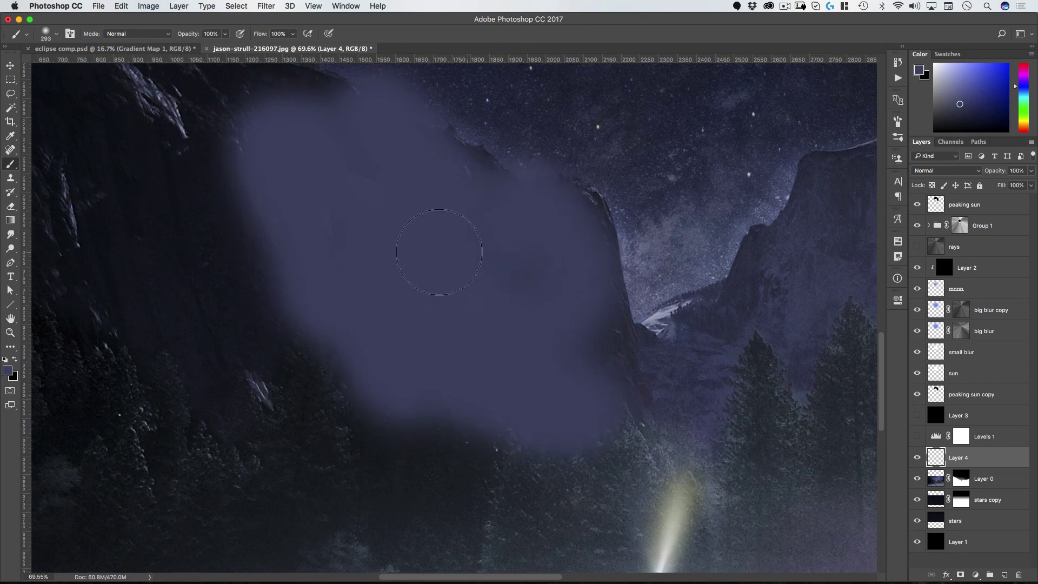
{"action": "left_click", "coordinate": [272, 384]}
{"action": "left_click_drag", "start_coordinate": [284, 191], "coordinate": [467, 352]}
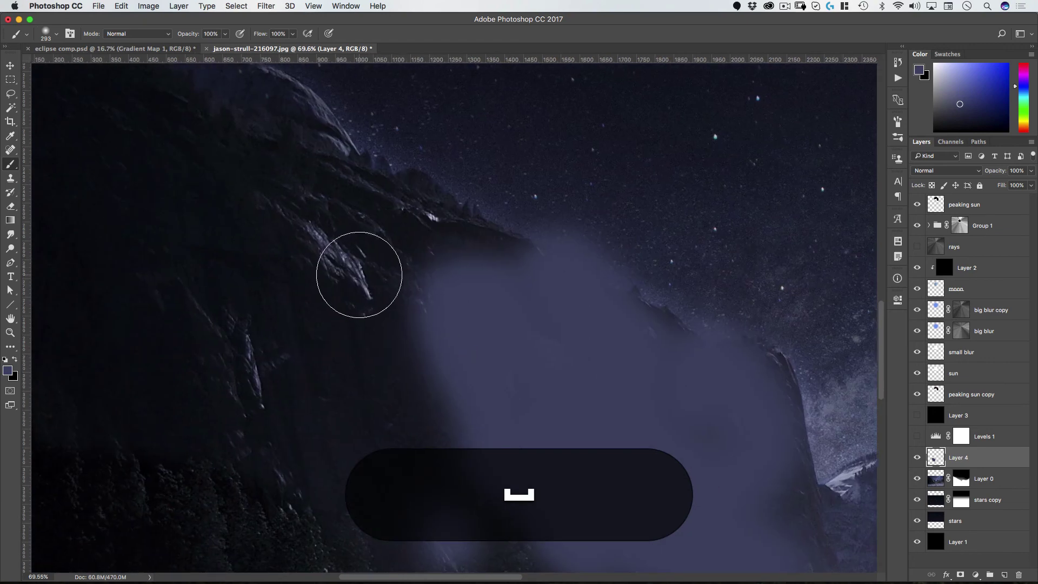
{"action": "left_click_drag", "start_coordinate": [286, 224], "coordinate": [406, 318]}
{"action": "mouse_move", "coordinate": [517, 304]}
{"action": "left_mouse_down"}
{"action": "mouse_move", "coordinate": [470, 306]}
{"action": "mouse_move", "coordinate": [428, 220]}
{"action": "left_mouse_up"}
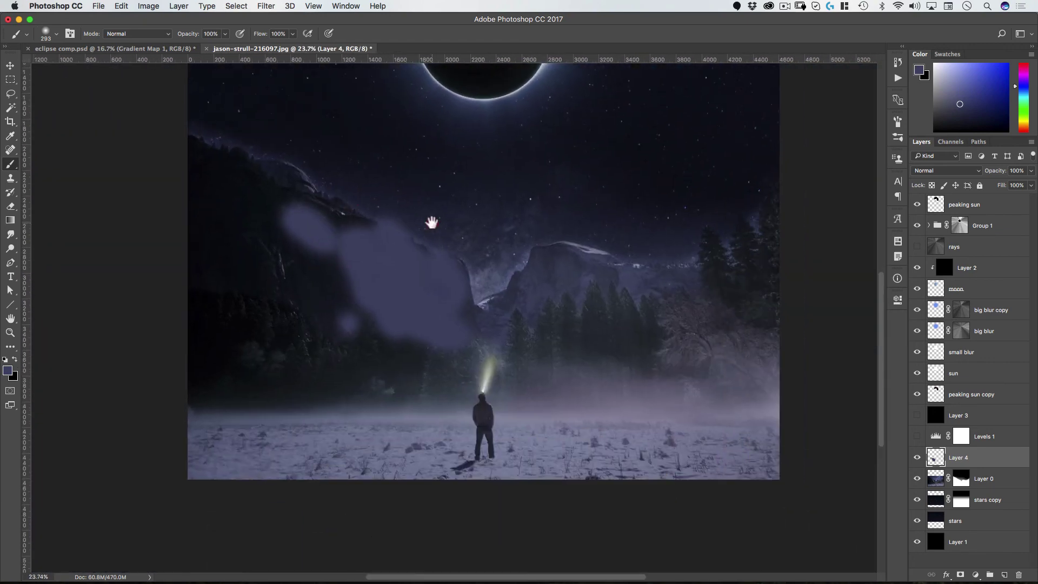
Set Layer 4's blend mode to Darken so the paint only affects the bright rock highlights
{"action": "key", "text": "v"}
{"action": "left_click", "coordinate": [938, 171]}
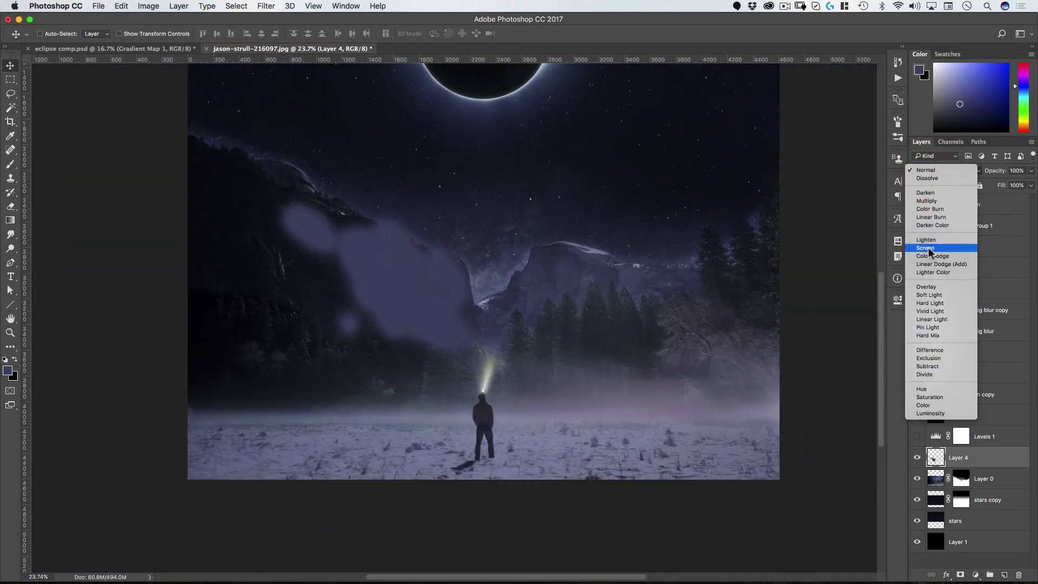
{"action": "left_click", "coordinate": [937, 193]}
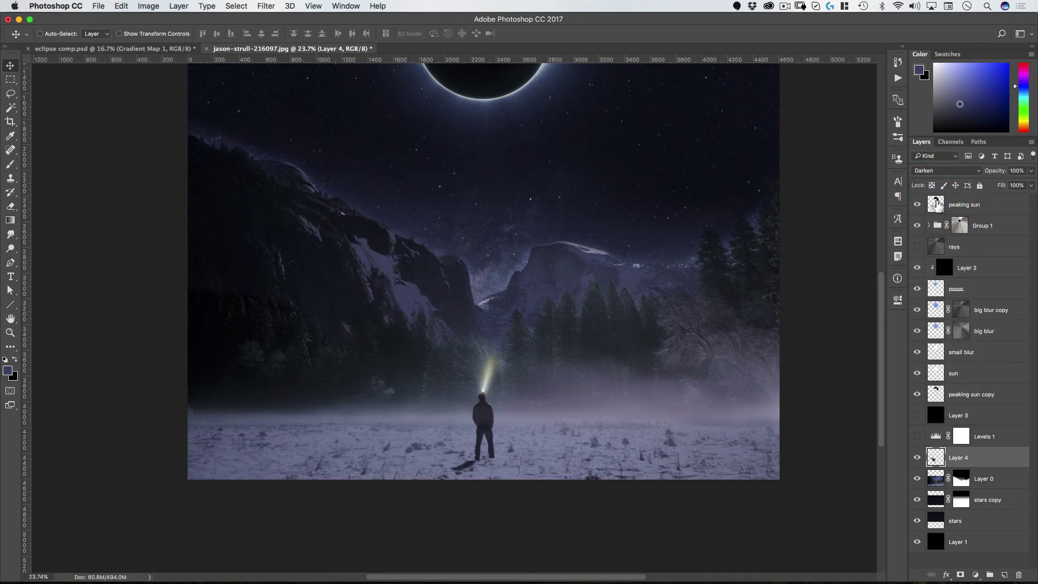
{"action": "left_click_drag", "start_coordinate": [365, 273], "coordinate": [404, 265]}
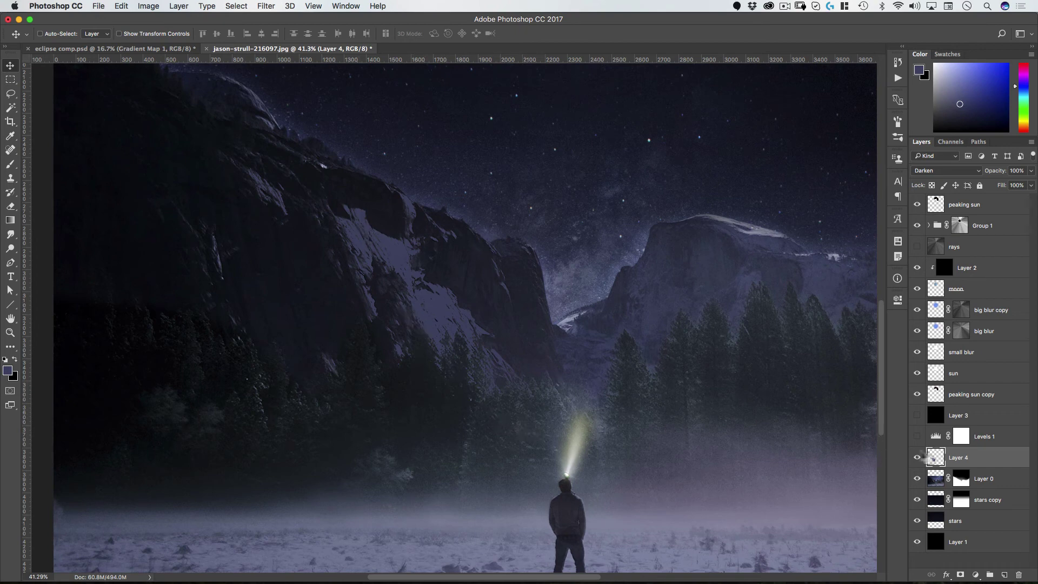
{"action": "double_click", "coordinate": [1012, 460]}
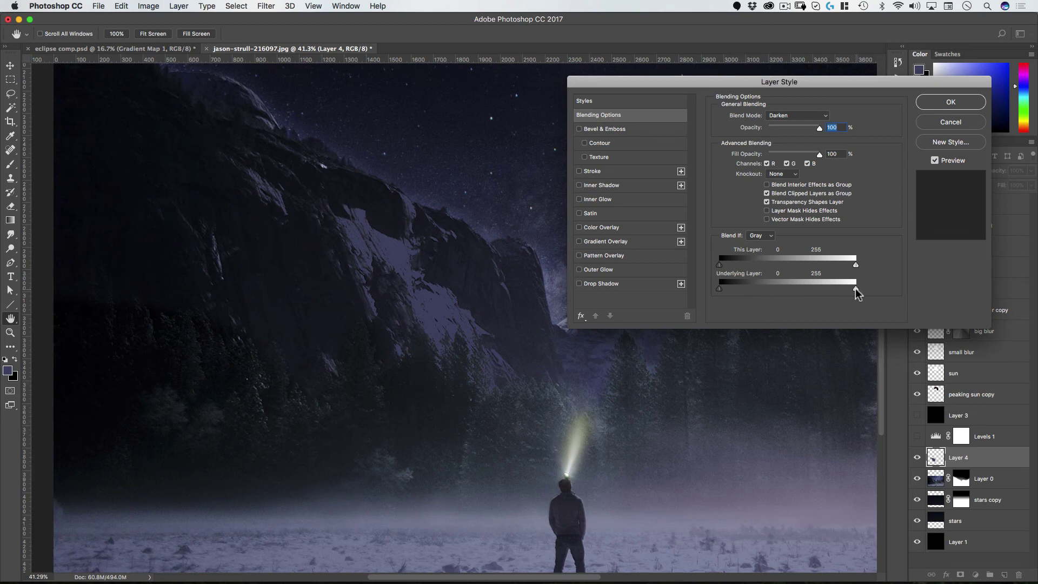
{"action": "left_click_drag", "start_coordinate": [855, 289], "coordinate": [847, 289]}
{"action": "key", "text": "alt"}
{"action": "left_click_drag", "start_coordinate": [840, 287], "coordinate": [819, 288]}
{"action": "left_click", "coordinate": [962, 129]}
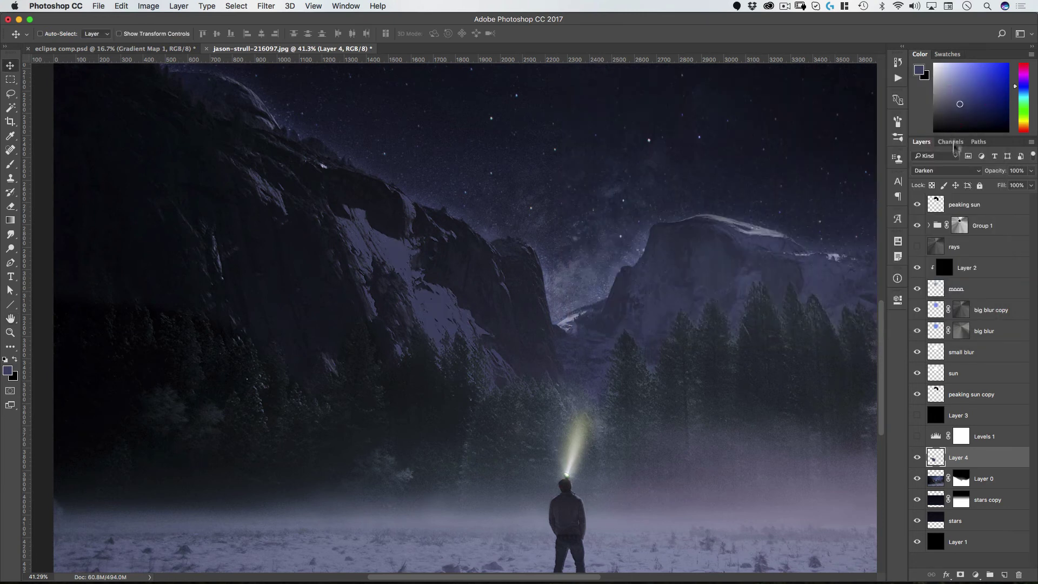
Lower Layer 4's opacity to 80% and show the Levels 1 adjustment again
{"action": "left_click_drag", "start_coordinate": [999, 171], "coordinate": [996, 176]}
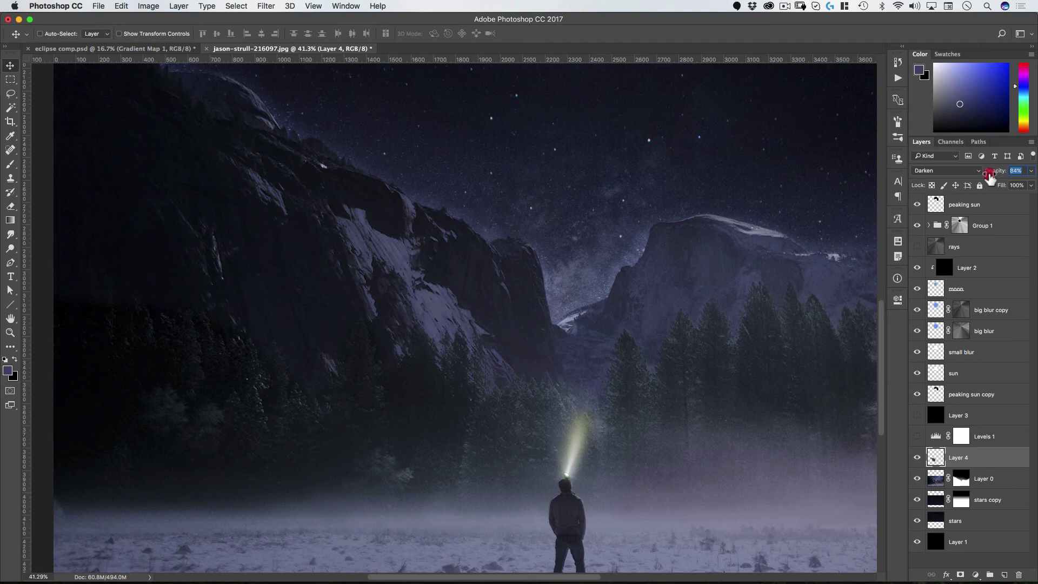
{"action": "left_click_drag", "start_coordinate": [989, 174], "coordinate": [989, 174]}
{"action": "left_click_drag", "start_coordinate": [993, 174], "coordinate": [993, 174]}
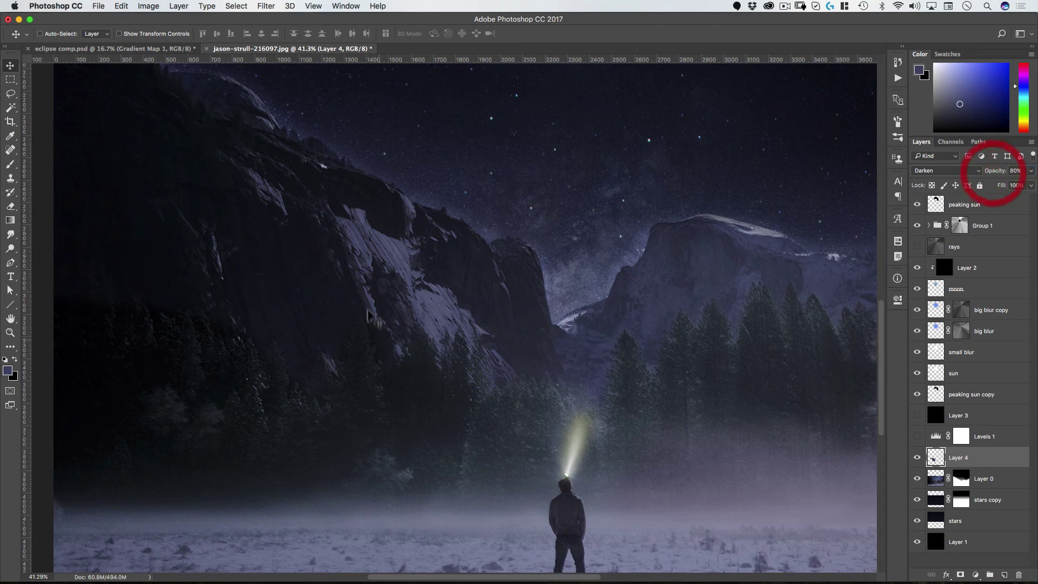
{"action": "key", "text": "super+space"}
{"action": "left_click_drag", "start_coordinate": [546, 303], "coordinate": [473, 356]}
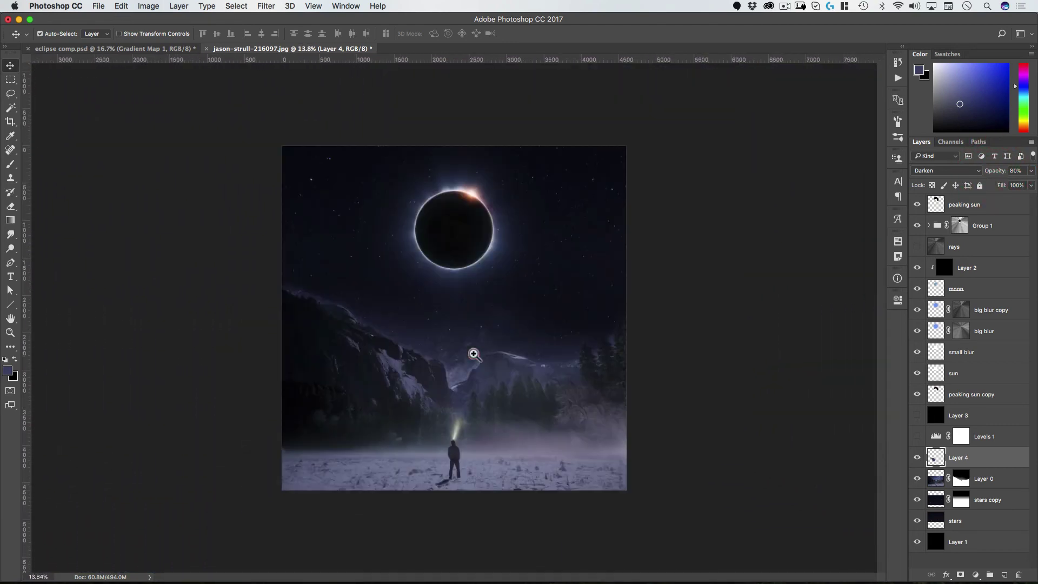
{"action": "key", "text": "v"}
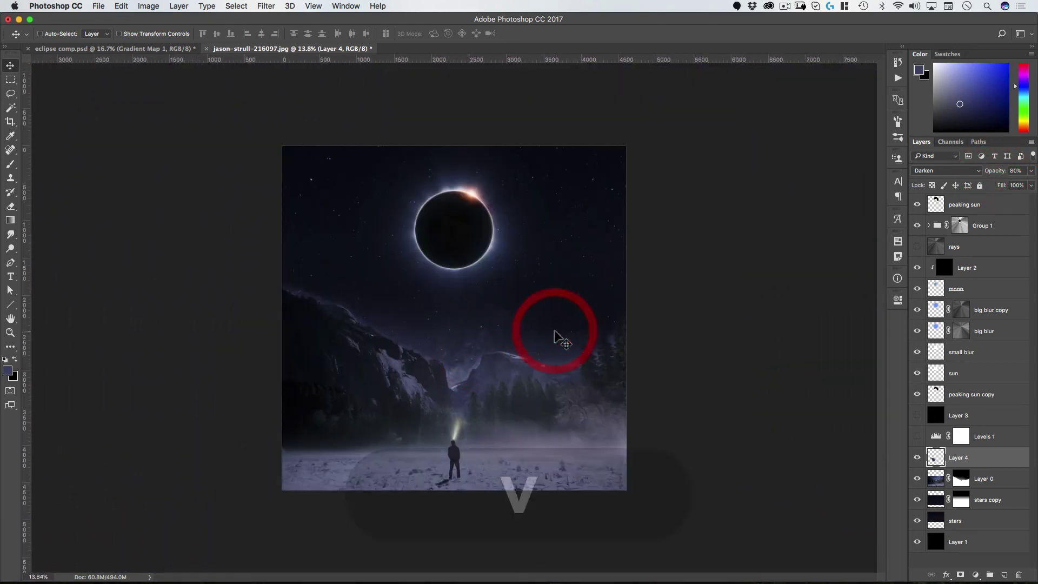
{"action": "left_click", "coordinate": [916, 436]}
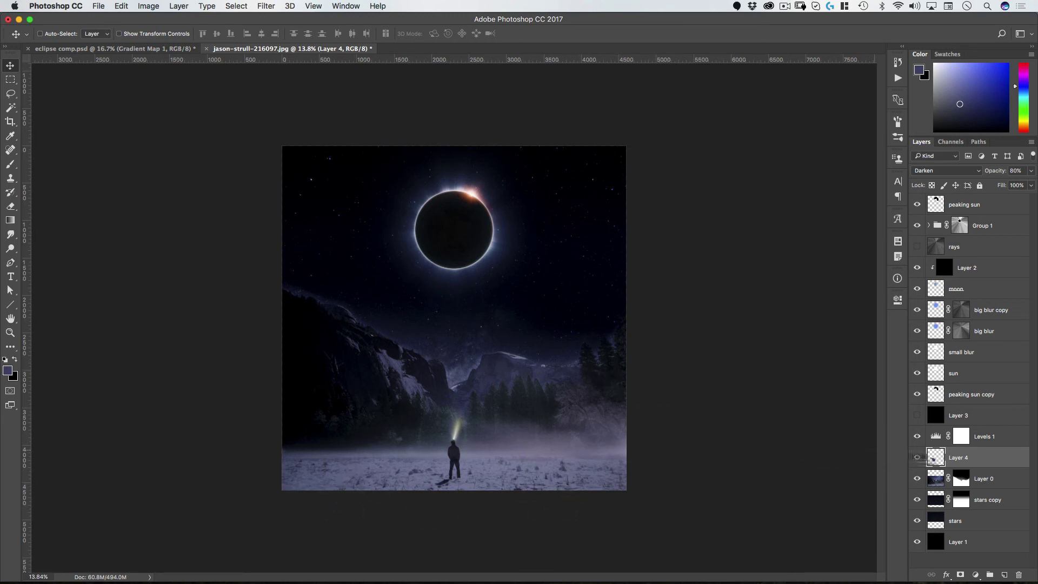
Create a new empty layer above Levels 1 and ready the Gradient tool with the default black and white colors
{"action": "left_click", "coordinate": [1005, 576]}
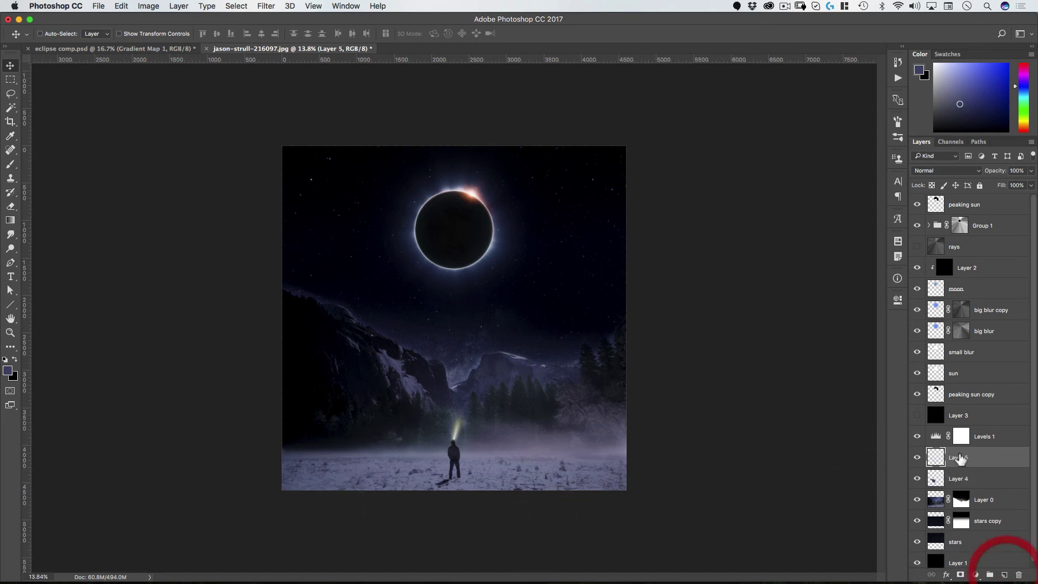
{"action": "left_click_drag", "start_coordinate": [958, 457], "coordinate": [973, 430]}
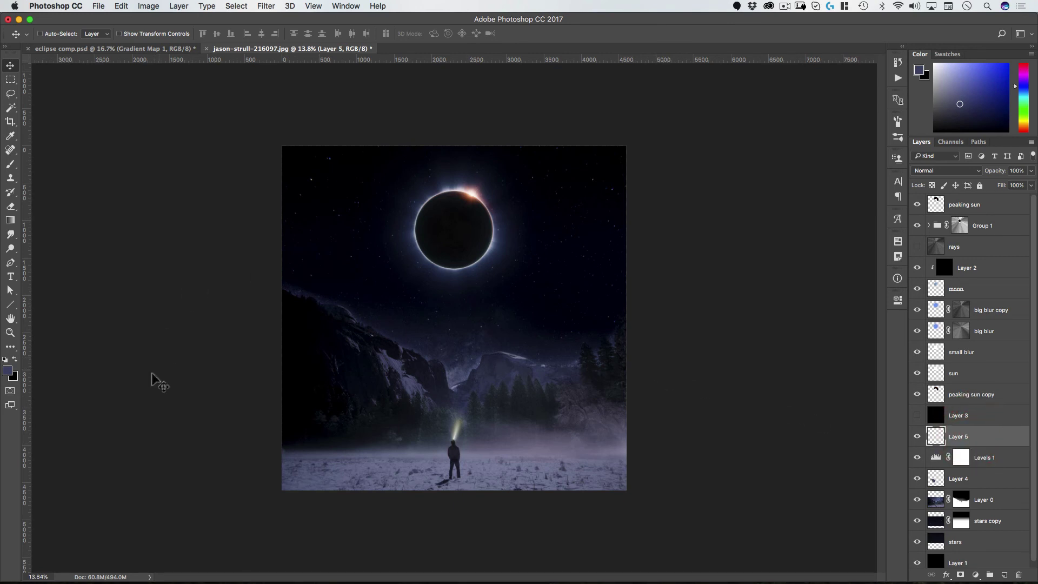
{"action": "left_click", "coordinate": [11, 220]}
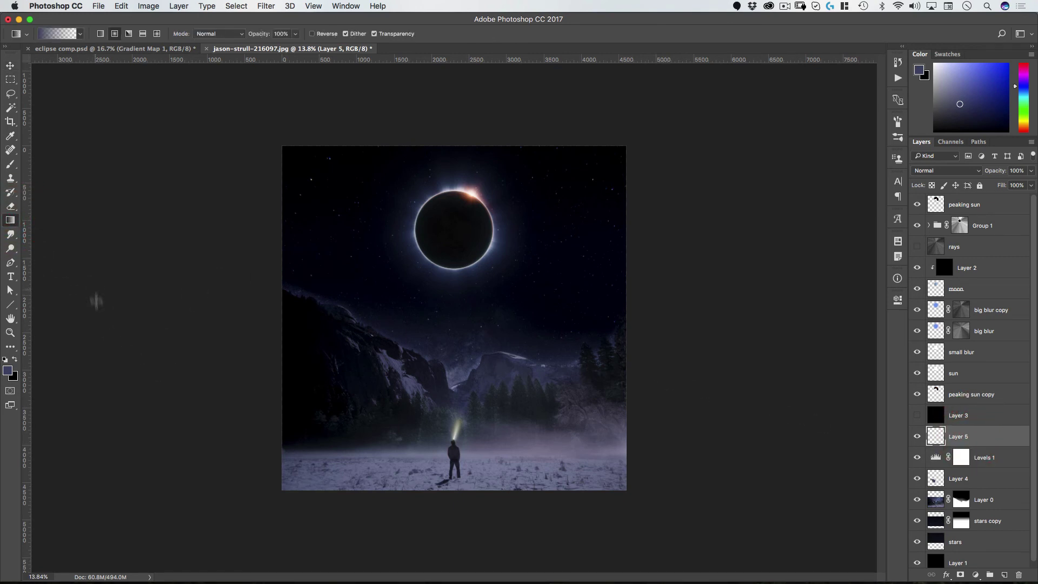
{"action": "key", "text": "d"}
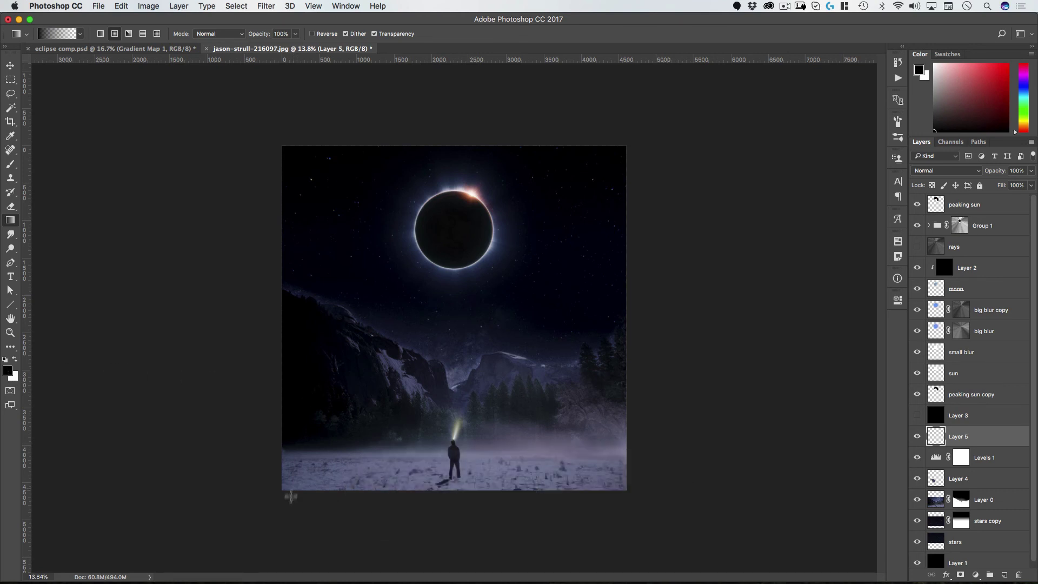
{"action": "left_click_drag", "start_coordinate": [326, 487], "coordinate": [370, 435]}
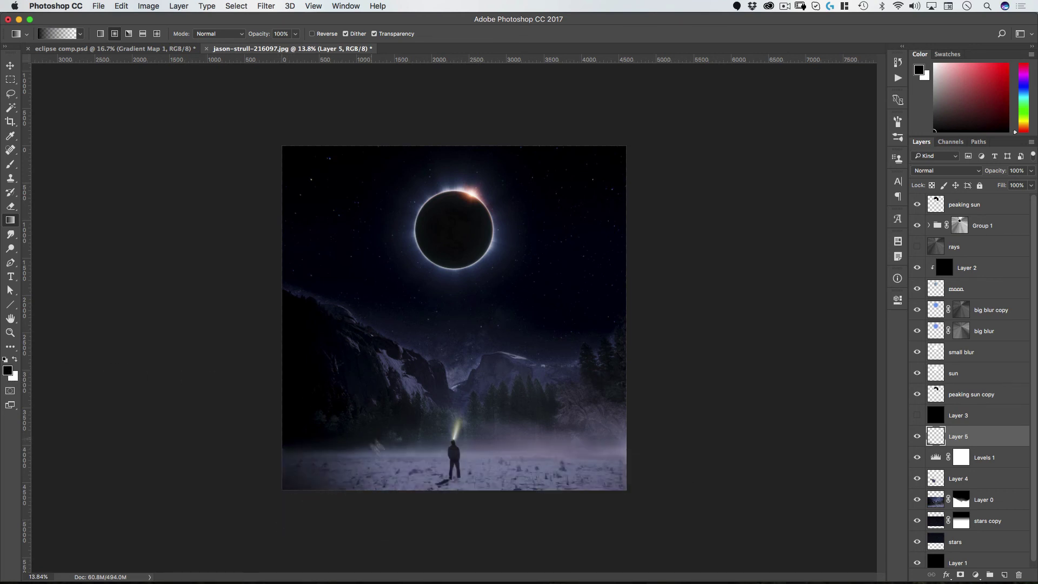
{"action": "left_click_drag", "start_coordinate": [637, 528], "coordinate": [567, 420]}
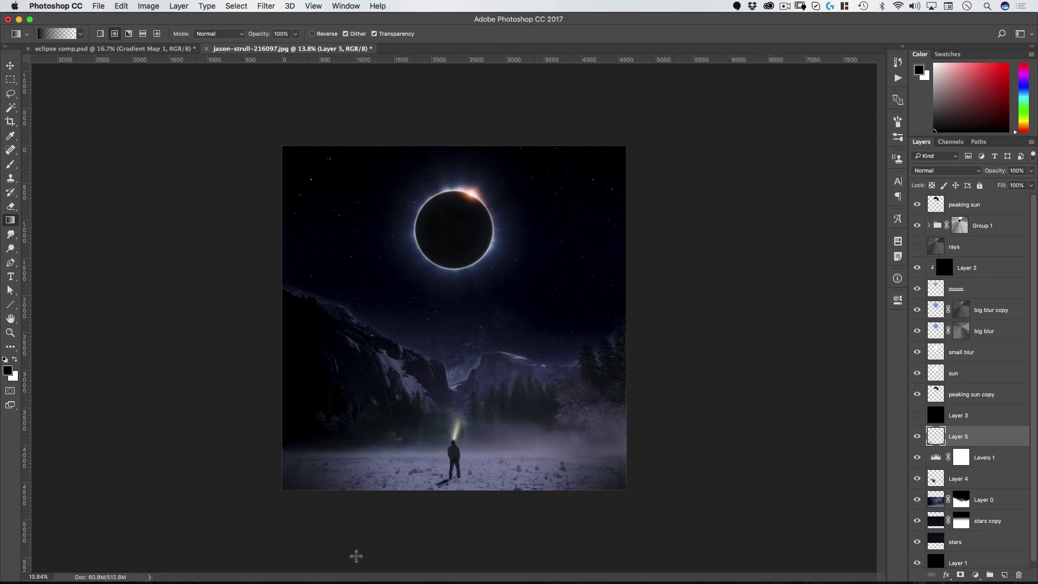
{"action": "left_click_drag", "start_coordinate": [359, 549], "coordinate": [380, 435]}
{"action": "left_click_drag", "start_coordinate": [559, 558], "coordinate": [533, 481]}
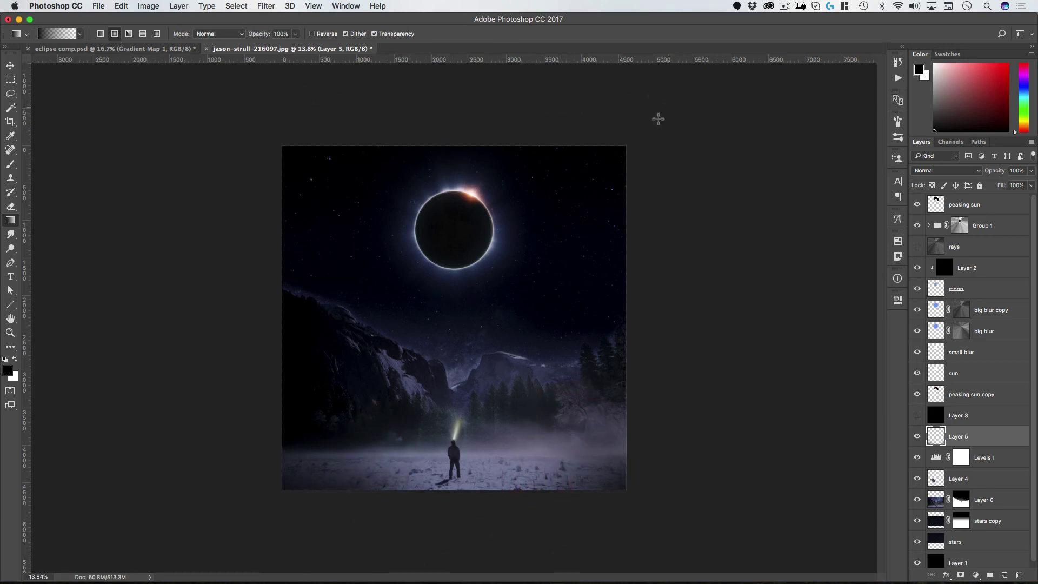
{"action": "left_click", "coordinate": [897, 62]}
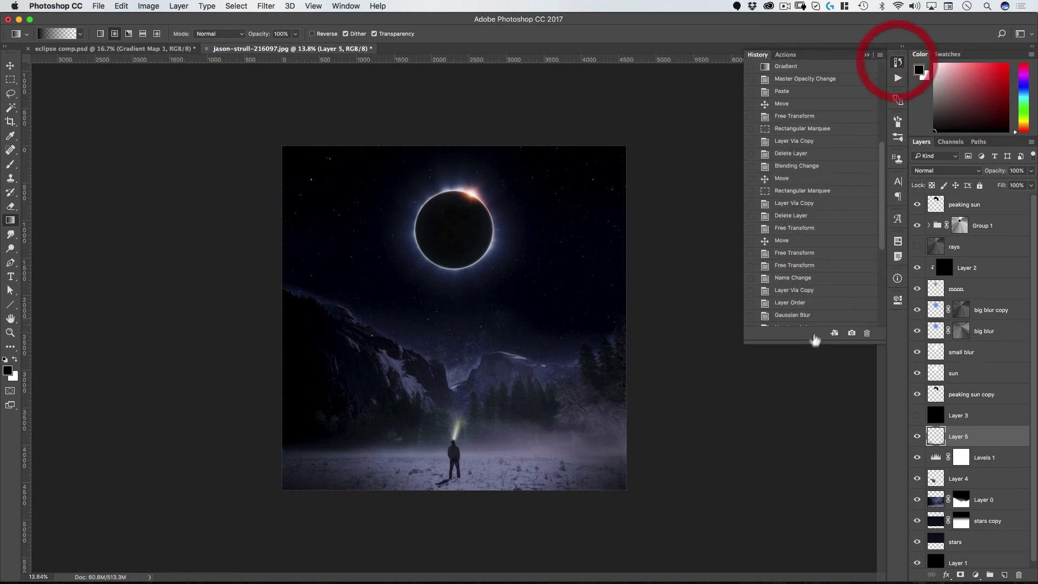
{"action": "left_click", "coordinate": [783, 270]}
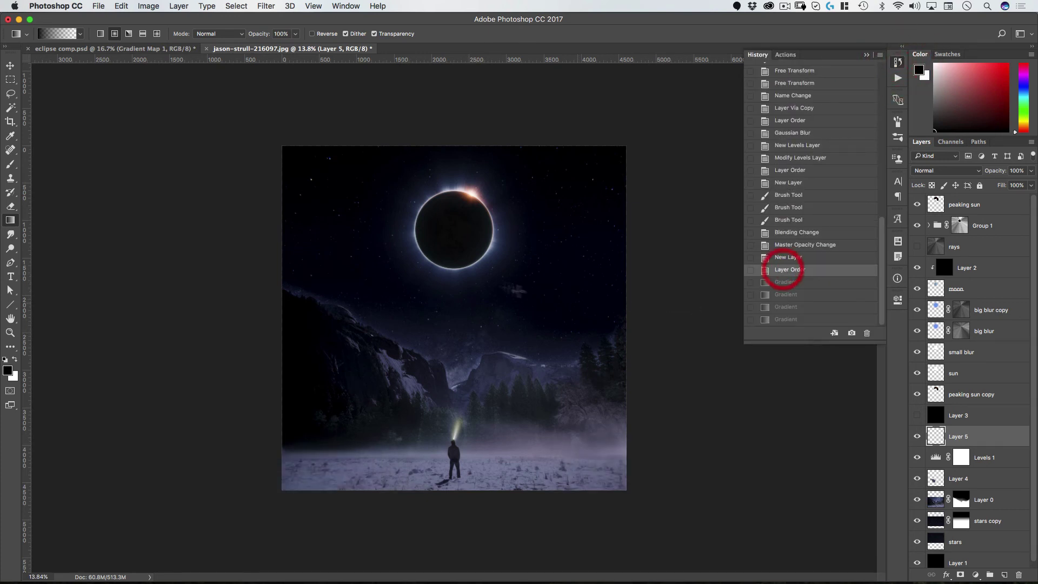
Draw repeated linear black-to-transparent gradients inward from the image's lower corners and bottom edge on Layer 5 to darken the snowy foreground
{"action": "left_click", "coordinate": [100, 34]}
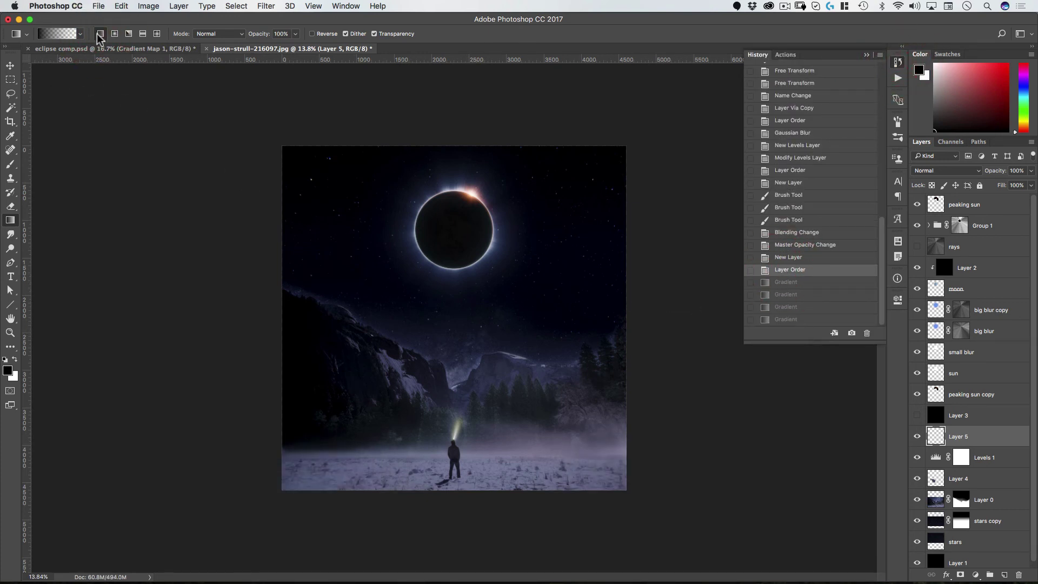
{"action": "left_click_drag", "start_coordinate": [239, 538], "coordinate": [321, 419]}
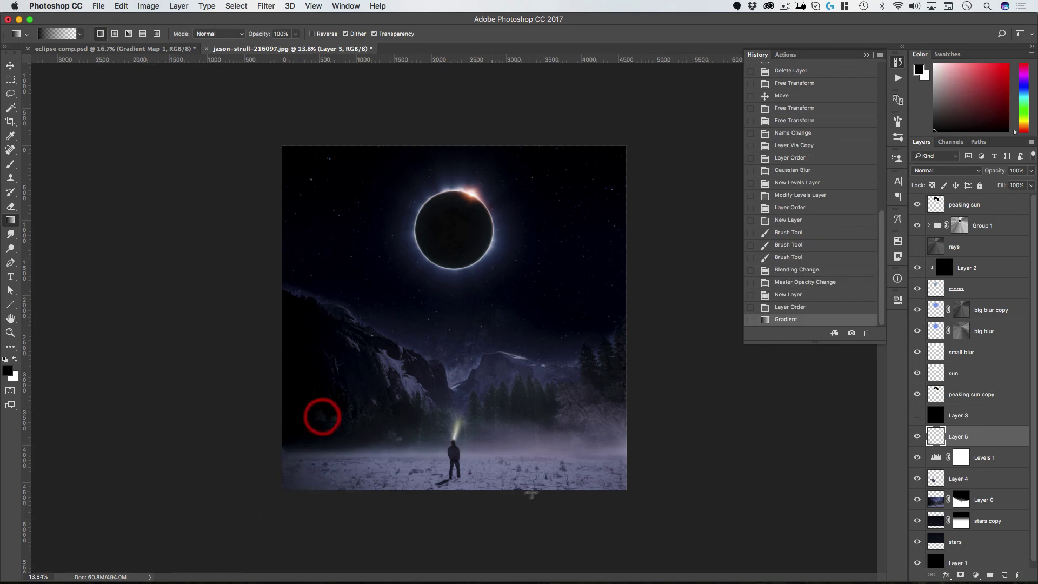
{"action": "left_click_drag", "start_coordinate": [599, 549], "coordinate": [537, 415]}
{"action": "left_click_drag", "start_coordinate": [307, 555], "coordinate": [375, 401]}
{"action": "left_click_drag", "start_coordinate": [680, 515], "coordinate": [533, 449]}
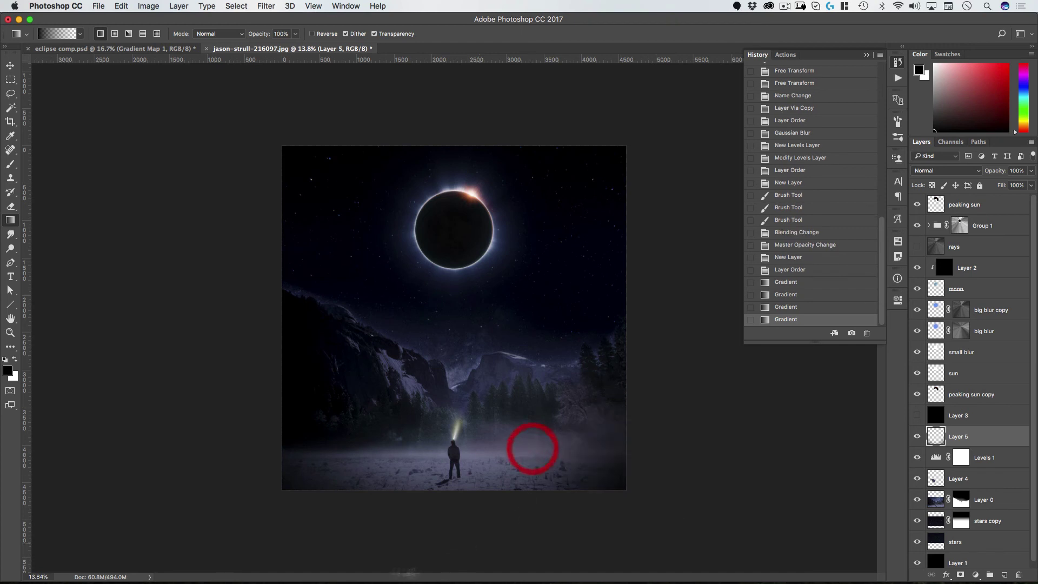
{"action": "left_click_drag", "start_coordinate": [249, 524], "coordinate": [343, 399]}
{"action": "left_click_drag", "start_coordinate": [650, 533], "coordinate": [597, 425]}
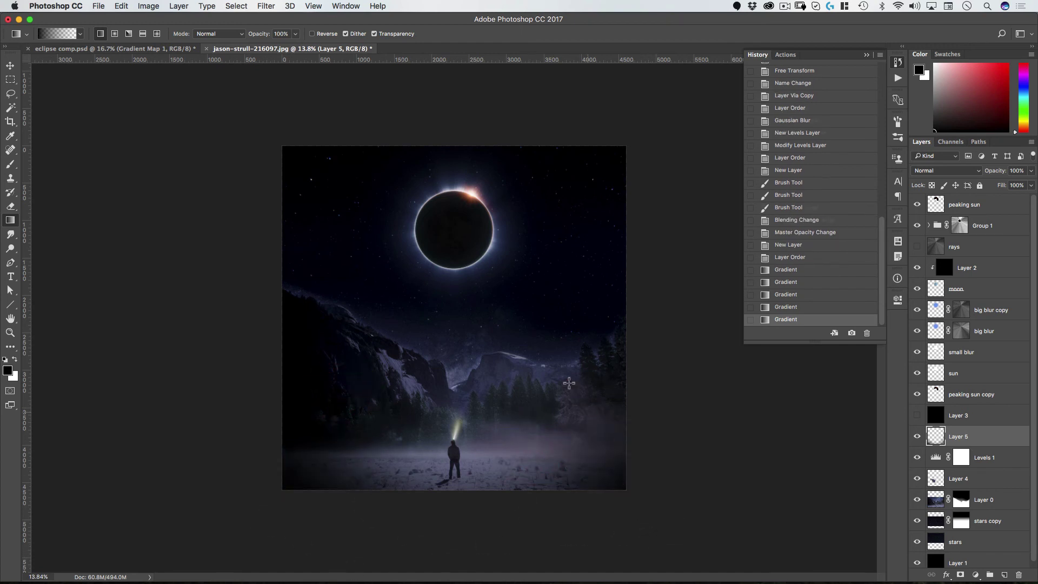
{"action": "left_click_drag", "start_coordinate": [274, 551], "coordinate": [350, 390]}
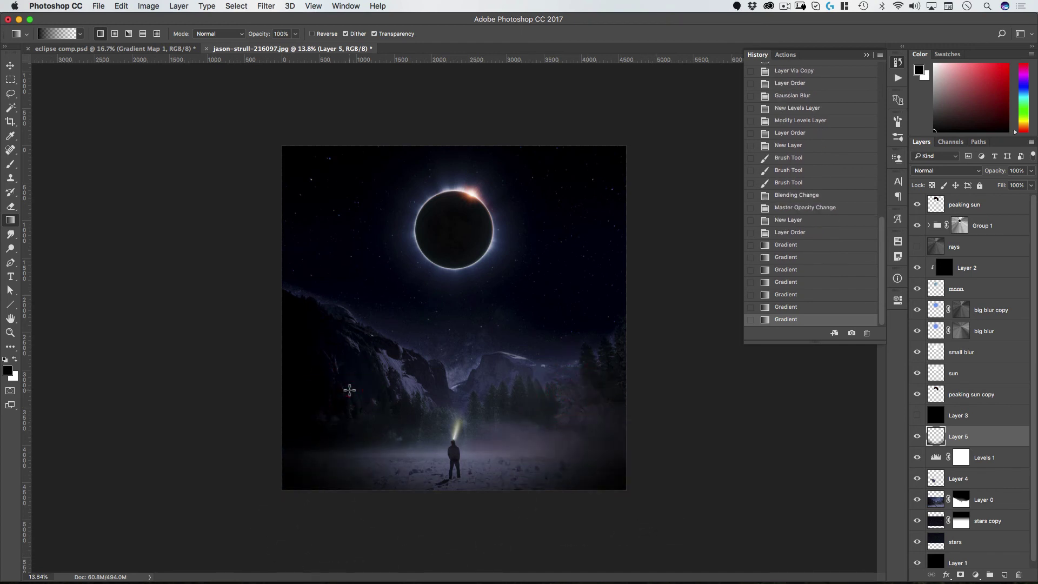
{"action": "key", "text": "v"}
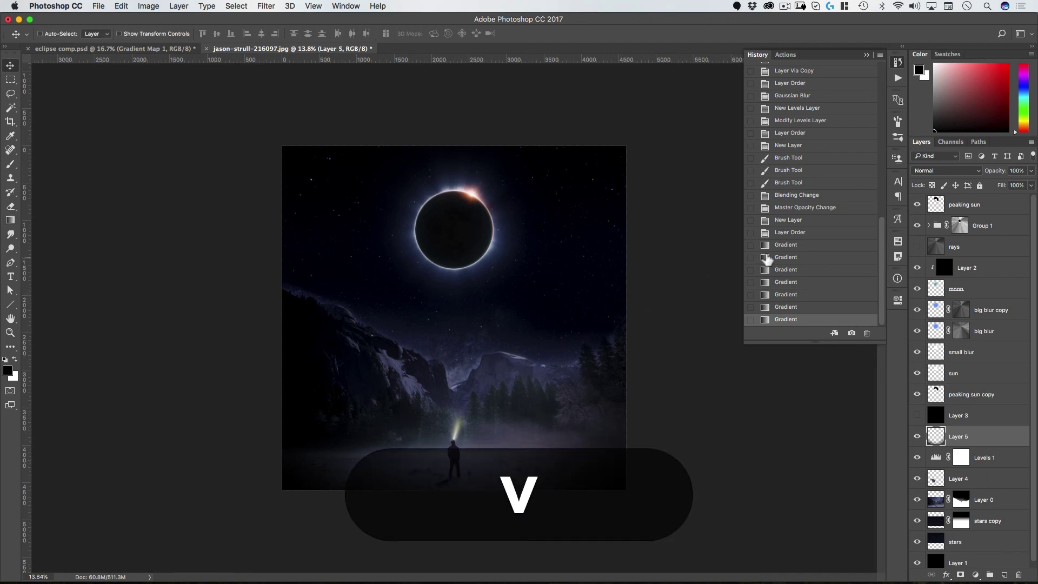
{"action": "left_click", "coordinate": [894, 64]}
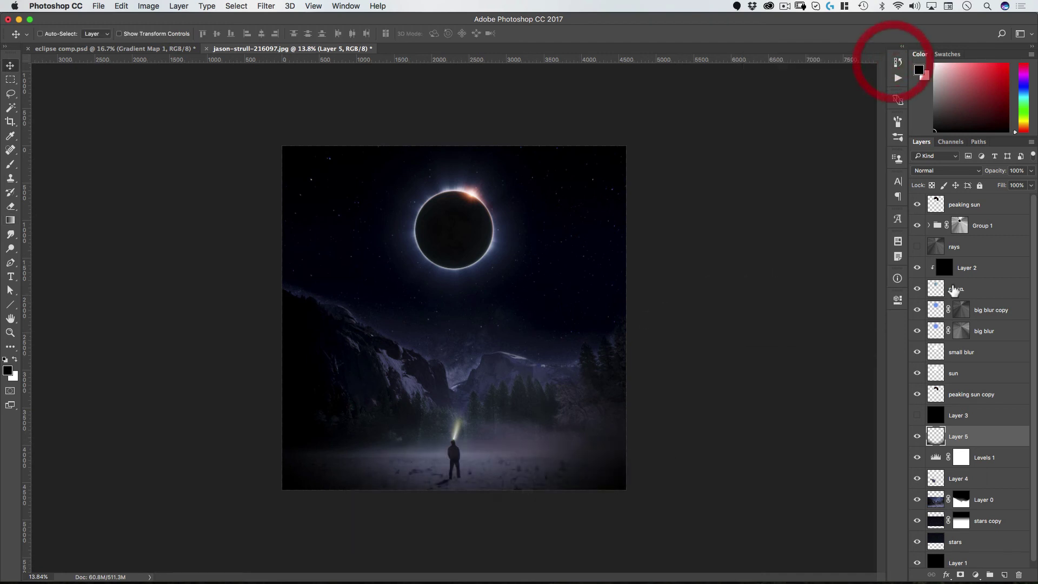
Add a Gradient Map adjustment above the peaking sun layer and load the Violet, Orange preset into it
{"action": "left_click", "coordinate": [991, 204]}
{"action": "left_click", "coordinate": [975, 574]}
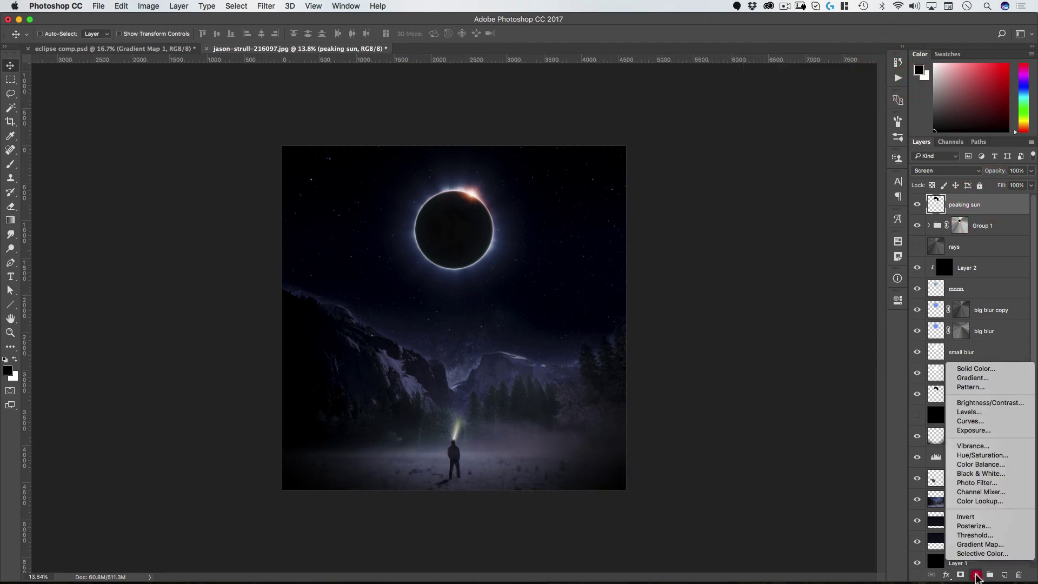
{"action": "left_click", "coordinate": [987, 543]}
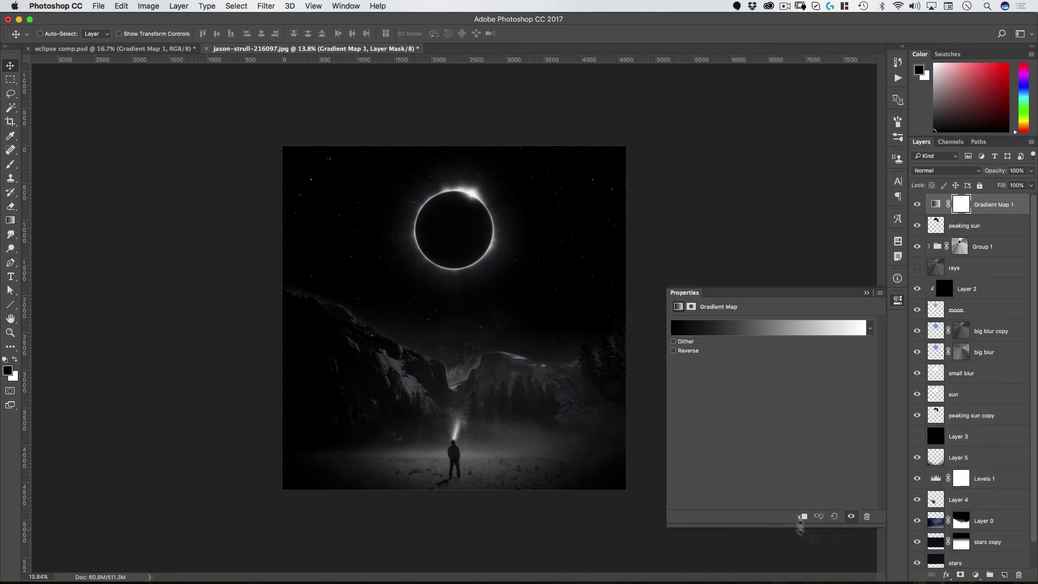
{"action": "left_click", "coordinate": [707, 338]}
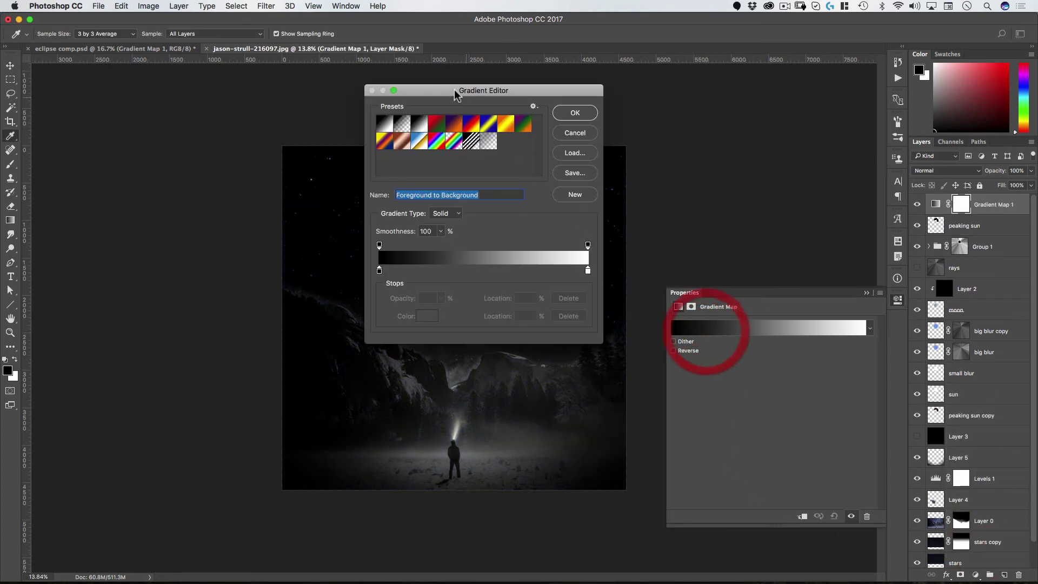
{"action": "left_click_drag", "start_coordinate": [468, 92], "coordinate": [695, 92]}
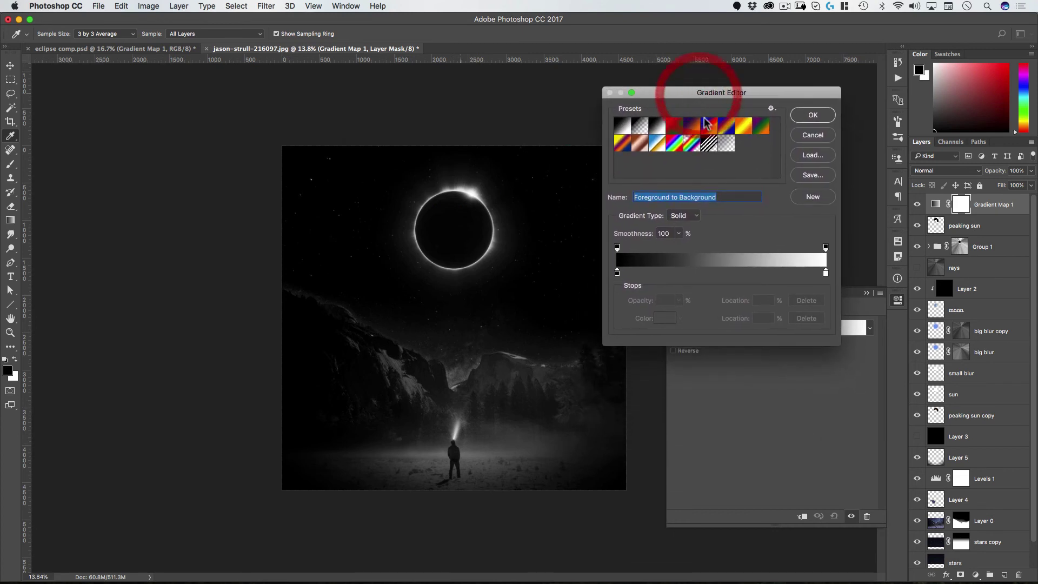
{"action": "left_click", "coordinate": [689, 128]}
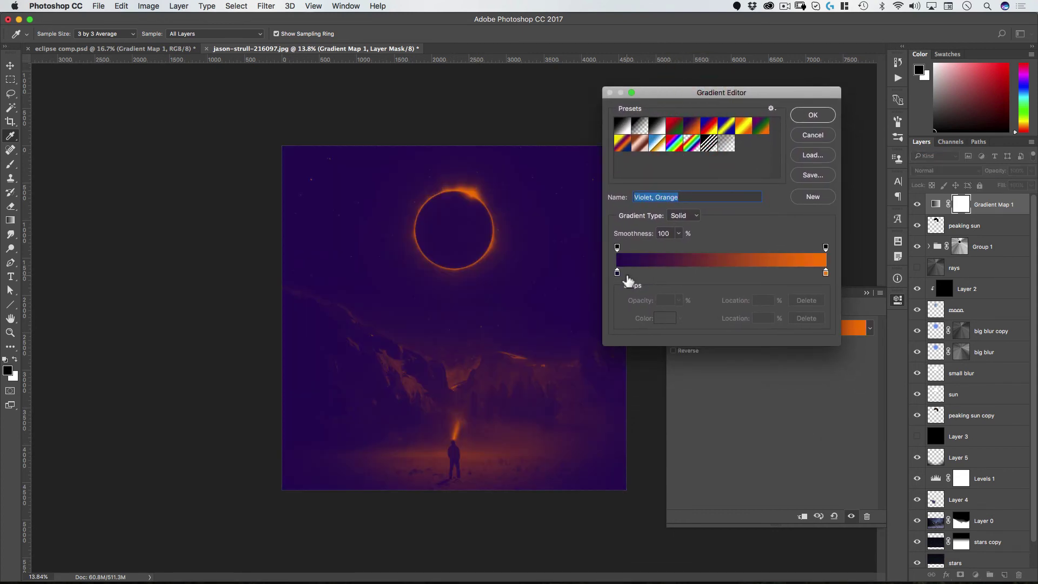
Recolor the gradient's violet shadow stop to dark navy blue, #0d2a55
{"action": "left_click", "coordinate": [617, 273]}
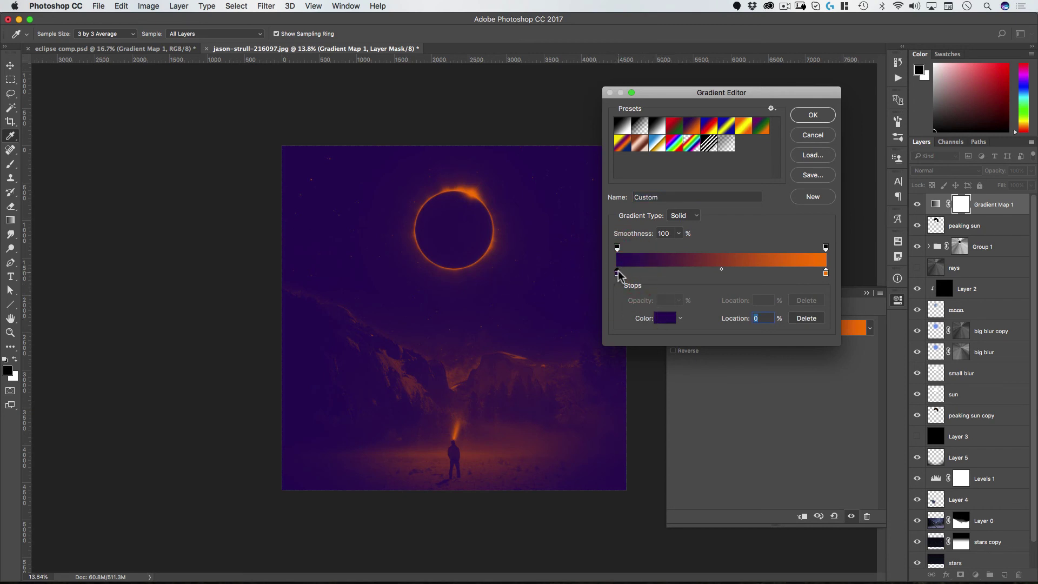
{"action": "left_click", "coordinate": [656, 318]}
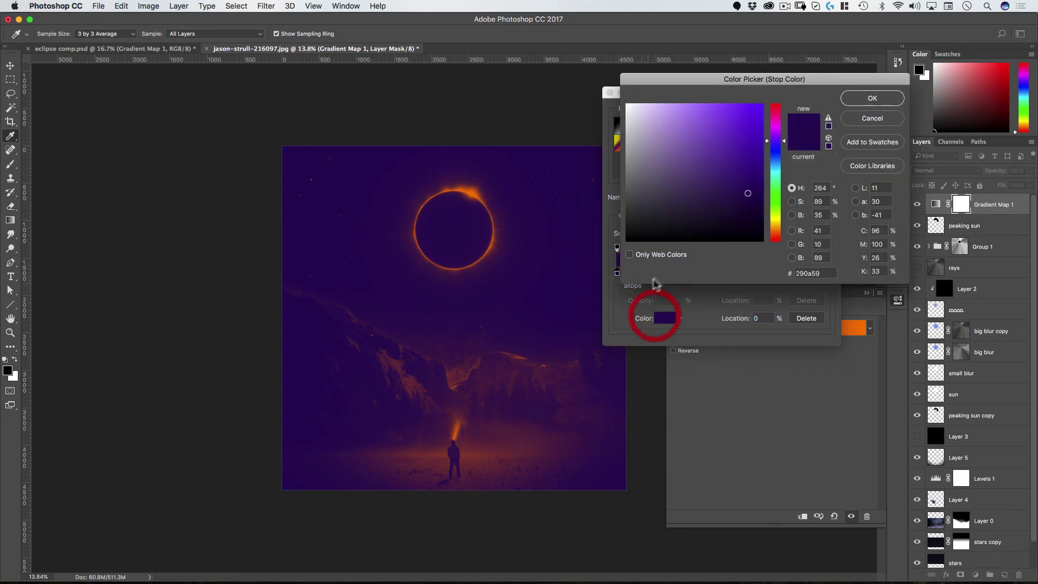
{"action": "left_click", "coordinate": [772, 157]}
{"action": "left_click_drag", "start_coordinate": [772, 160], "coordinate": [772, 160]}
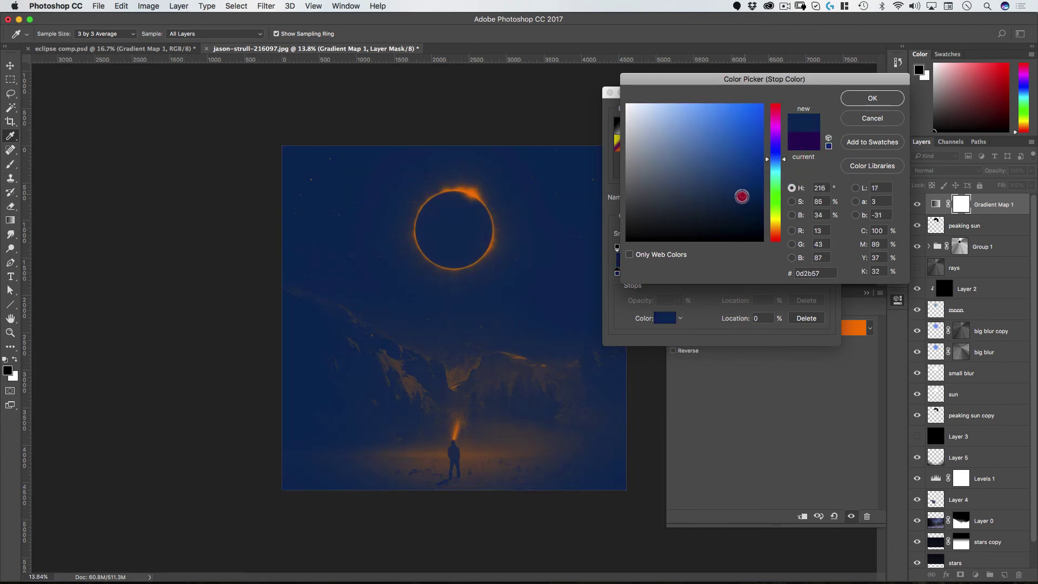
{"action": "left_click_drag", "start_coordinate": [741, 197], "coordinate": [741, 197]}
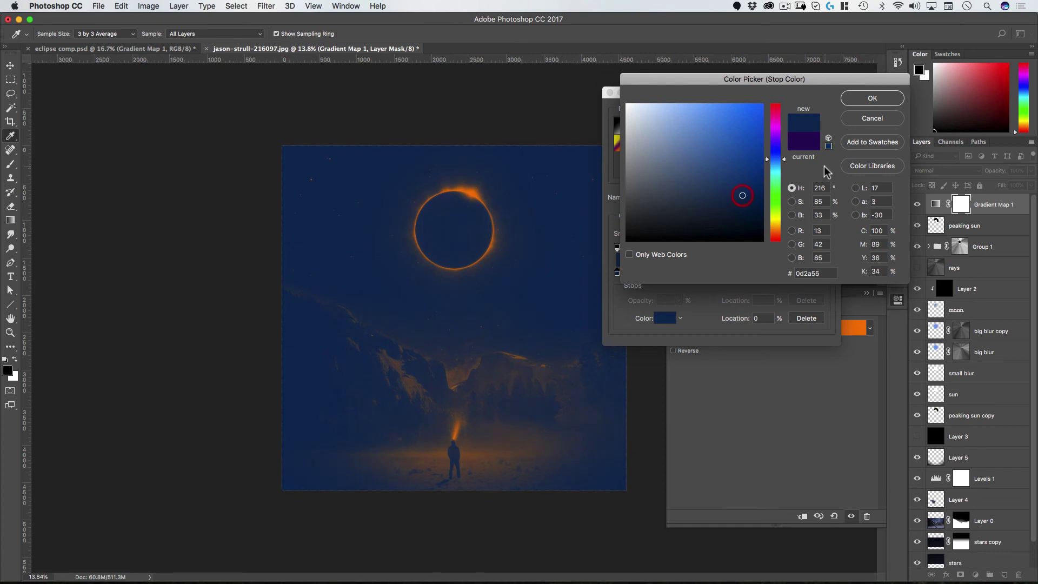
{"action": "left_click", "coordinate": [872, 99]}
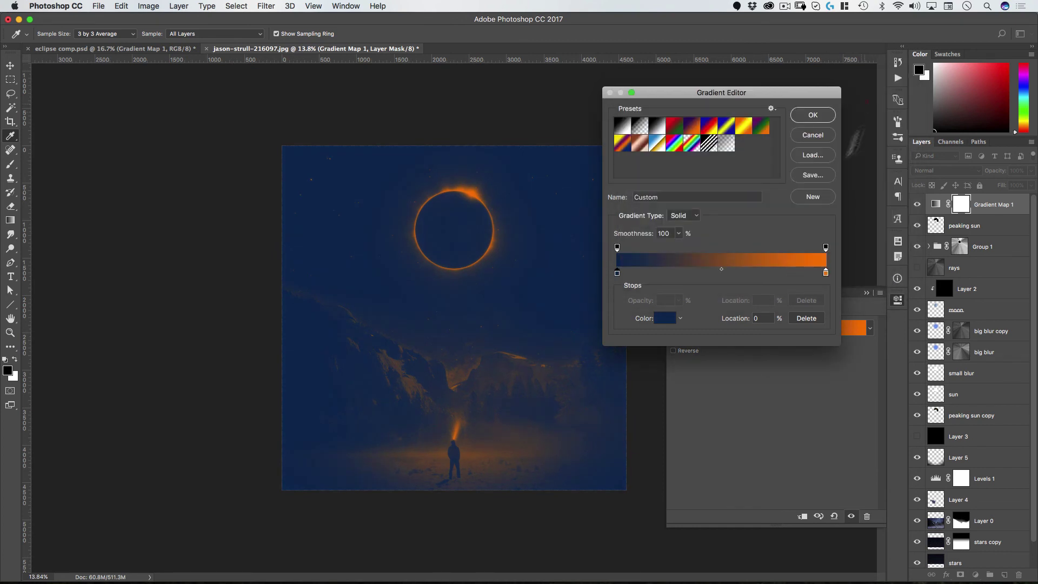
Recolor the gradient's orange highlight stop to a dark, muted golden yellow with a hue of 48°
{"action": "left_click", "coordinate": [825, 273]}
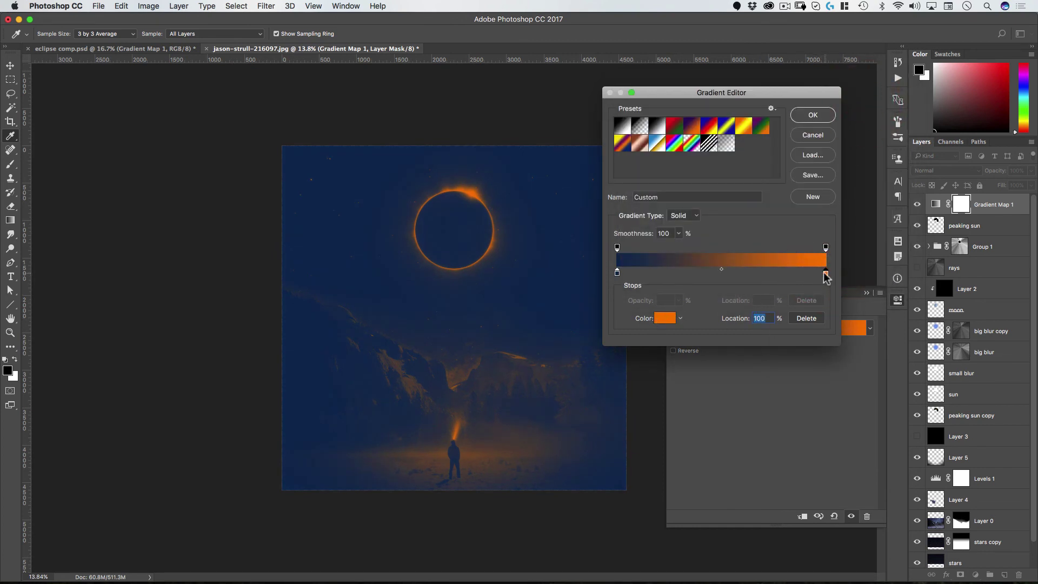
{"action": "left_click", "coordinate": [673, 322]}
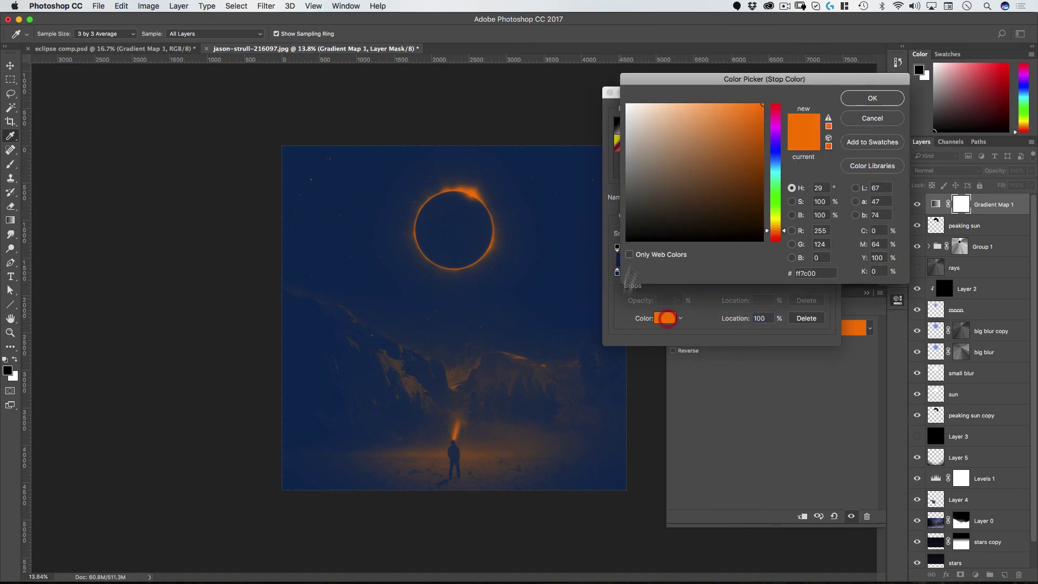
{"action": "left_click_drag", "start_coordinate": [780, 234], "coordinate": [780, 226]}
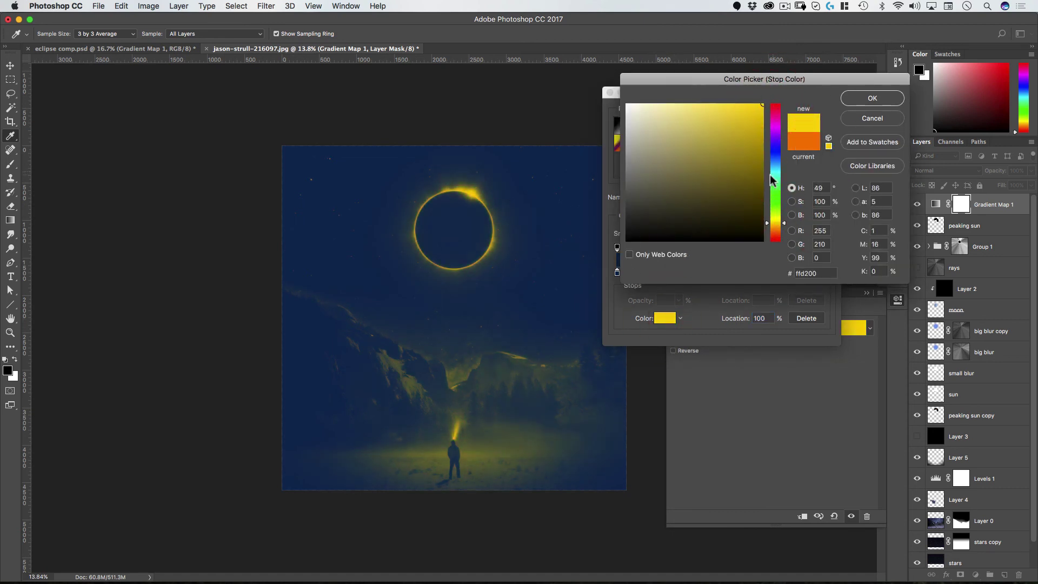
{"action": "left_click_drag", "start_coordinate": [783, 223], "coordinate": [786, 224]}
{"action": "left_click_drag", "start_coordinate": [790, 78], "coordinate": [767, 79]}
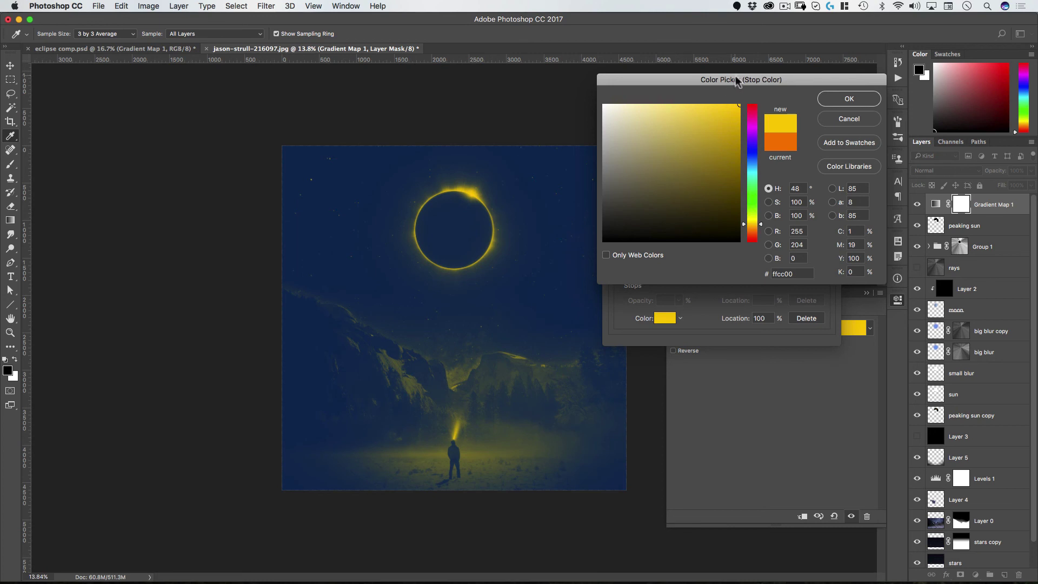
{"action": "left_click_drag", "start_coordinate": [736, 80], "coordinate": [736, 83]}
{"action": "left_click", "coordinate": [694, 148]}
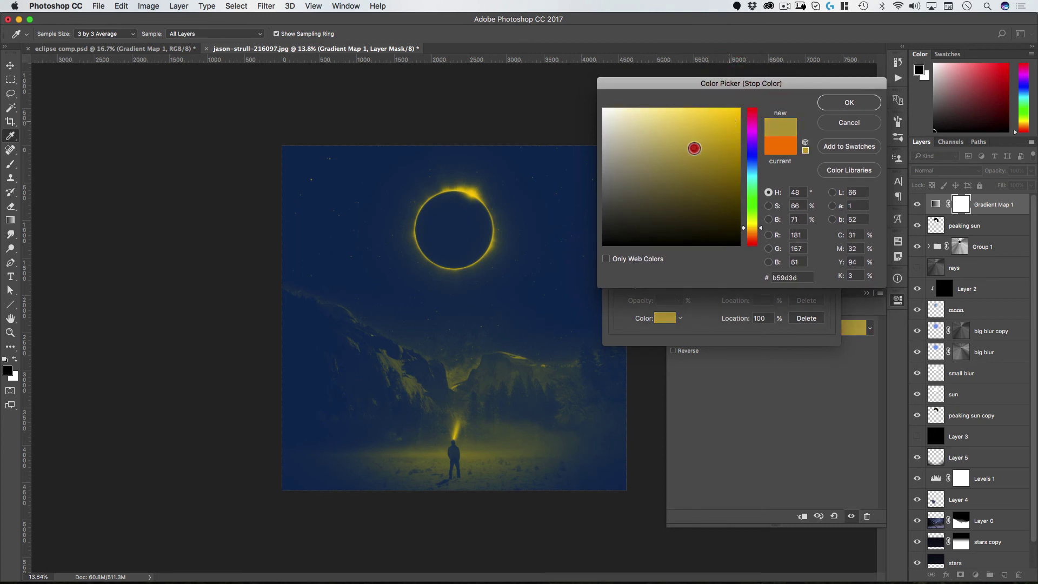
{"action": "left_click_drag", "start_coordinate": [693, 148], "coordinate": [693, 172]}
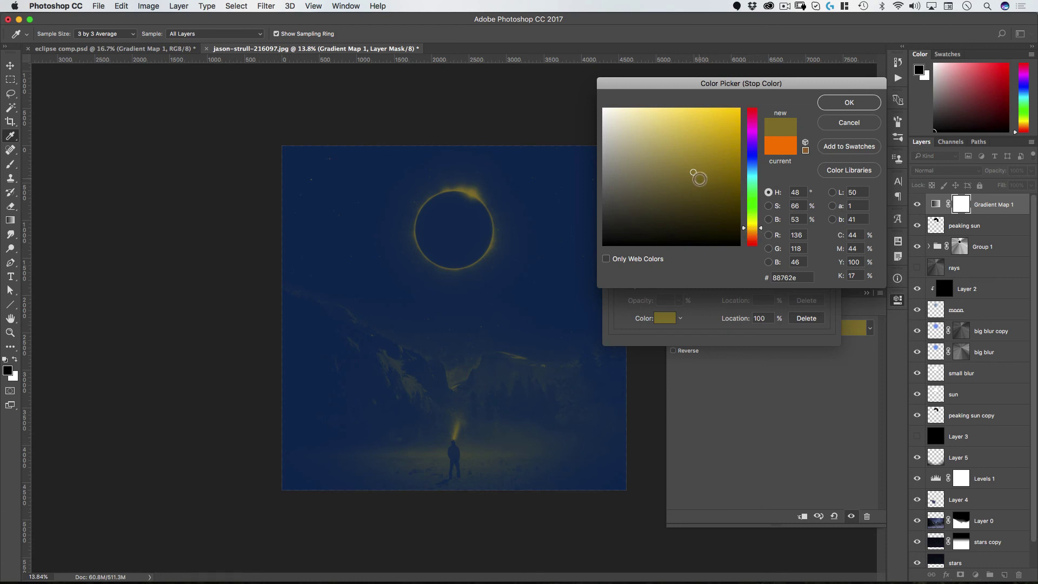
{"action": "left_click_drag", "start_coordinate": [701, 174], "coordinate": [709, 176]}
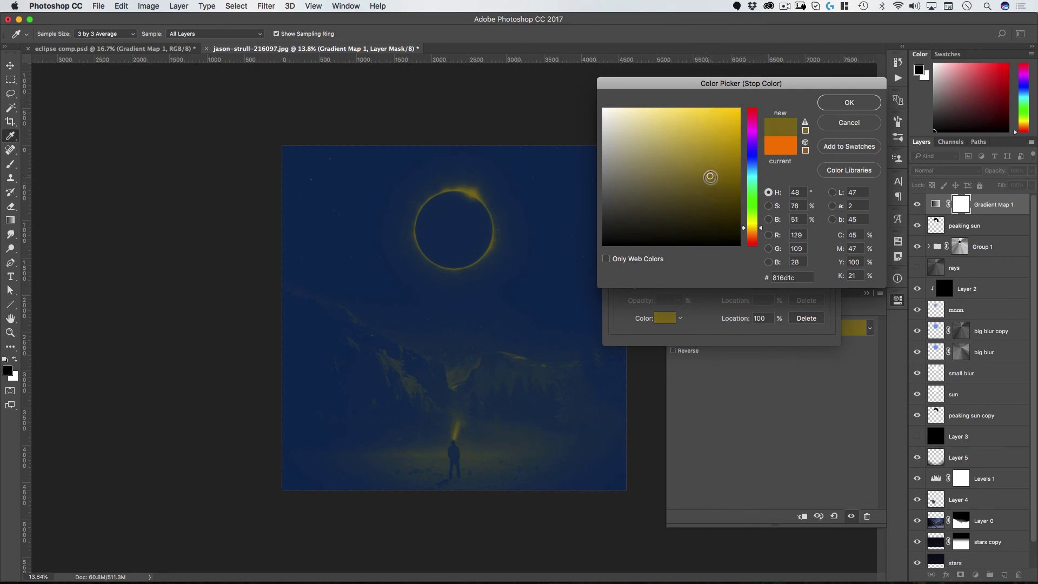
{"action": "mouse_move", "coordinate": [710, 176]}
{"action": "left_mouse_down"}
{"action": "mouse_move", "coordinate": [711, 232]}
{"action": "mouse_move", "coordinate": [709, 106]}
{"action": "mouse_move", "coordinate": [710, 172]}
{"action": "mouse_move", "coordinate": [731, 170]}
{"action": "mouse_move", "coordinate": [722, 171]}
{"action": "left_mouse_up"}
{"action": "left_click", "coordinate": [842, 108]}
Brighten the gradient's blue shadow stop to #153f7f and set the Gradient Map layer's blend mode to Soft Light
{"action": "left_click", "coordinate": [617, 272]}
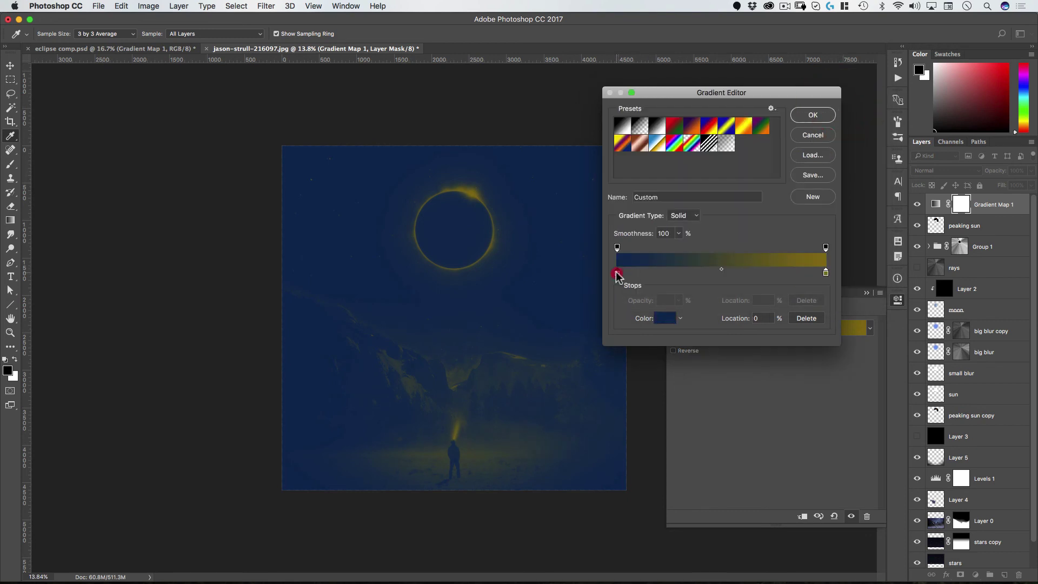
{"action": "left_click", "coordinate": [669, 318]}
{"action": "left_click_drag", "start_coordinate": [725, 186], "coordinate": [715, 169]}
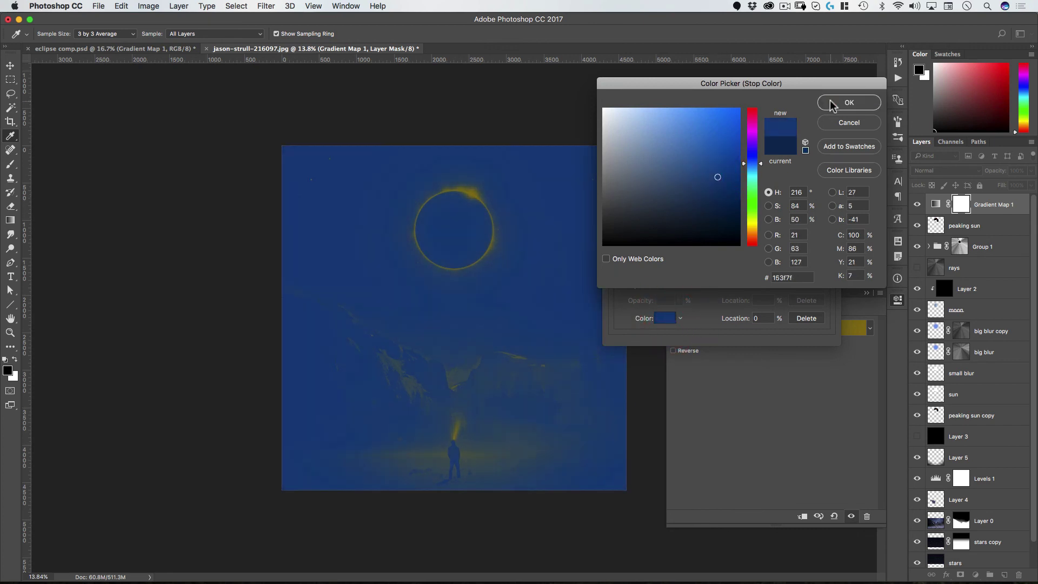
{"action": "left_click", "coordinate": [830, 103]}
{"action": "left_click", "coordinate": [812, 115]}
{"action": "left_click", "coordinate": [931, 170]}
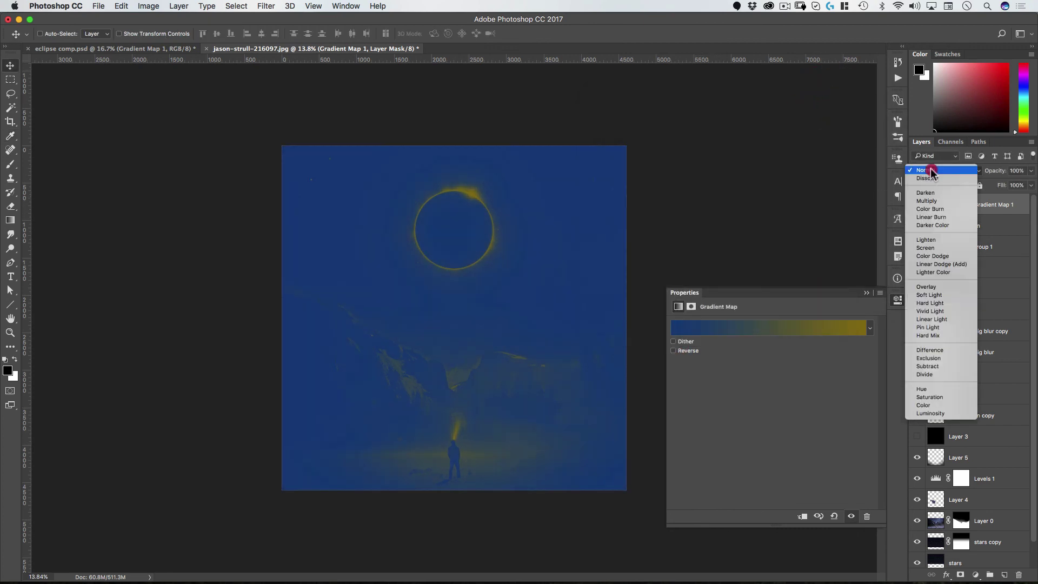
{"action": "left_click", "coordinate": [944, 295]}
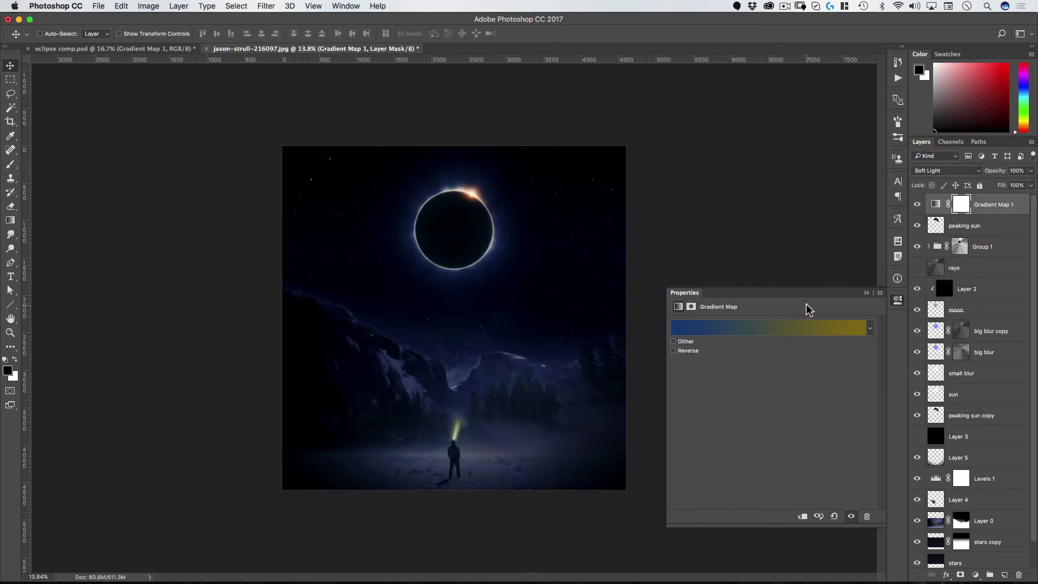
Toggle Gradient Map 1's visibility repeatedly to compare the image with and without the color grade
{"action": "left_click", "coordinate": [917, 205]}
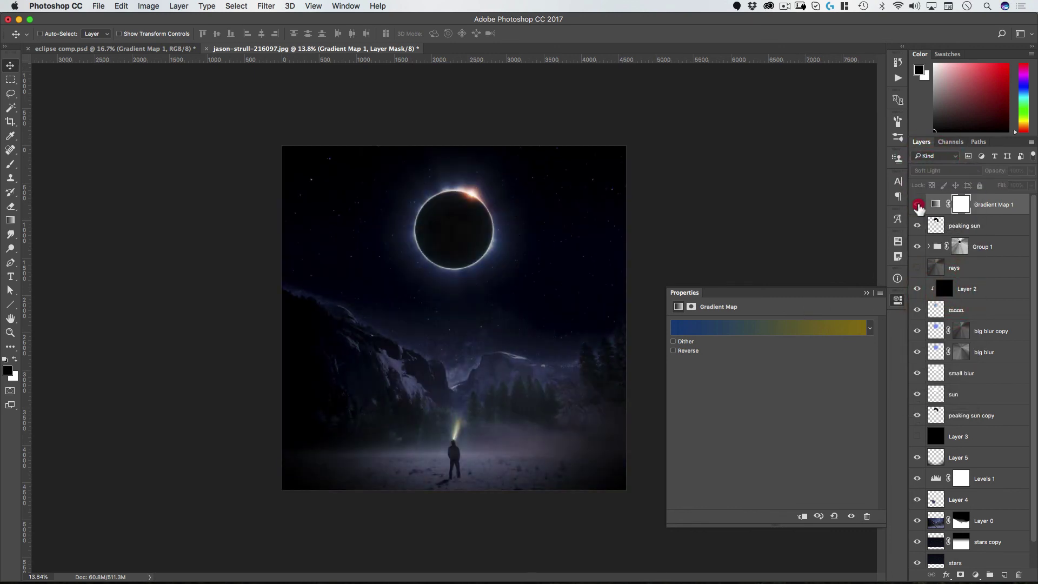
{"action": "left_click", "coordinate": [917, 206]}
{"action": "left_click", "coordinate": [917, 205]}
{"action": "left_click", "coordinate": [917, 205]}
{"action": "left_click", "coordinate": [917, 205]}
{"action": "left_click", "coordinate": [917, 205]}
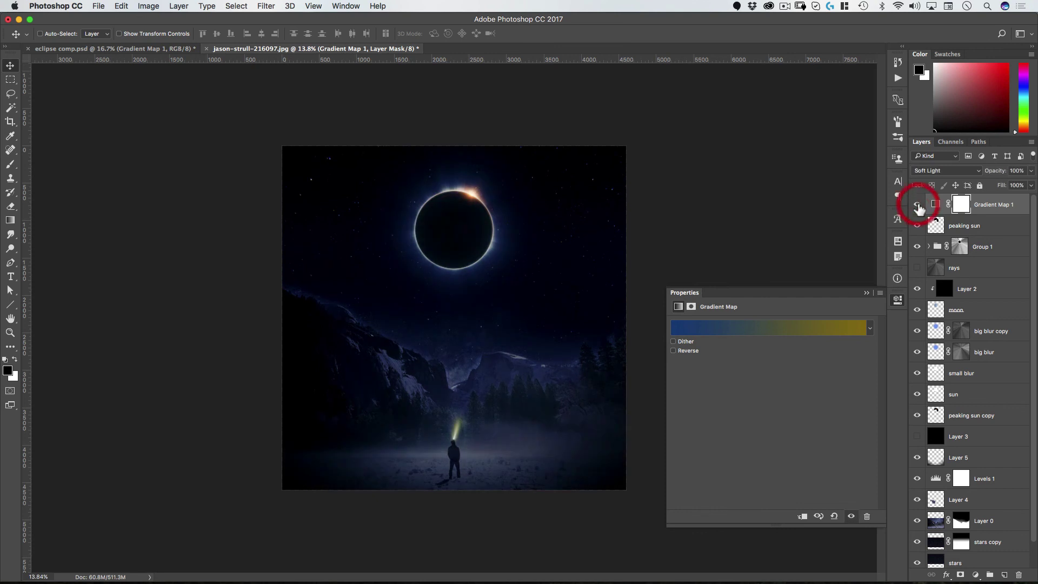
{"action": "left_click", "coordinate": [917, 206]}
{"action": "left_click", "coordinate": [917, 205]}
{"action": "left_click", "coordinate": [917, 205]}
{"action": "left_click", "coordinate": [917, 205]}
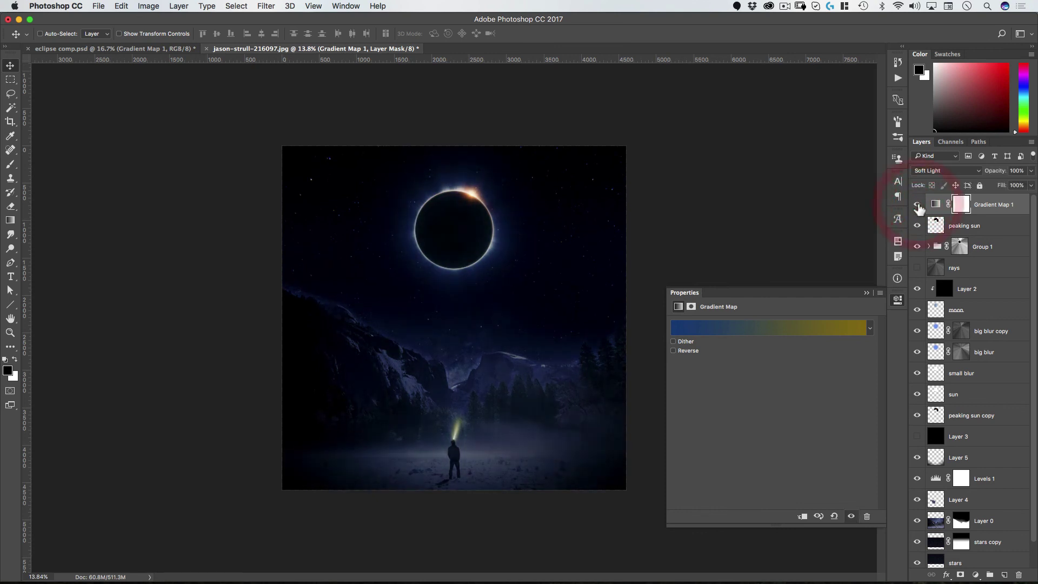
{"action": "left_click", "coordinate": [917, 205]}
{"action": "left_click", "coordinate": [917, 206]}
{"action": "left_click", "coordinate": [917, 206]}
{"action": "left_click", "coordinate": [917, 205]}
{"action": "left_click", "coordinate": [917, 205]}
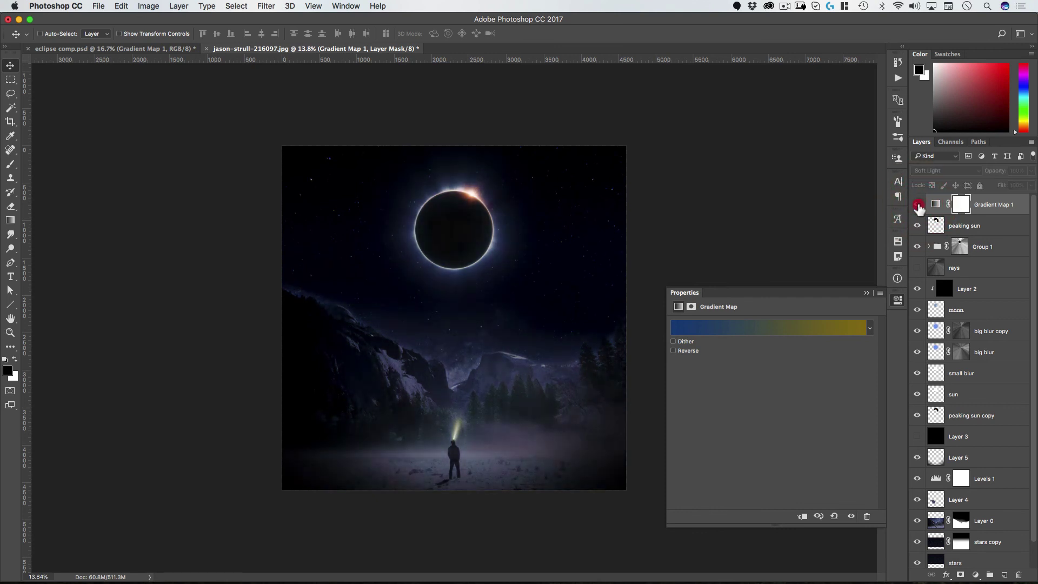
{"action": "left_click", "coordinate": [917, 206]}
{"action": "left_click", "coordinate": [917, 206]}
{"action": "left_click", "coordinate": [917, 205]}
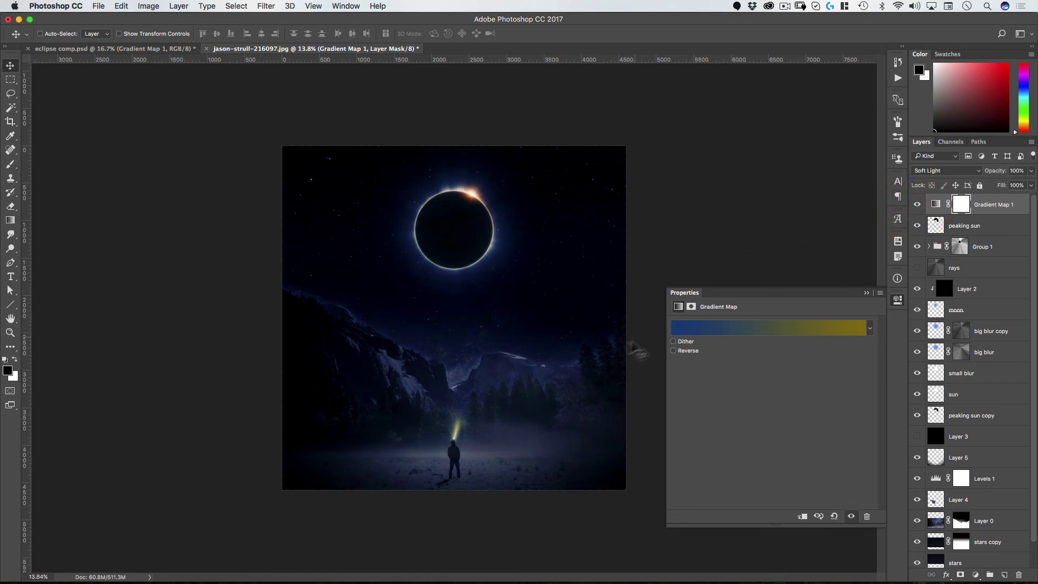
Shift the Gradient Map's color midpoint toward the blue stop, setting its location to 35%
{"action": "left_click", "coordinate": [736, 328]}
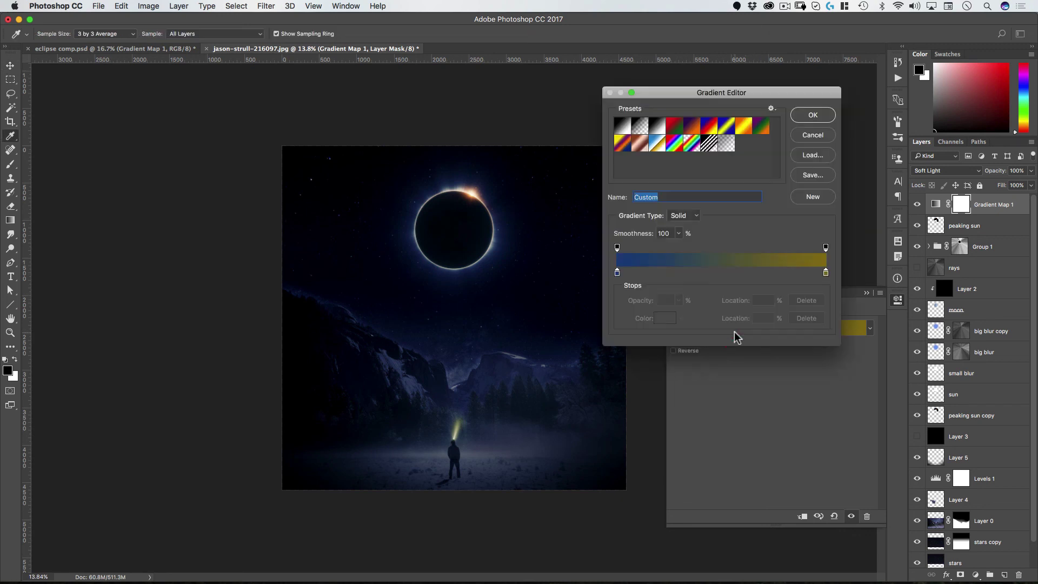
{"action": "left_click", "coordinate": [616, 273]}
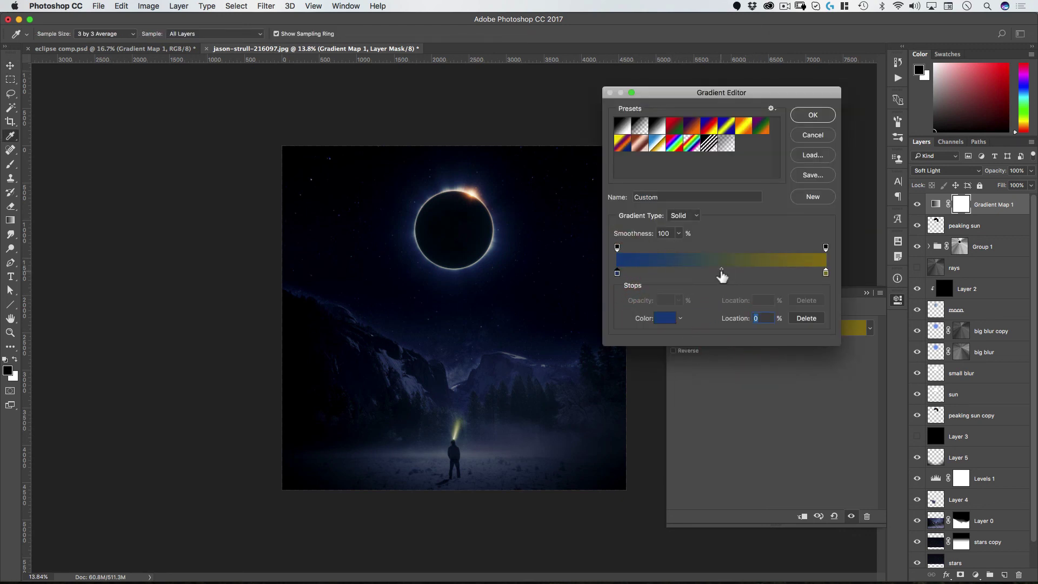
{"action": "left_click_drag", "start_coordinate": [722, 272], "coordinate": [687, 275]}
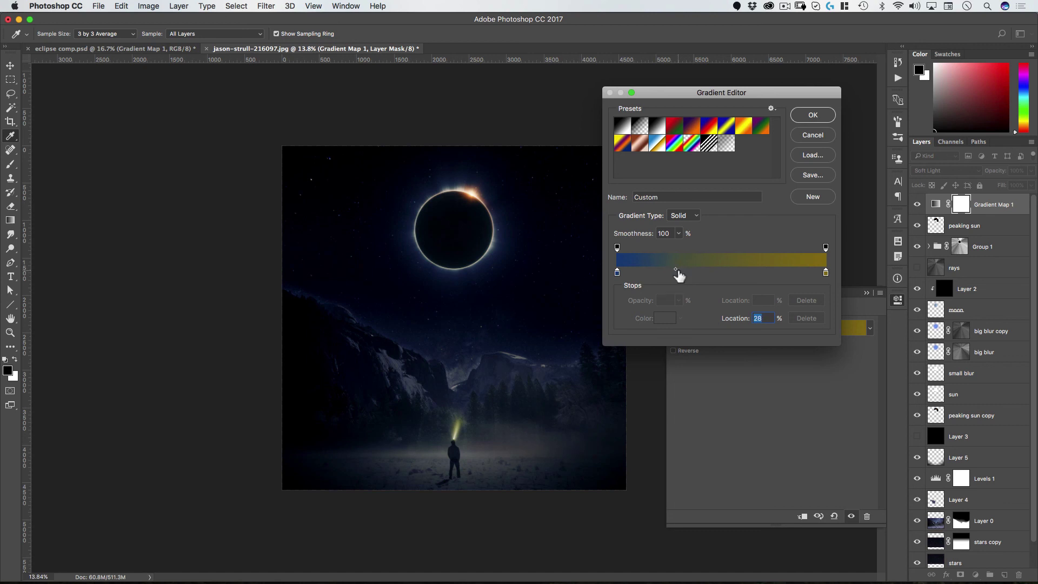
{"action": "left_click_drag", "start_coordinate": [678, 272], "coordinate": [712, 287]}
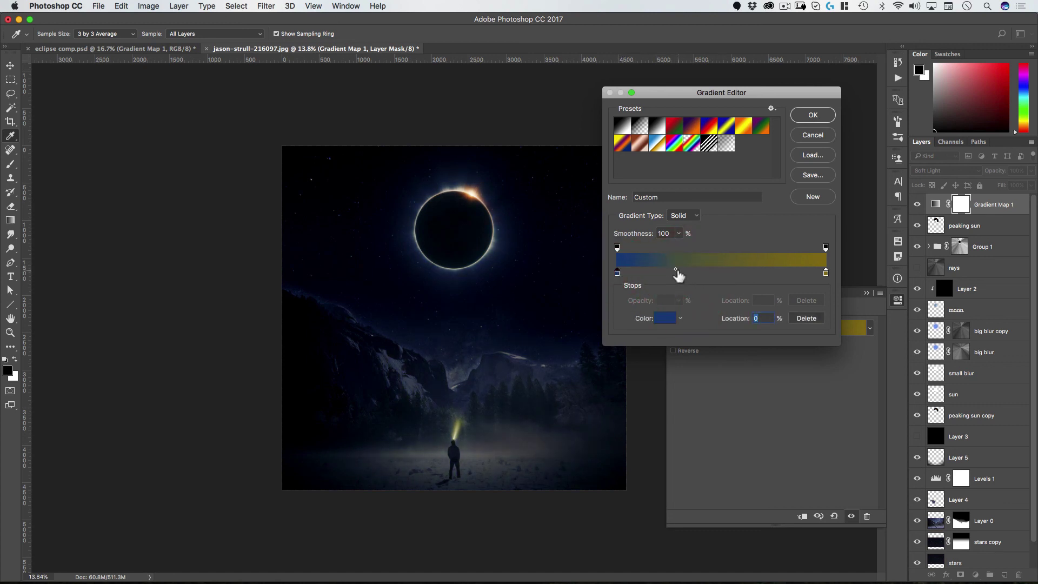
{"action": "left_click", "coordinate": [676, 272]}
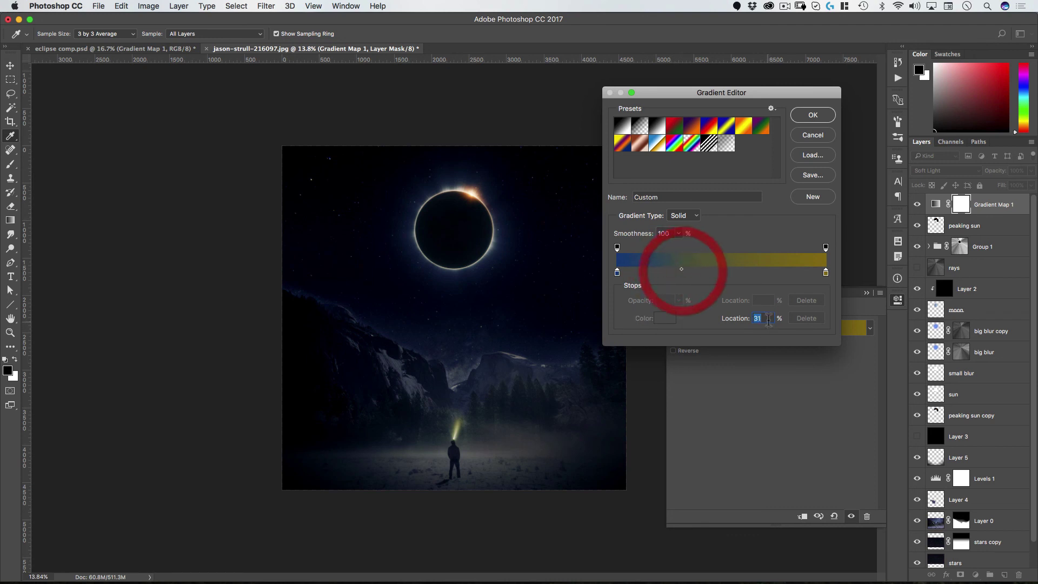
{"action": "left_click", "coordinate": [744, 315]}
{"action": "type", "text": "35"}
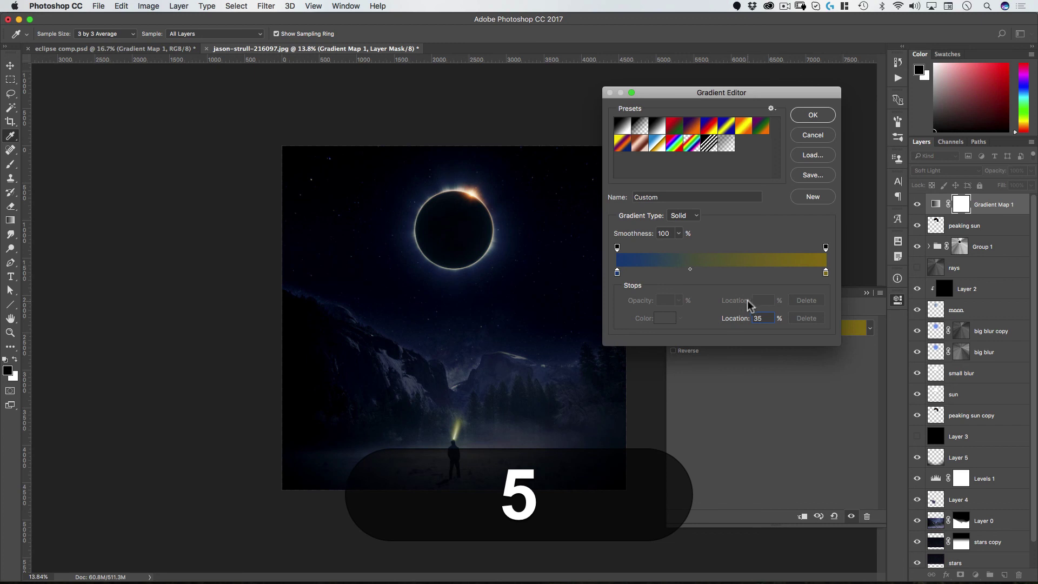
{"action": "left_click", "coordinate": [813, 116]}
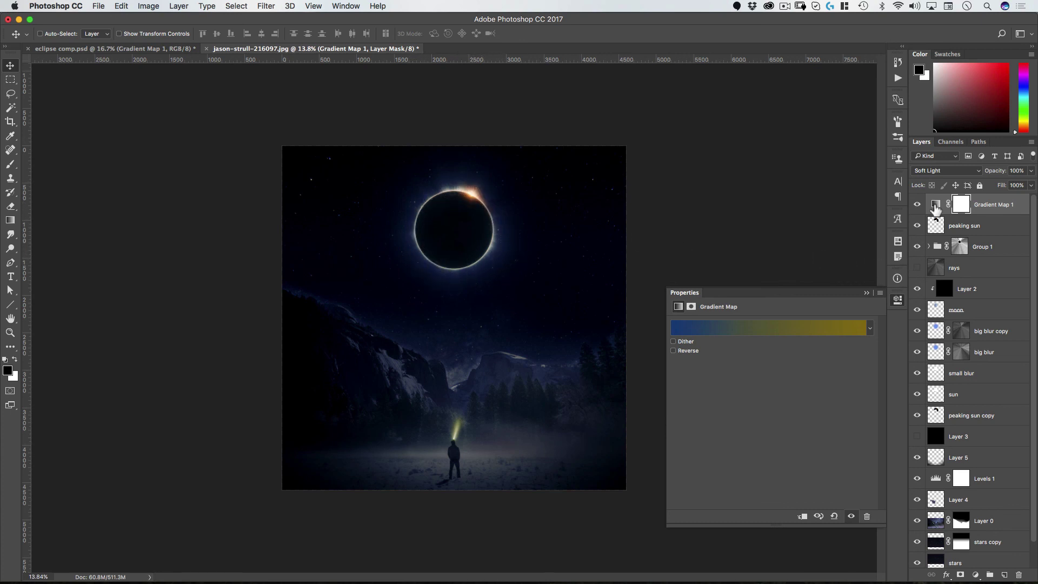
Paint black on Gradient Map 1's layer mask over the eclipse with a large soft brush to remove the color grade there
{"action": "key", "text": "b"}
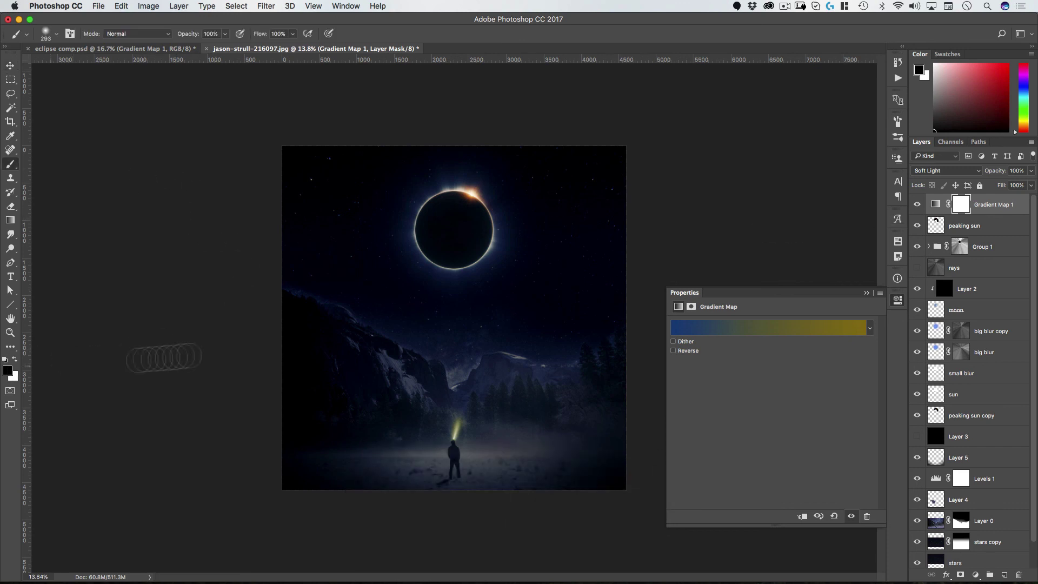
{"action": "left_click", "coordinate": [961, 205]}
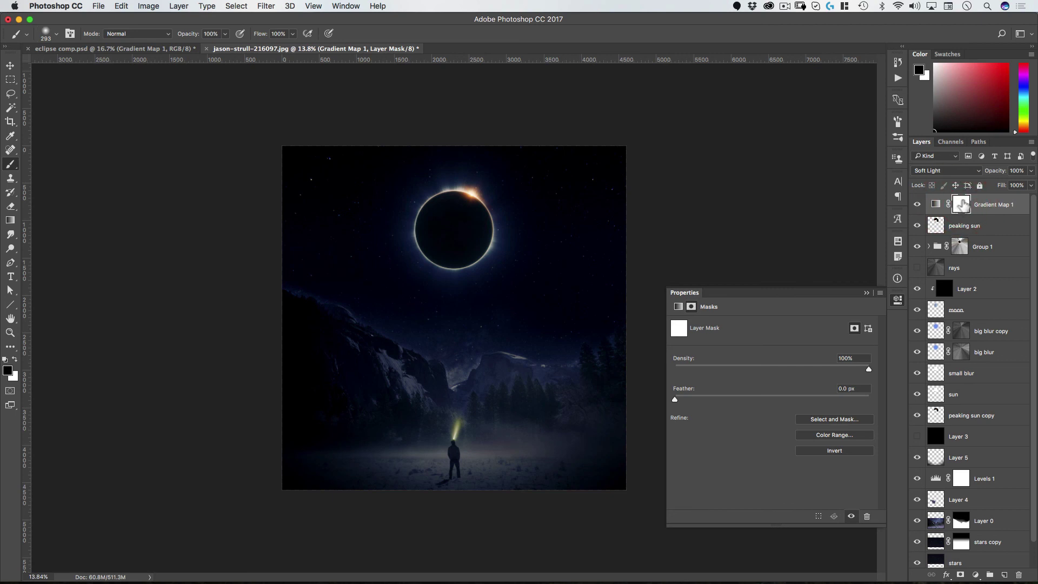
{"action": "left_click", "coordinate": [897, 301]}
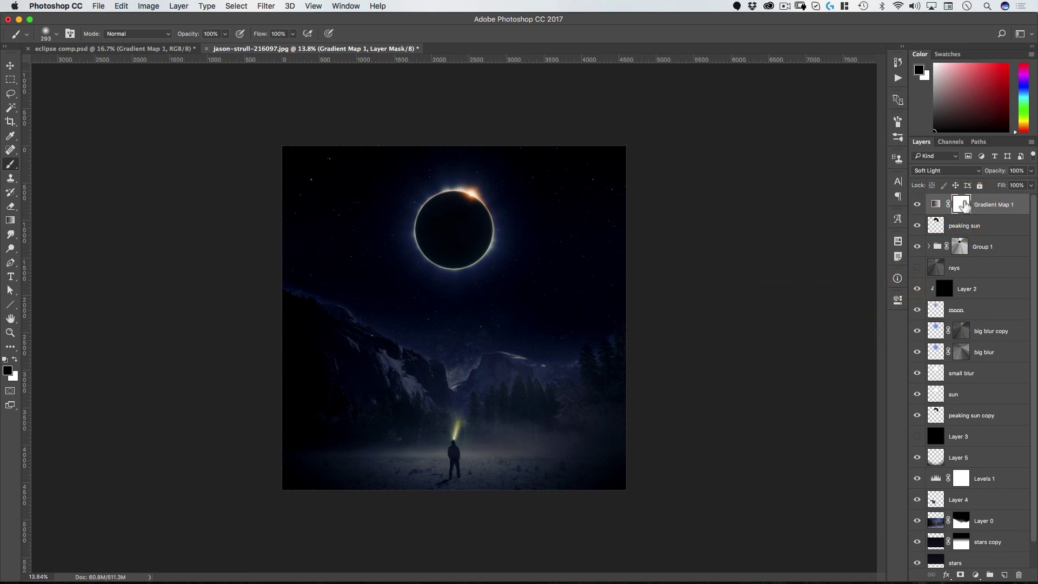
{"action": "left_click_drag", "start_coordinate": [450, 239], "coordinate": [499, 227]}
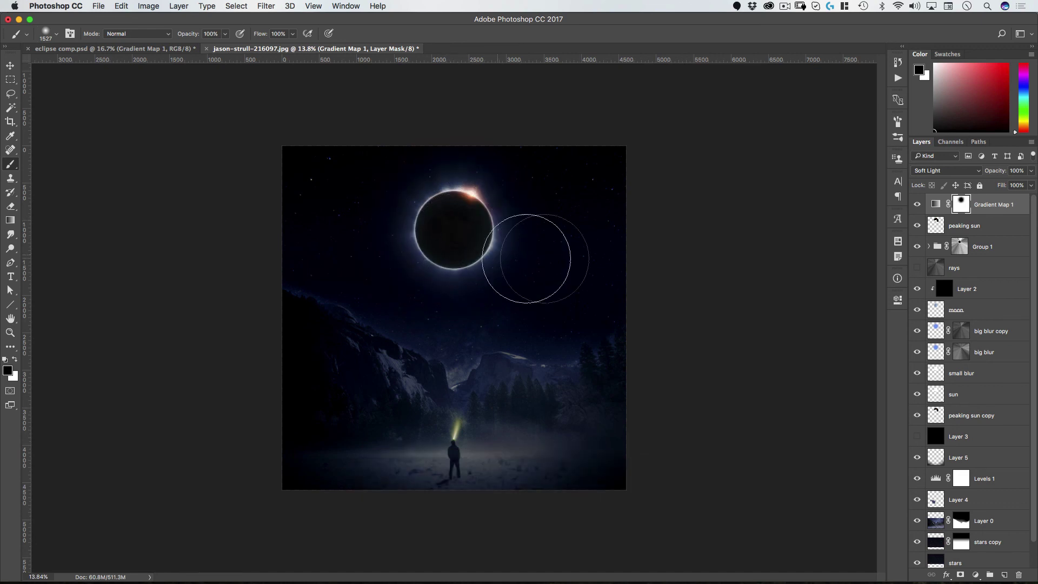
{"action": "key", "text": "super+z"}
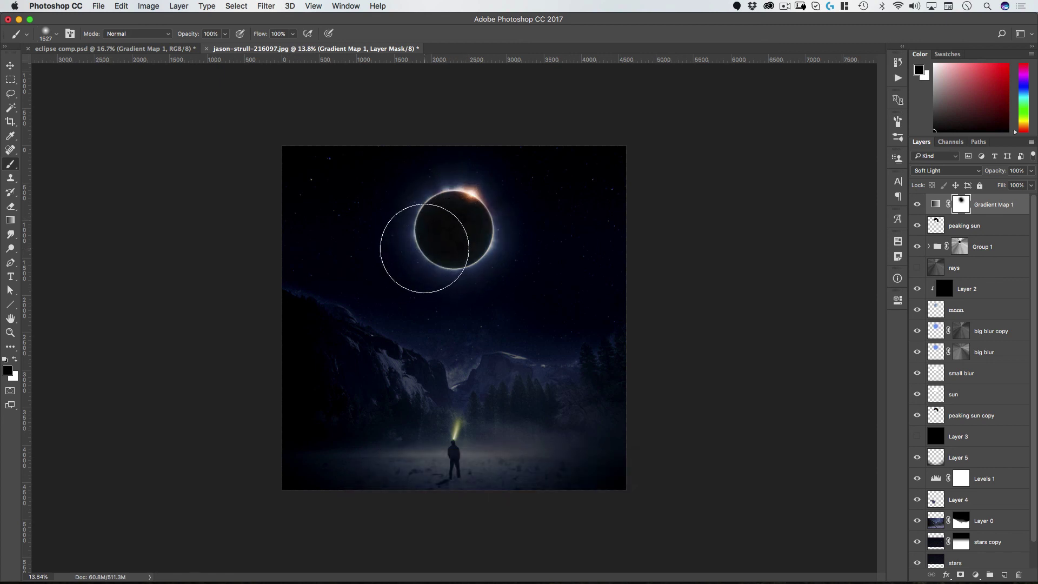
{"action": "key", "text": "v"}
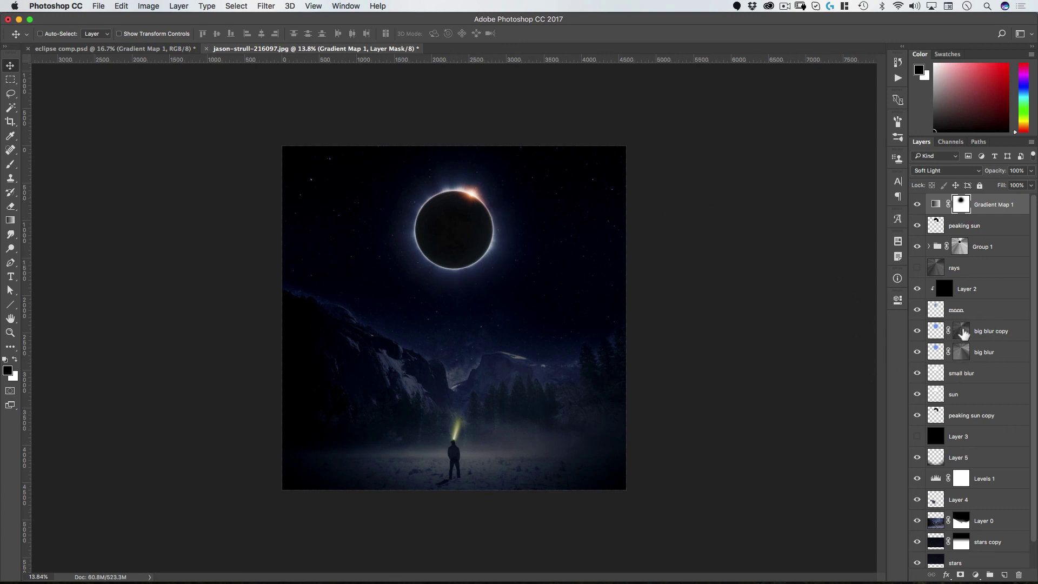
Increase the contrast of the big blur copy layer's mask with Curves, setting the black point input to 45 and lowering the white point
{"action": "left_click", "coordinate": [963, 334]}
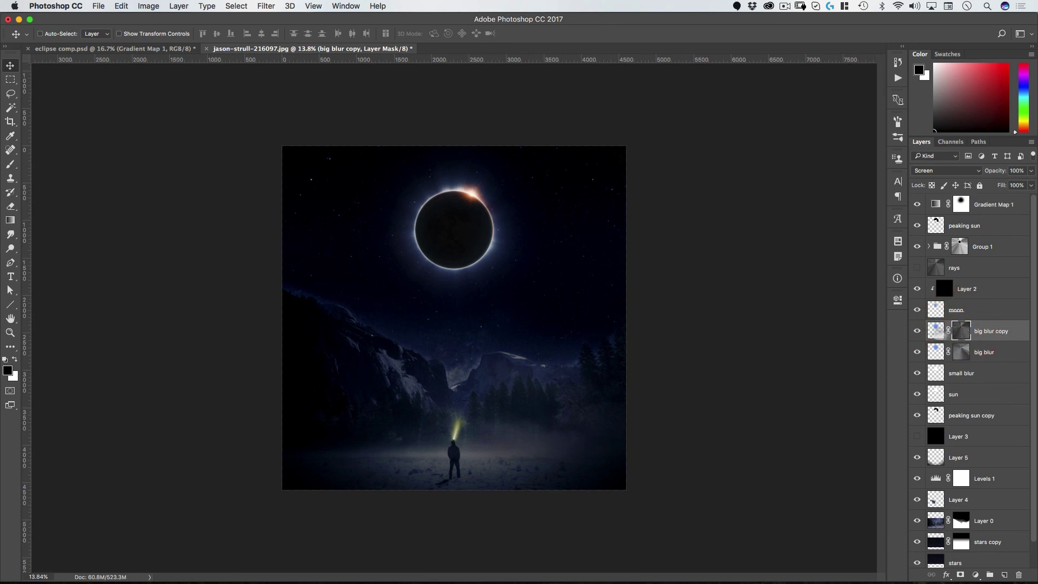
{"action": "key", "text": "super"}
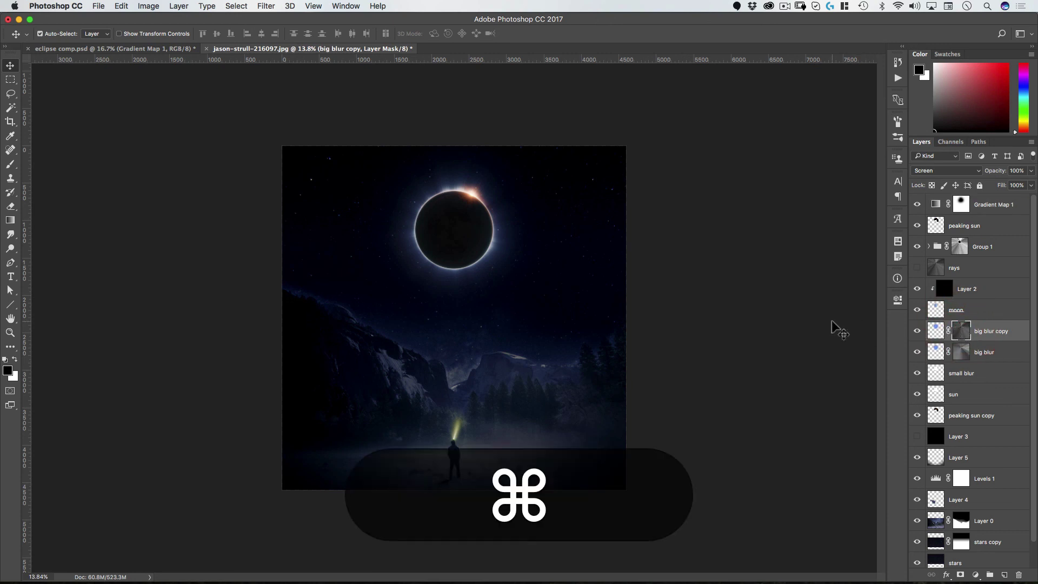
{"action": "key", "text": "super+m"}
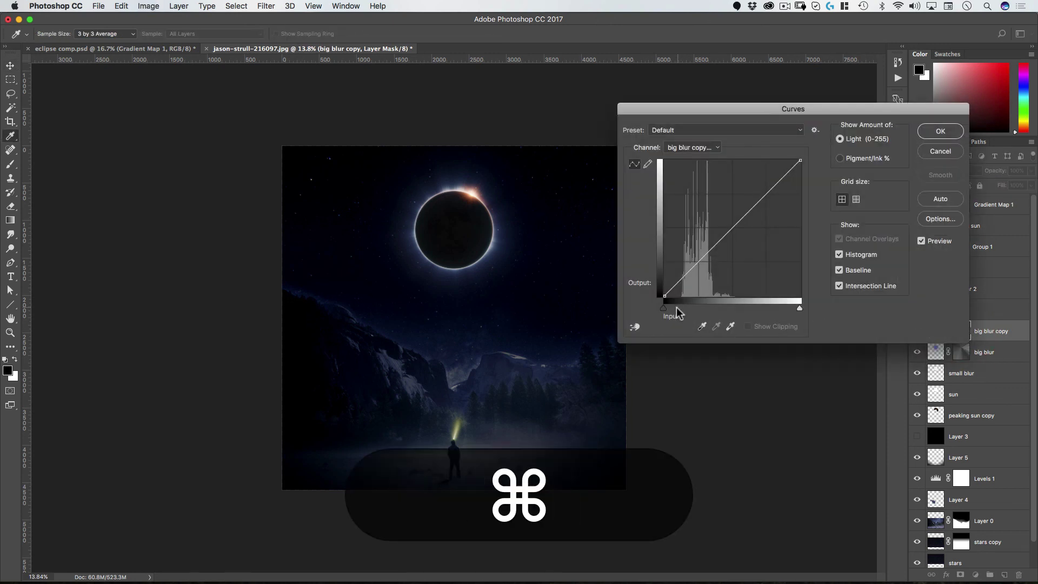
{"action": "left_click_drag", "start_coordinate": [662, 307], "coordinate": [676, 316]}
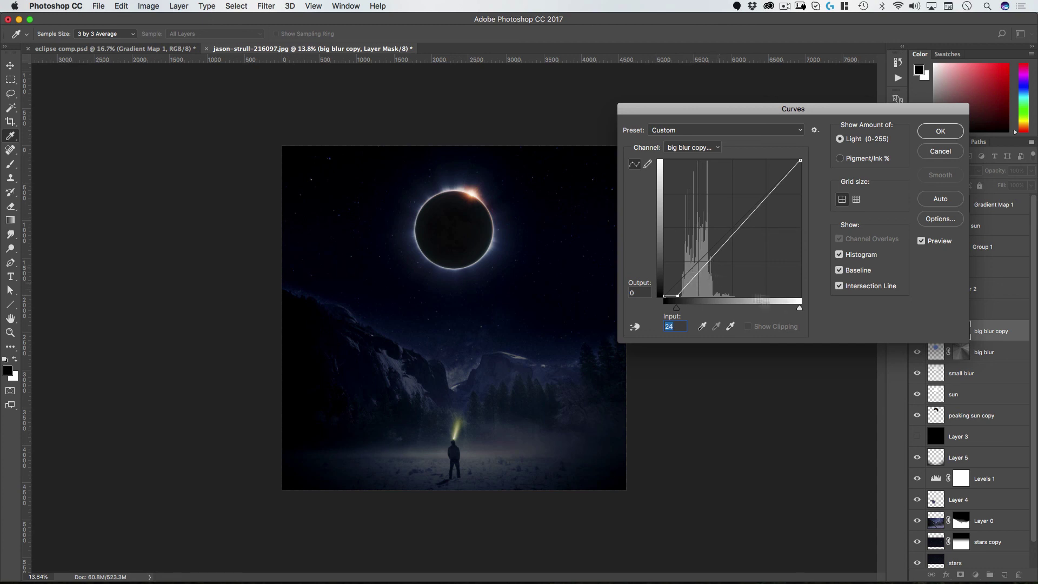
{"action": "left_click_drag", "start_coordinate": [800, 311], "coordinate": [783, 308]}
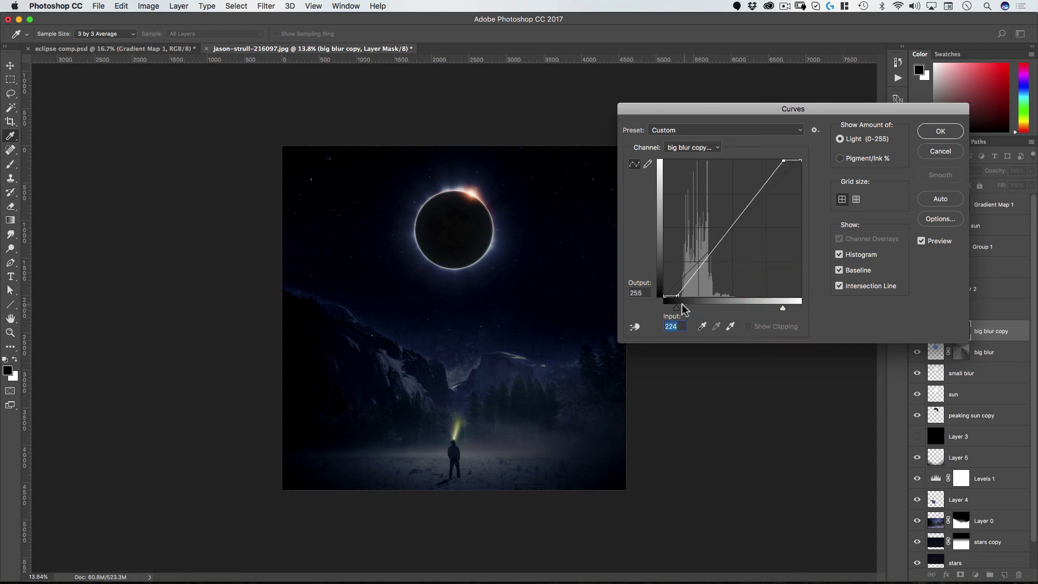
{"action": "left_click_drag", "start_coordinate": [676, 308], "coordinate": [681, 308]}
{"action": "mouse_move", "coordinate": [781, 311]}
{"action": "left_mouse_down"}
{"action": "mouse_move", "coordinate": [767, 309]}
{"action": "mouse_move", "coordinate": [778, 309]}
{"action": "left_mouse_up"}
{"action": "left_click_drag", "start_coordinate": [679, 309], "coordinate": [687, 309]}
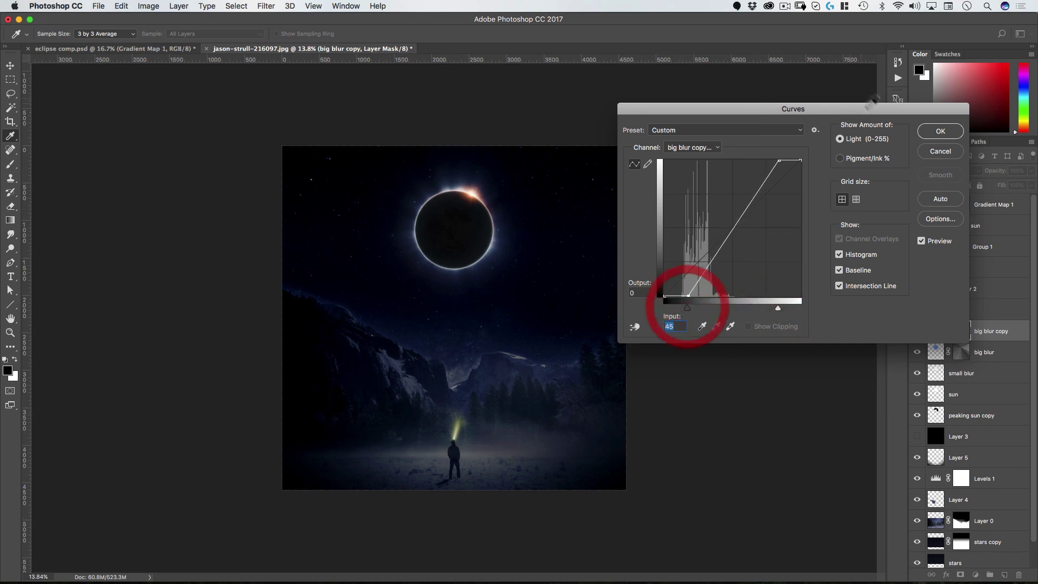
{"action": "left_click", "coordinate": [939, 130]}
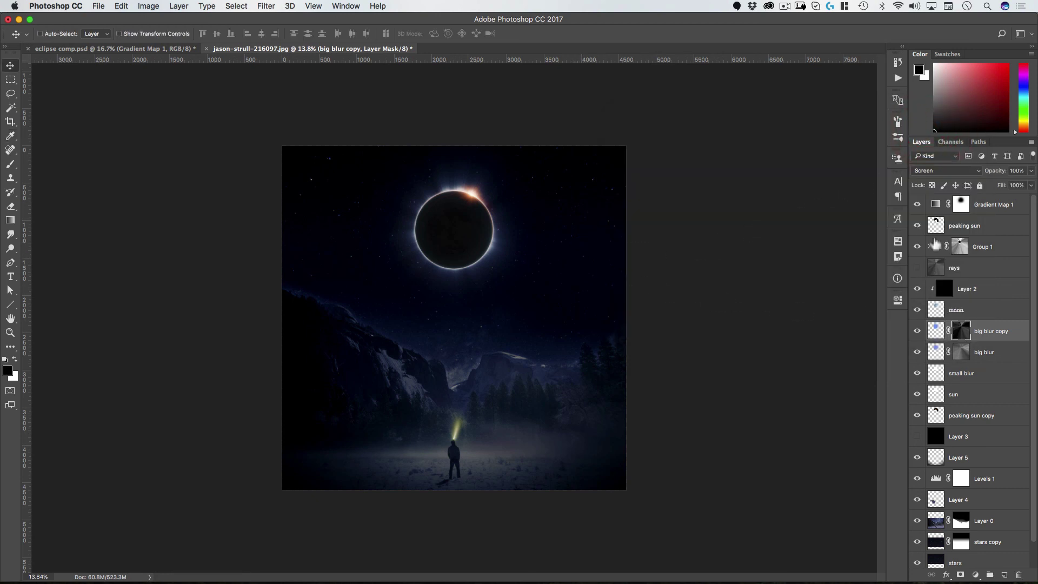
Compare the image with and without Group 1, and paint black on its mask around the eclipse's lower edge to thin the bright ring
{"action": "left_click", "coordinate": [917, 247]}
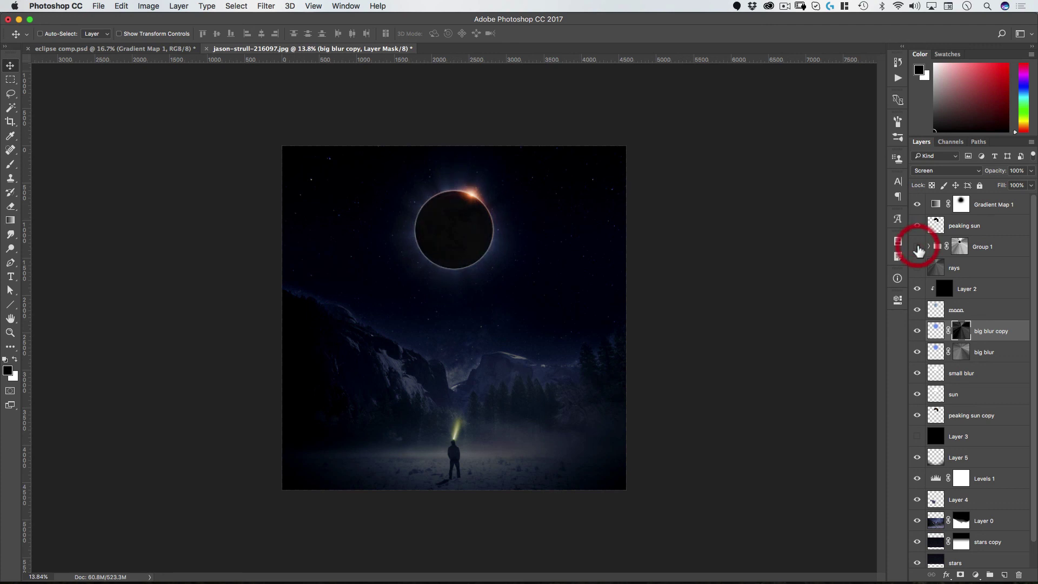
{"action": "left_click", "coordinate": [917, 247]}
{"action": "left_click", "coordinate": [917, 247]}
{"action": "left_click", "coordinate": [917, 247]}
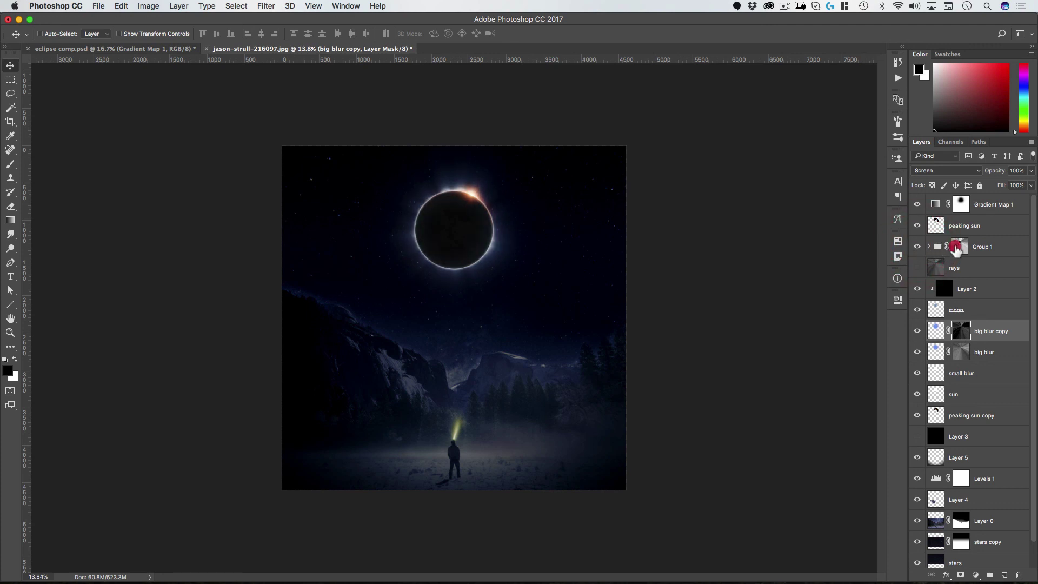
{"action": "left_click", "coordinate": [957, 247]}
{"action": "key", "text": "super+space"}
{"action": "left_click_drag", "start_coordinate": [433, 230], "coordinate": [474, 204]}
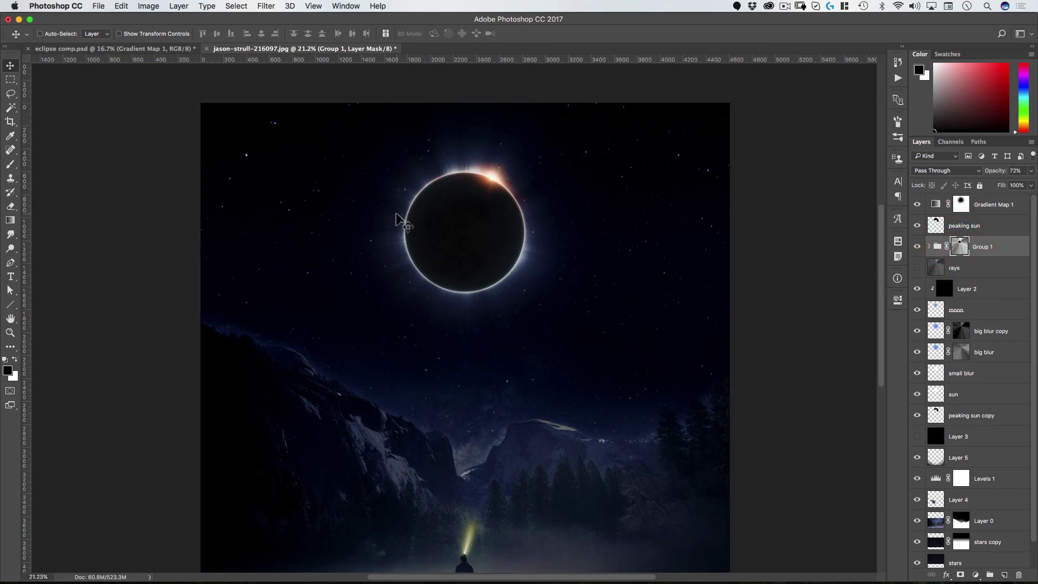
{"action": "key", "text": "b"}
{"action": "key", "text": "alt"}
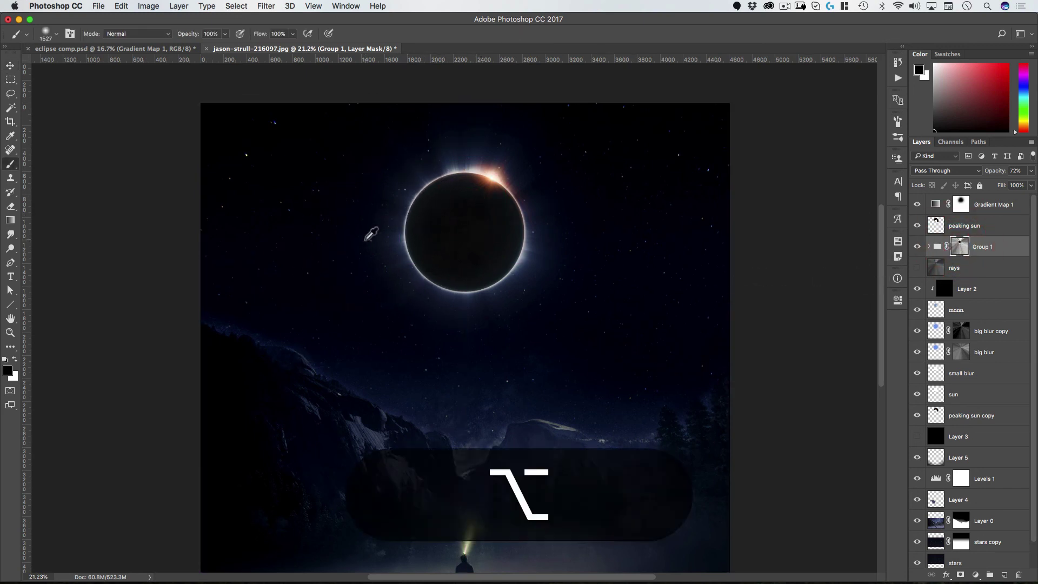
{"action": "key", "text": "ctrl"}
{"action": "mouse_move", "coordinate": [370, 301]}
{"action": "left_mouse_down"}
{"action": "mouse_move", "coordinate": [352, 301]}
{"action": "mouse_move", "coordinate": [363, 301]}
{"action": "left_mouse_up"}
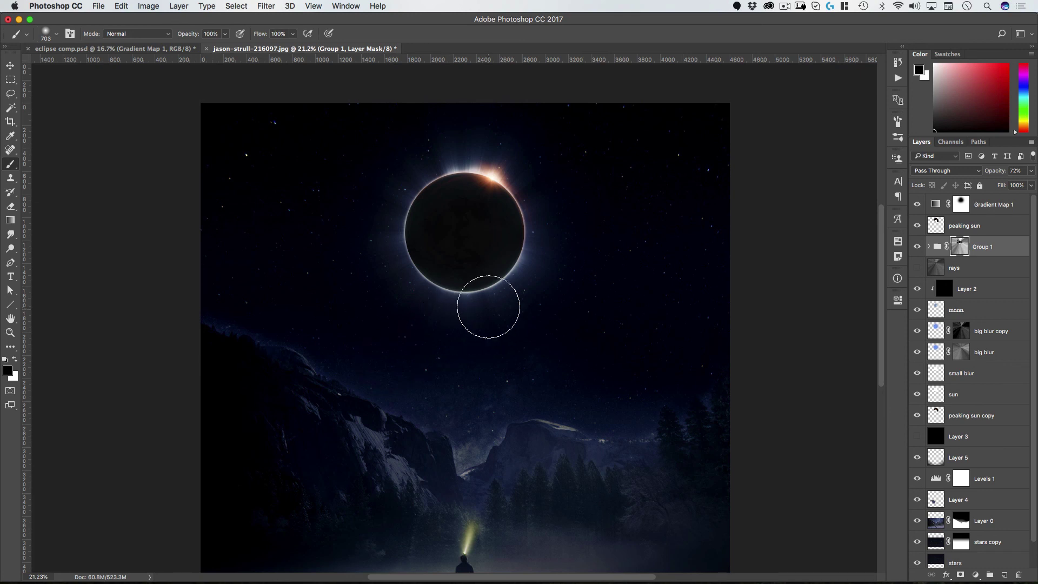
{"action": "key", "text": "v"}
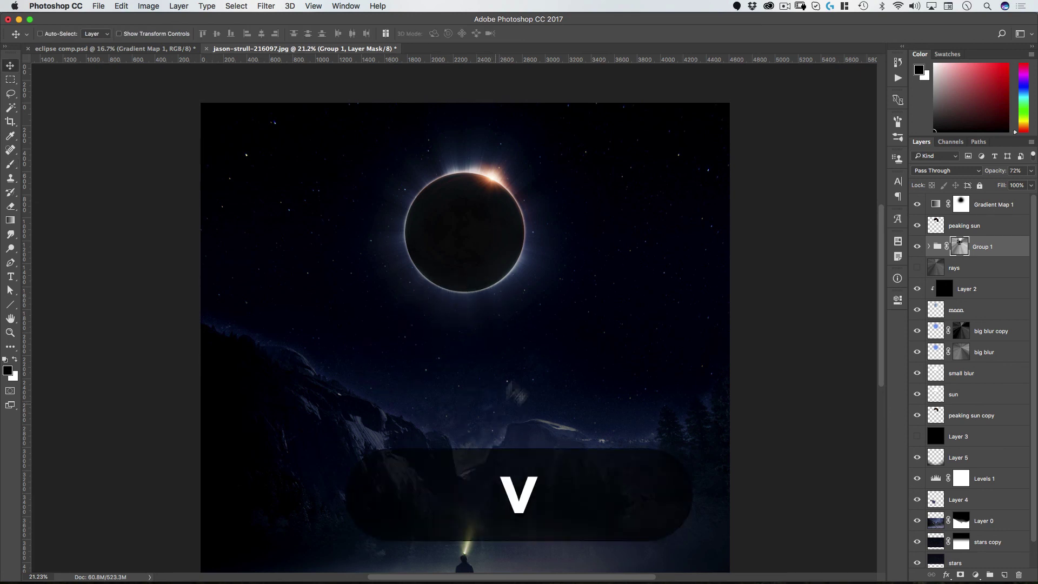
Add a Color Balance adjustment layer above Layer 5 and shift its midtones toward red to +50
{"action": "key", "text": "super+minus"}
{"action": "key", "text": "super+minus"}
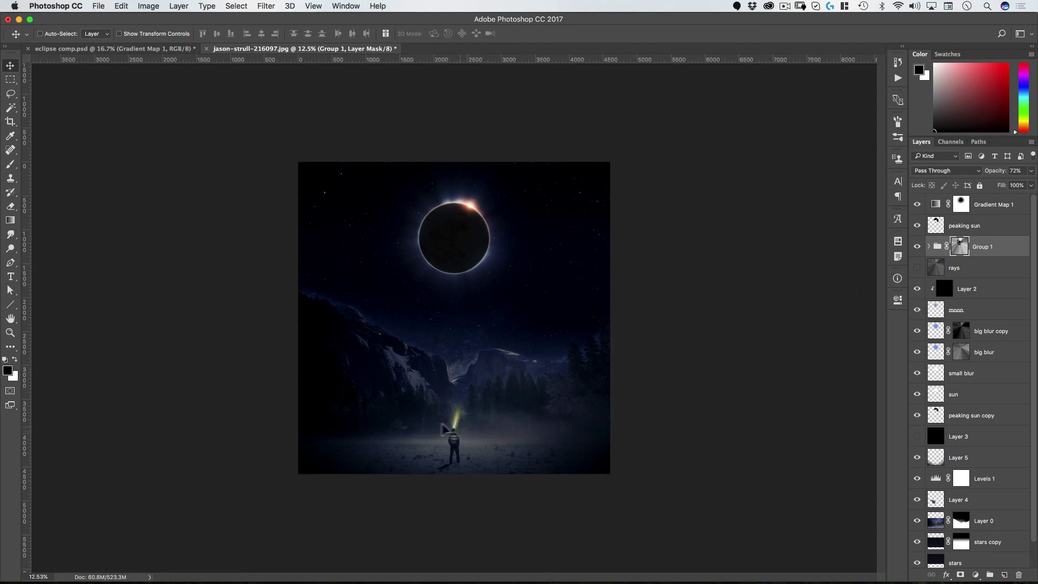
{"action": "left_click", "coordinate": [997, 463]}
{"action": "left_click", "coordinate": [975, 574]}
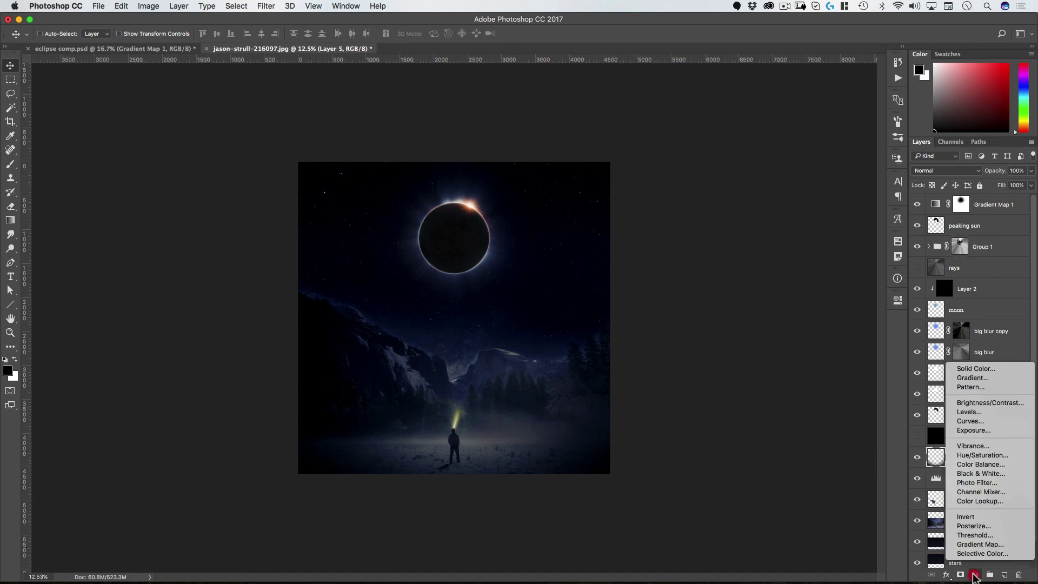
{"action": "left_click", "coordinate": [993, 463]}
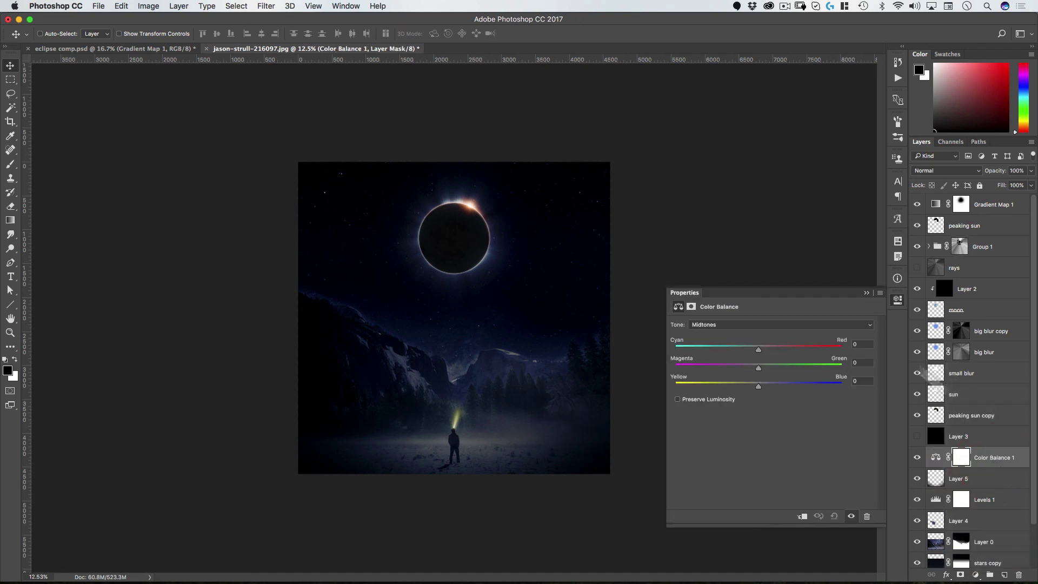
{"action": "key", "text": "super+space"}
{"action": "left_click_drag", "start_coordinate": [464, 413], "coordinate": [521, 278]}
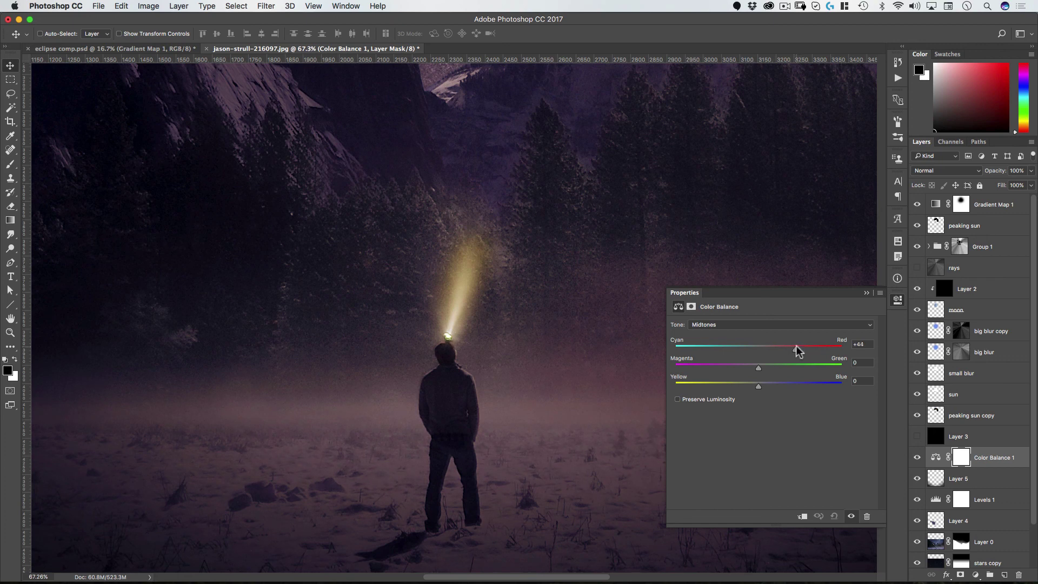
{"action": "left_click_drag", "start_coordinate": [796, 345], "coordinate": [799, 345]}
Set the Color Balance highlights to -8 toward yellow and the shadows to about +17 toward red
{"action": "left_click", "coordinate": [721, 324]}
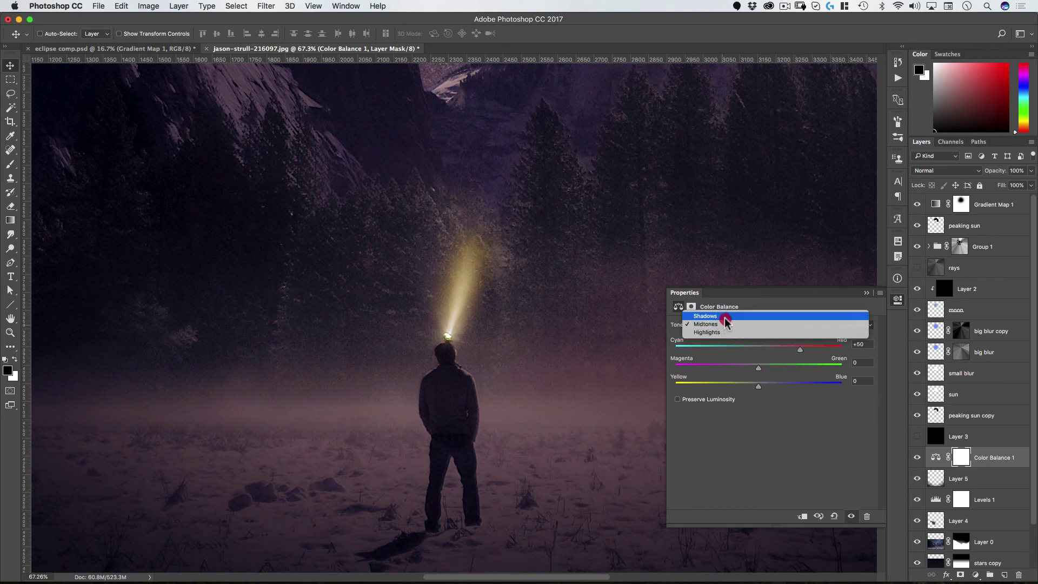
{"action": "left_click", "coordinate": [724, 332]}
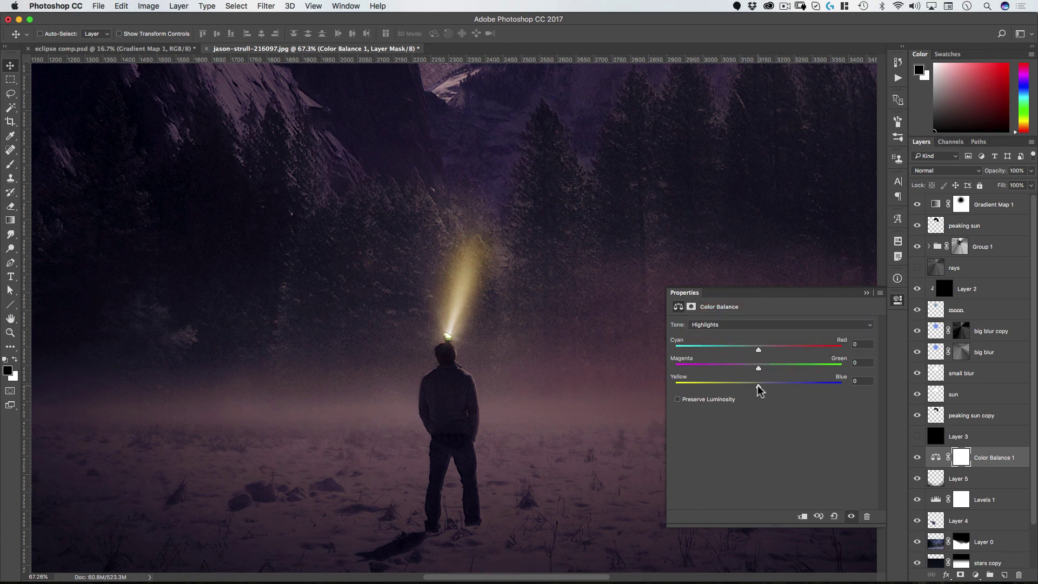
{"action": "left_click", "coordinate": [731, 322]}
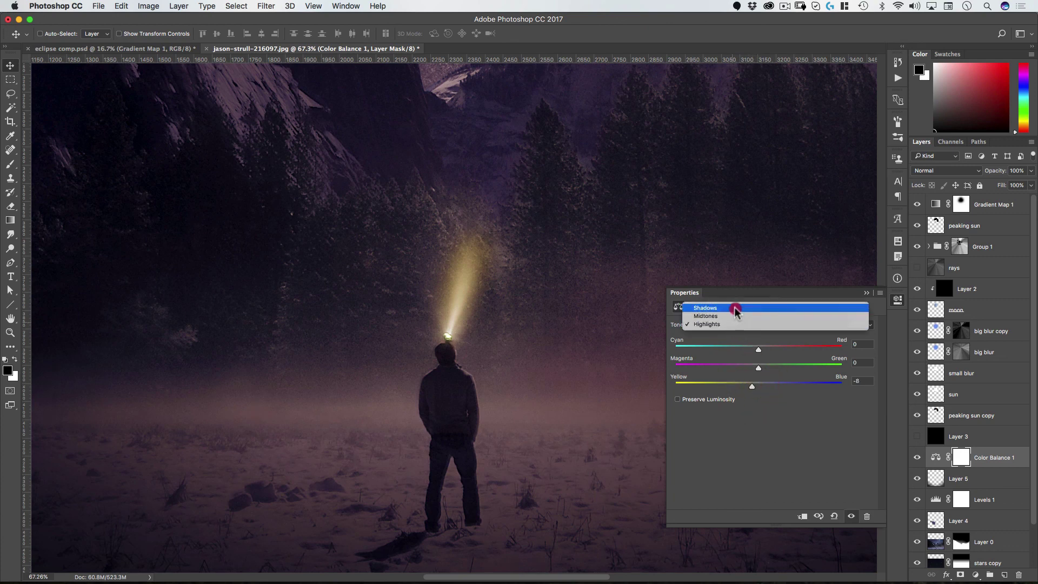
{"action": "left_click", "coordinate": [732, 303]}
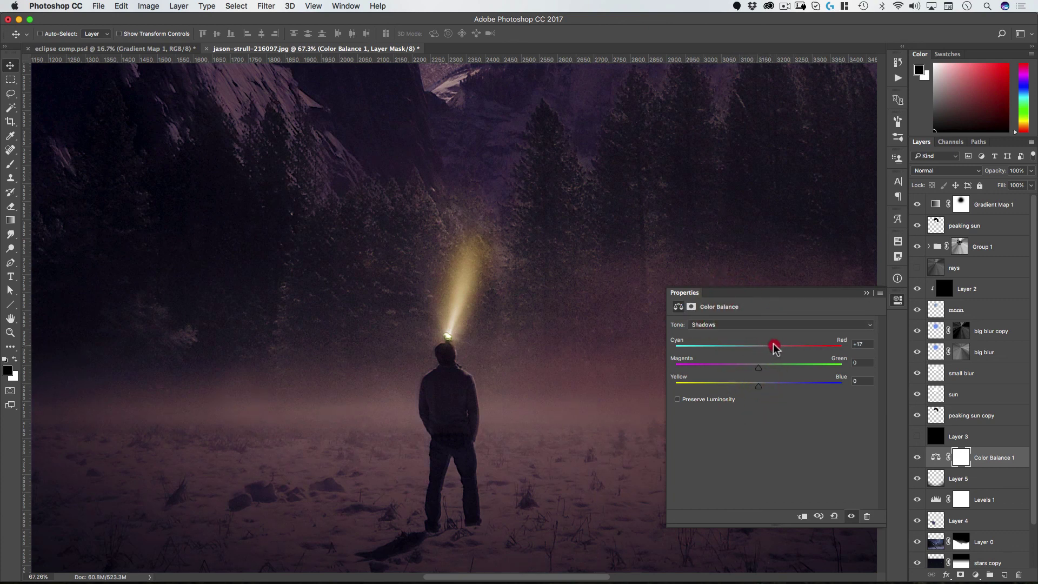
Fill the Color Balance 1 layer mask with black to hide the adjustment across the whole image
{"action": "left_click", "coordinate": [962, 457]}
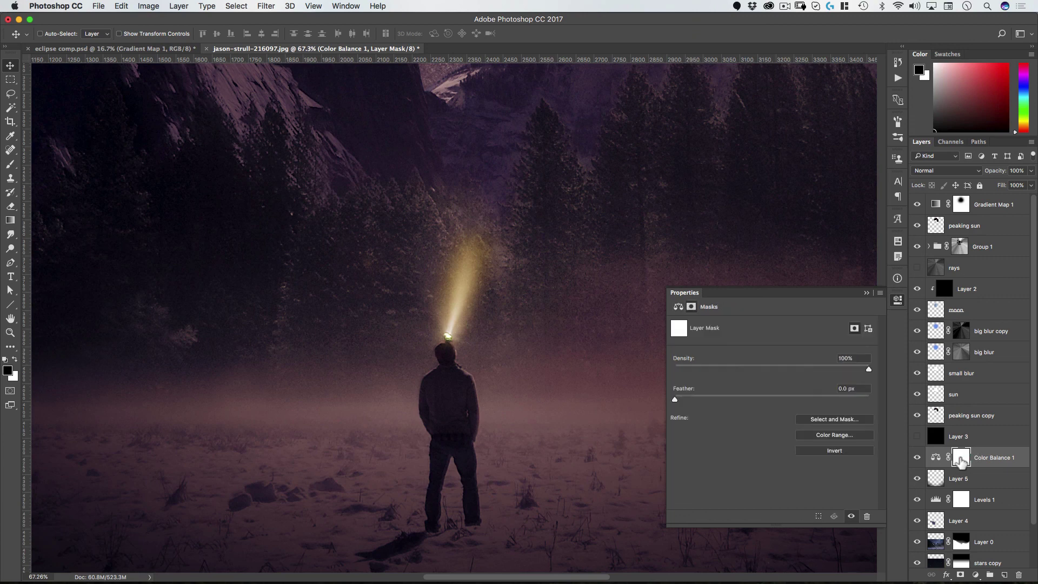
{"action": "left_click", "coordinate": [896, 304]}
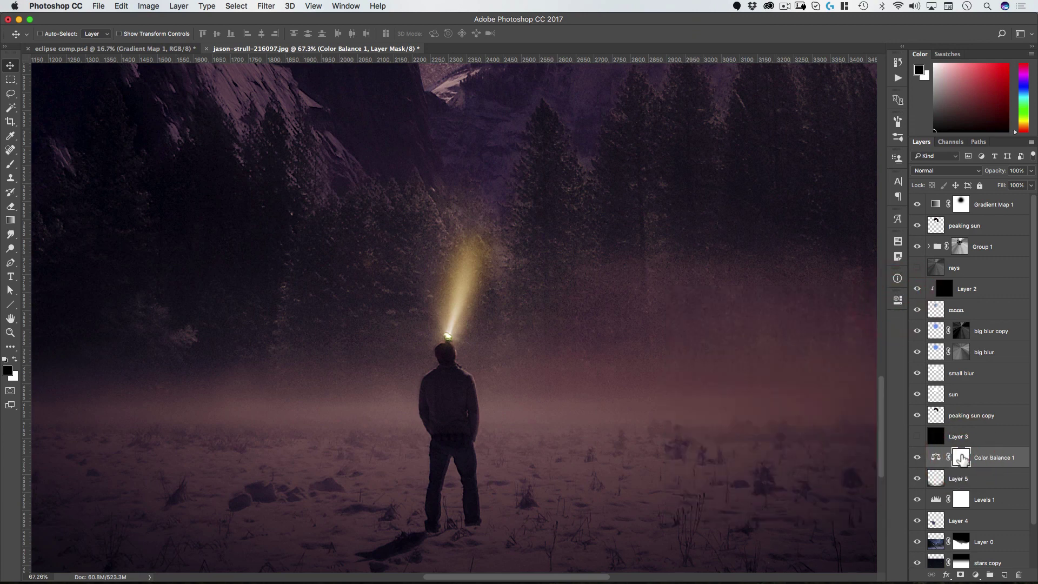
{"action": "left_click", "coordinate": [960, 457]}
{"action": "key", "text": "alt+BackSpace"}
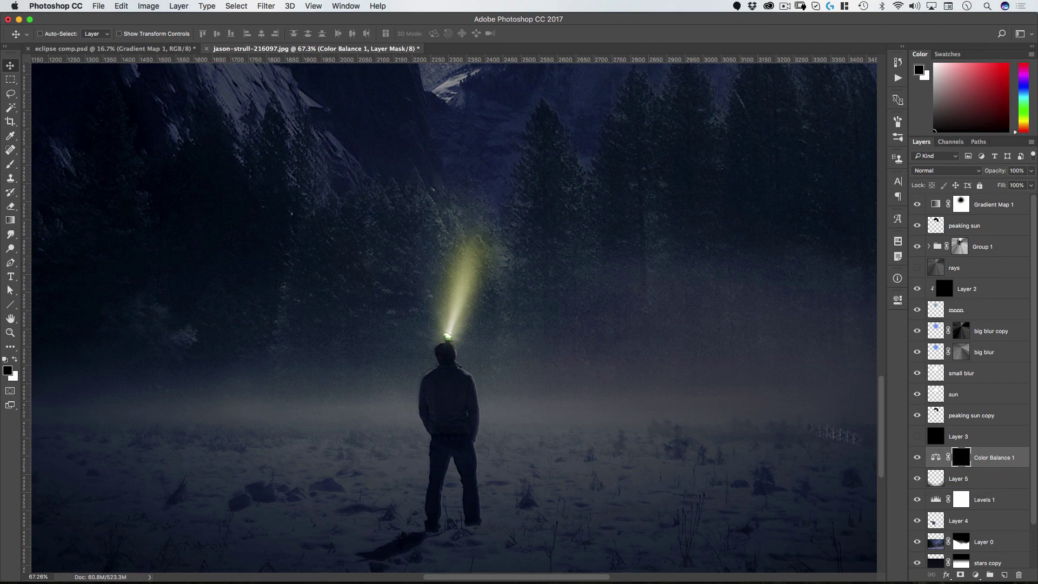
Paint white on the Color Balance 1 mask over the man's headlamp beam with a smaller brush to warm the light
{"action": "key", "text": "b"}
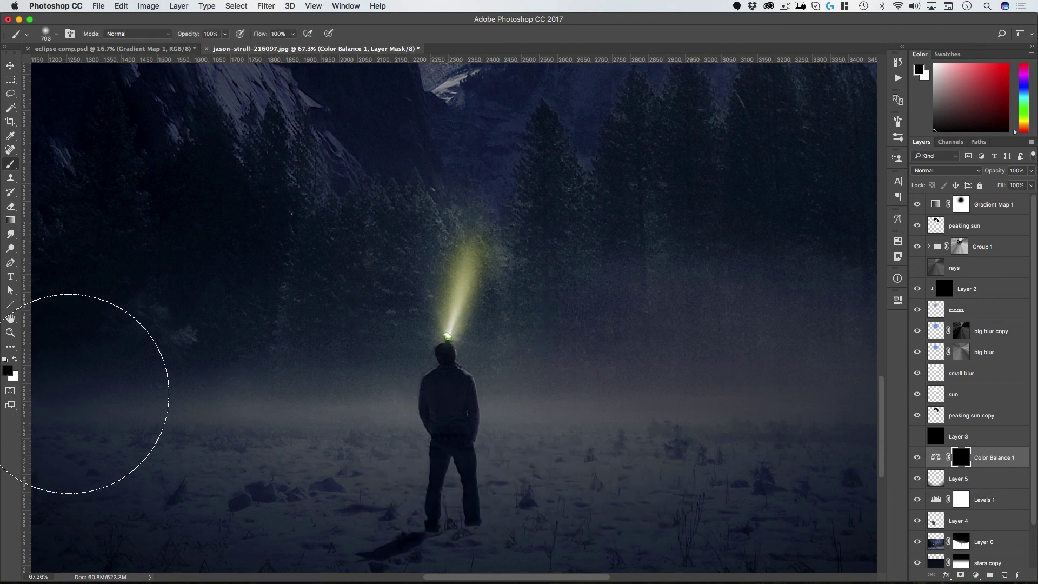
{"action": "key", "text": "x"}
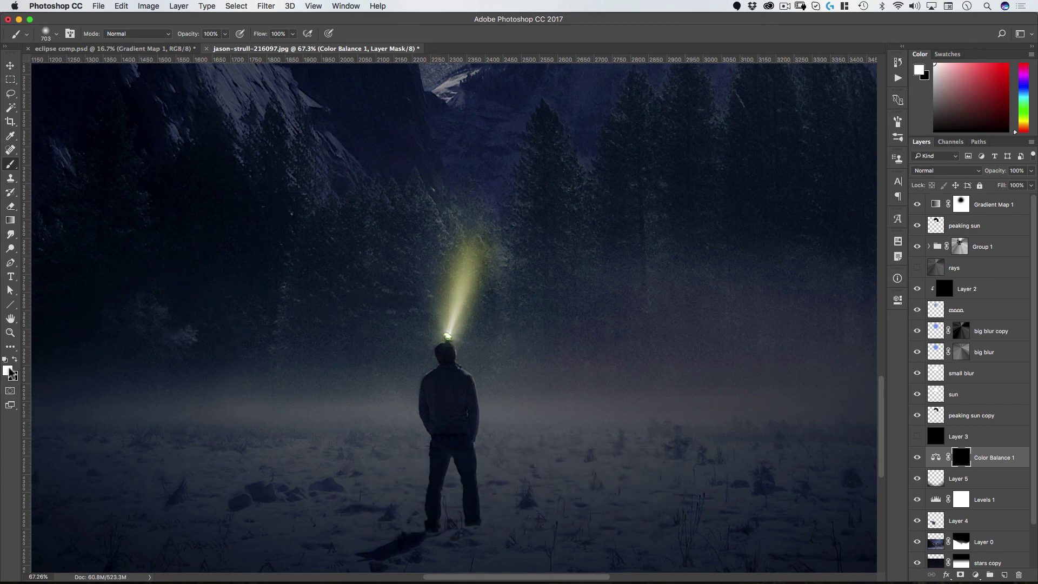
{"action": "mouse_move", "coordinate": [509, 341]}
{"action": "left_mouse_down"}
{"action": "mouse_move", "coordinate": [419, 356]}
{"action": "mouse_move", "coordinate": [477, 335]}
{"action": "left_mouse_up"}
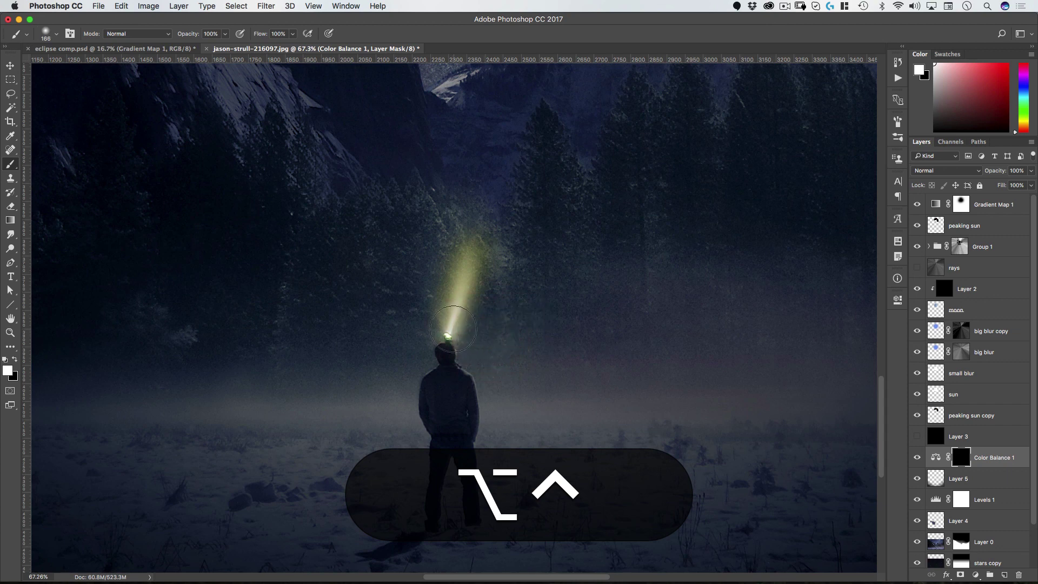
{"action": "left_click_drag", "start_coordinate": [458, 273], "coordinate": [462, 259]}
{"action": "mouse_move", "coordinate": [537, 343]}
{"action": "left_mouse_down"}
{"action": "mouse_move", "coordinate": [481, 384]}
{"action": "mouse_move", "coordinate": [488, 267]}
{"action": "left_mouse_up"}
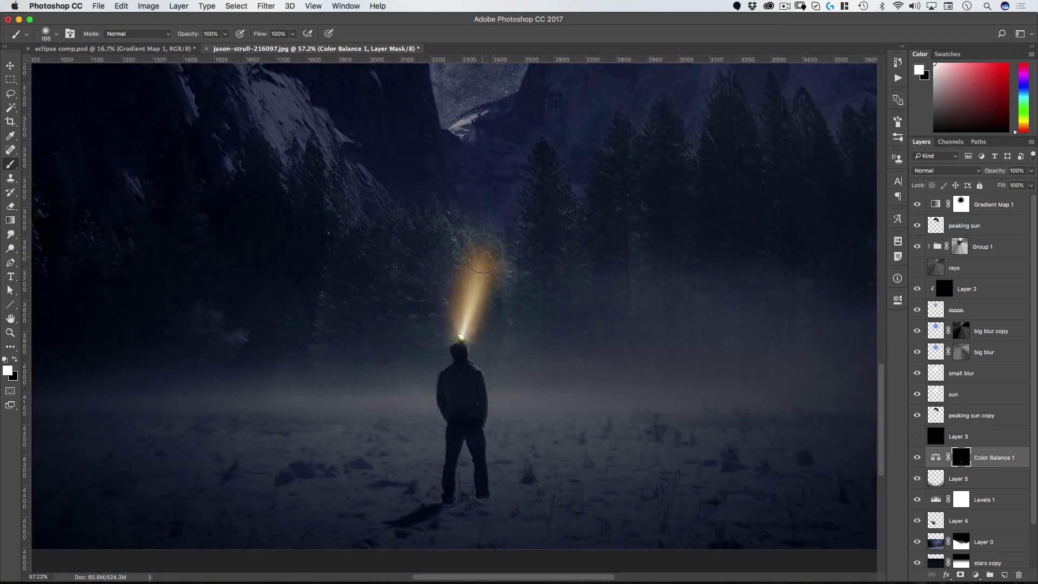
Examine the recolored headlamp beam up close and within the full composite
{"action": "key", "text": "v"}
{"action": "left_click_drag", "start_coordinate": [556, 343], "coordinate": [494, 362]}
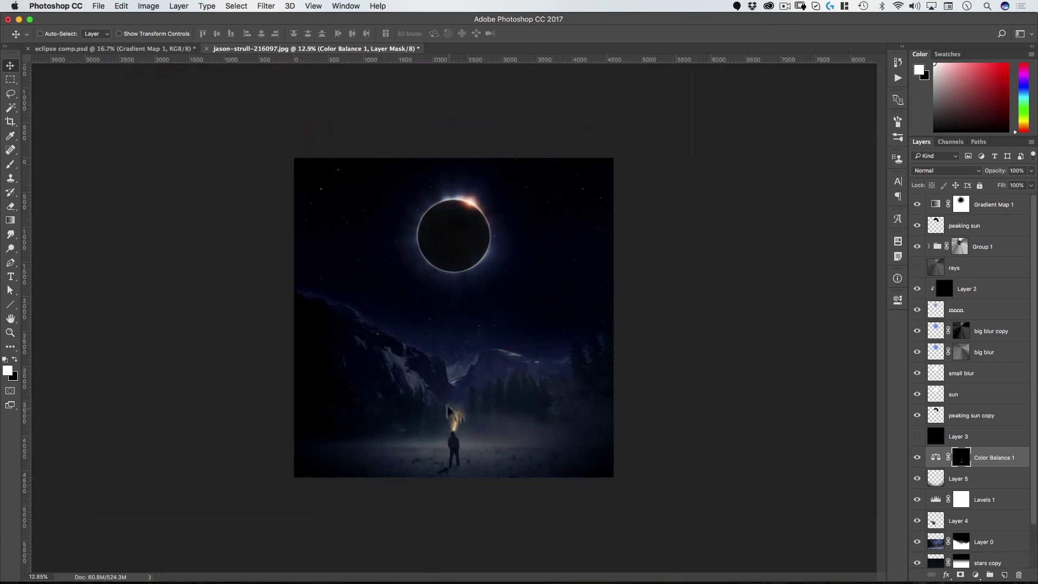
{"action": "left_click_drag", "start_coordinate": [494, 387], "coordinate": [520, 372]}
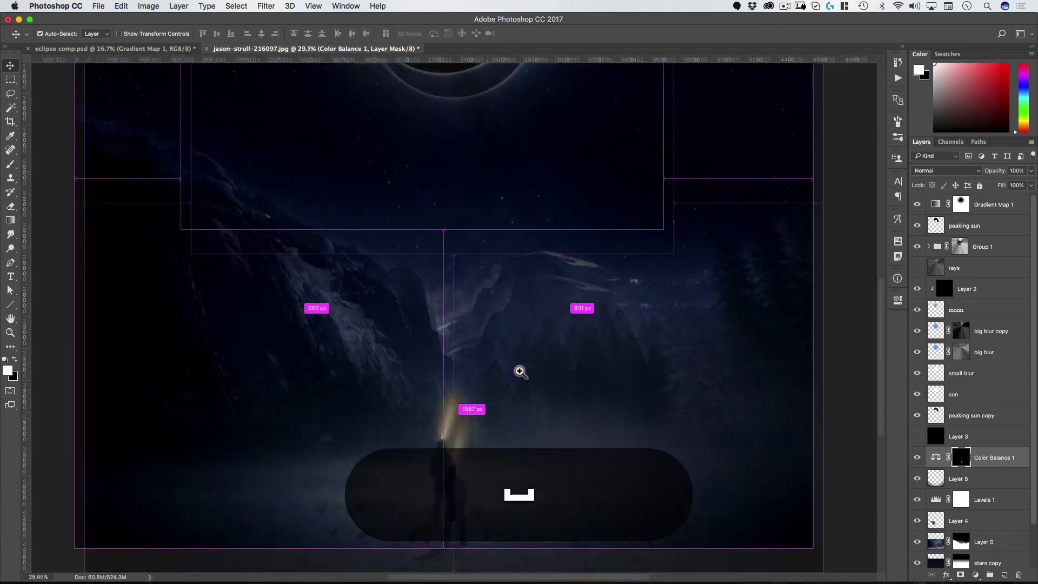
{"action": "mouse_move", "coordinate": [463, 398]}
{"action": "left_mouse_down"}
{"action": "mouse_move", "coordinate": [498, 375]}
{"action": "mouse_move", "coordinate": [456, 416]}
{"action": "mouse_move", "coordinate": [457, 430]}
{"action": "left_mouse_up"}
{"action": "key", "text": "b"}
{"action": "mouse_move", "coordinate": [562, 374]}
{"action": "left_mouse_down"}
{"action": "mouse_move", "coordinate": [528, 398]}
{"action": "mouse_move", "coordinate": [551, 359]}
{"action": "left_mouse_up"}
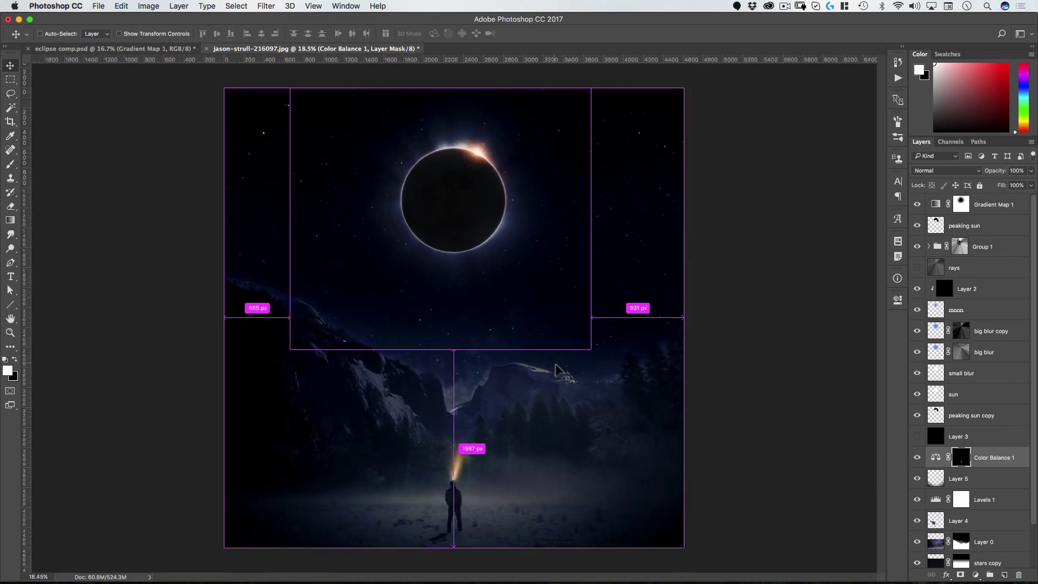
{"action": "key", "text": "space"}
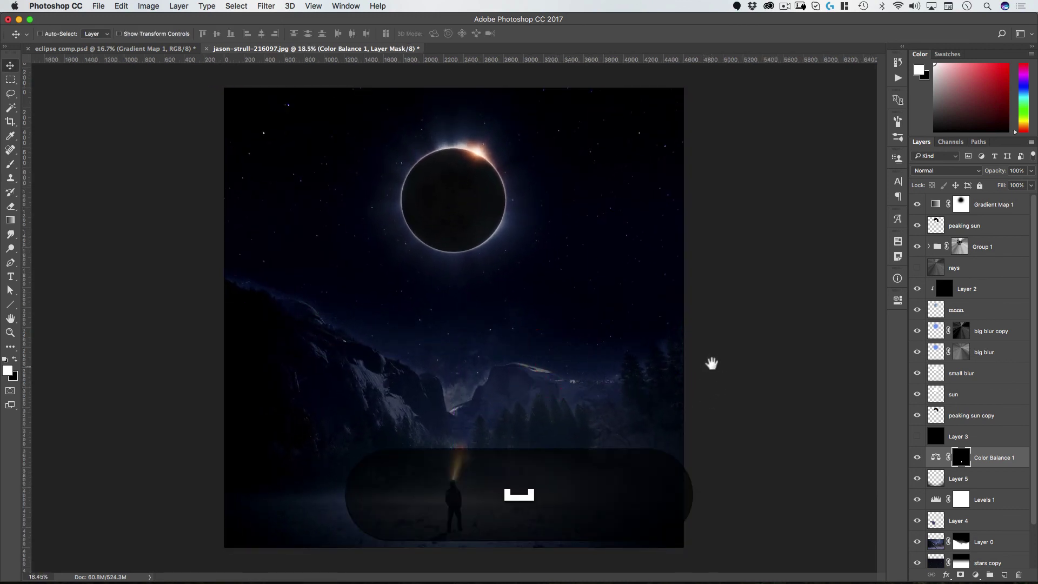